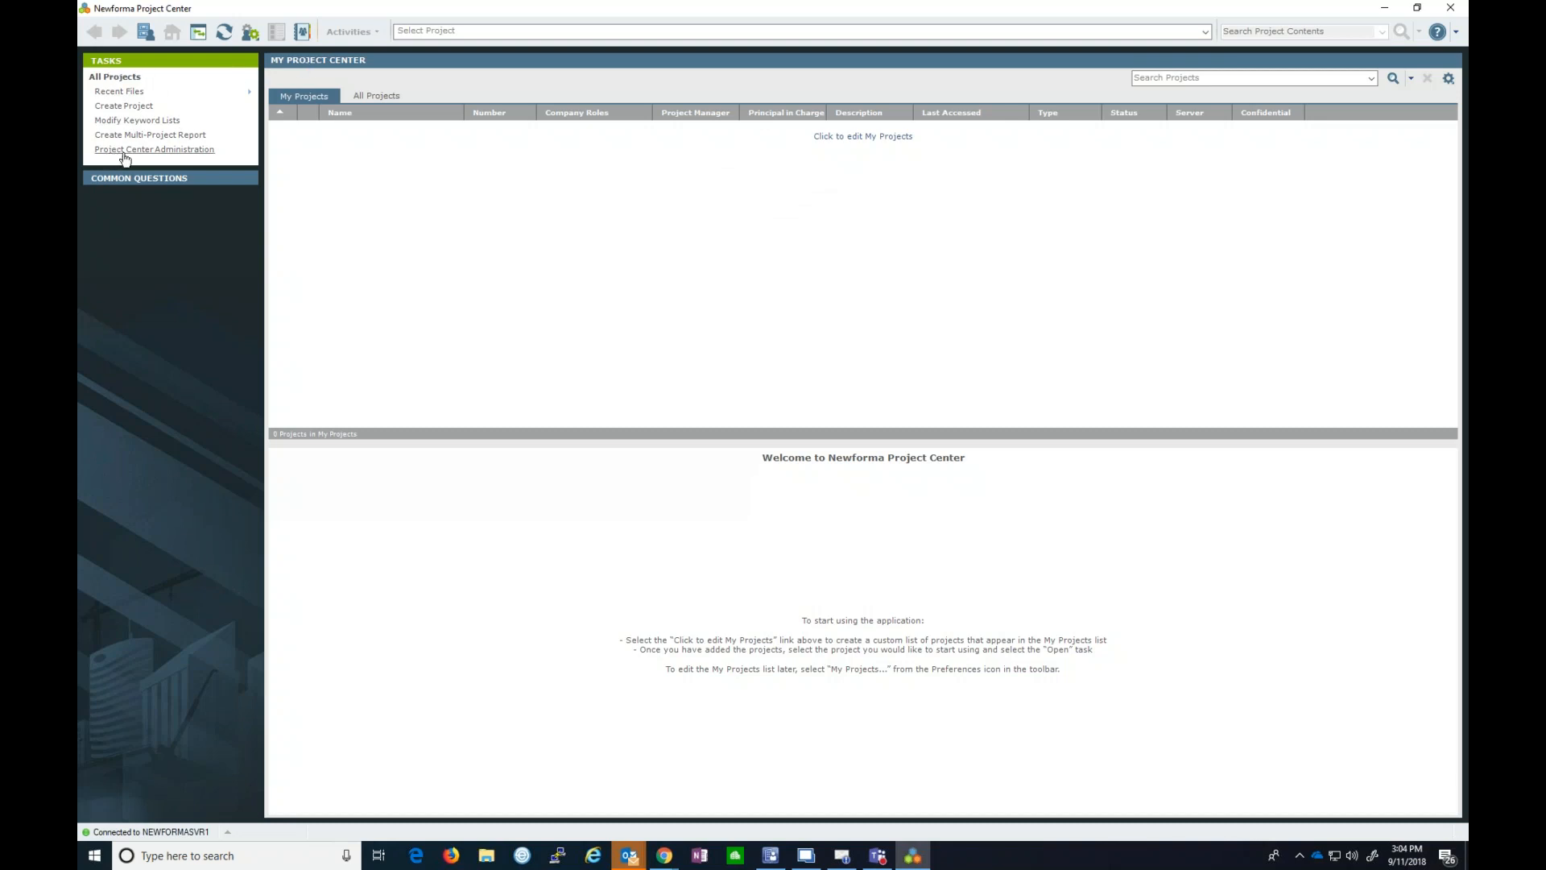
- Open Project Center Administration to show the Licensing list of 21 users and their access levels
click(176, 153)
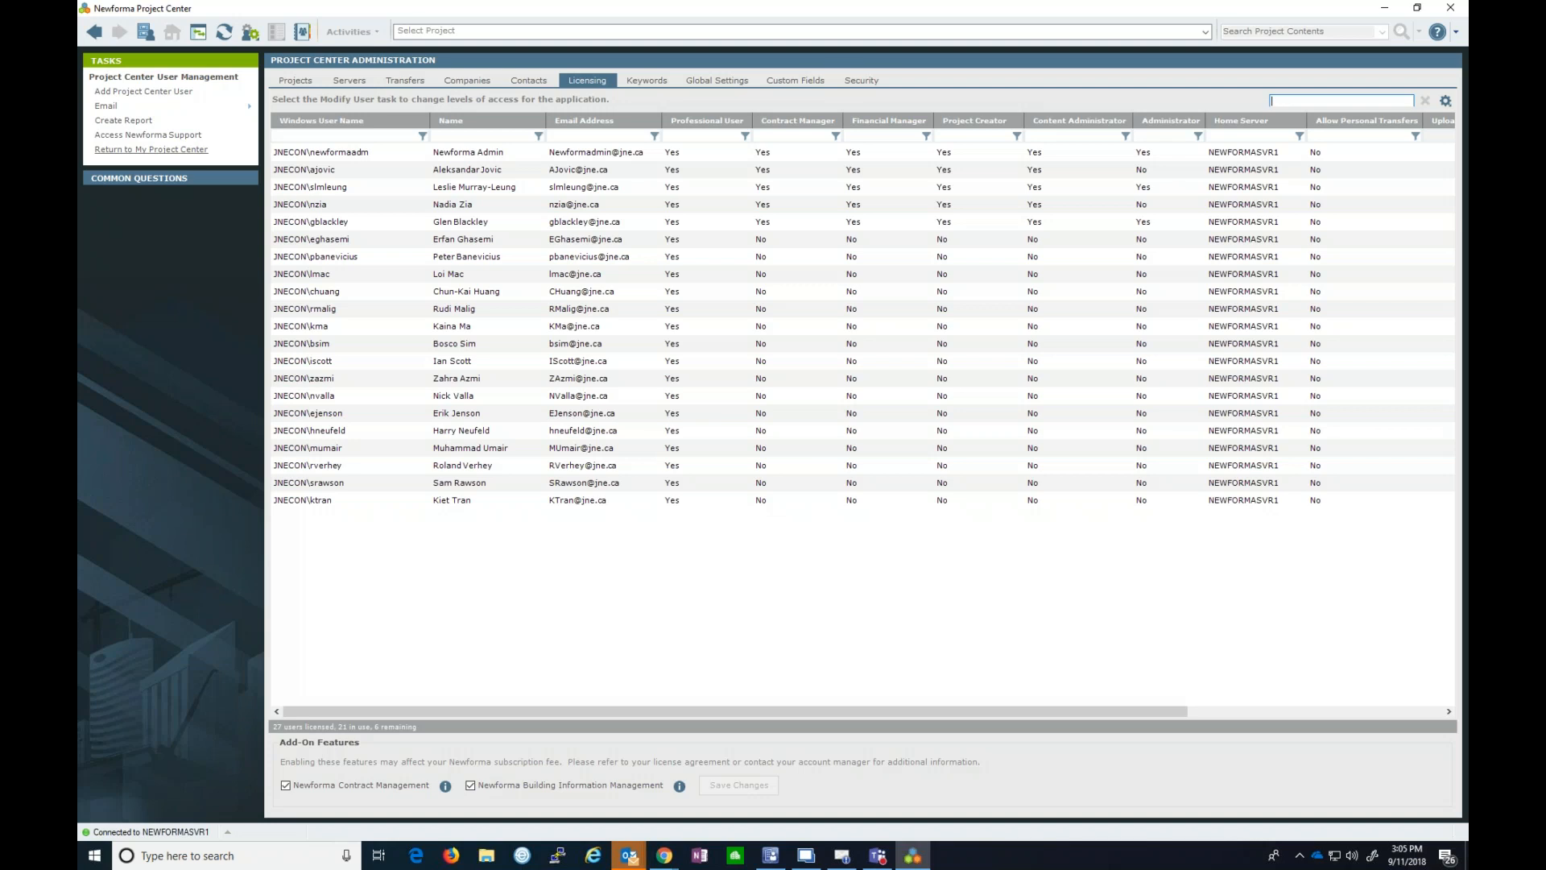
- Switch to the Projects tab listing the Hamilton location's 4 projects
click(282, 79)
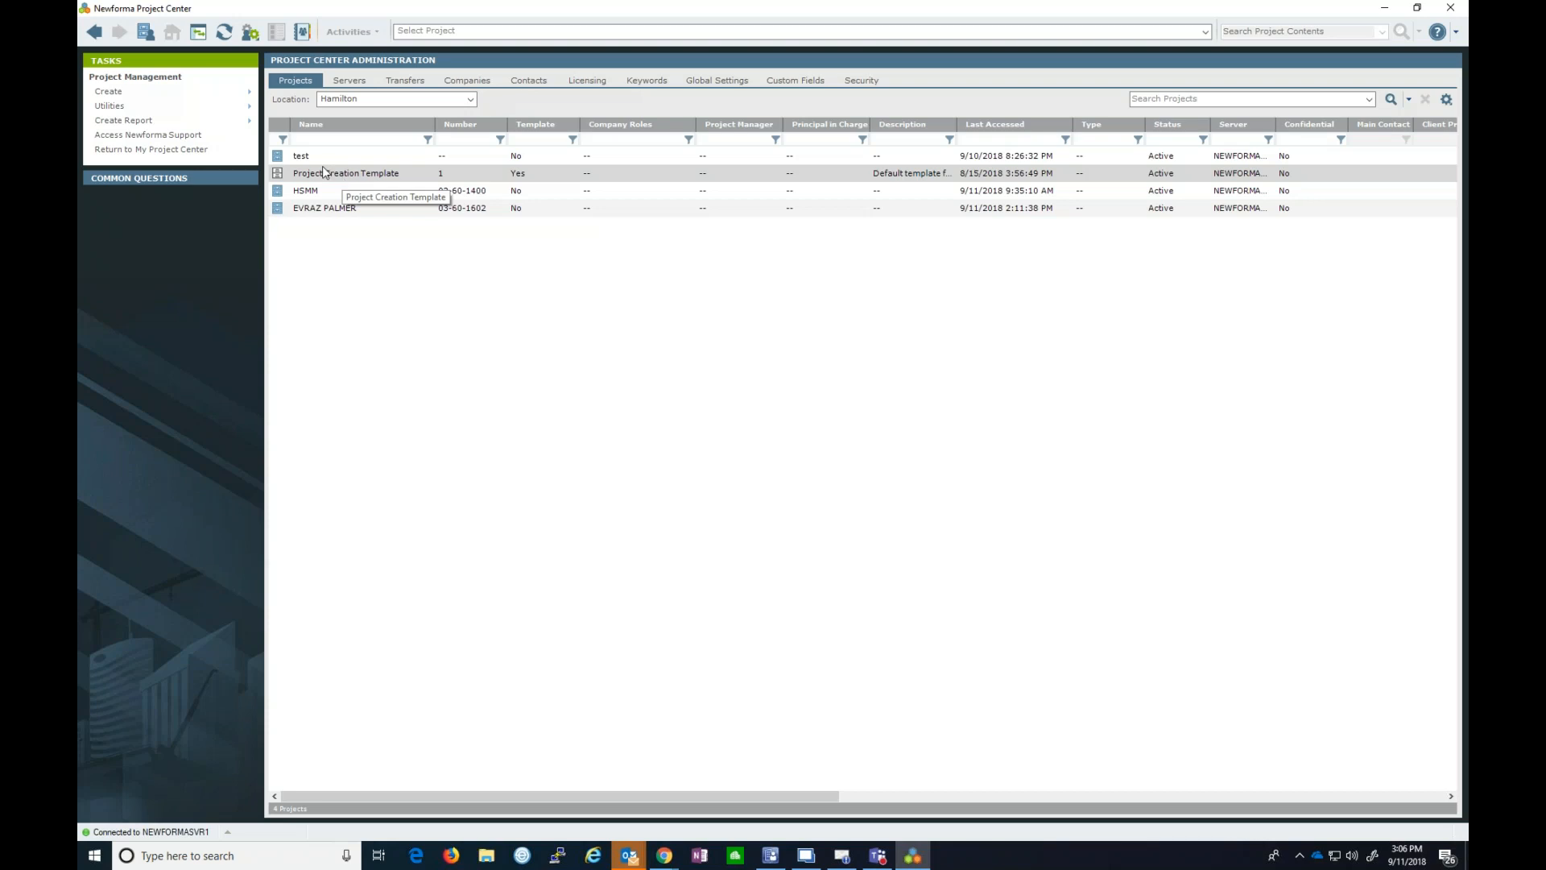
- Create a project from the Project Creation Template, opening its form with Status Active and Canadian Dollar
mouse_move(113, 97)
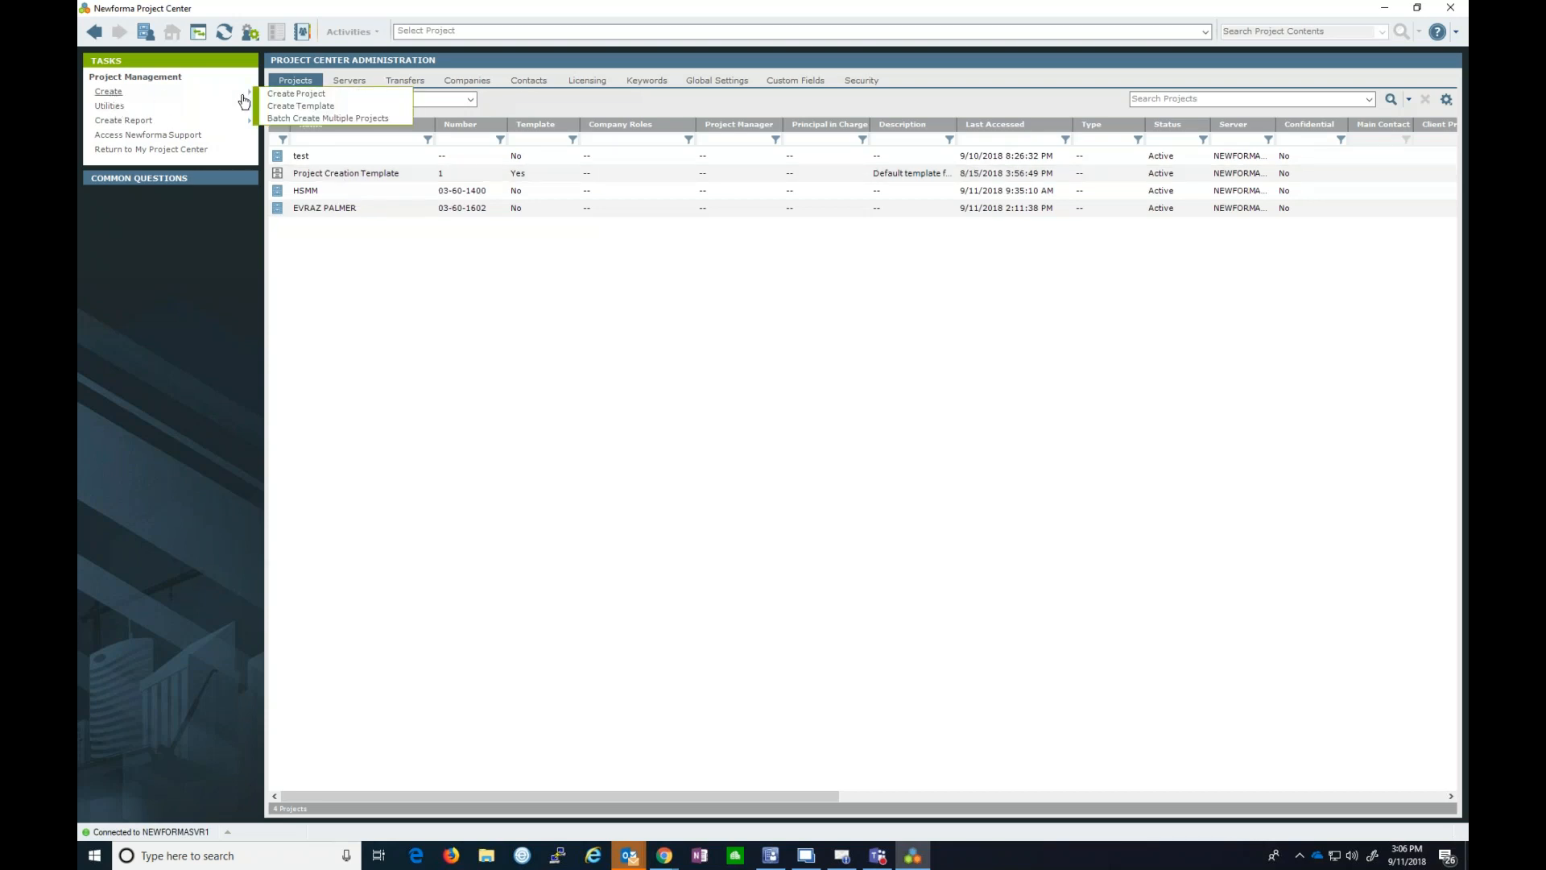
click(279, 95)
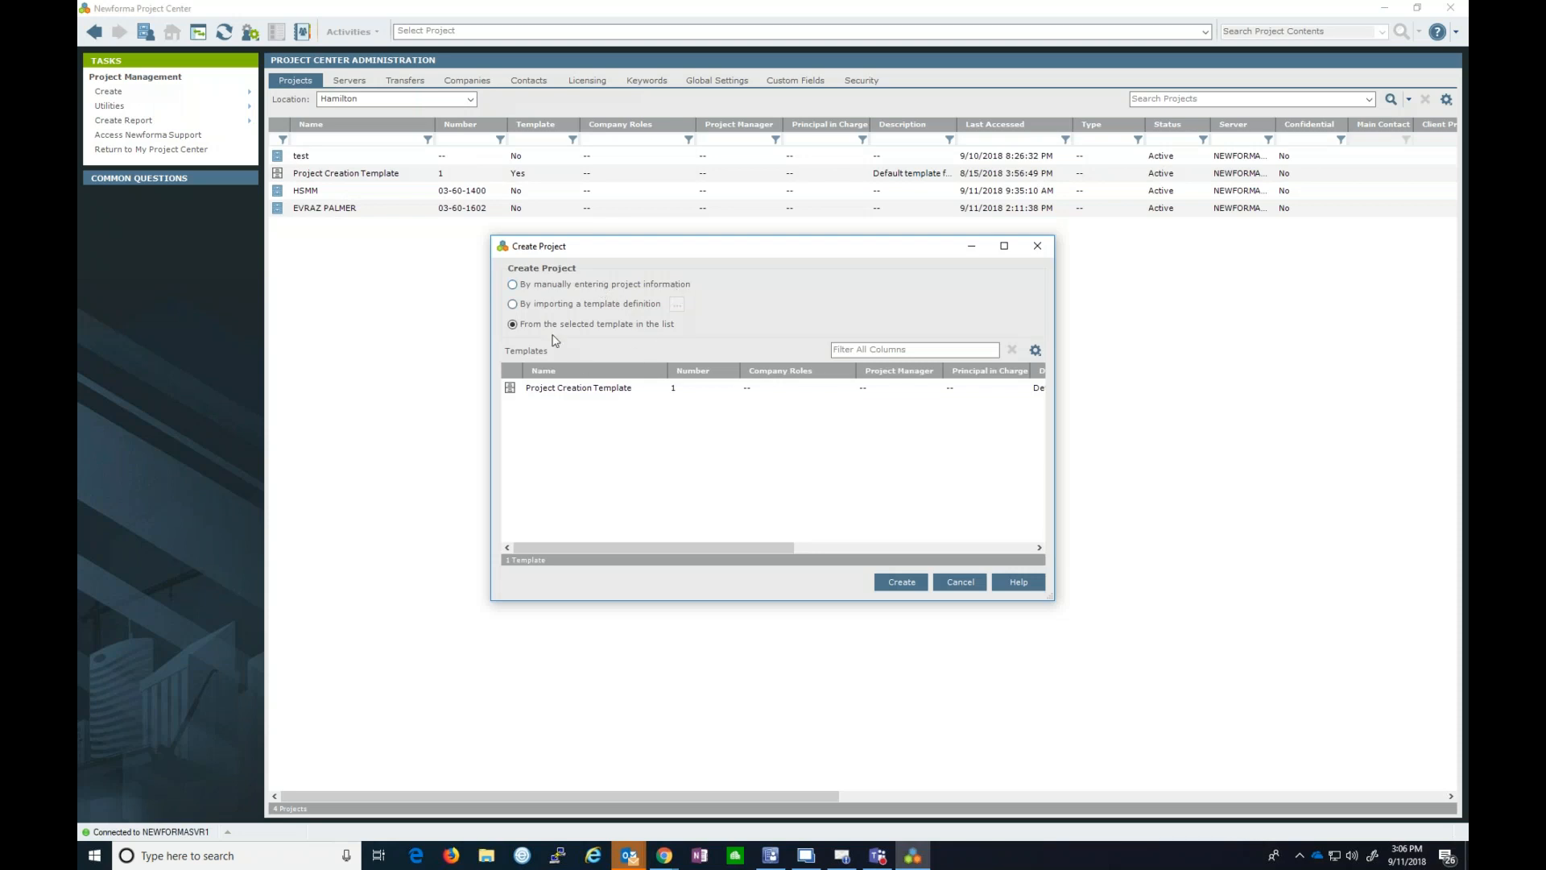
click(555, 389)
click(556, 390)
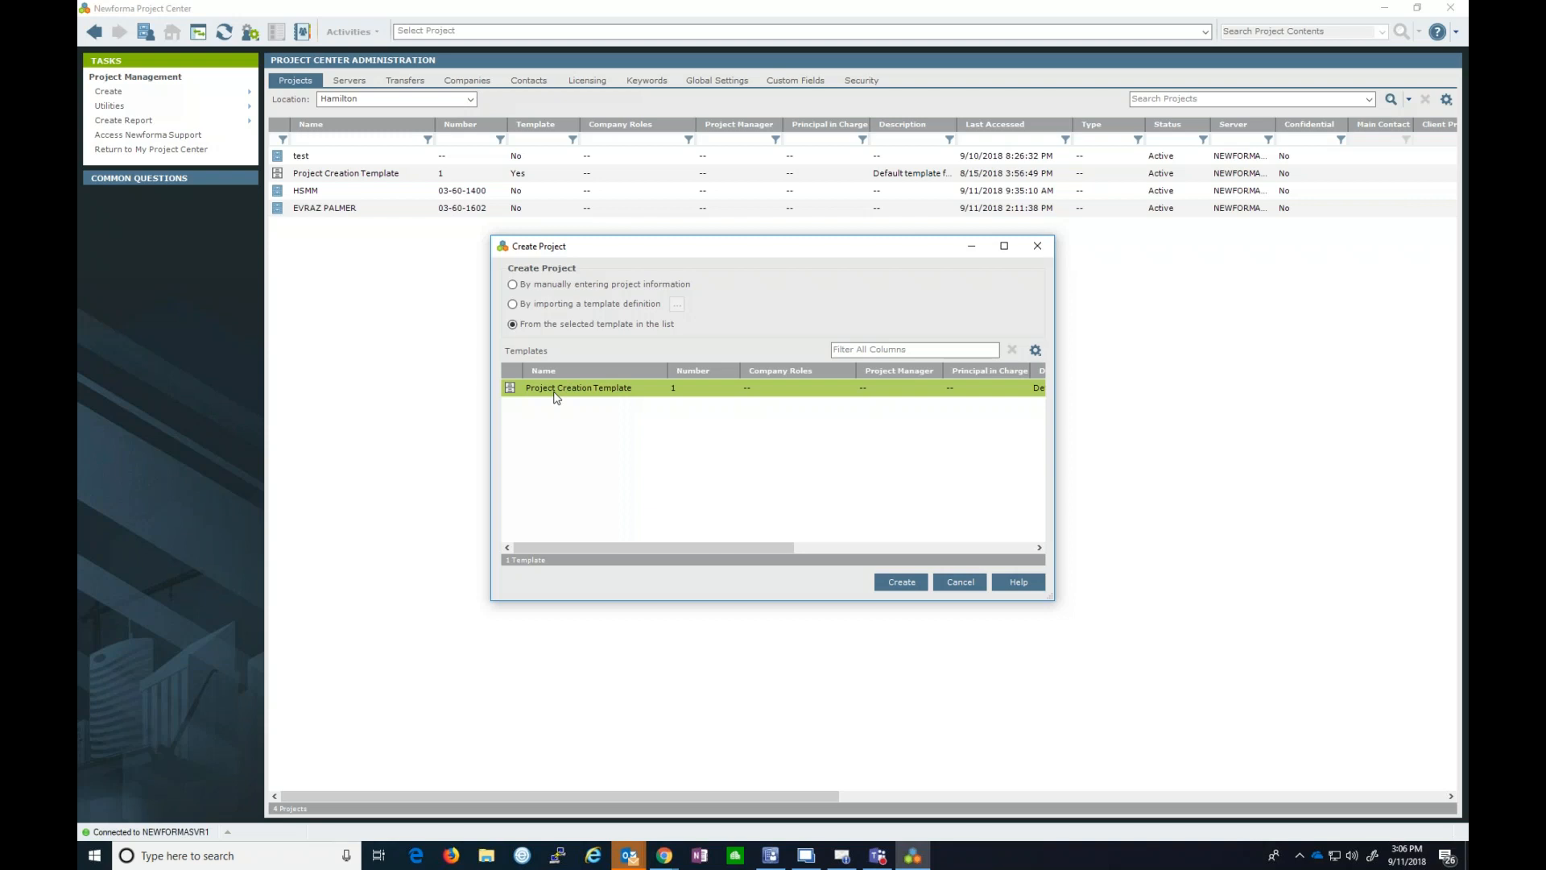
click(874, 584)
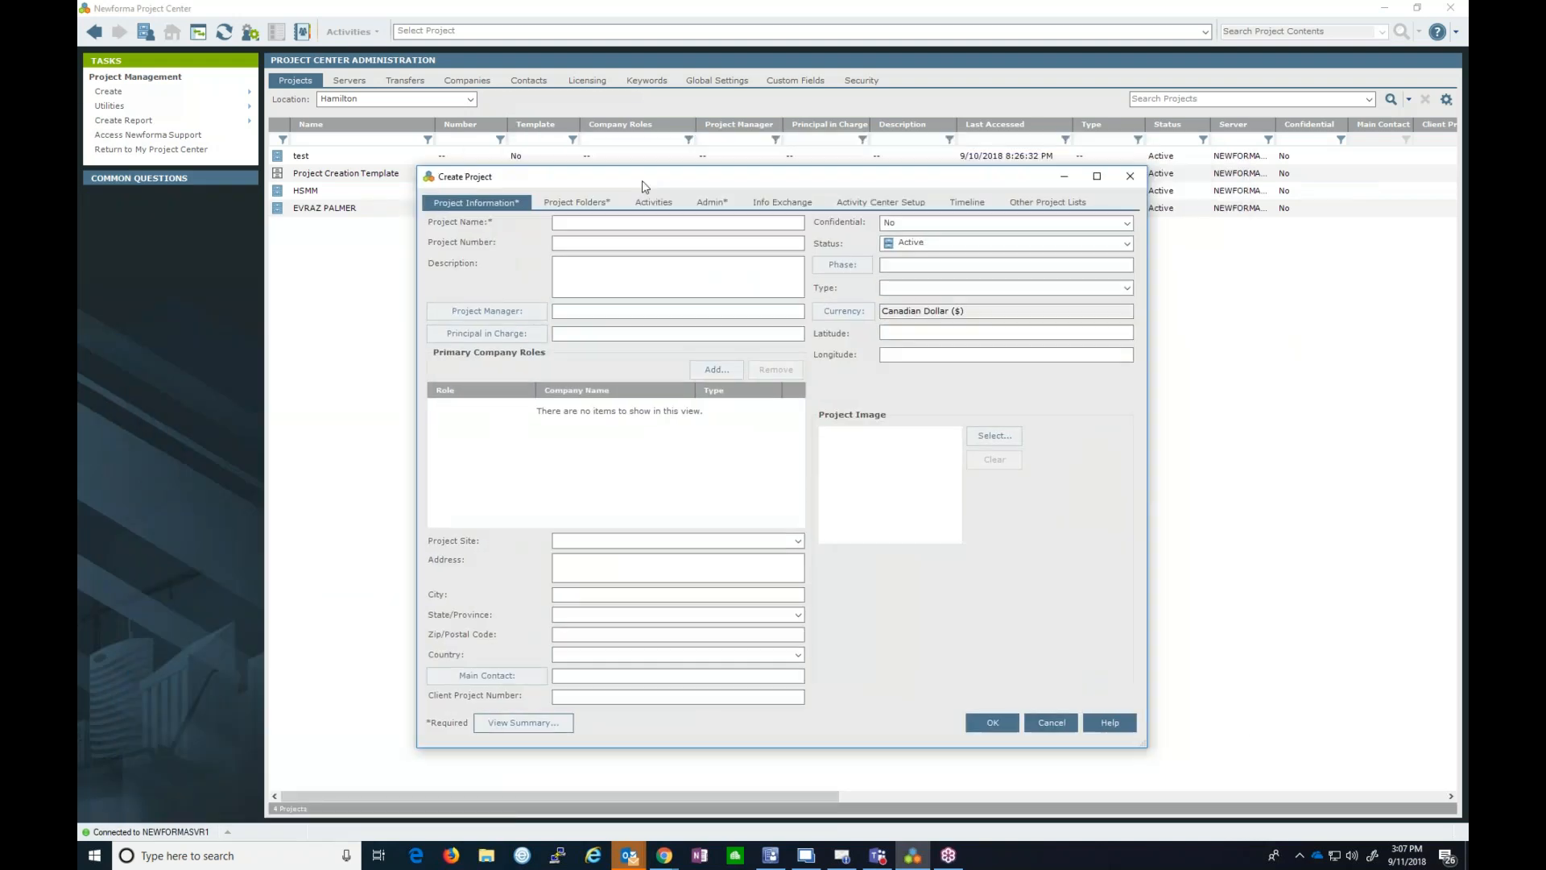
- Maximize the Create Project form and show its Project Folders settings with monthly email subfolders
click(1097, 177)
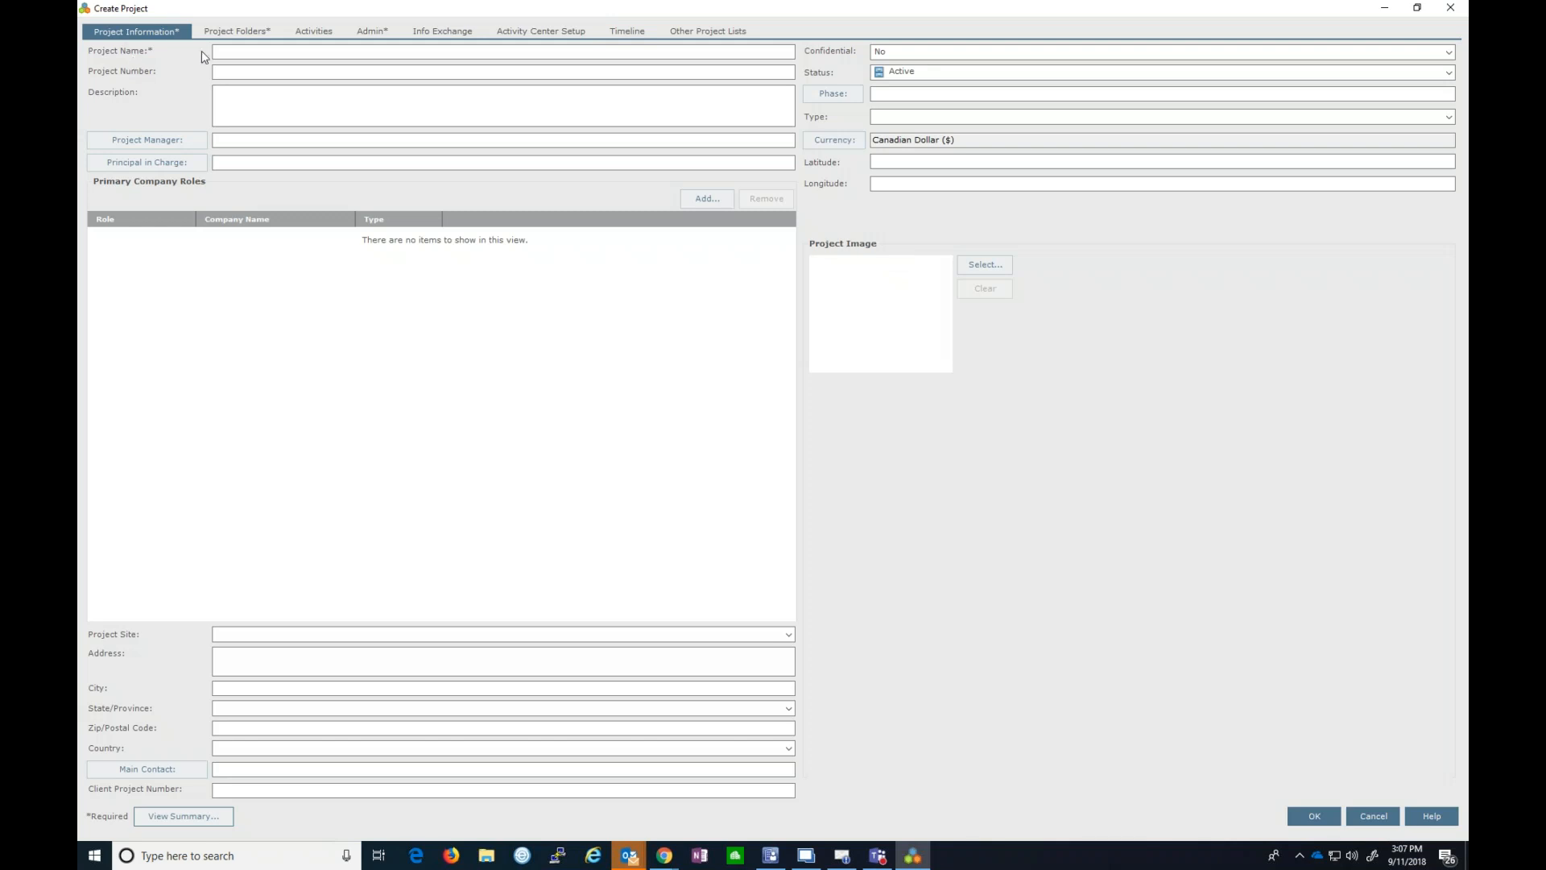
click(272, 32)
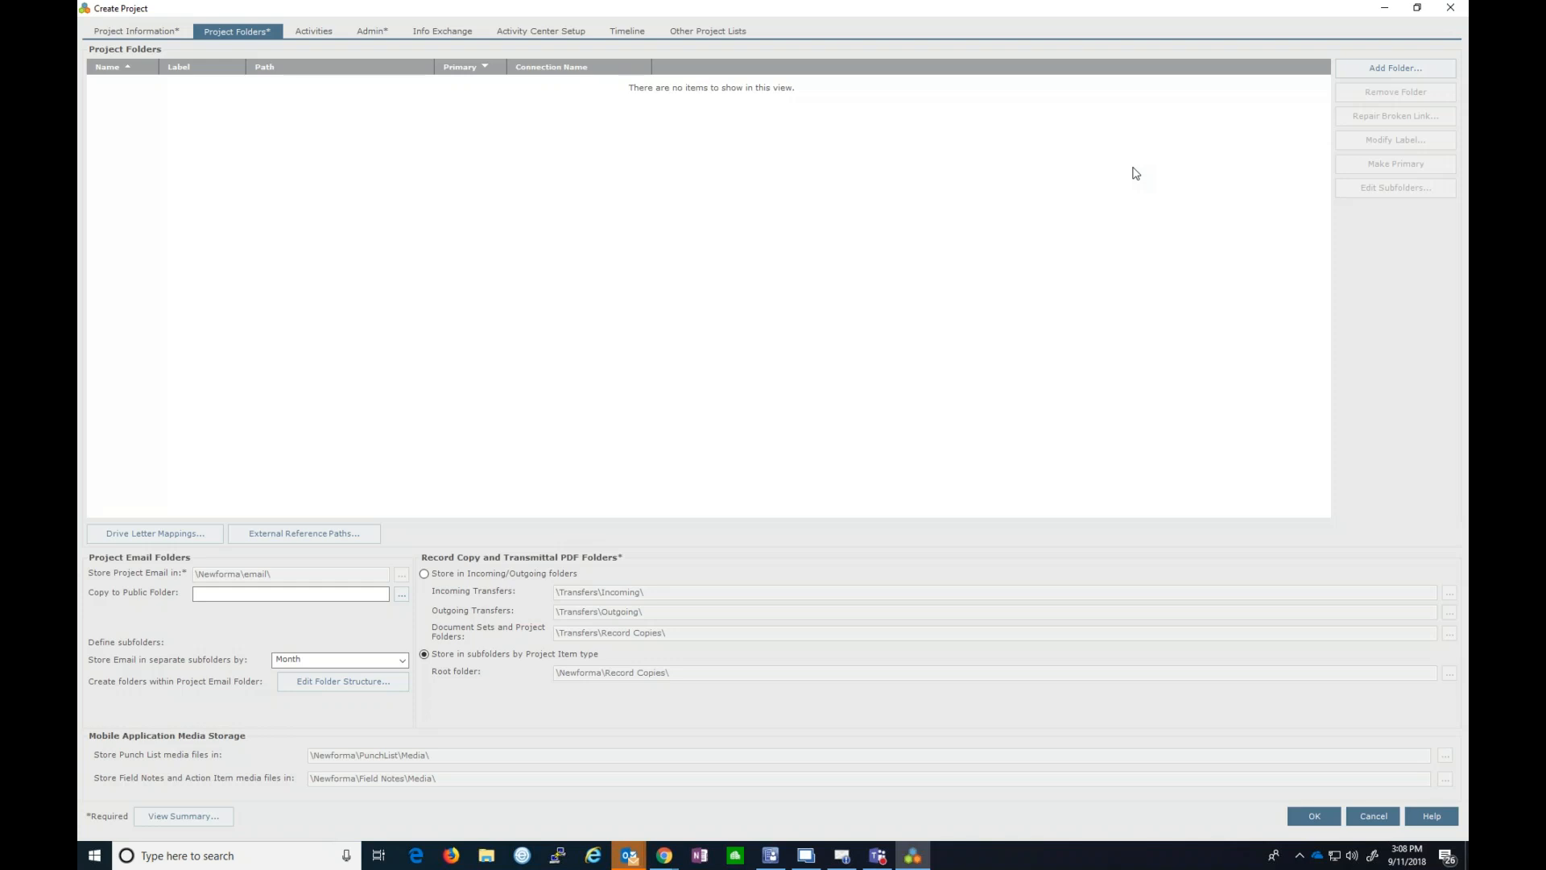
- Show the new project's Admin settings: JNE template style, reminders enabled, global administrators only
click(369, 33)
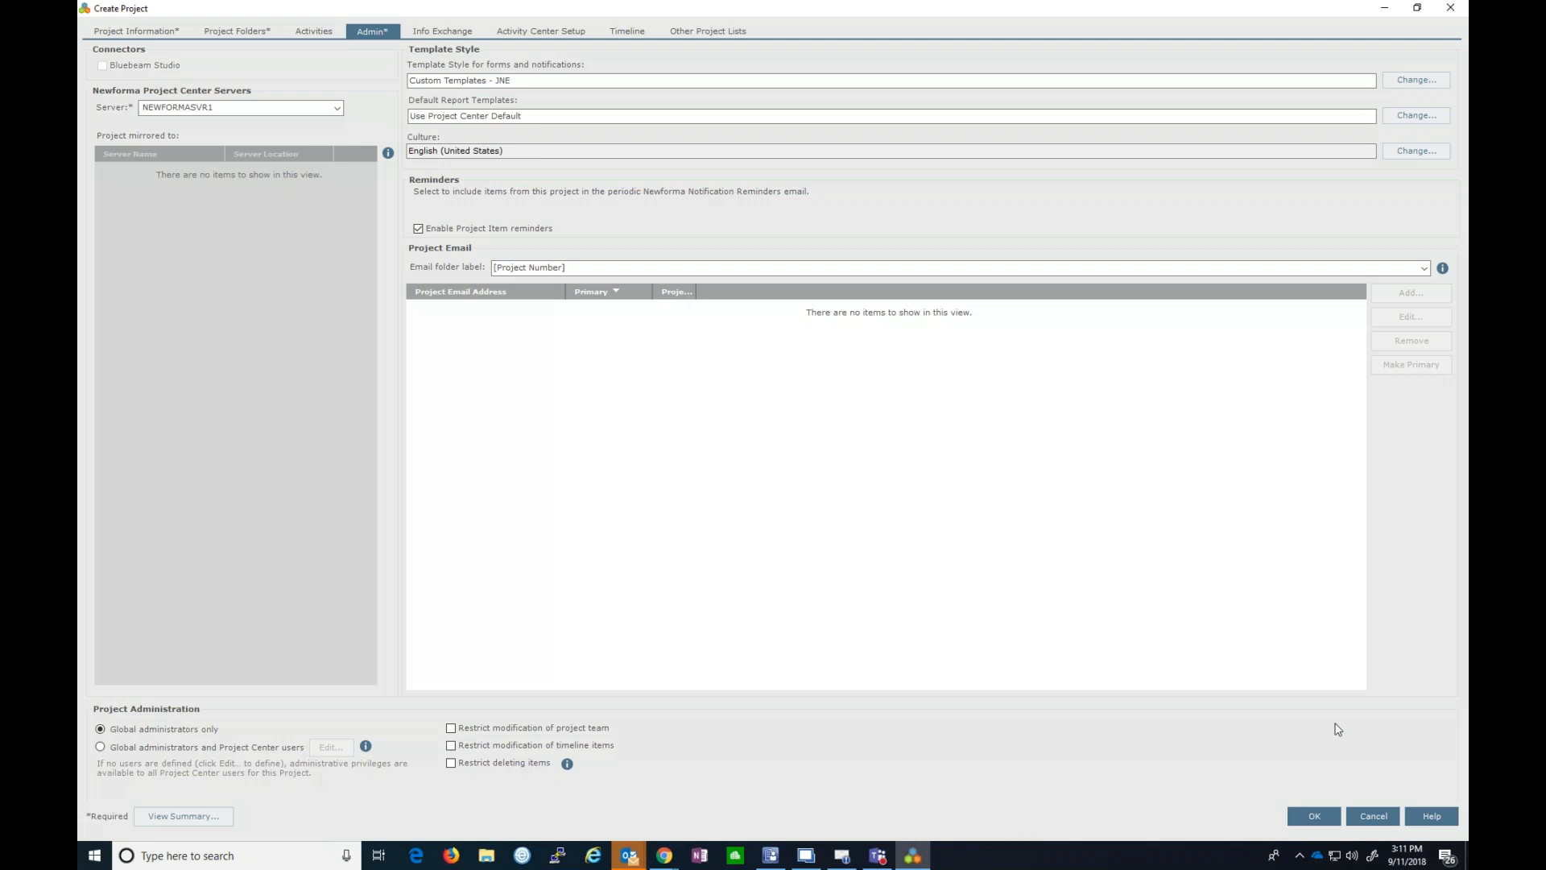
- Abandon the new project, select EVRAZ PALMER, and switch to the Servers tab
click(1381, 815)
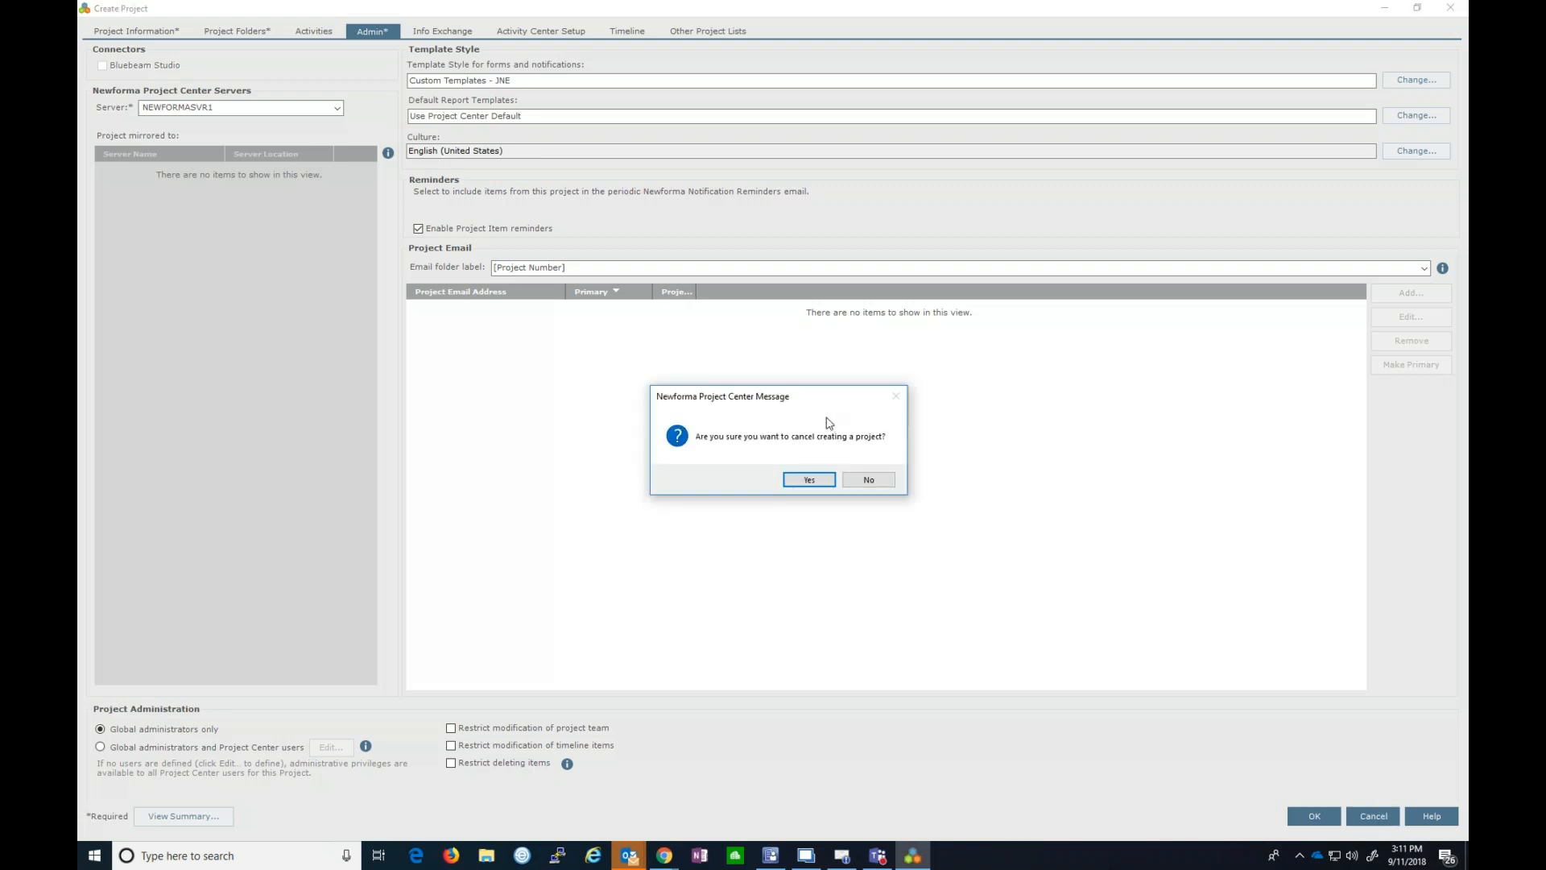
click(803, 480)
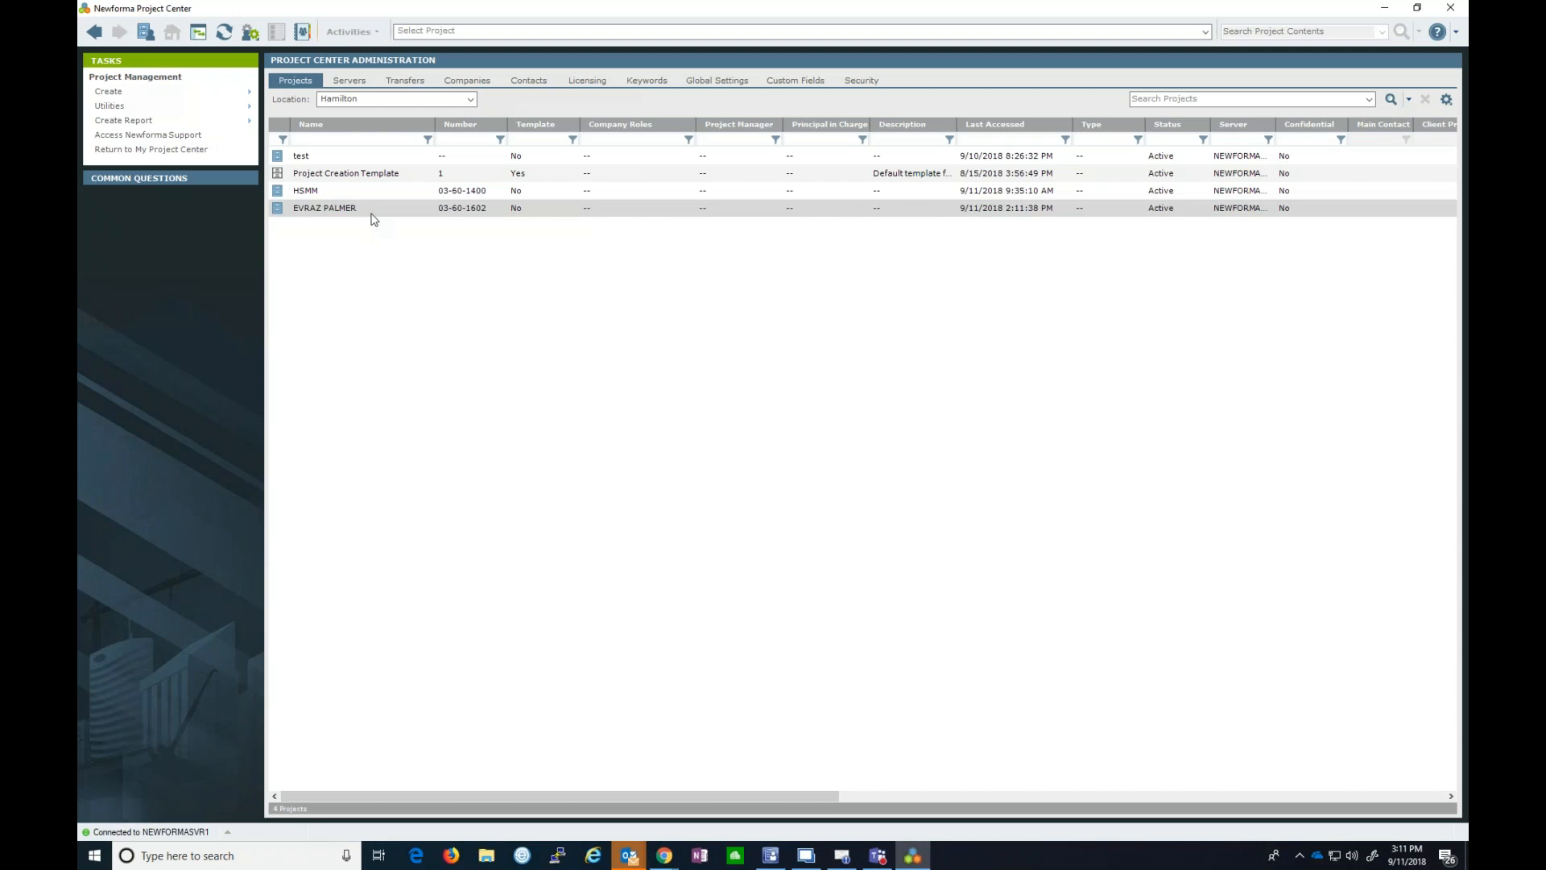
click(332, 204)
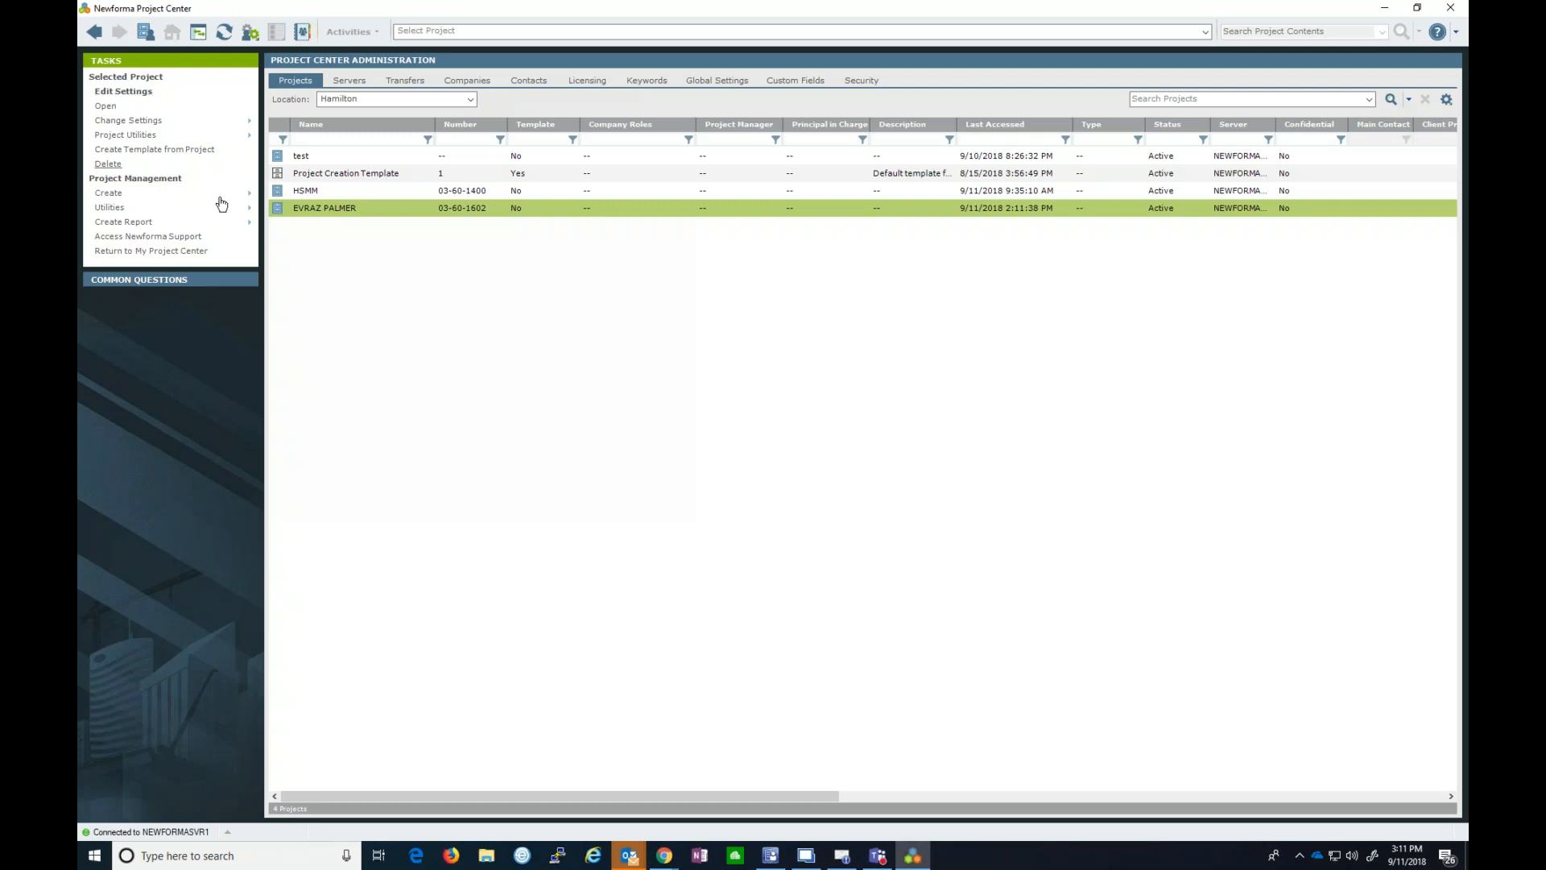
click(405, 300)
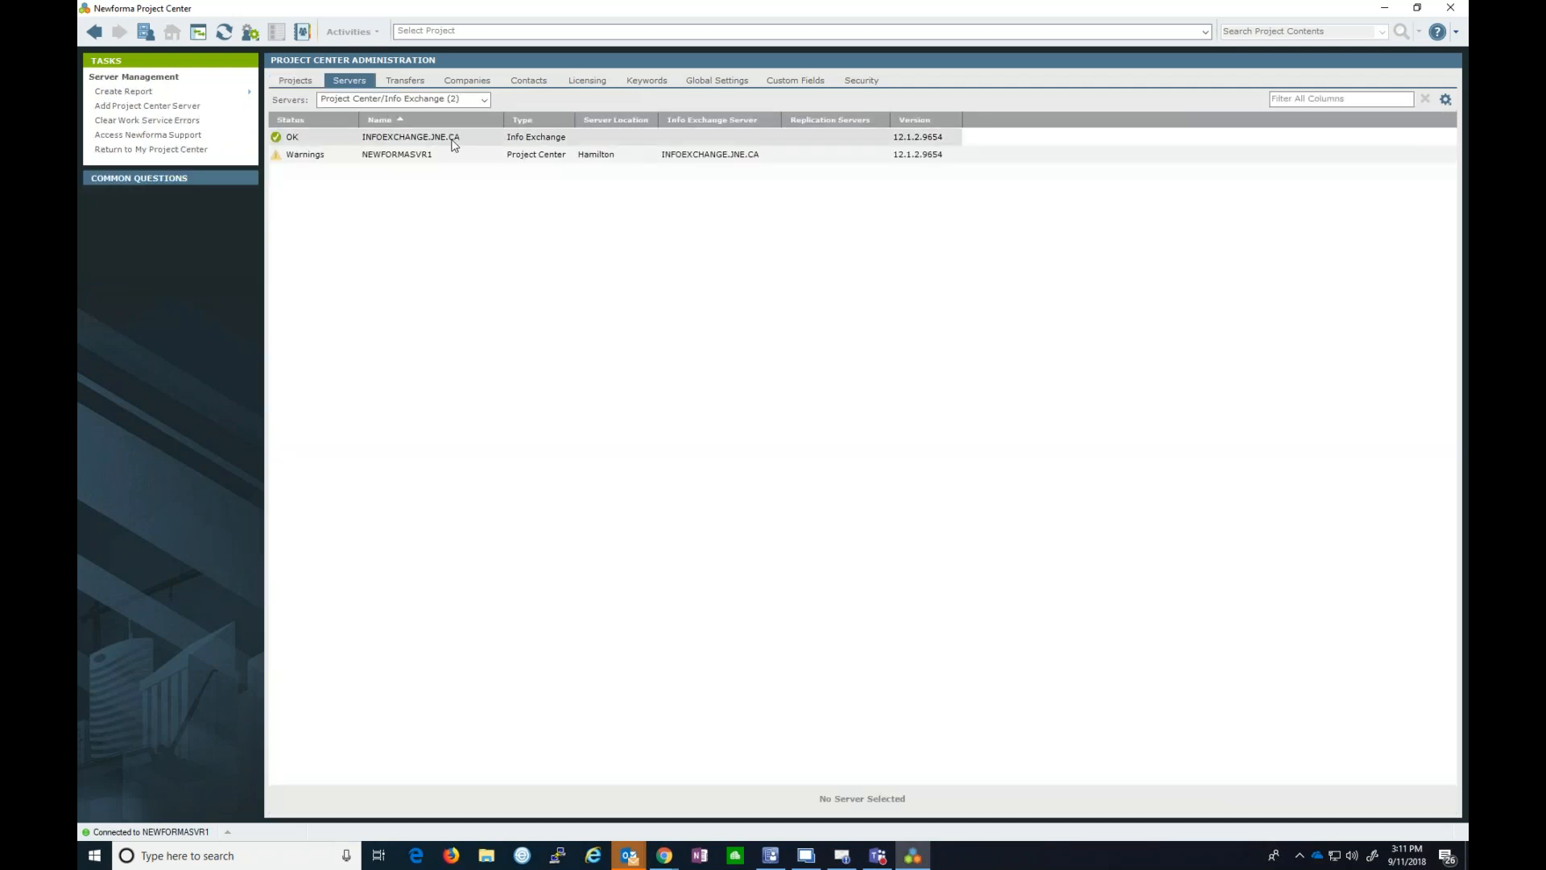
- List all four servers and select the Project Center server showing warnings
click(476, 101)
click(418, 120)
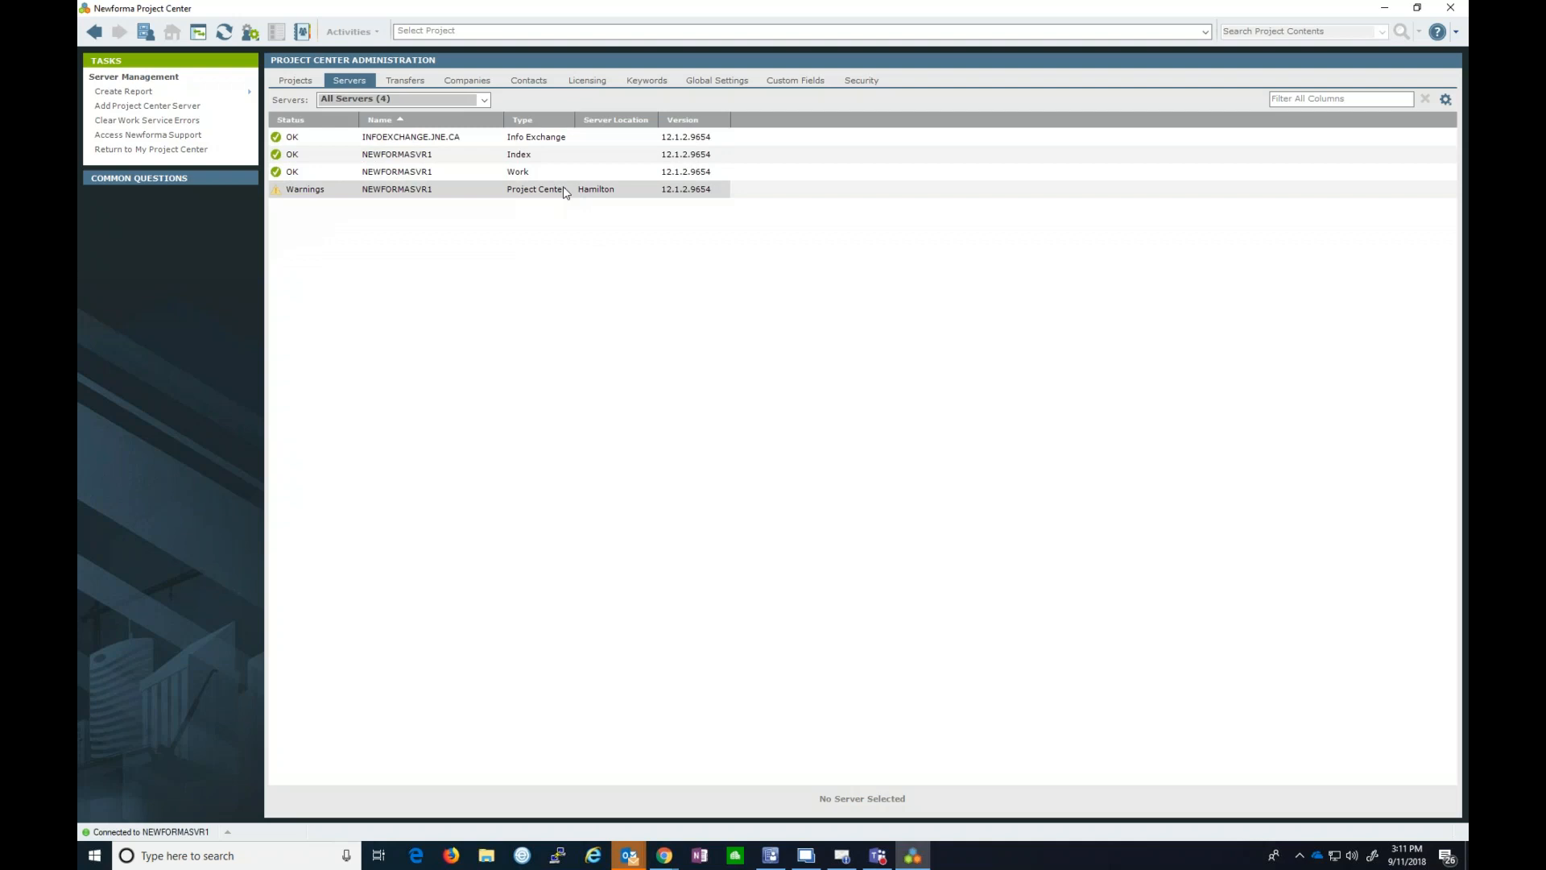
click(385, 193)
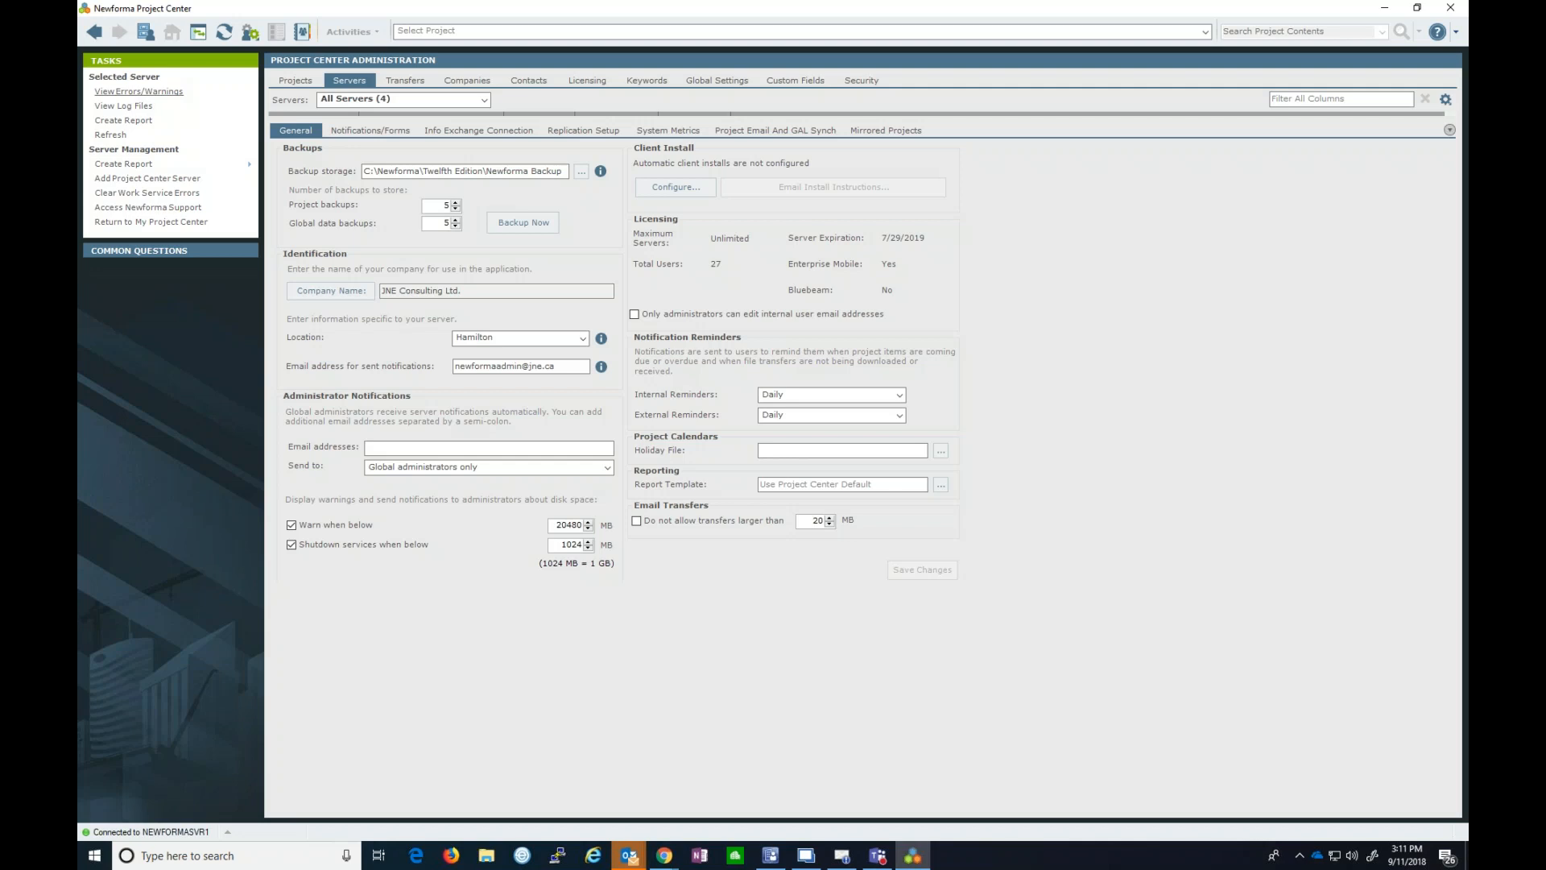
- Enlarge that server's errors window and read its five warnings, including the pending reboot
click(138, 91)
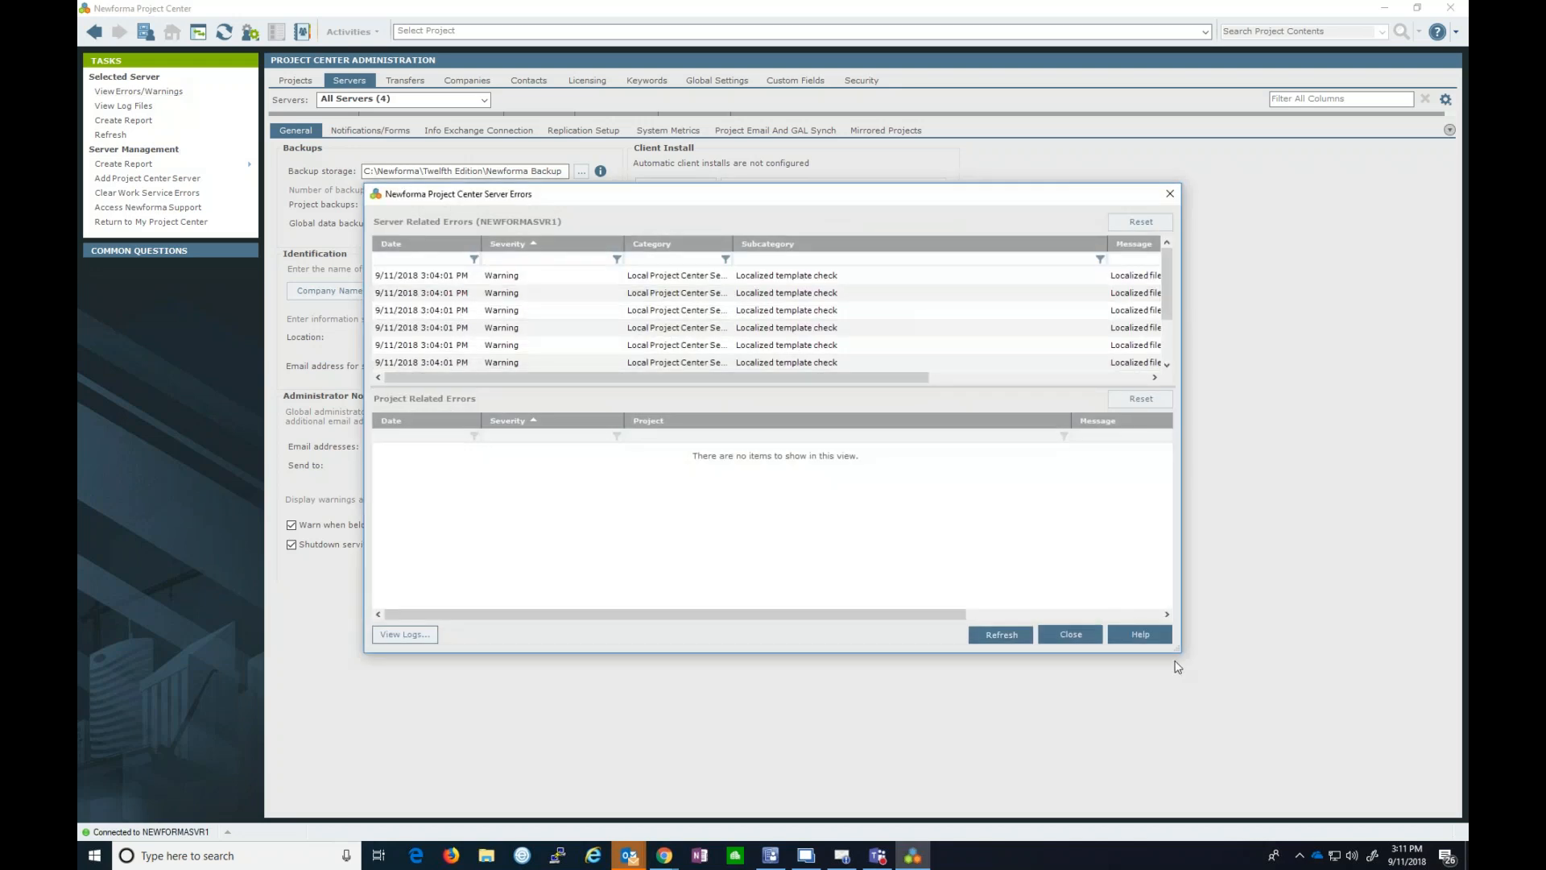
drag(1178, 651, 1242, 702)
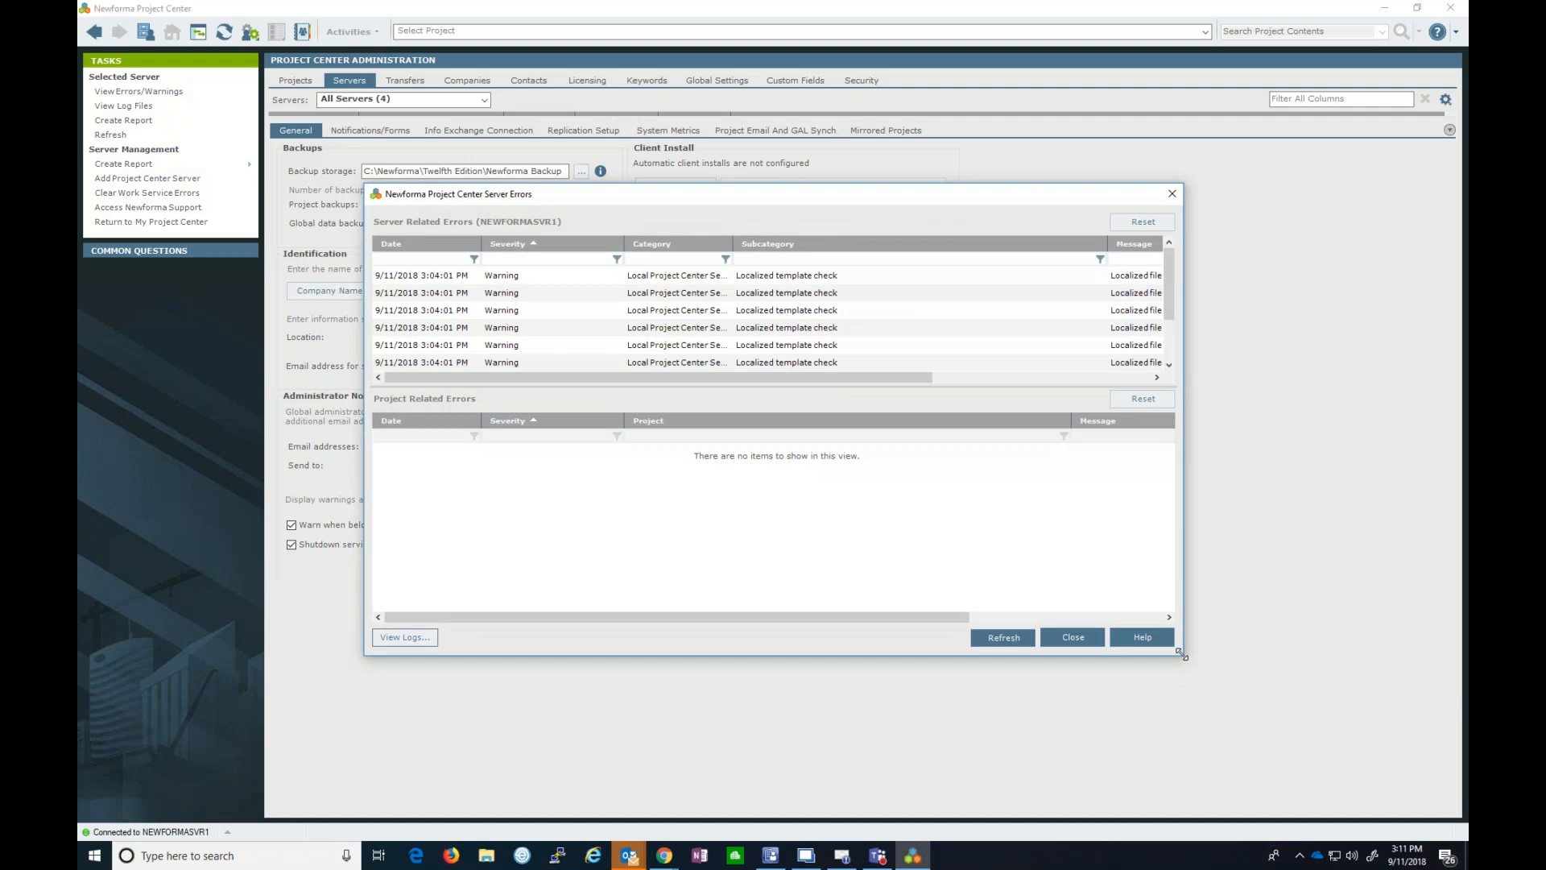
drag(1304, 746, 1346, 761)
click(1247, 376)
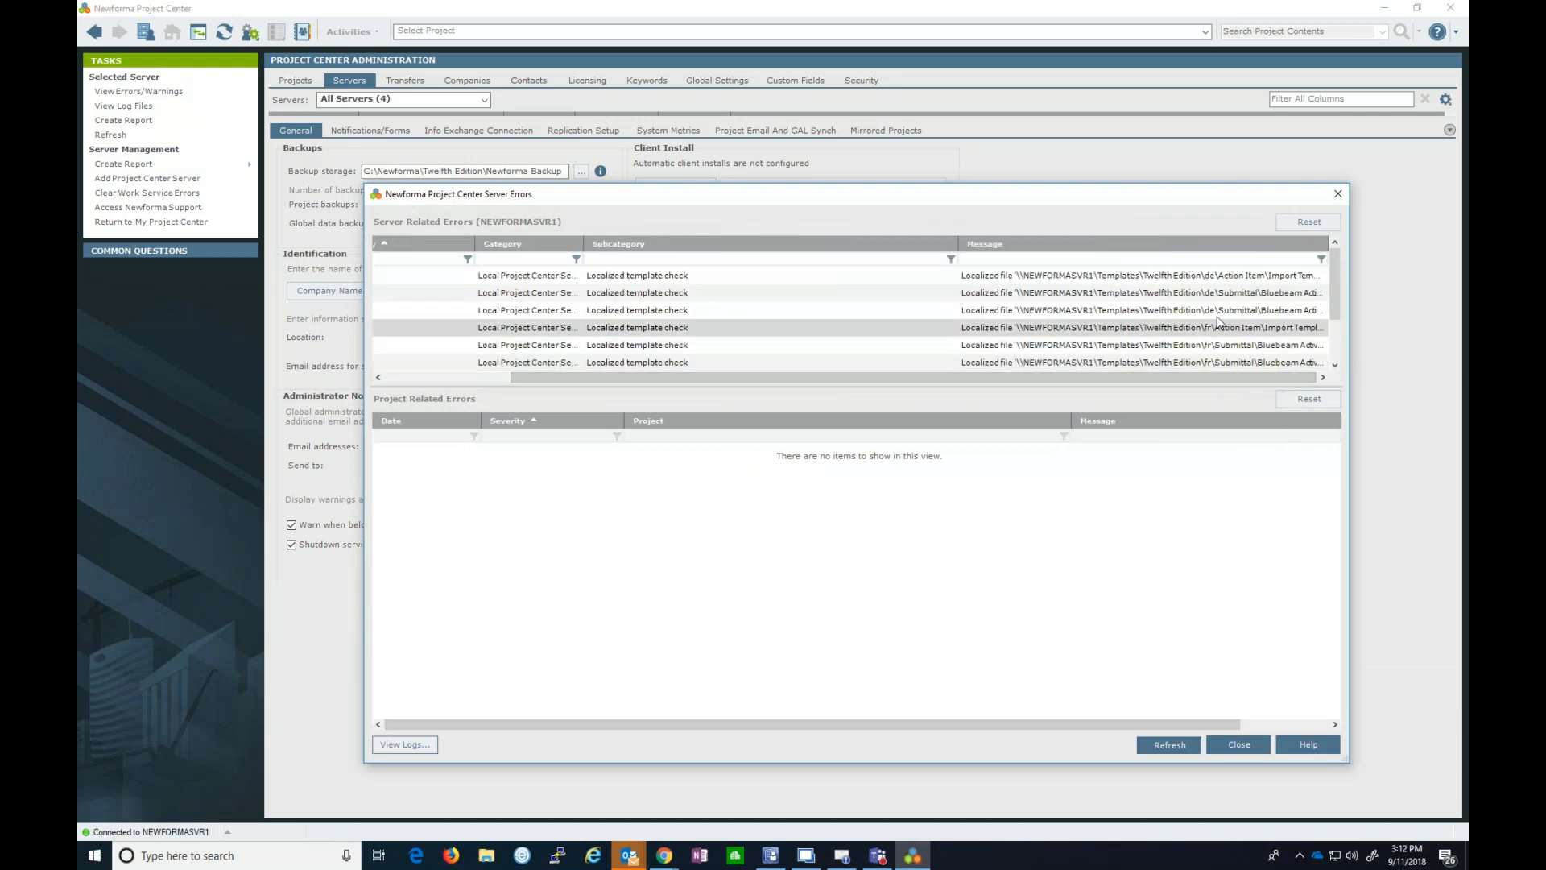
scroll(1321, 354, down, 1)
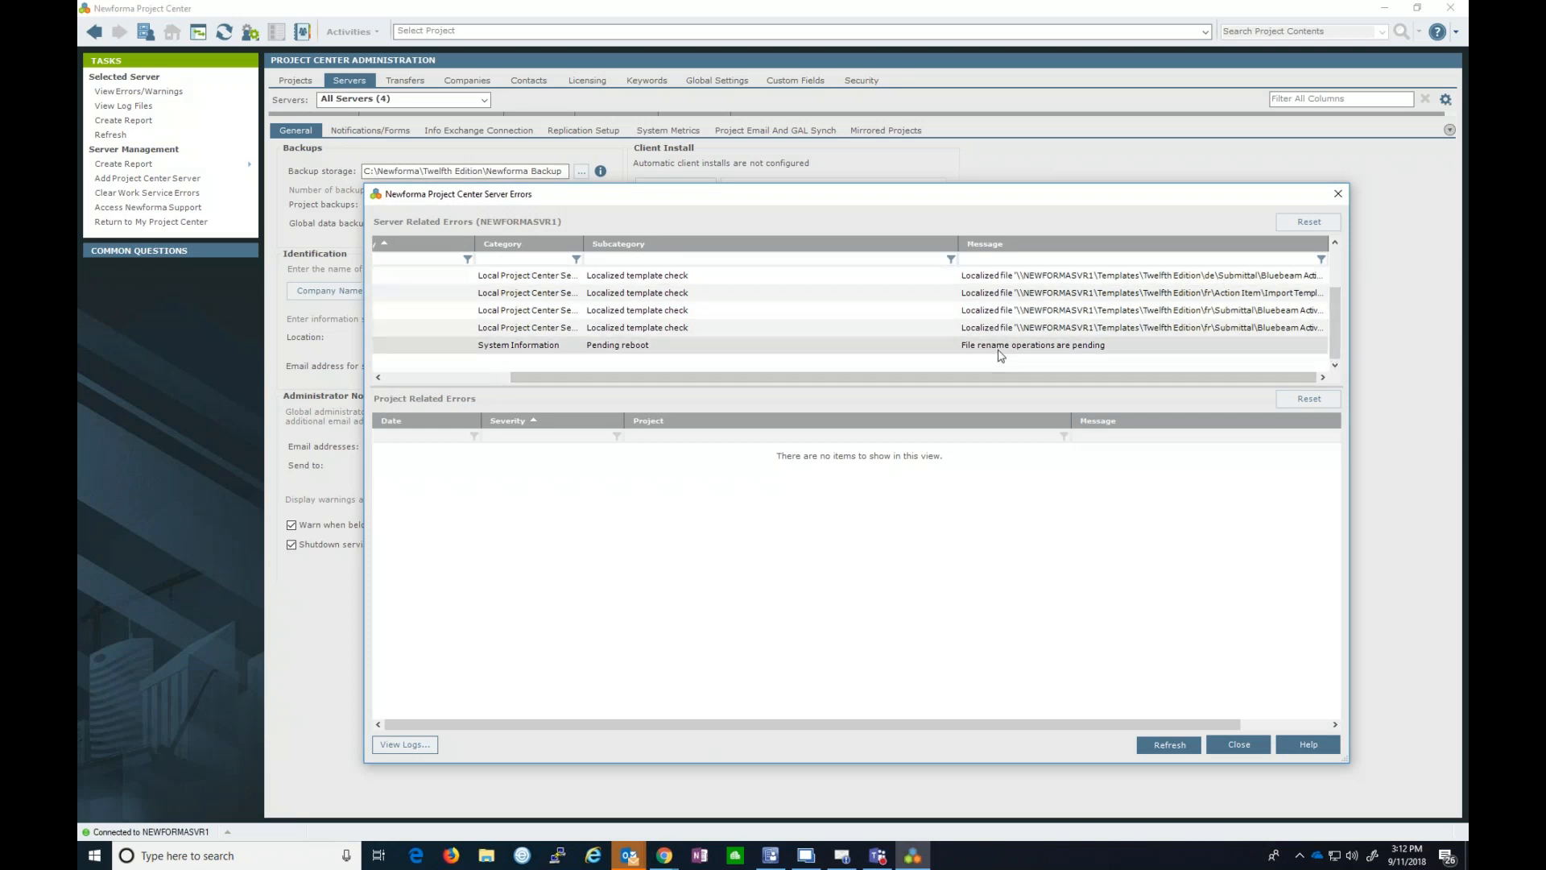
click(487, 377)
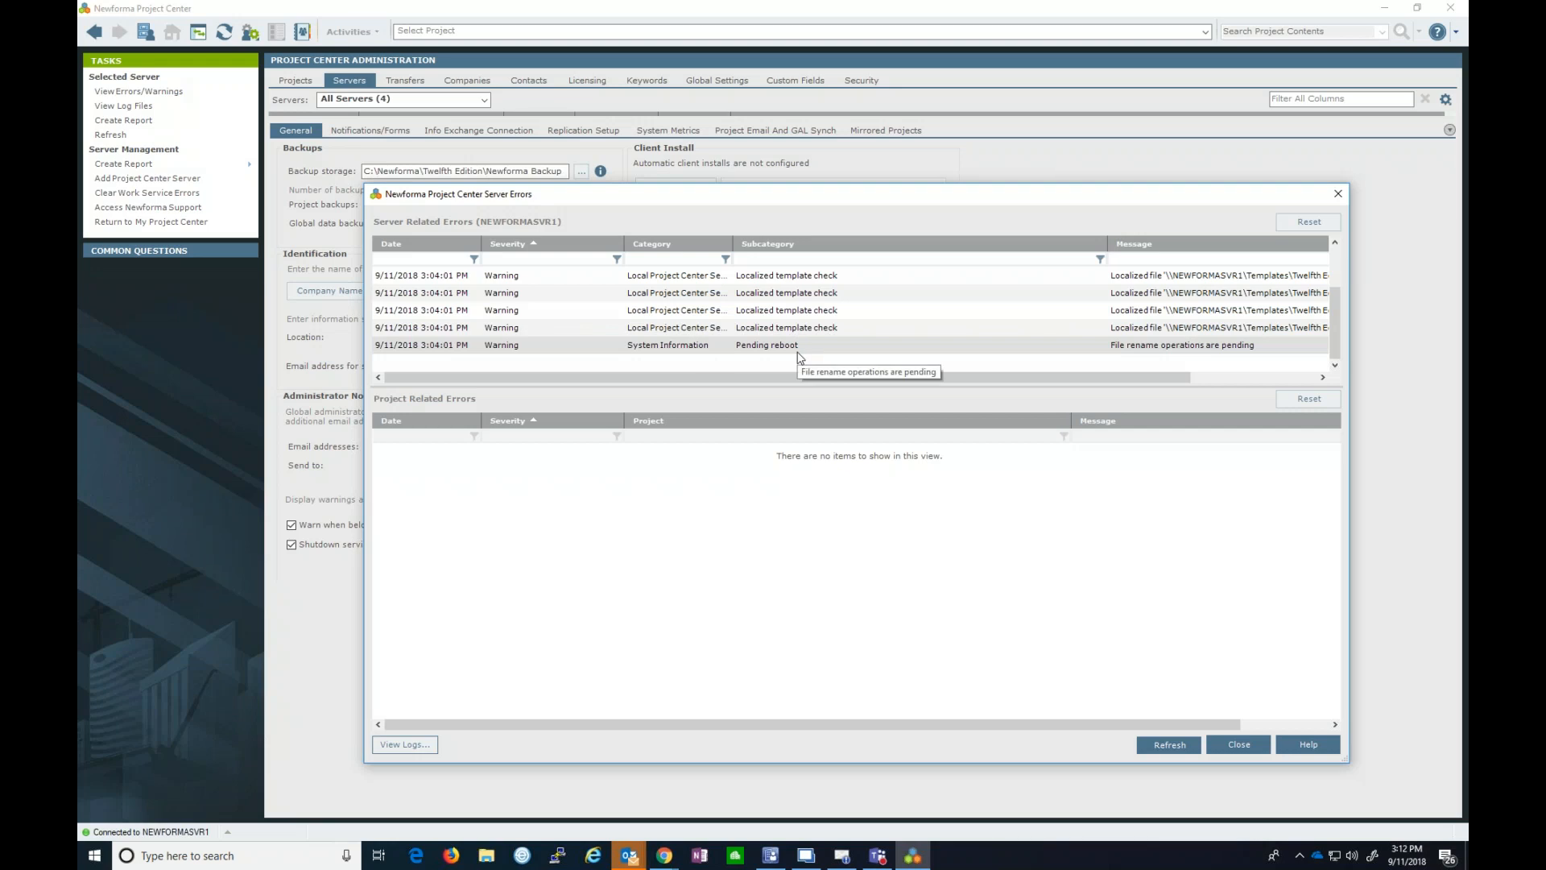
- Close the Server Errors window and expand the server list above the General settings
click(1191, 748)
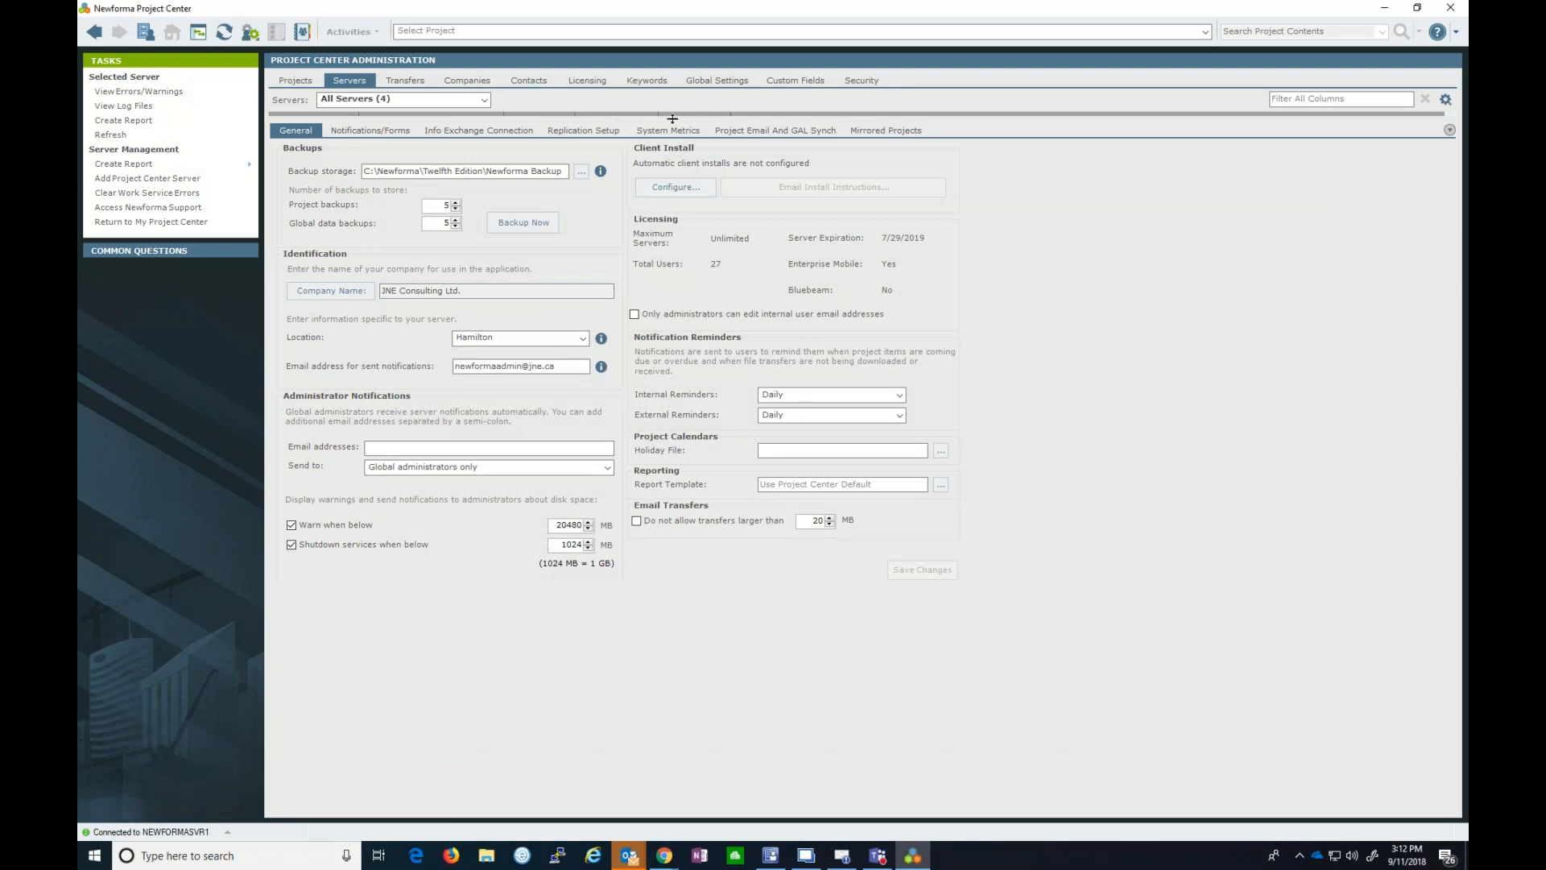
drag(673, 117, 676, 232)
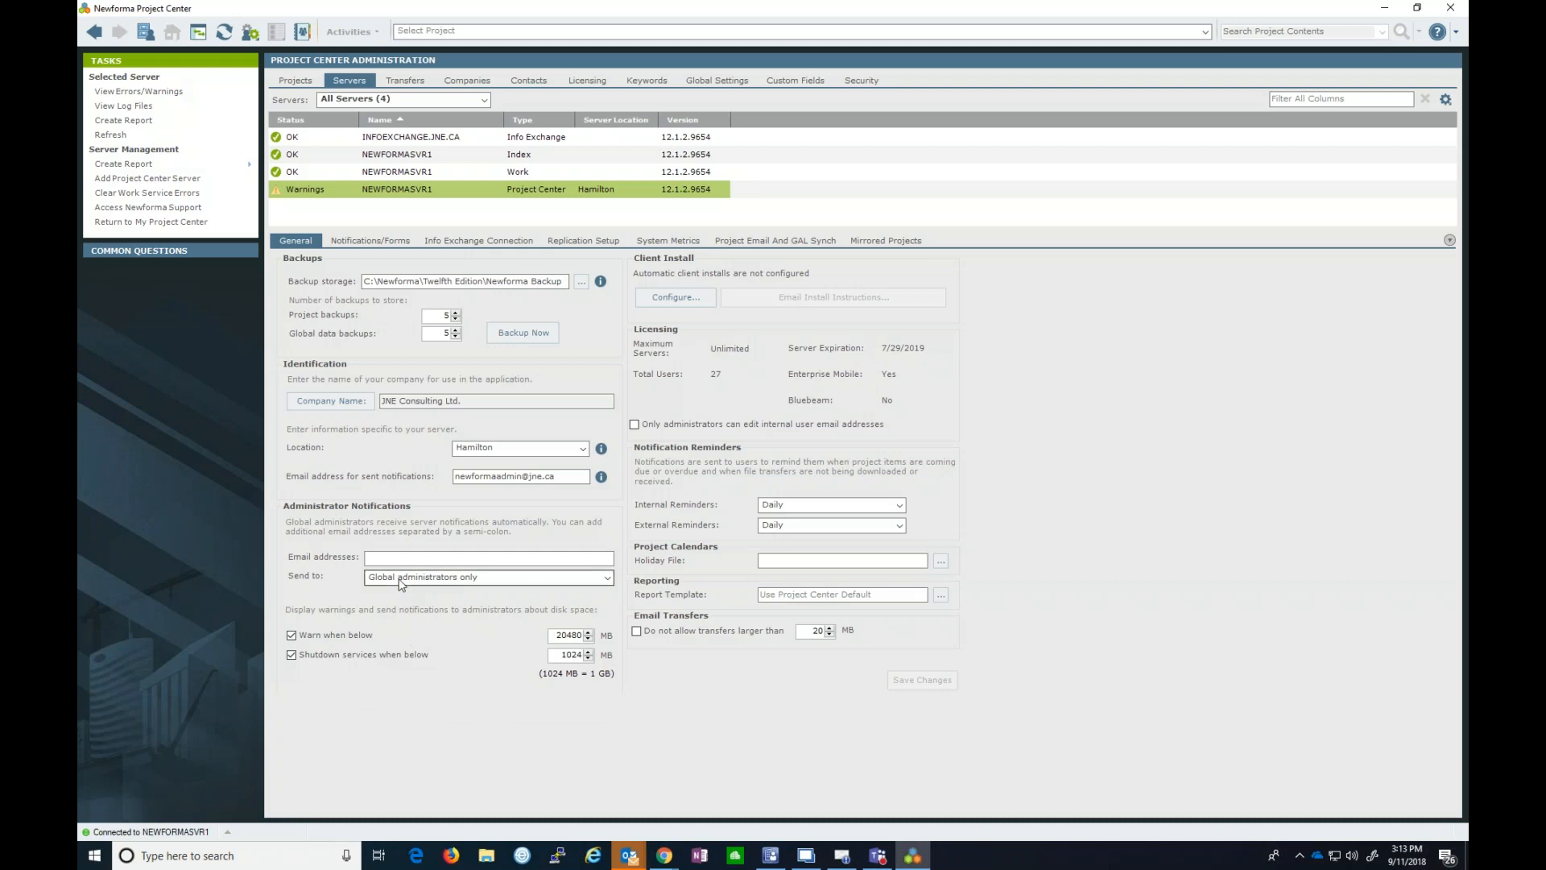
- Keep notification recipients as Global administrators only, then view the Notifications/Forms settings
click(604, 580)
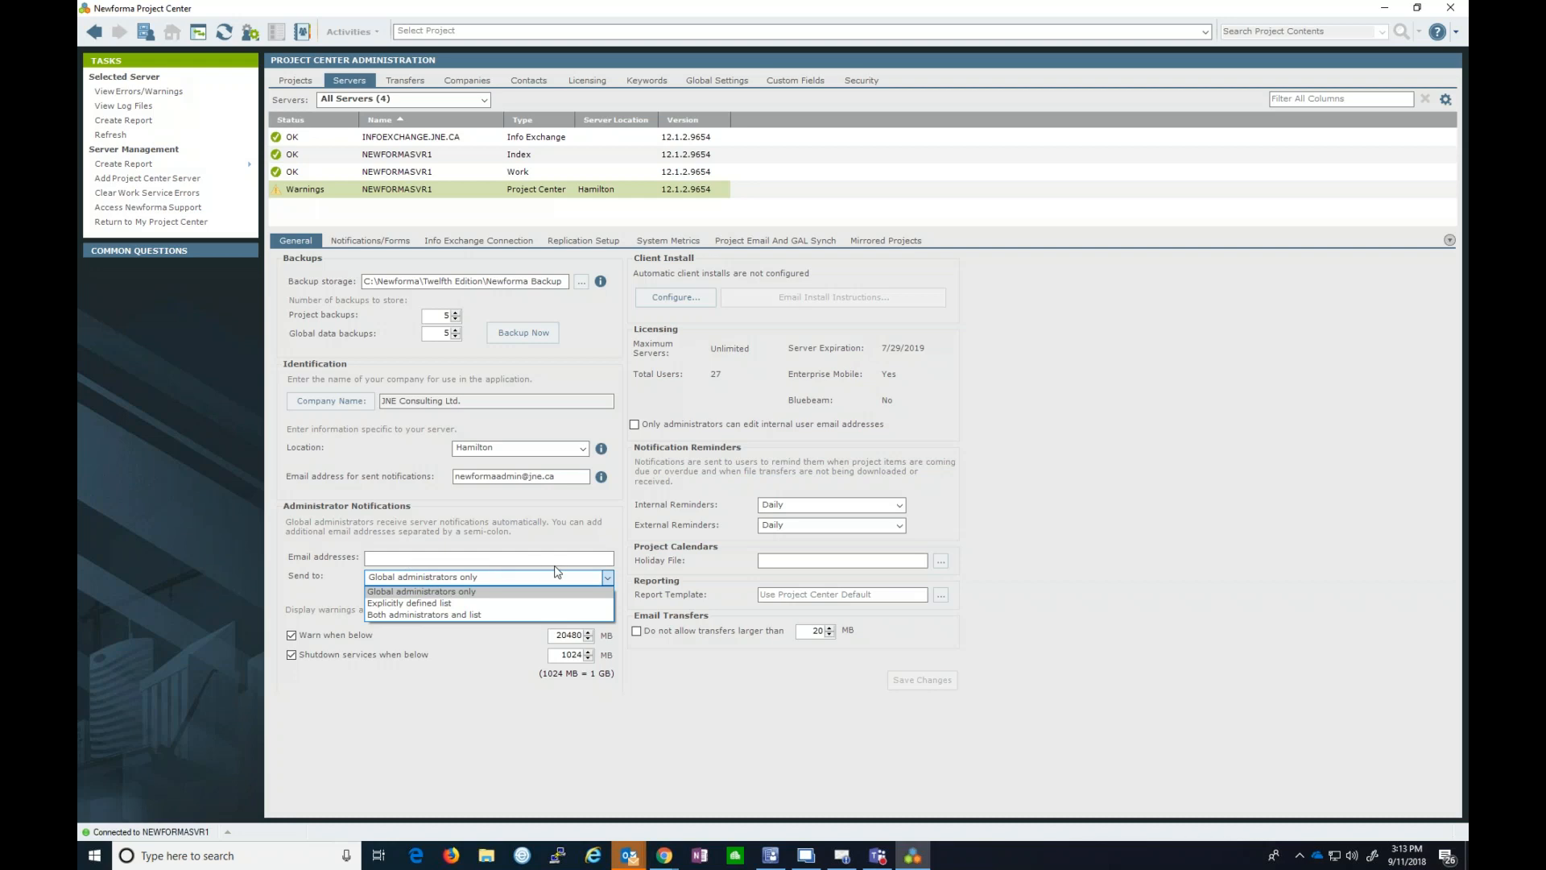
click(442, 697)
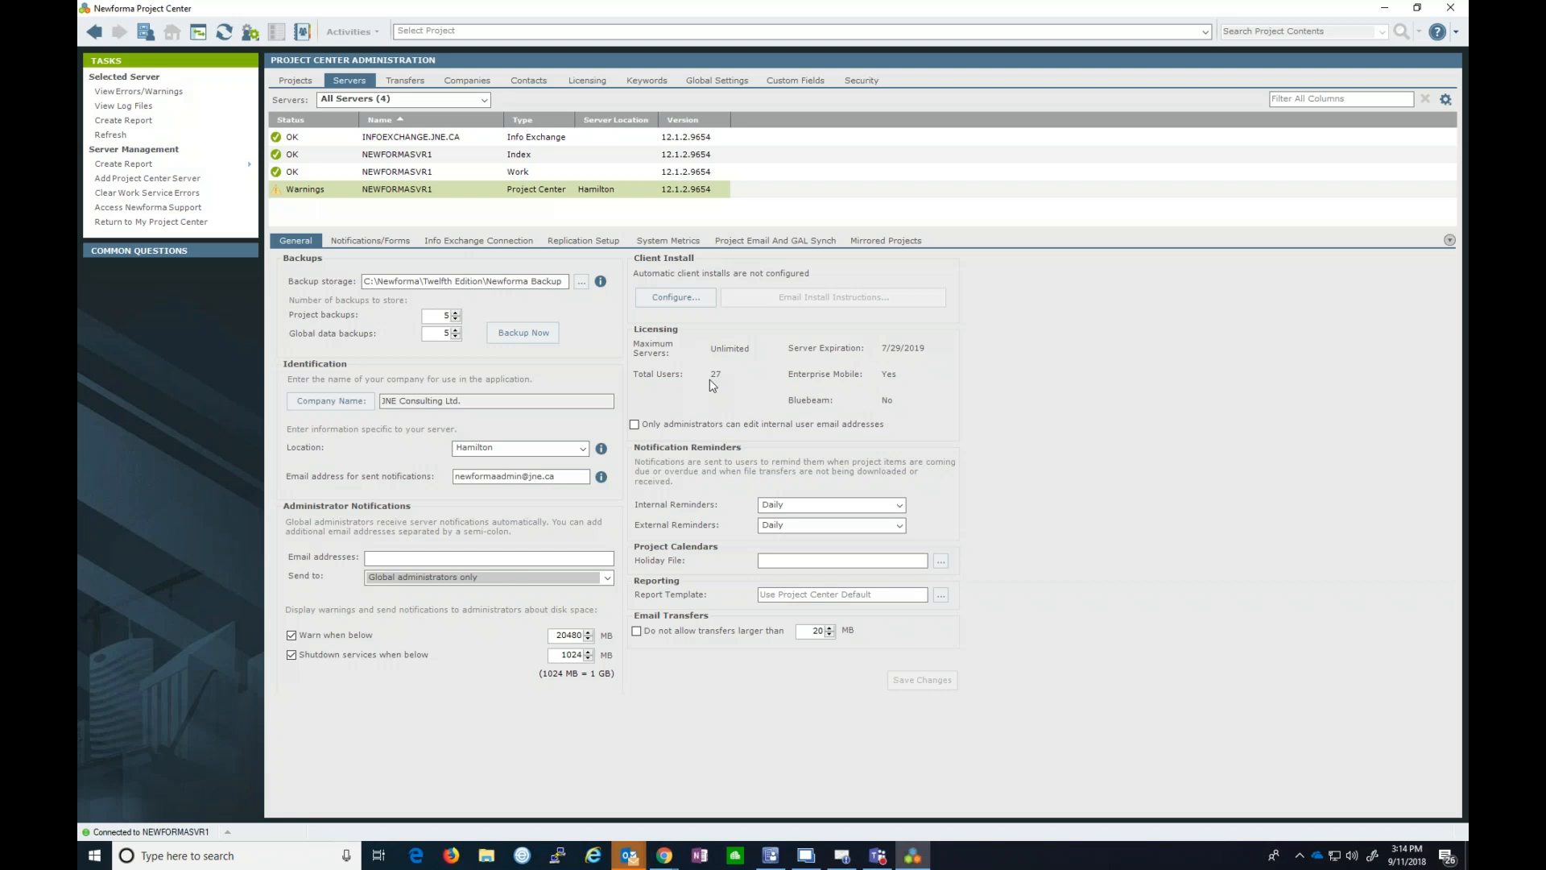
click(370, 240)
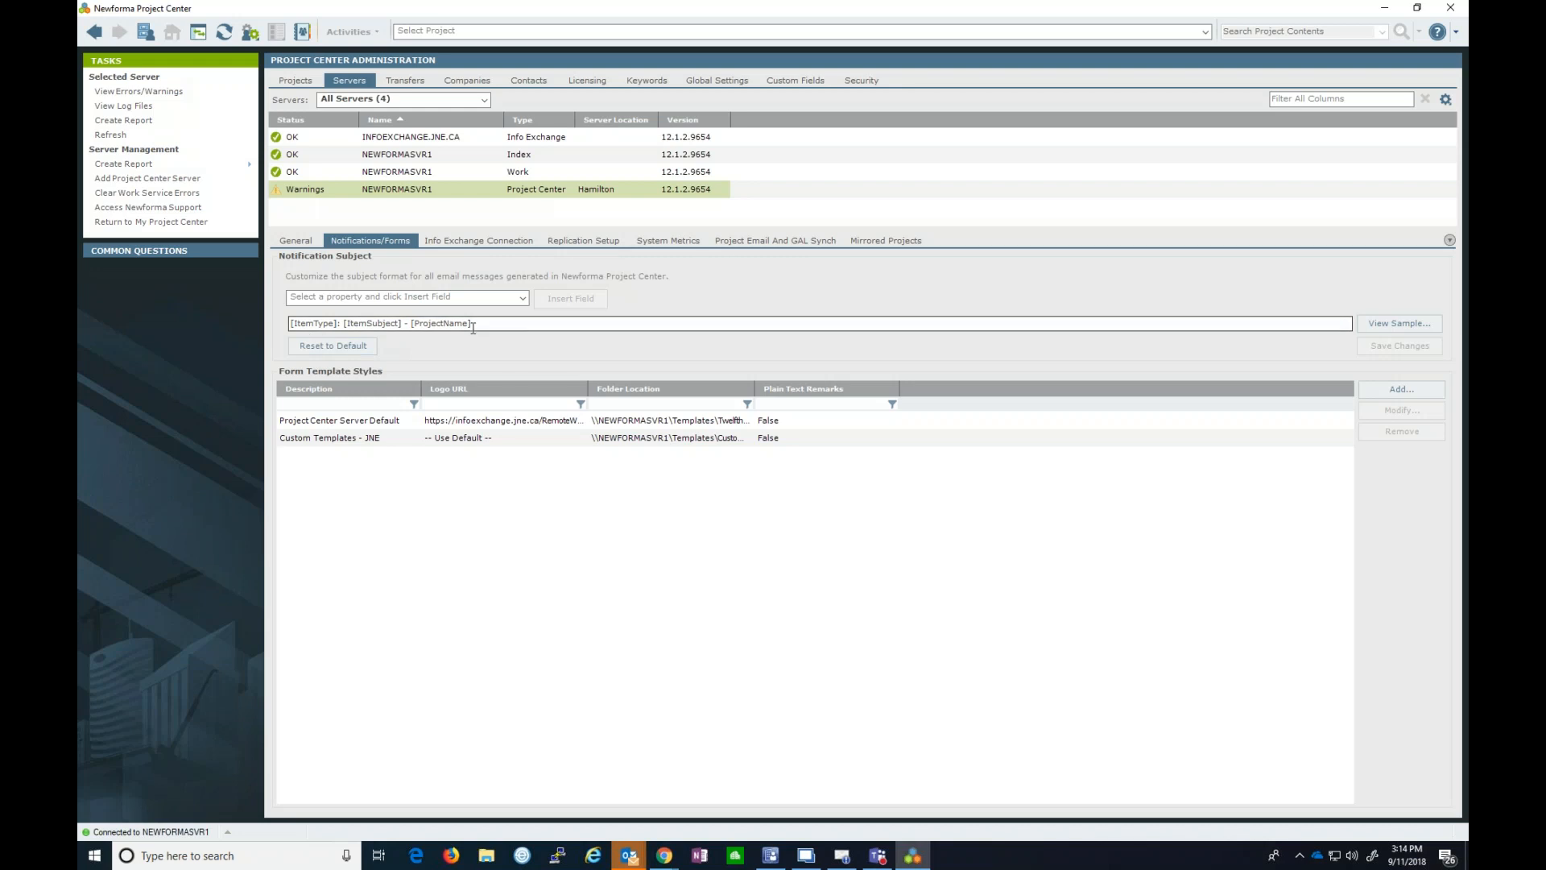
click(521, 298)
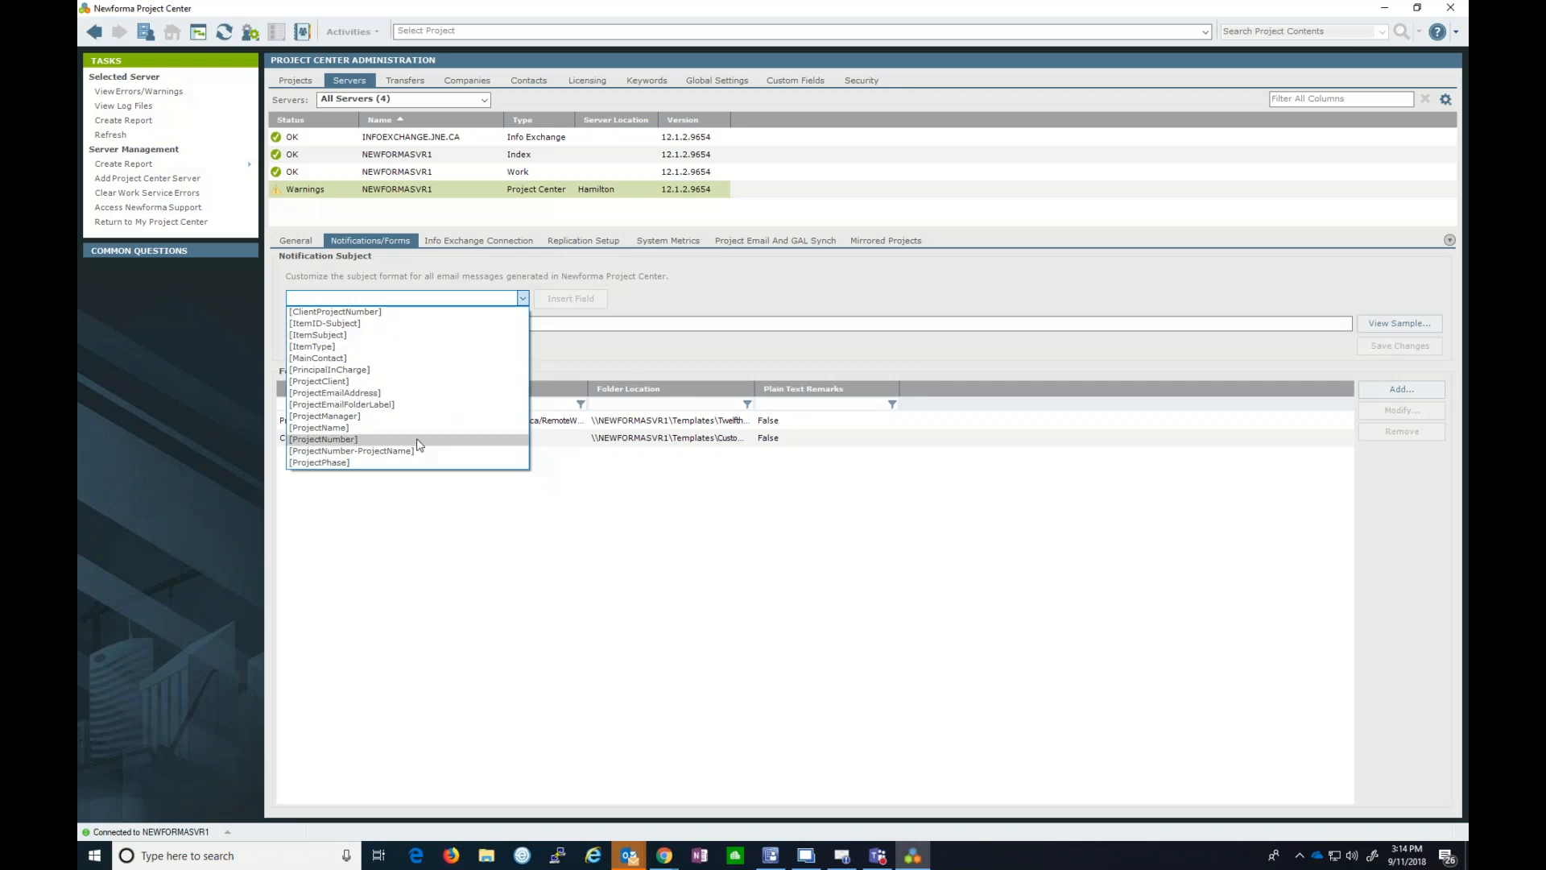
click(561, 339)
click(311, 326)
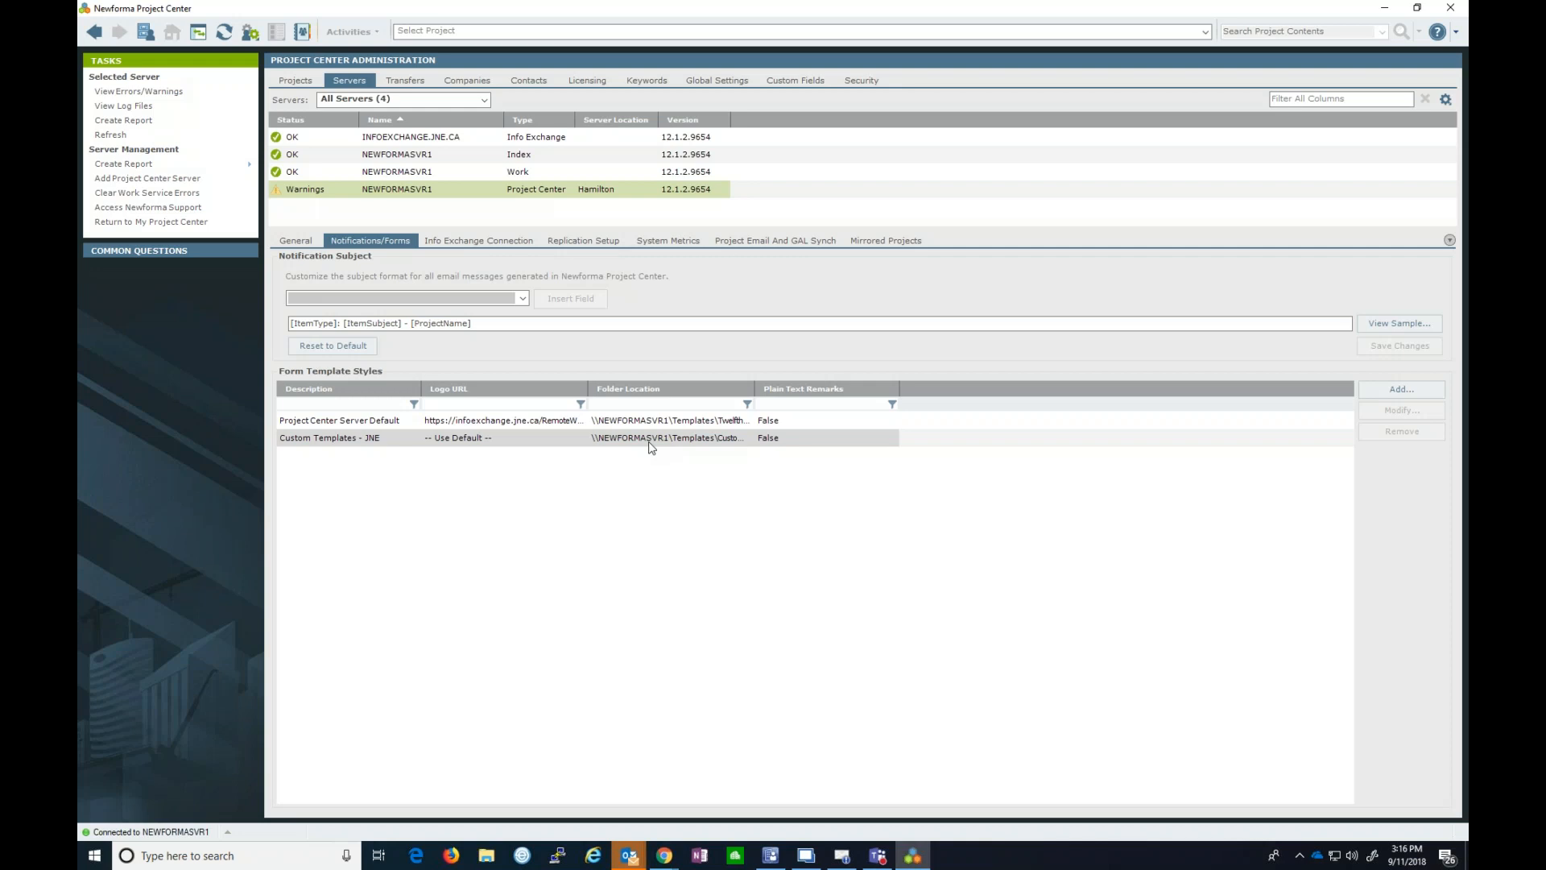
- Select the INFOEXCHANGE.JNE.CA server to review its settings
click(418, 143)
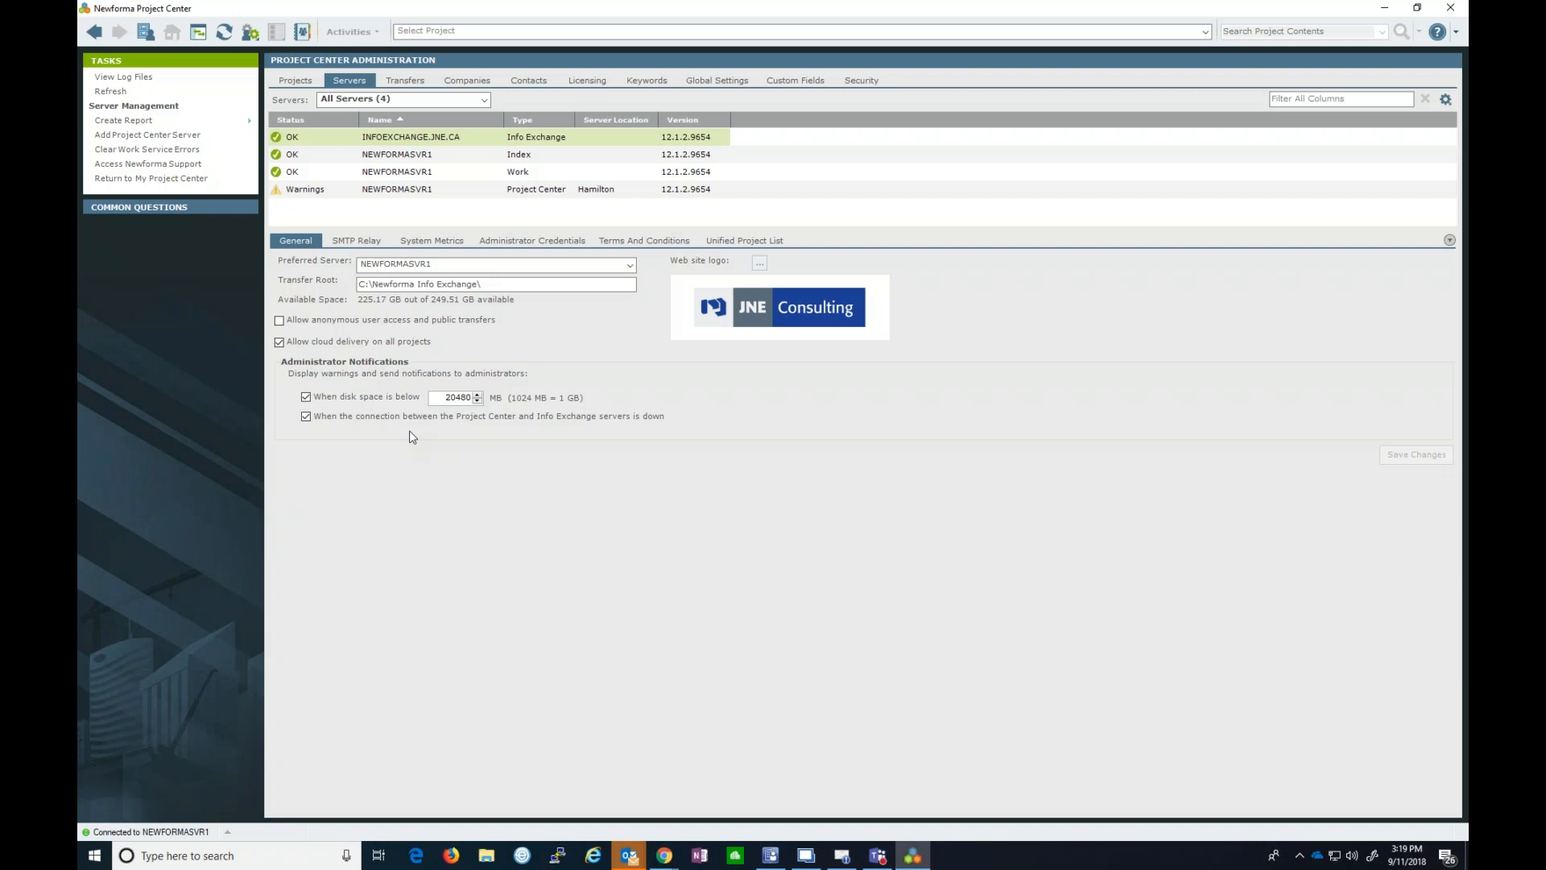
- Show the Info Exchange Terms and Conditions that external users must accept at first login
click(673, 241)
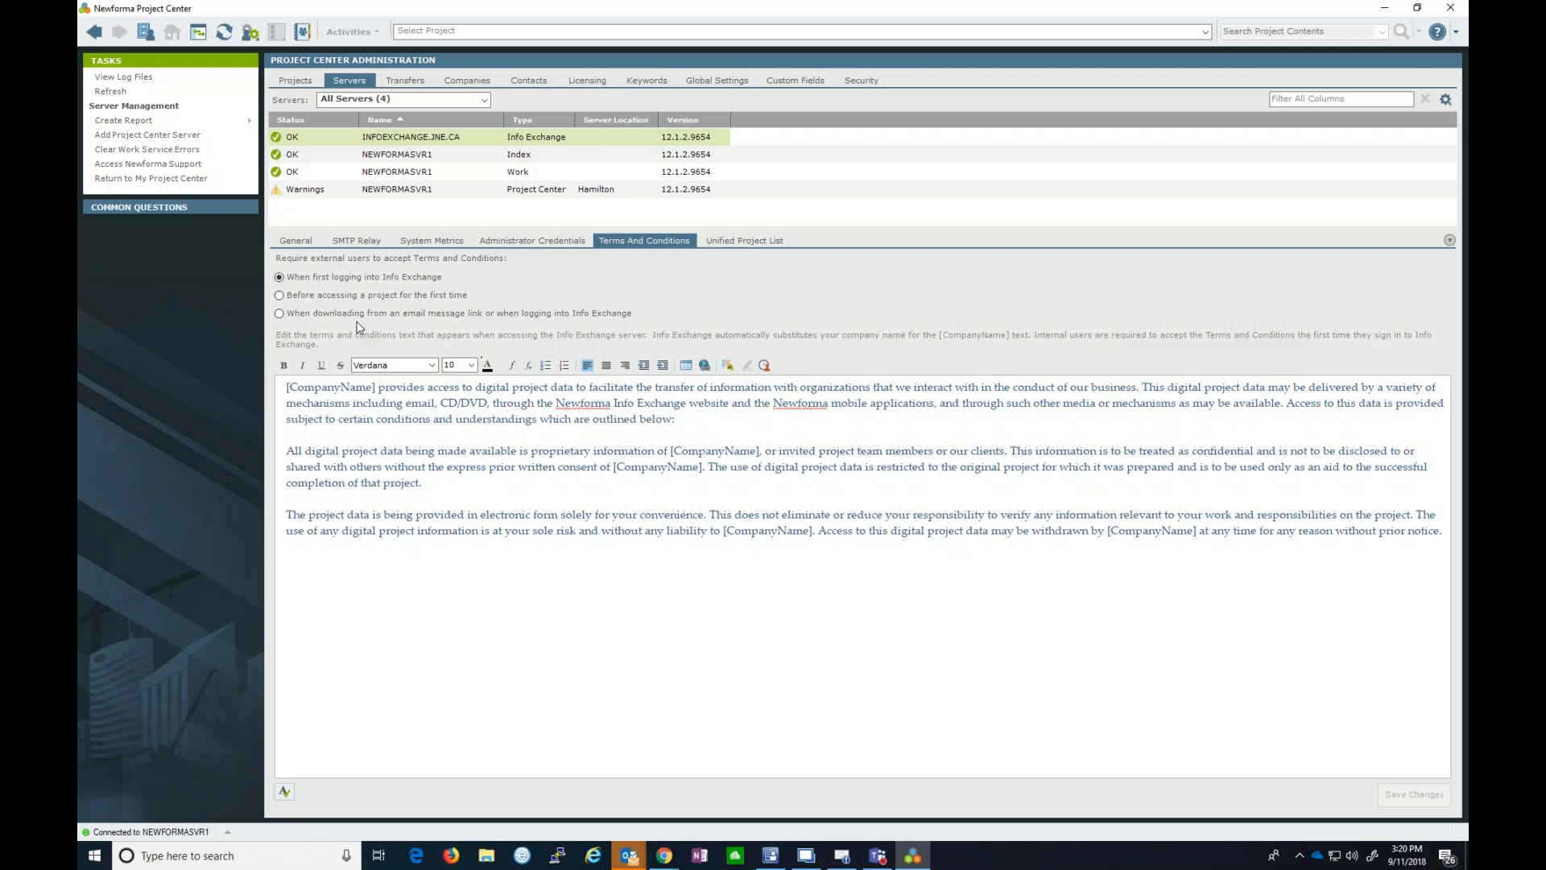
- Filter the Transfers tab to show Info Exchange transfers from All Projects
click(408, 84)
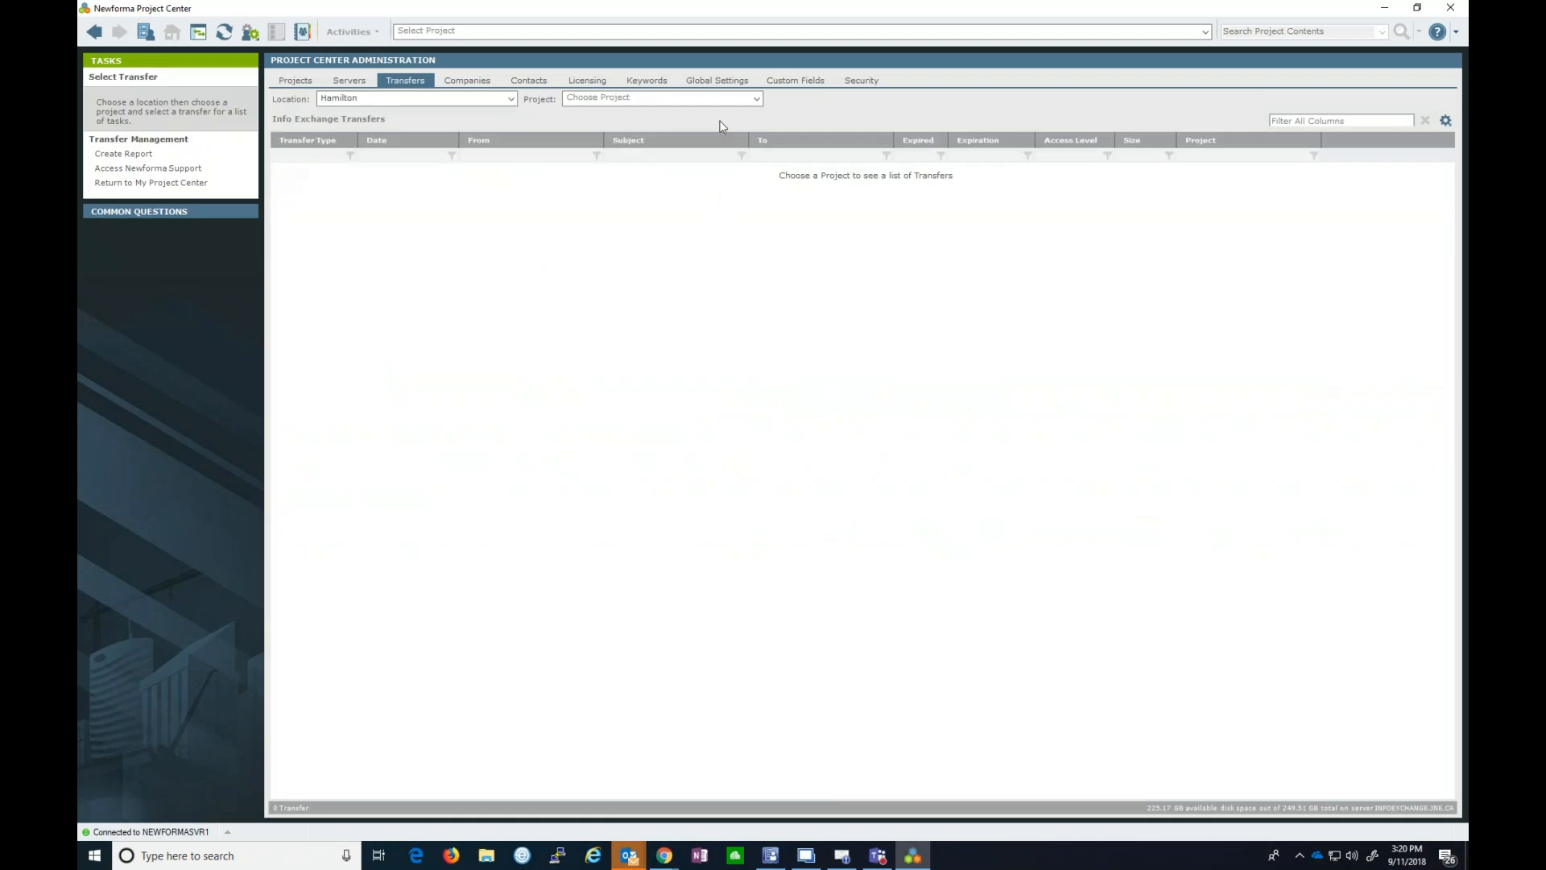
click(722, 100)
click(677, 117)
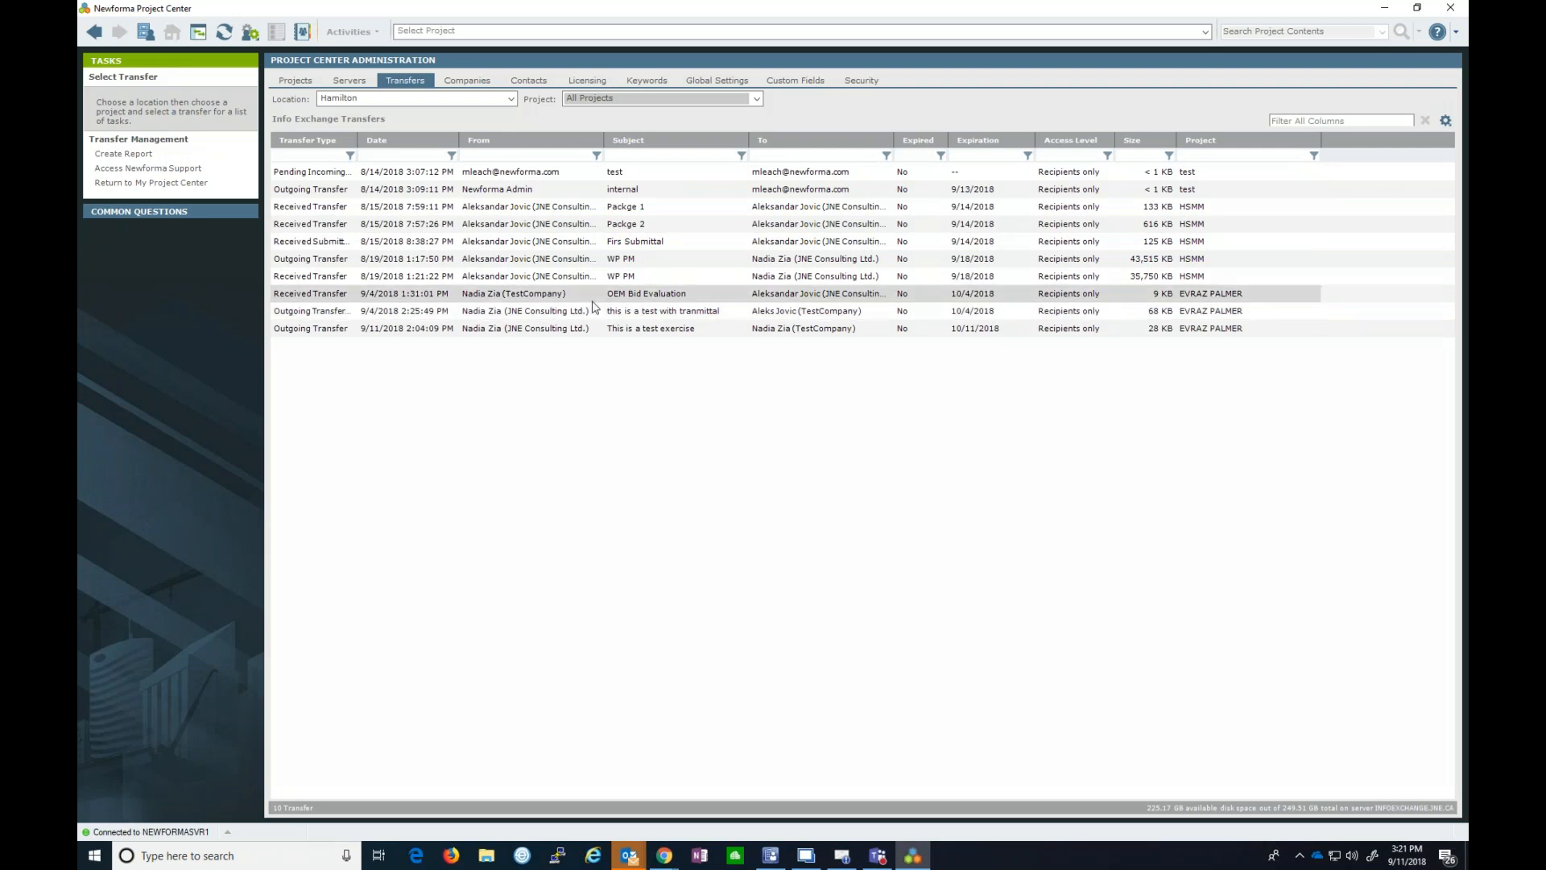
- Inspect the WP PM received and outgoing transfers, show the Companies list, then switch to File Explorer
click(575, 274)
key(Up)
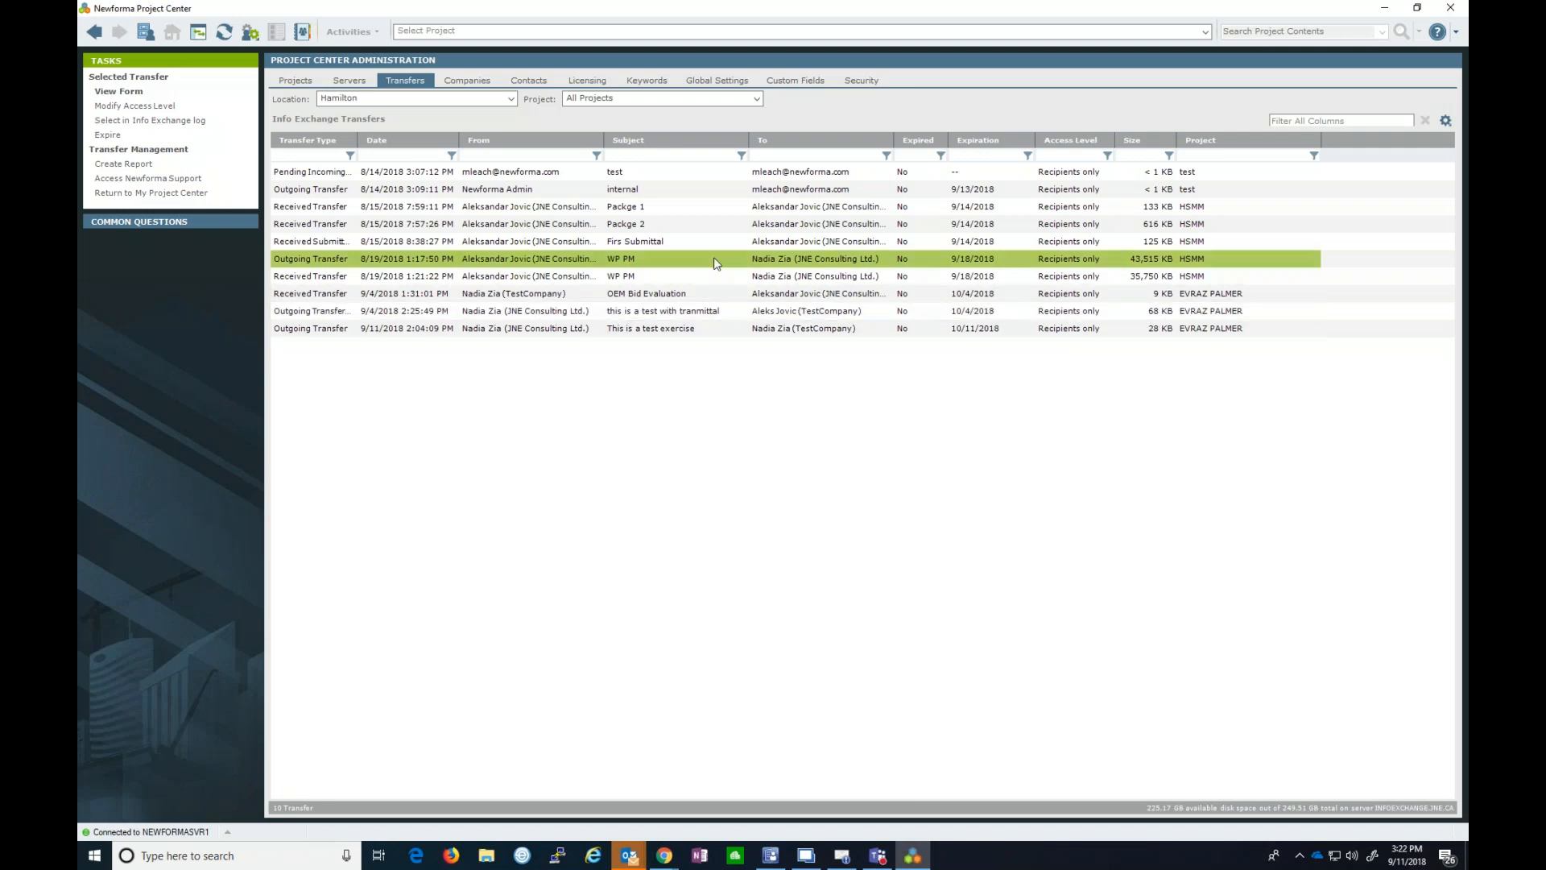
click(488, 84)
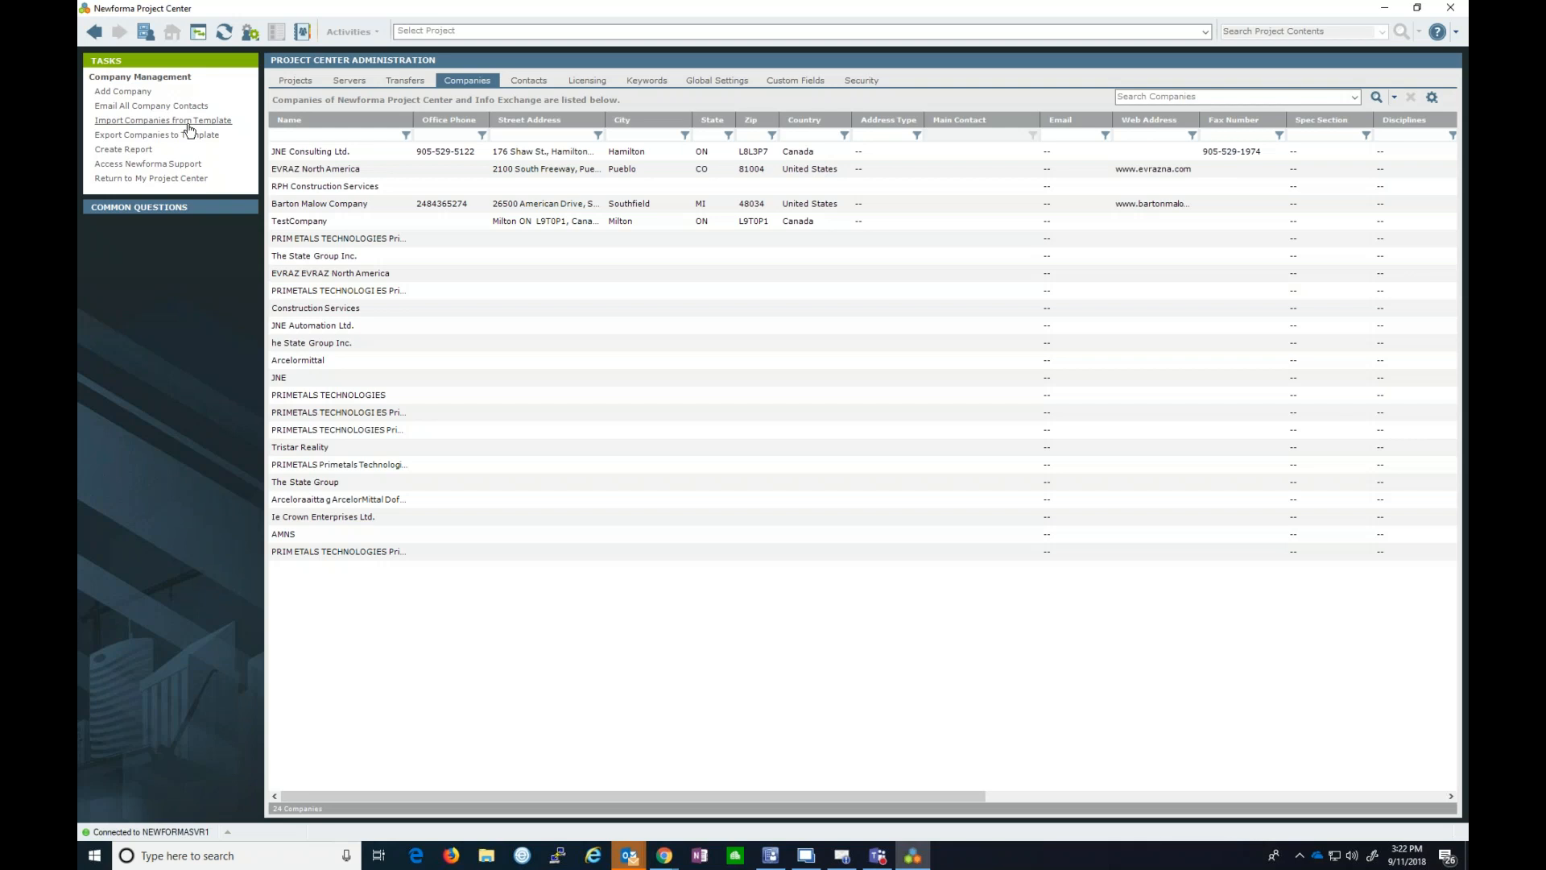
click(487, 855)
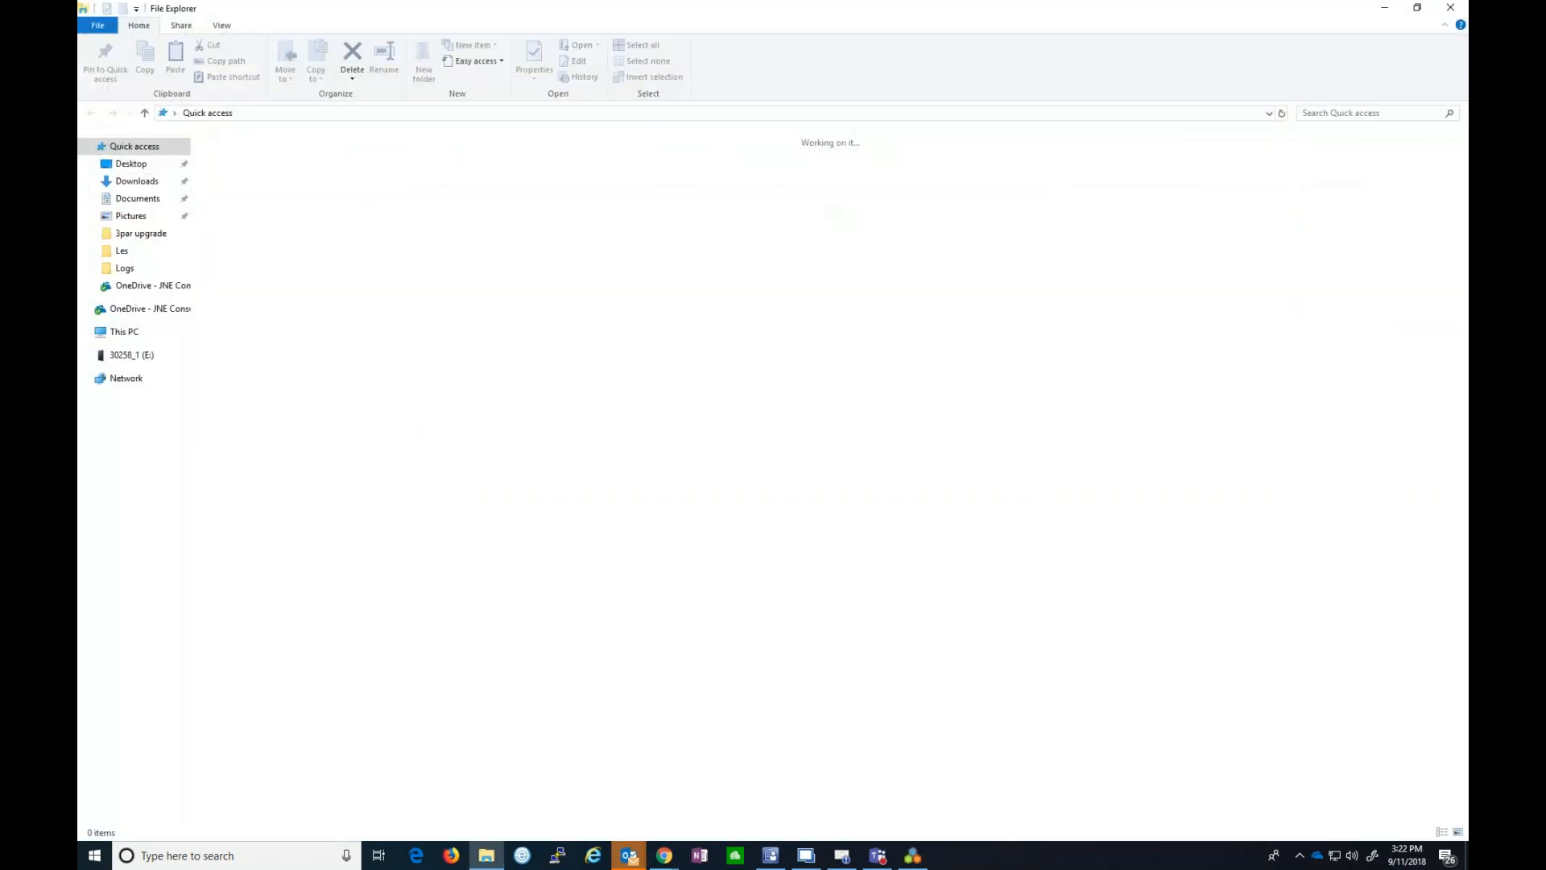
- Browse to C:\Program Files (x86)\Newforma\Twelfth Edition\Project Center\Templates and select Companies Template.xlsx
click(124, 331)
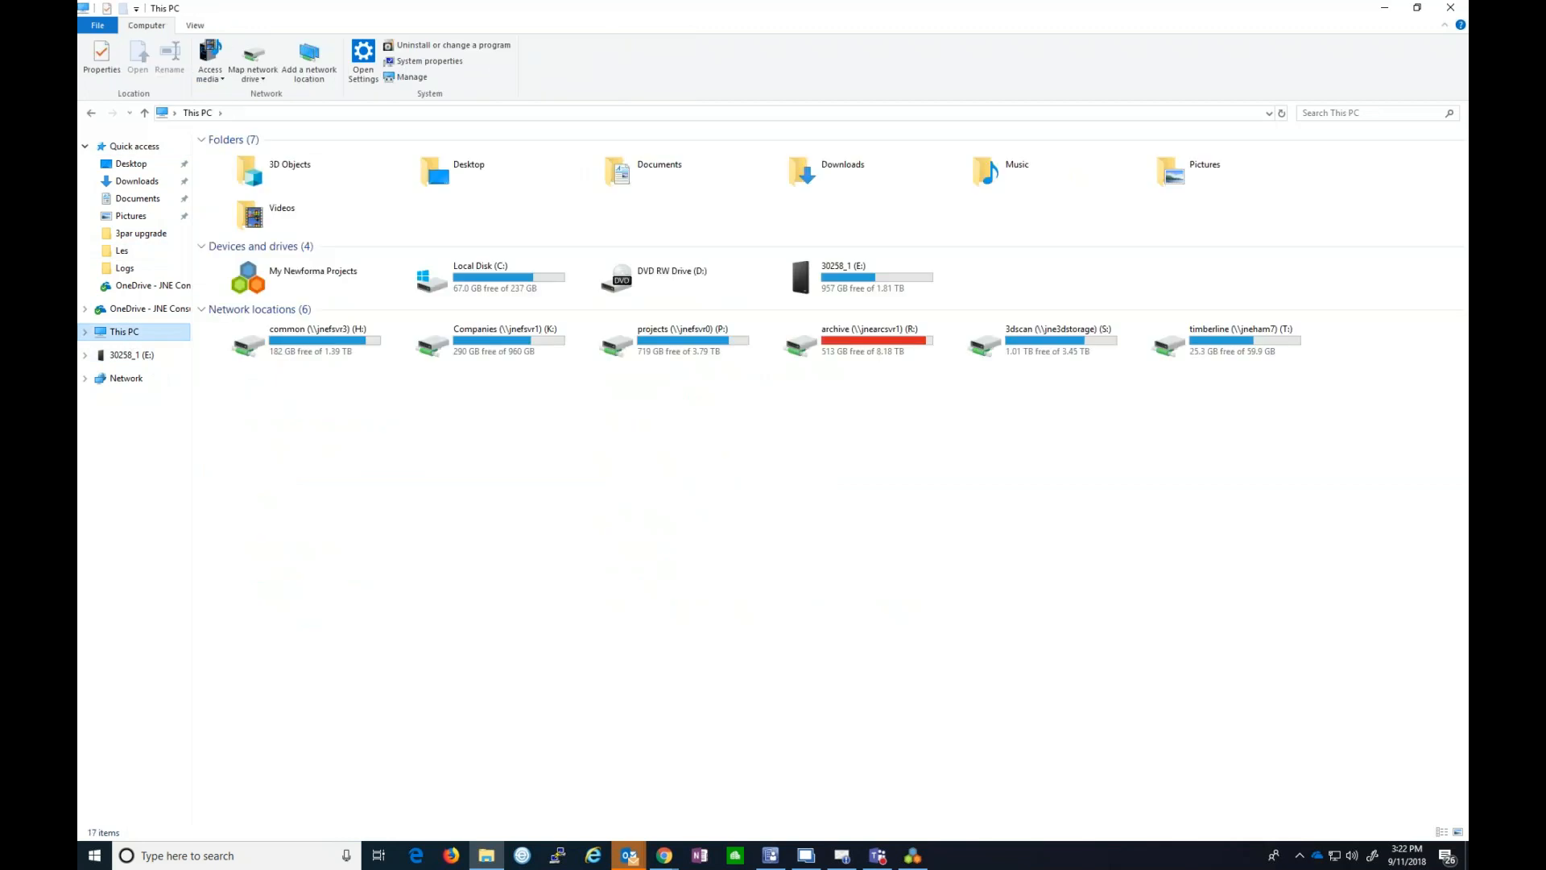
double_click(520, 282)
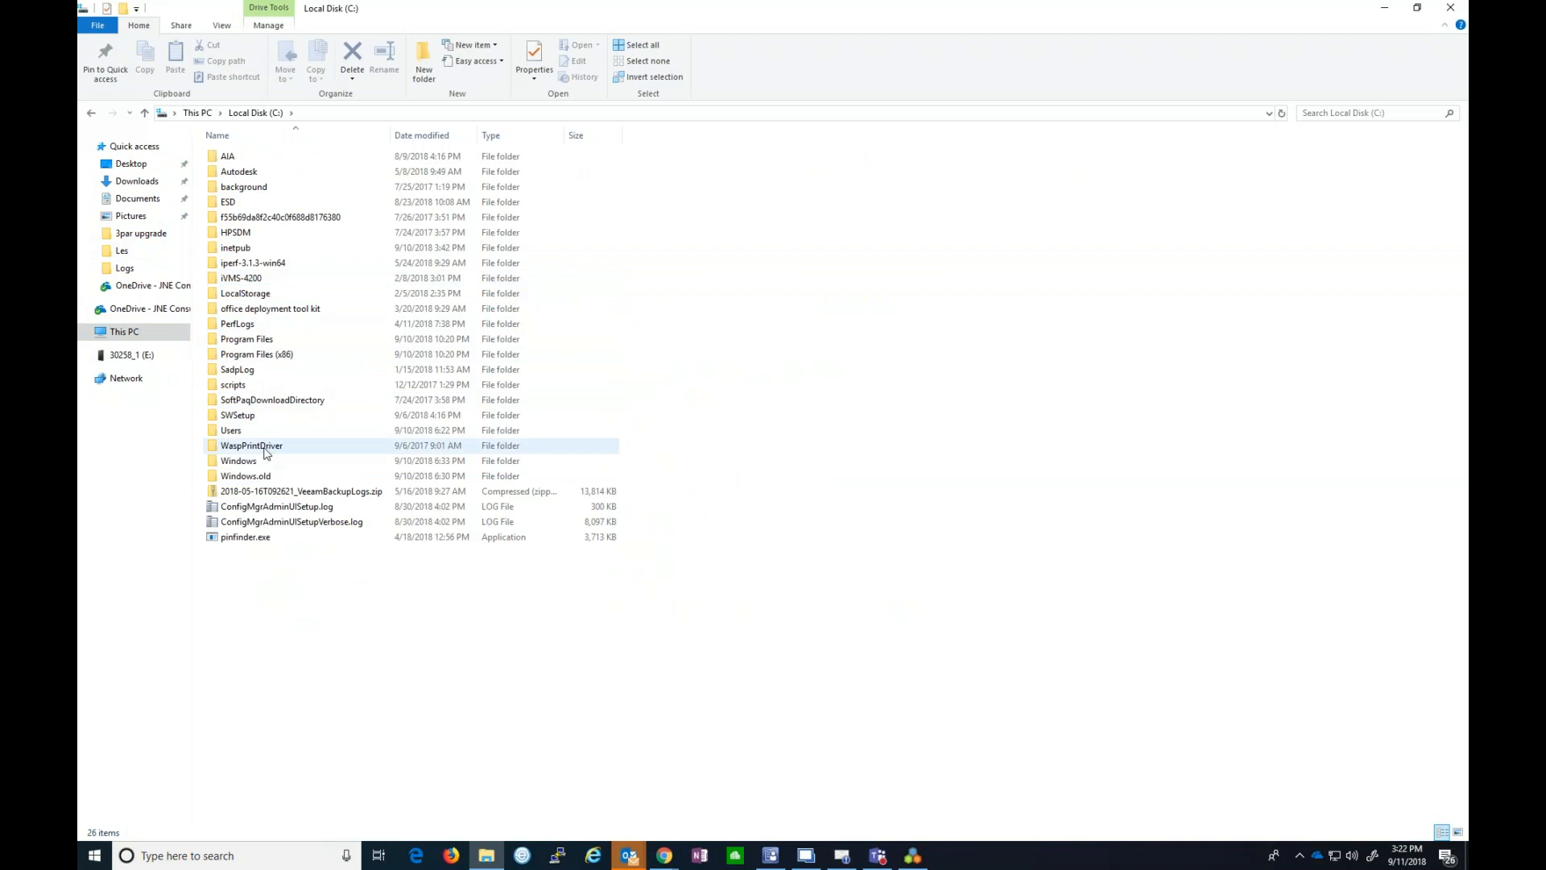
double_click(236, 356)
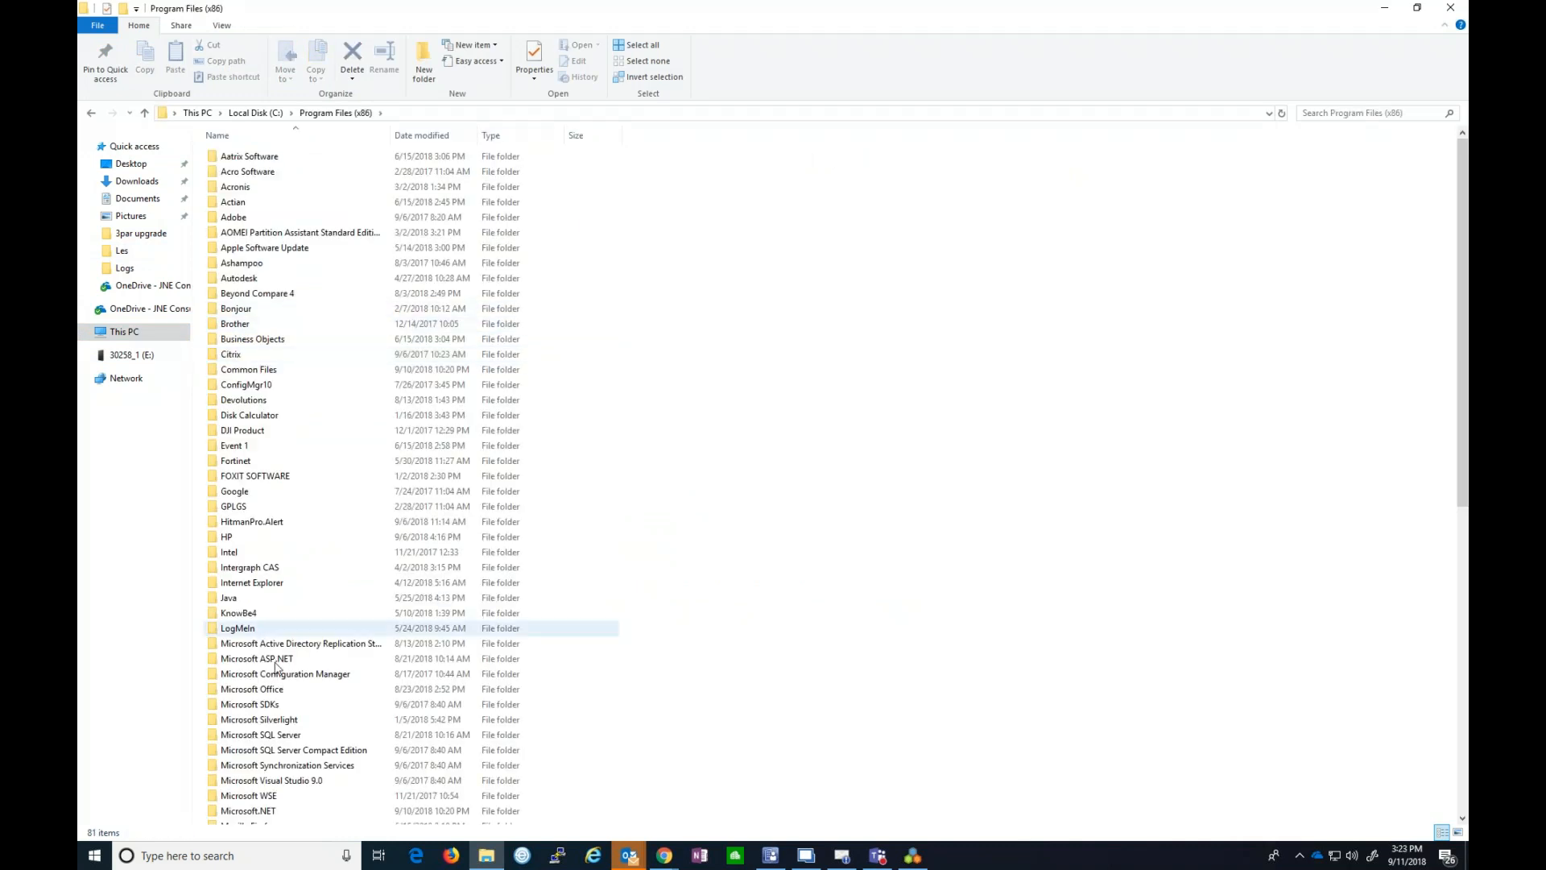
scroll(278, 665, down, 5)
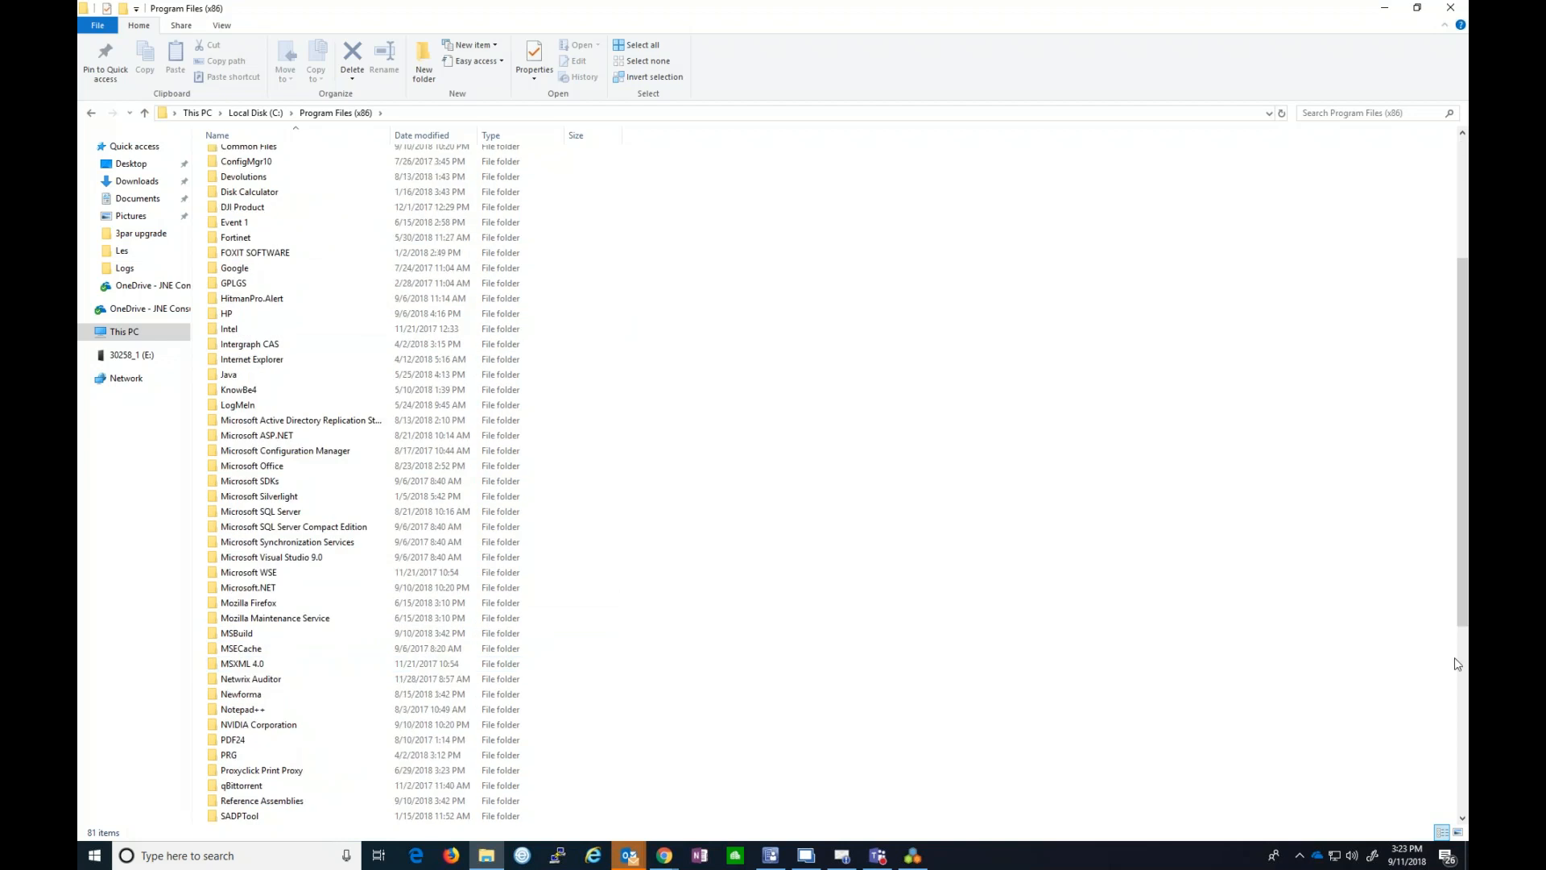
double_click(234, 694)
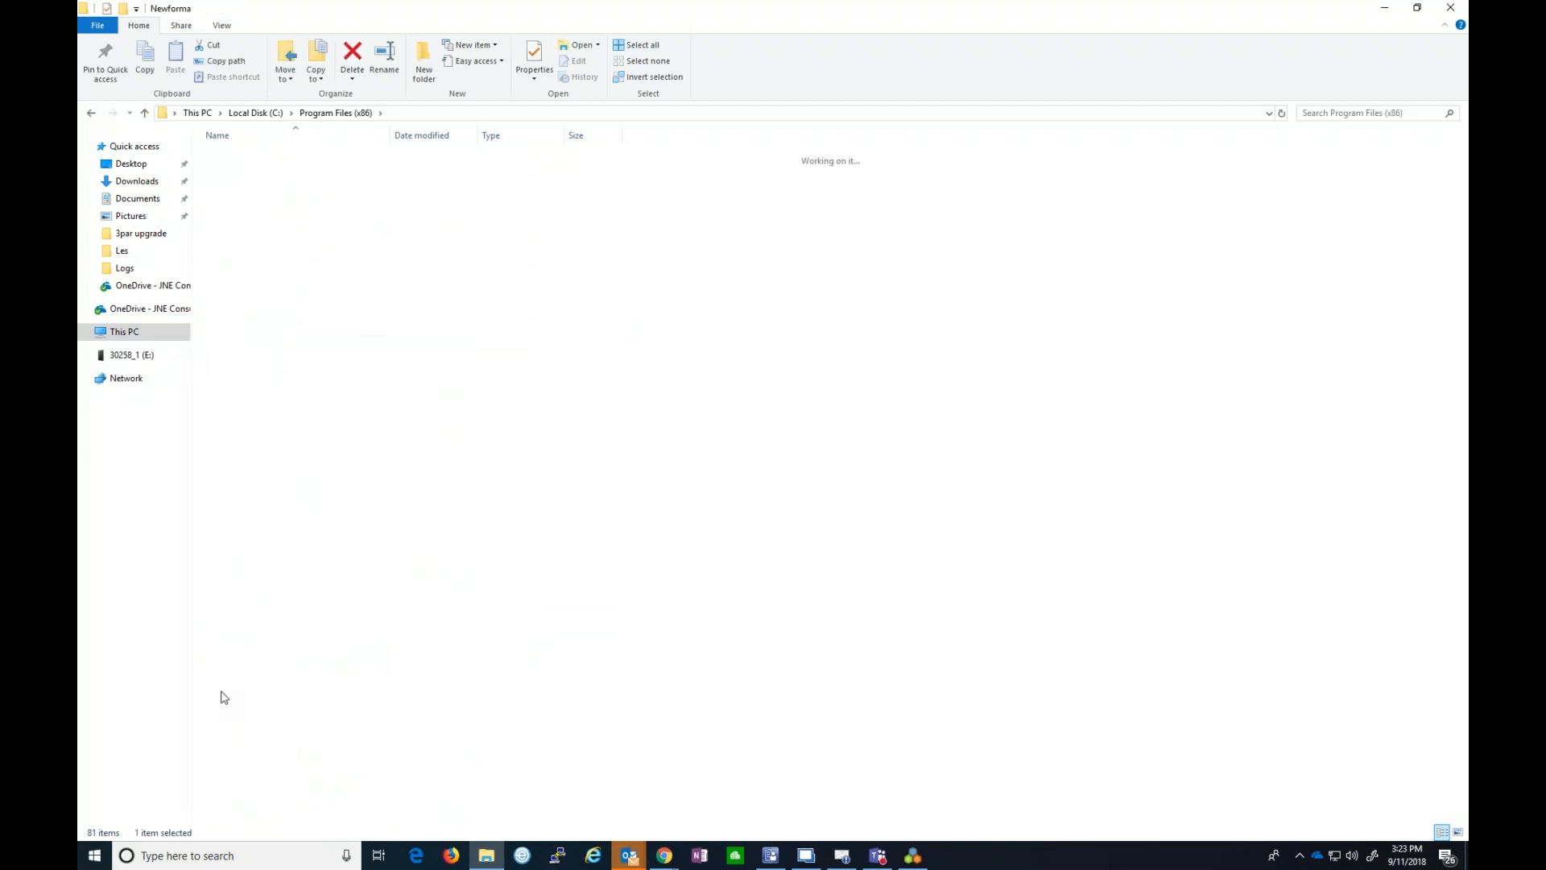
click(248, 159)
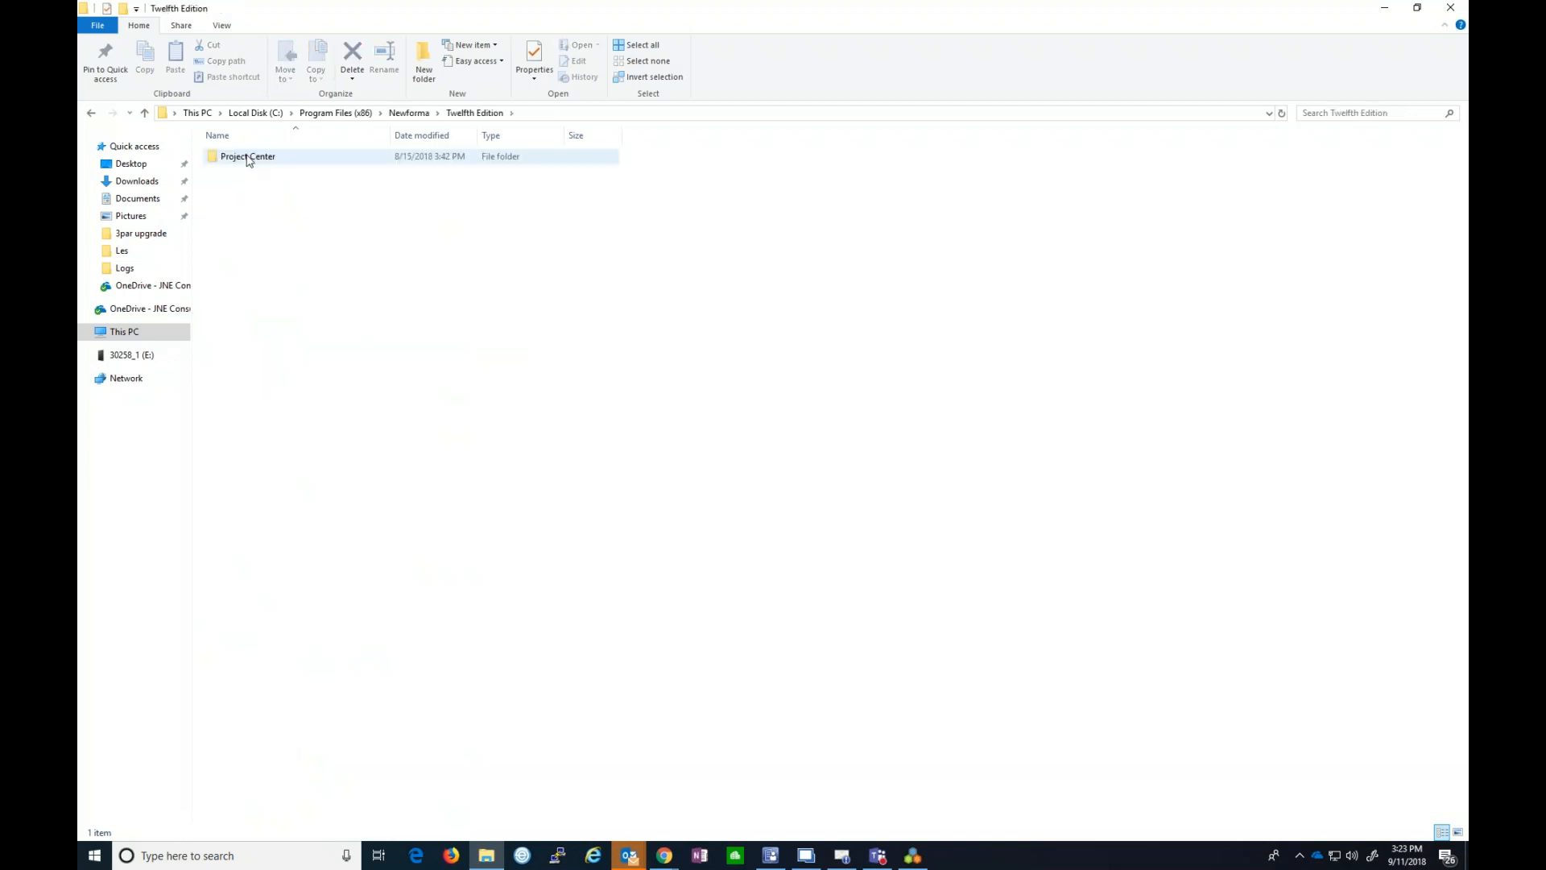
double_click(248, 157)
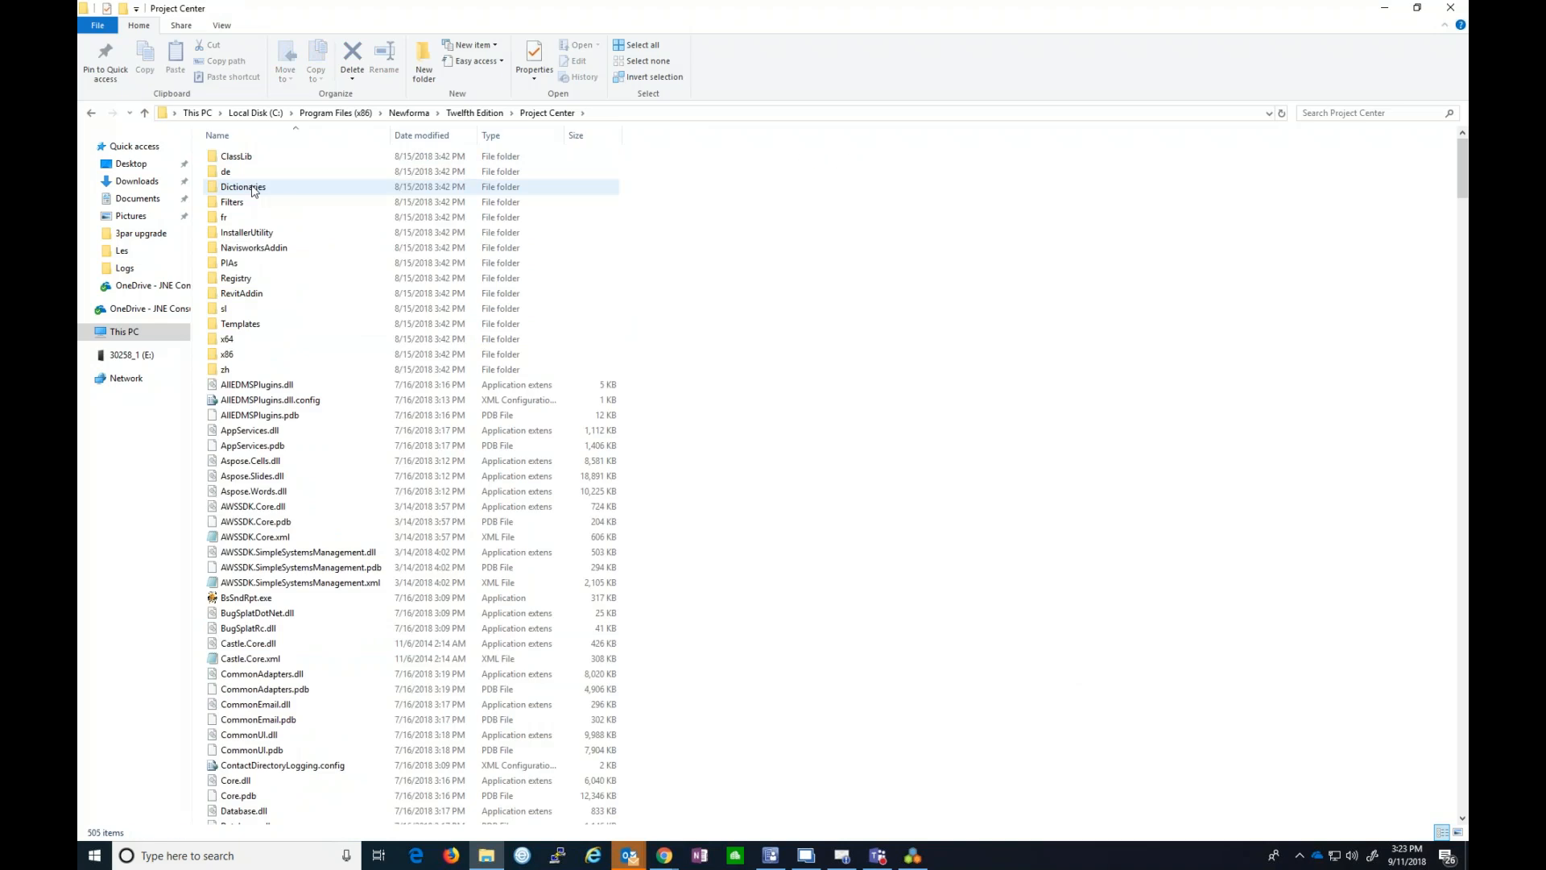
double_click(251, 323)
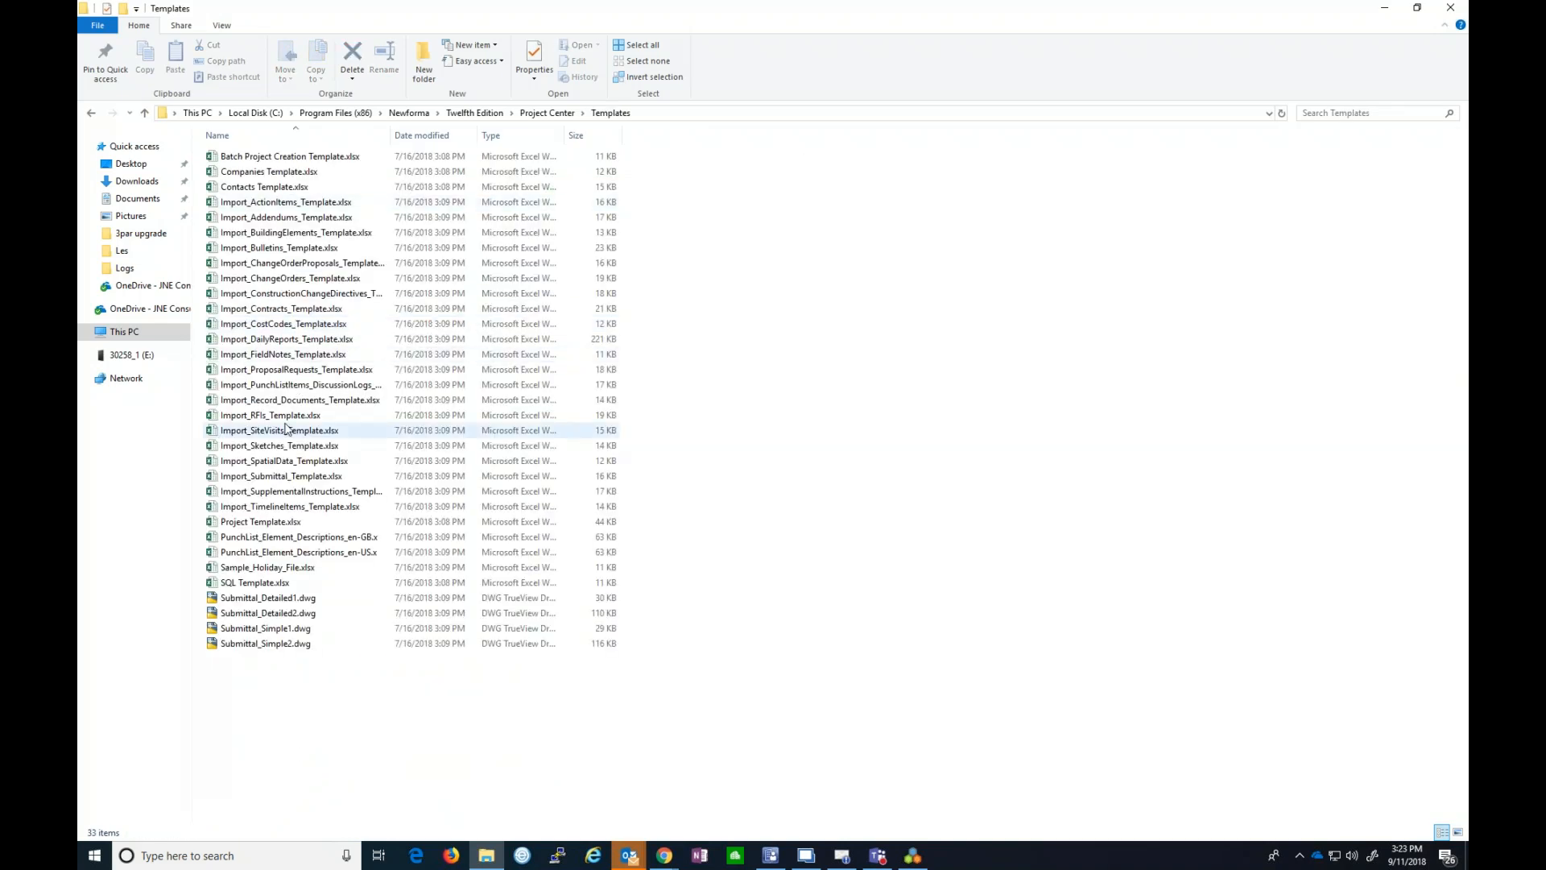
click(271, 178)
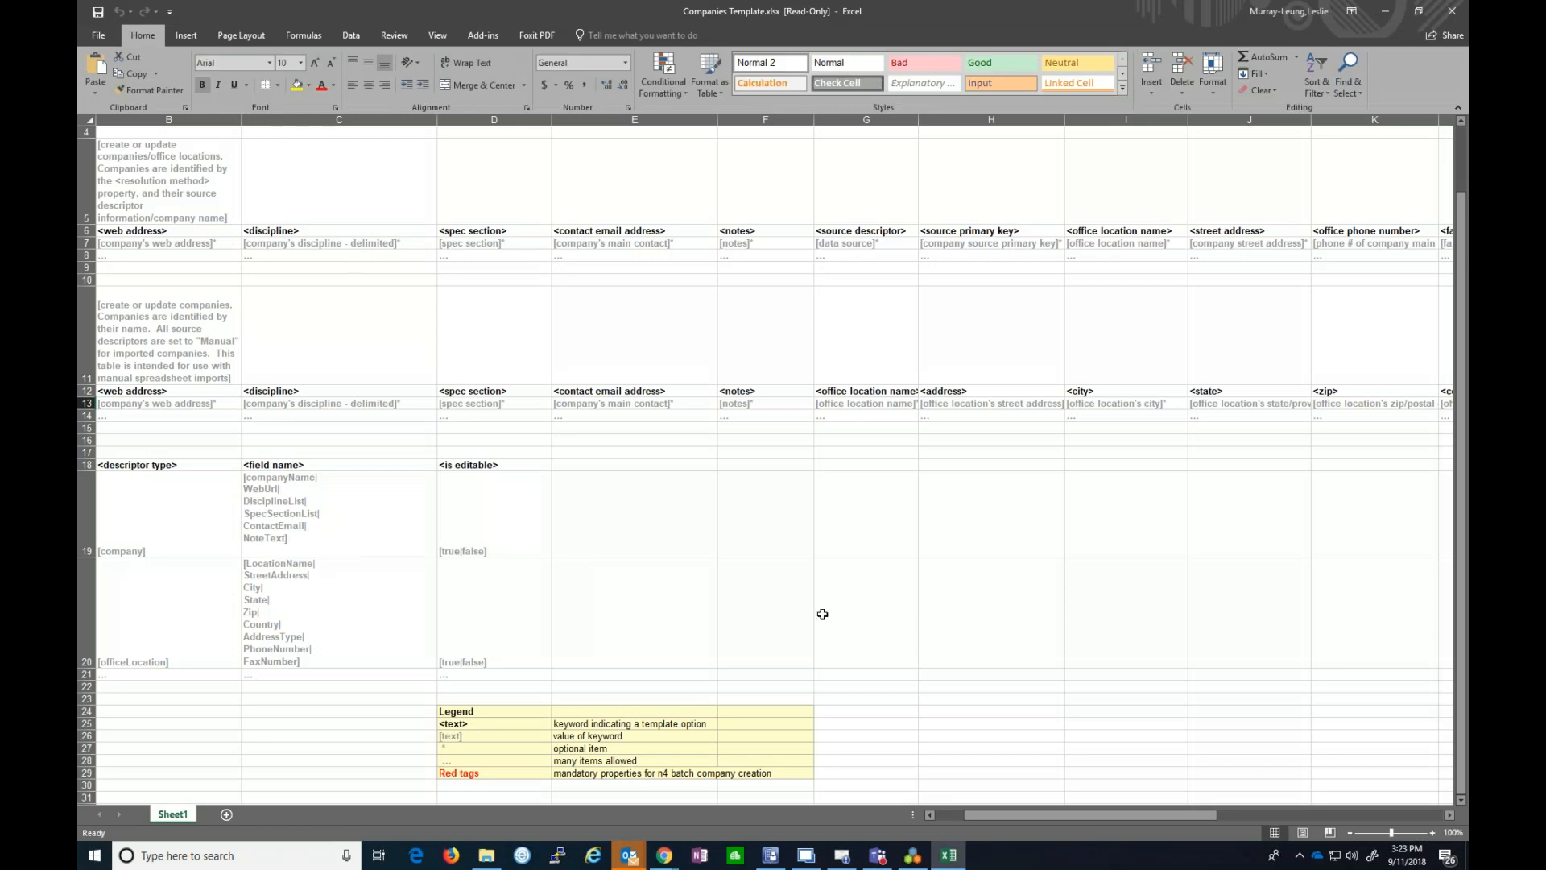
- Review the Companies Template's column headers, then minimize Excel
click(951, 813)
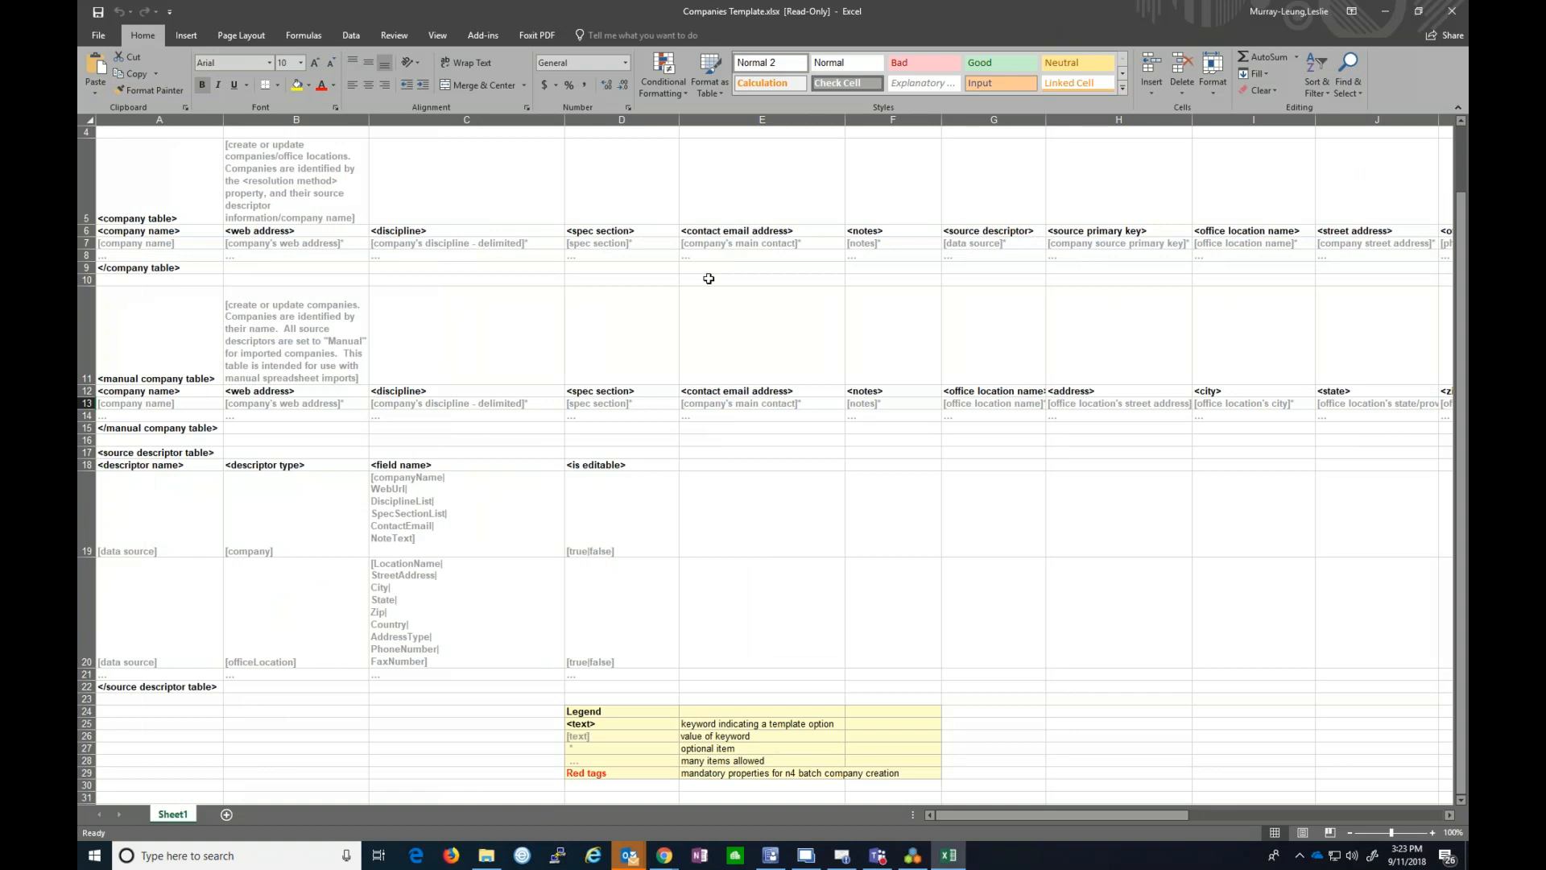
click(1390, 15)
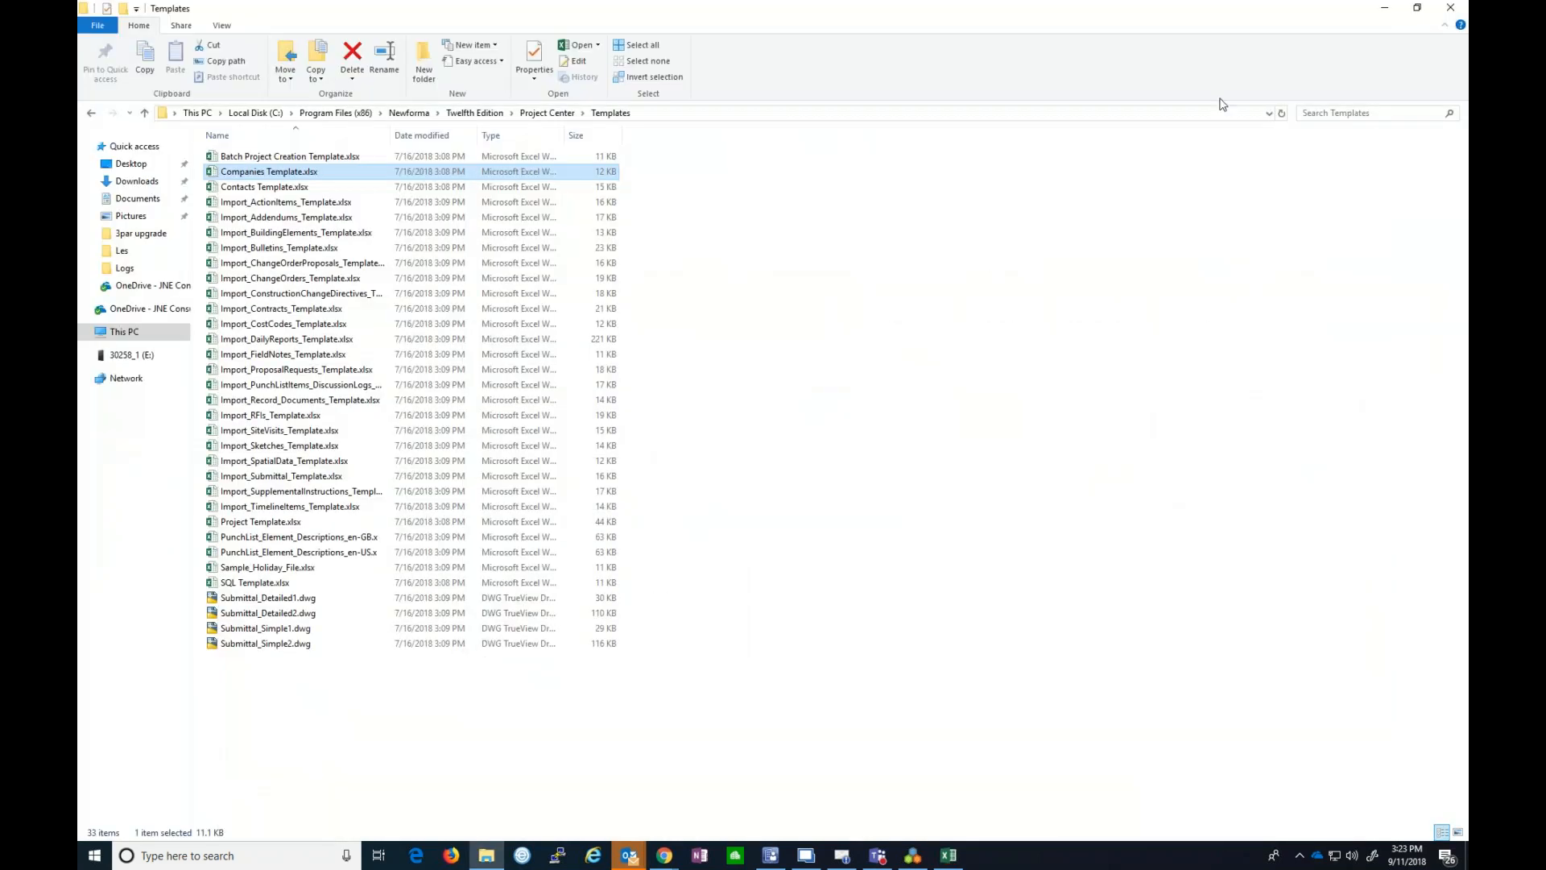
- Minimize File Explorer and select JNE Consulting Ltd. in the Companies list
click(1384, 13)
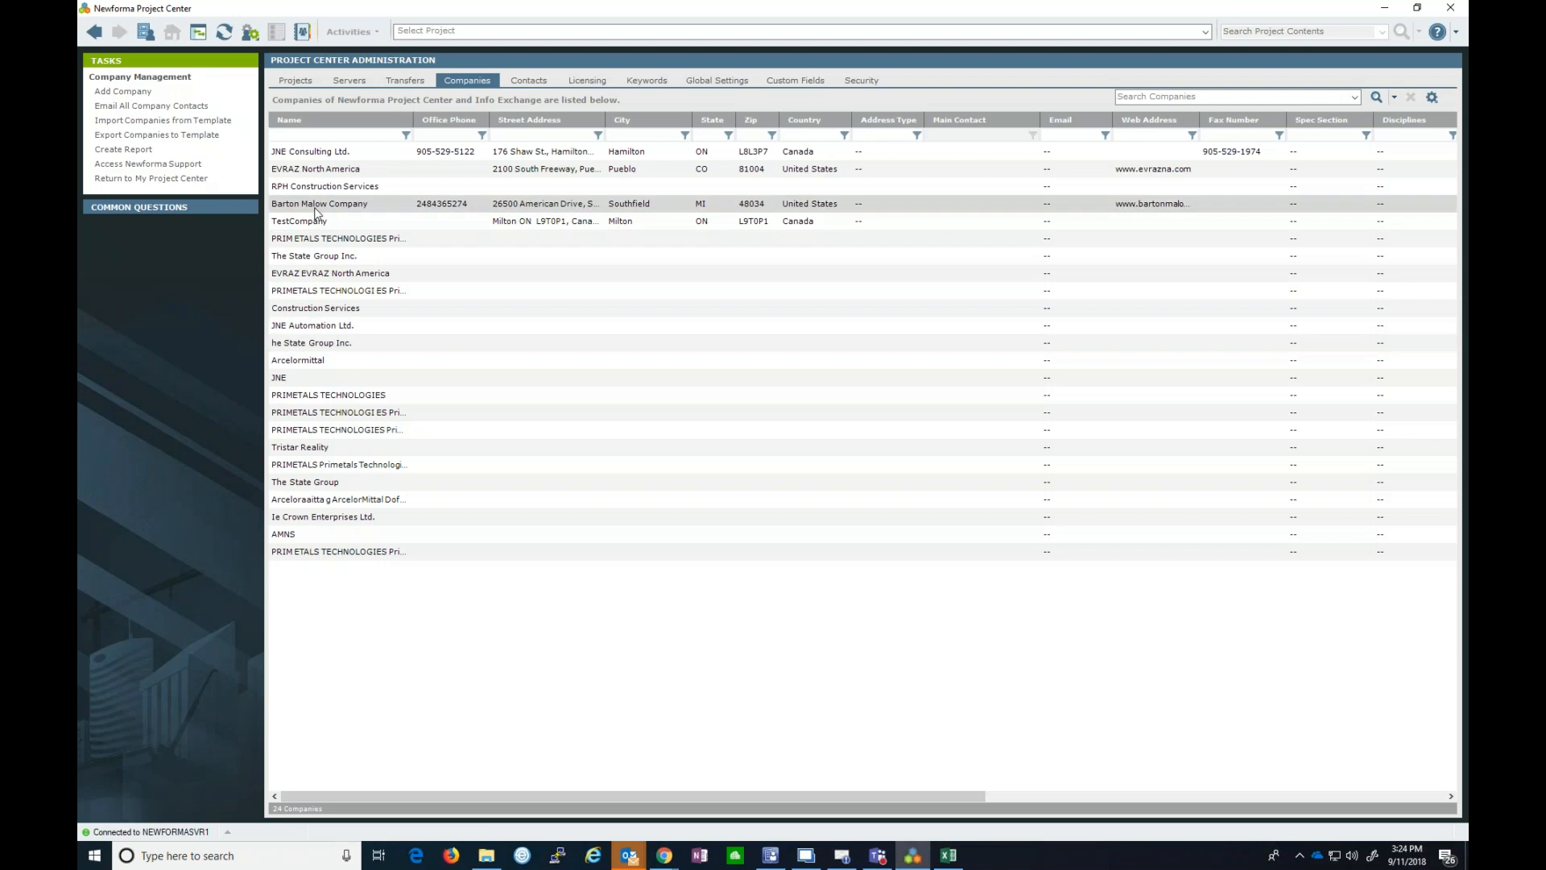
click(318, 152)
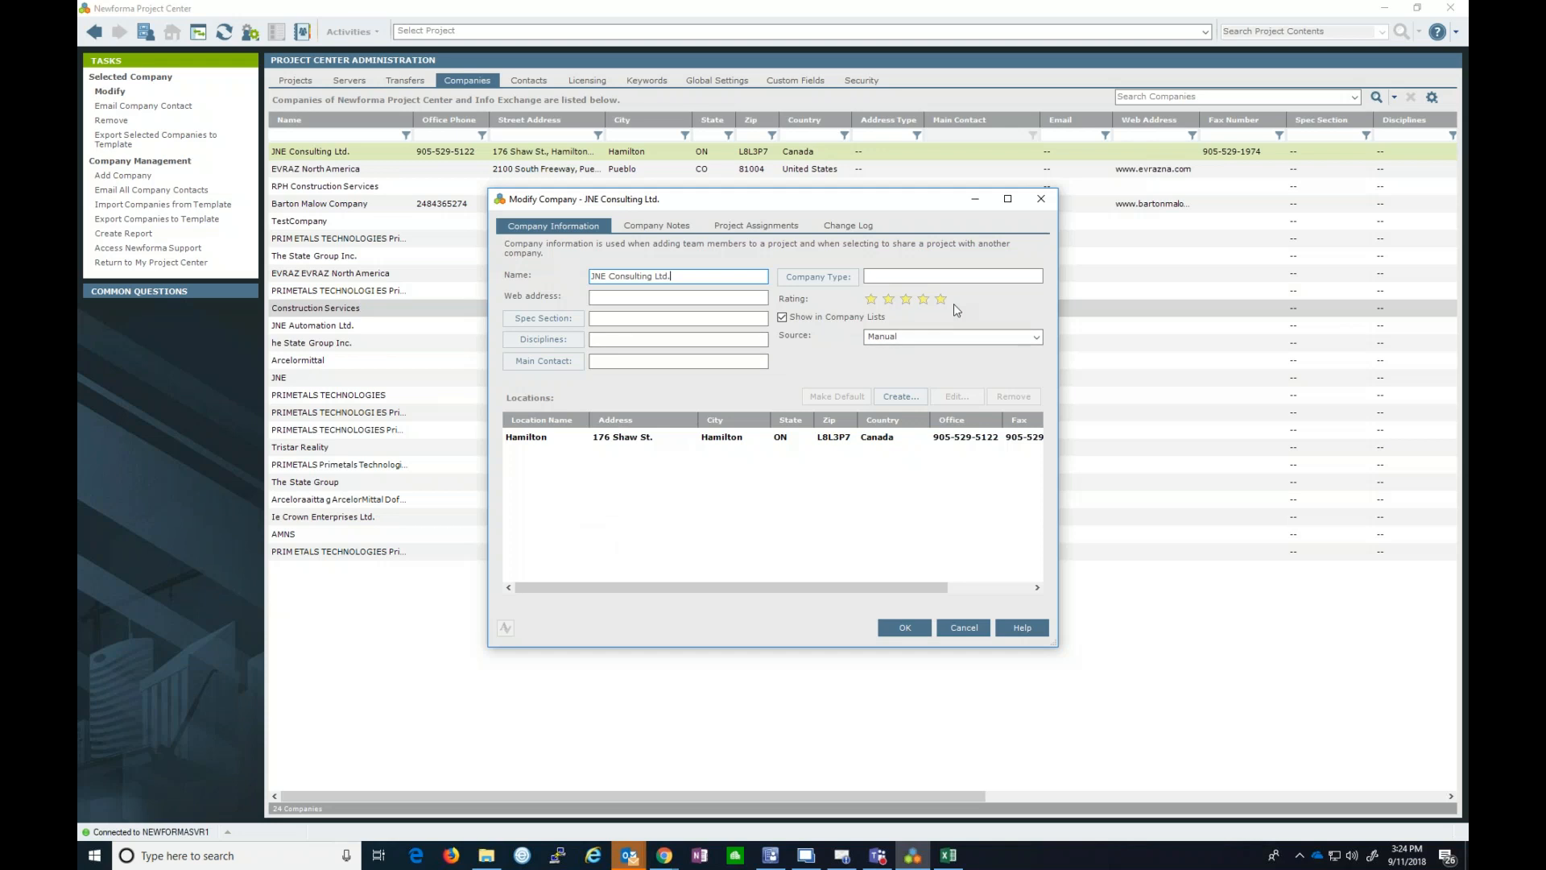
- Open the Choose Company Type list from JNE Consulting Ltd.'s Modify Company dialog
click(703, 275)
click(825, 278)
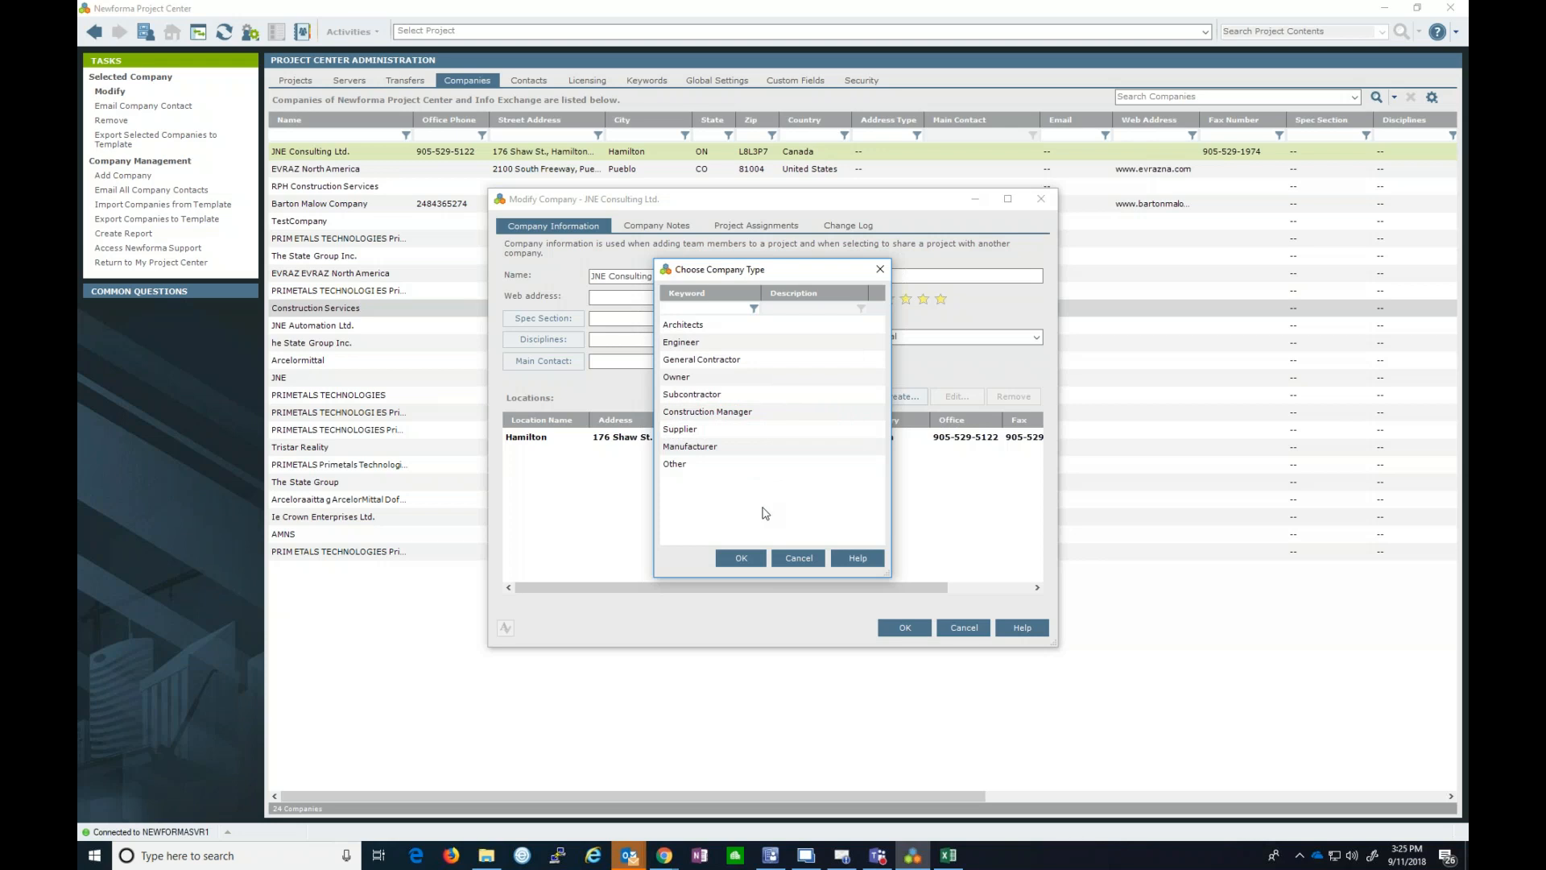
- Cancel the company type choice and view JNE Consulting Ltd.'s notes and project assignments
click(798, 557)
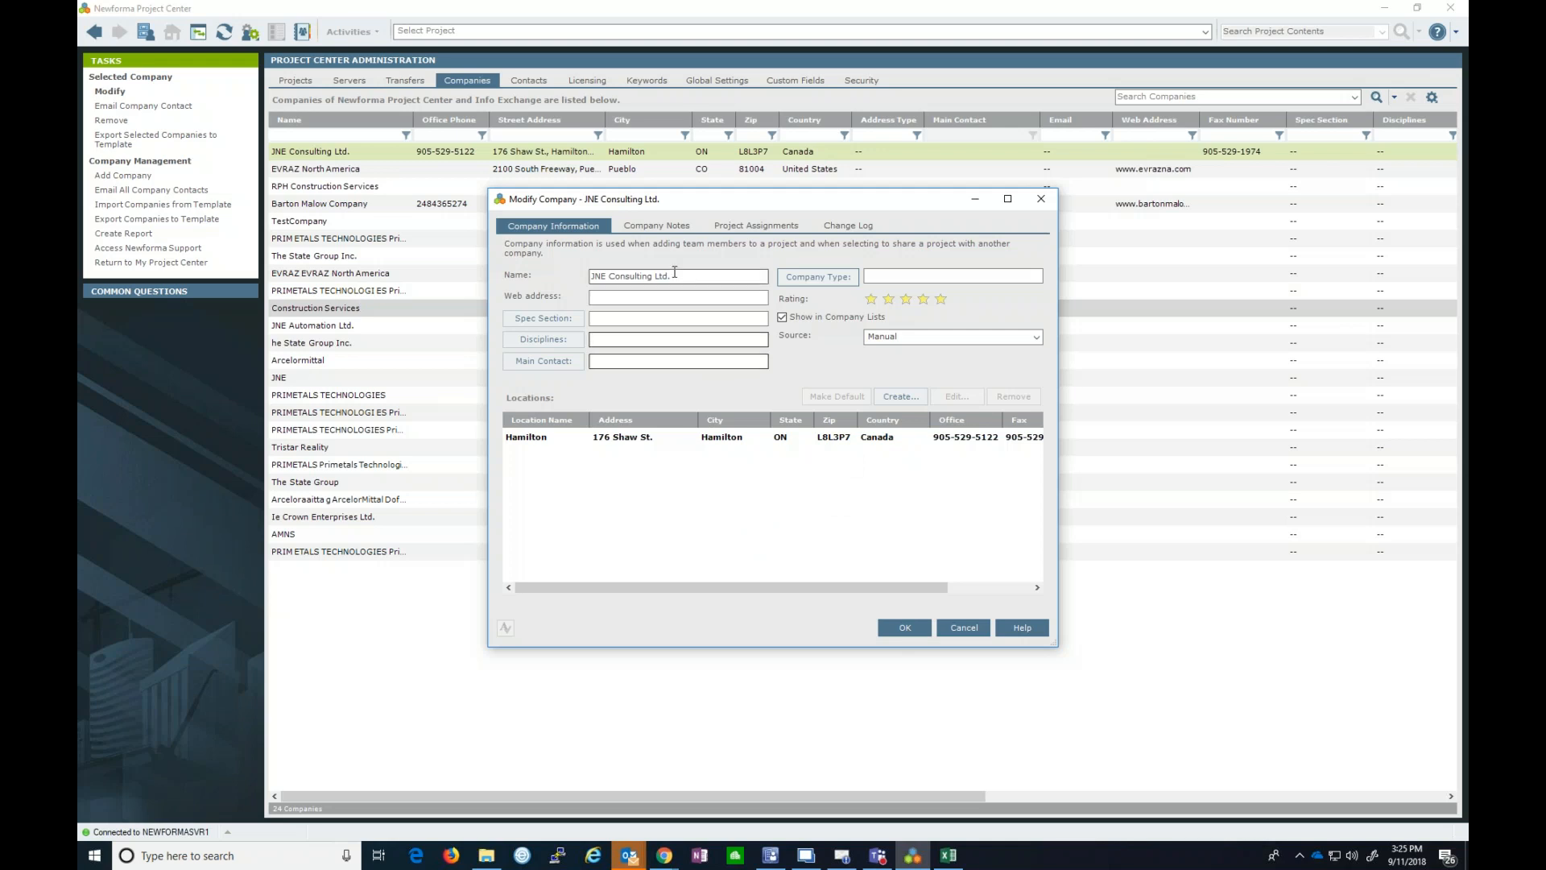
click(670, 227)
click(737, 229)
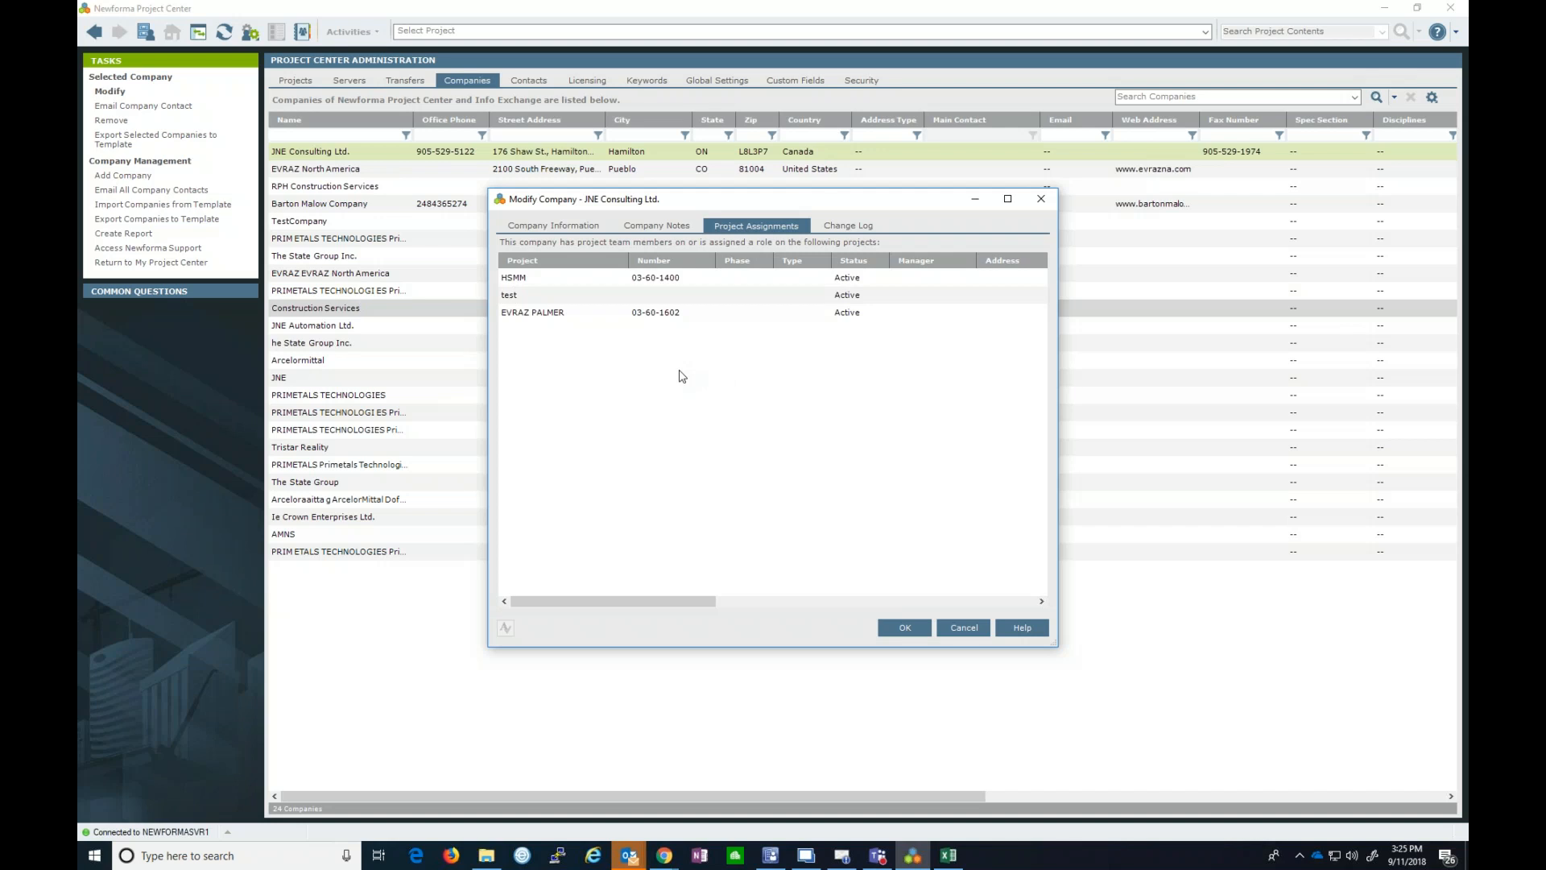
- Check JNE Consulting Ltd.'s Change Log, then close Modify Company without saving
click(847, 225)
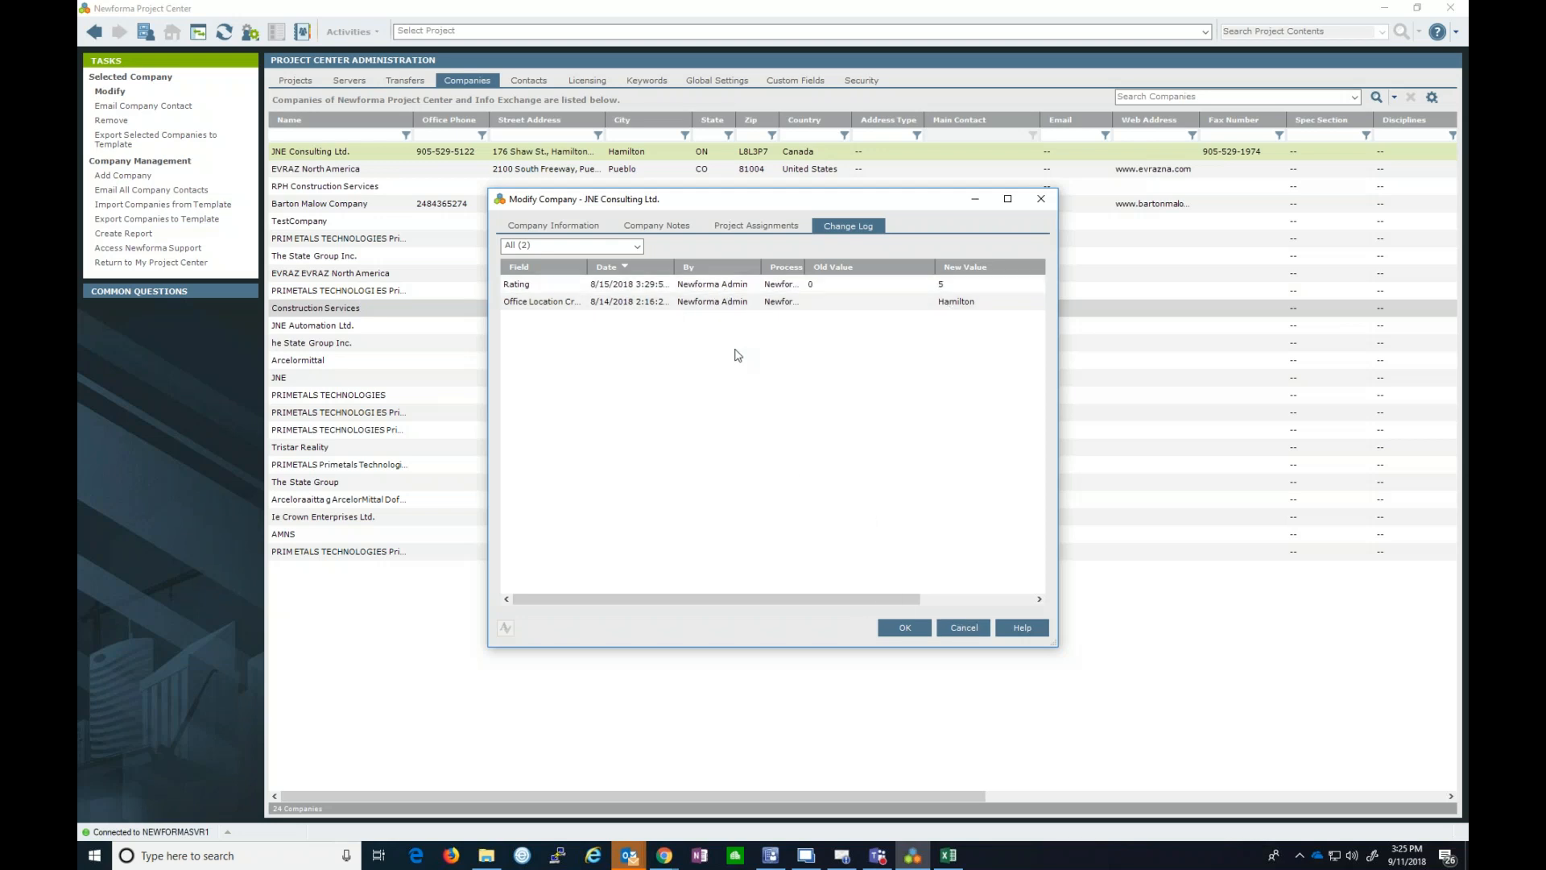
click(960, 632)
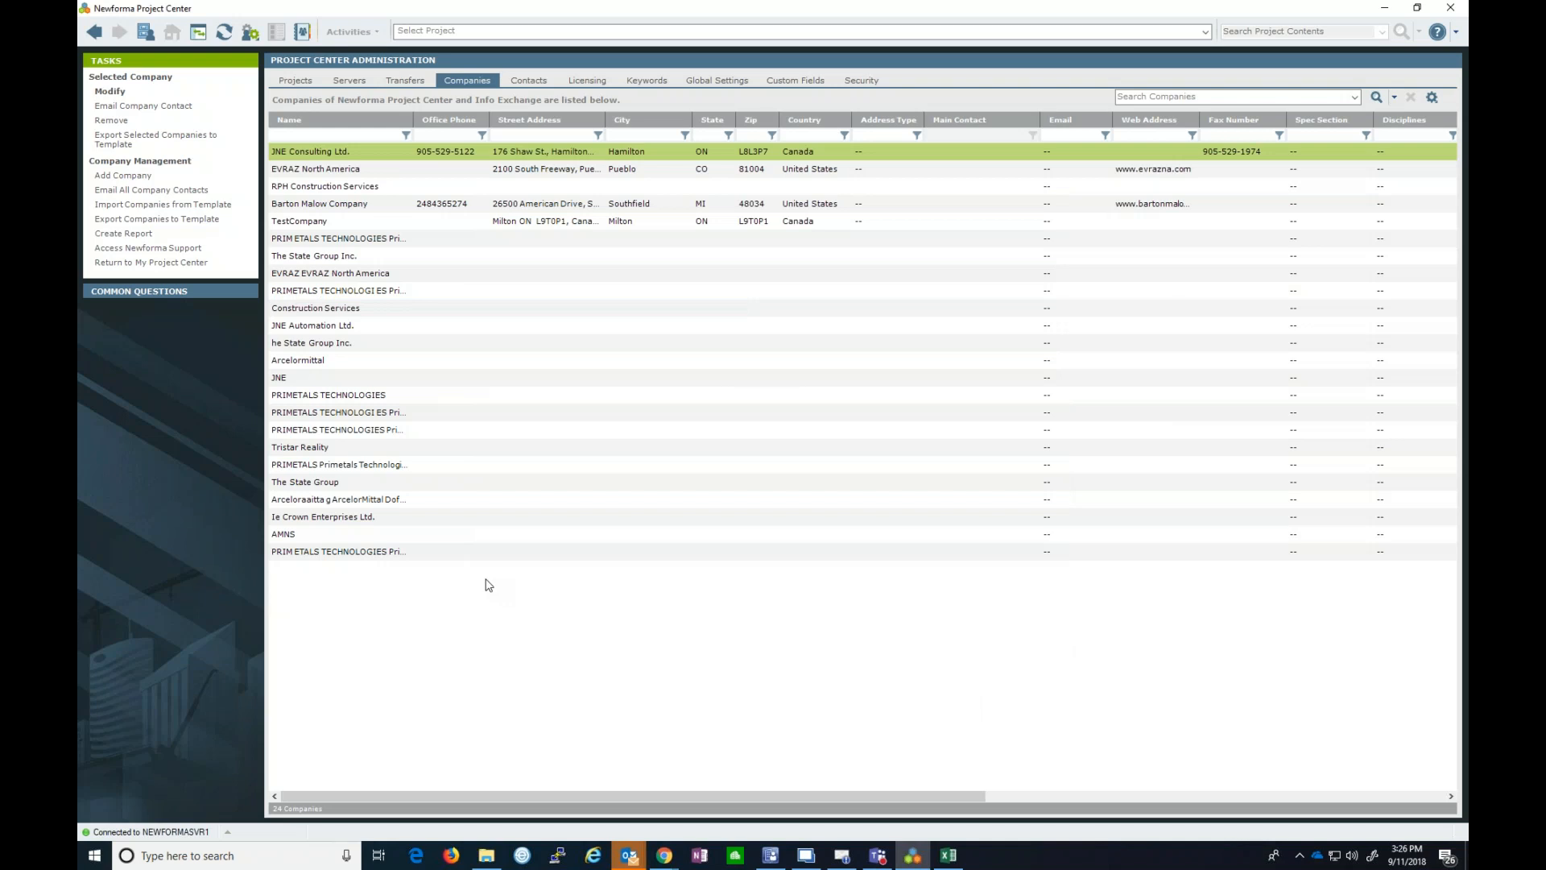
- Select both PRIMETALS companies, preview and cancel Merge Companies, then show the Contacts list
click(385, 411)
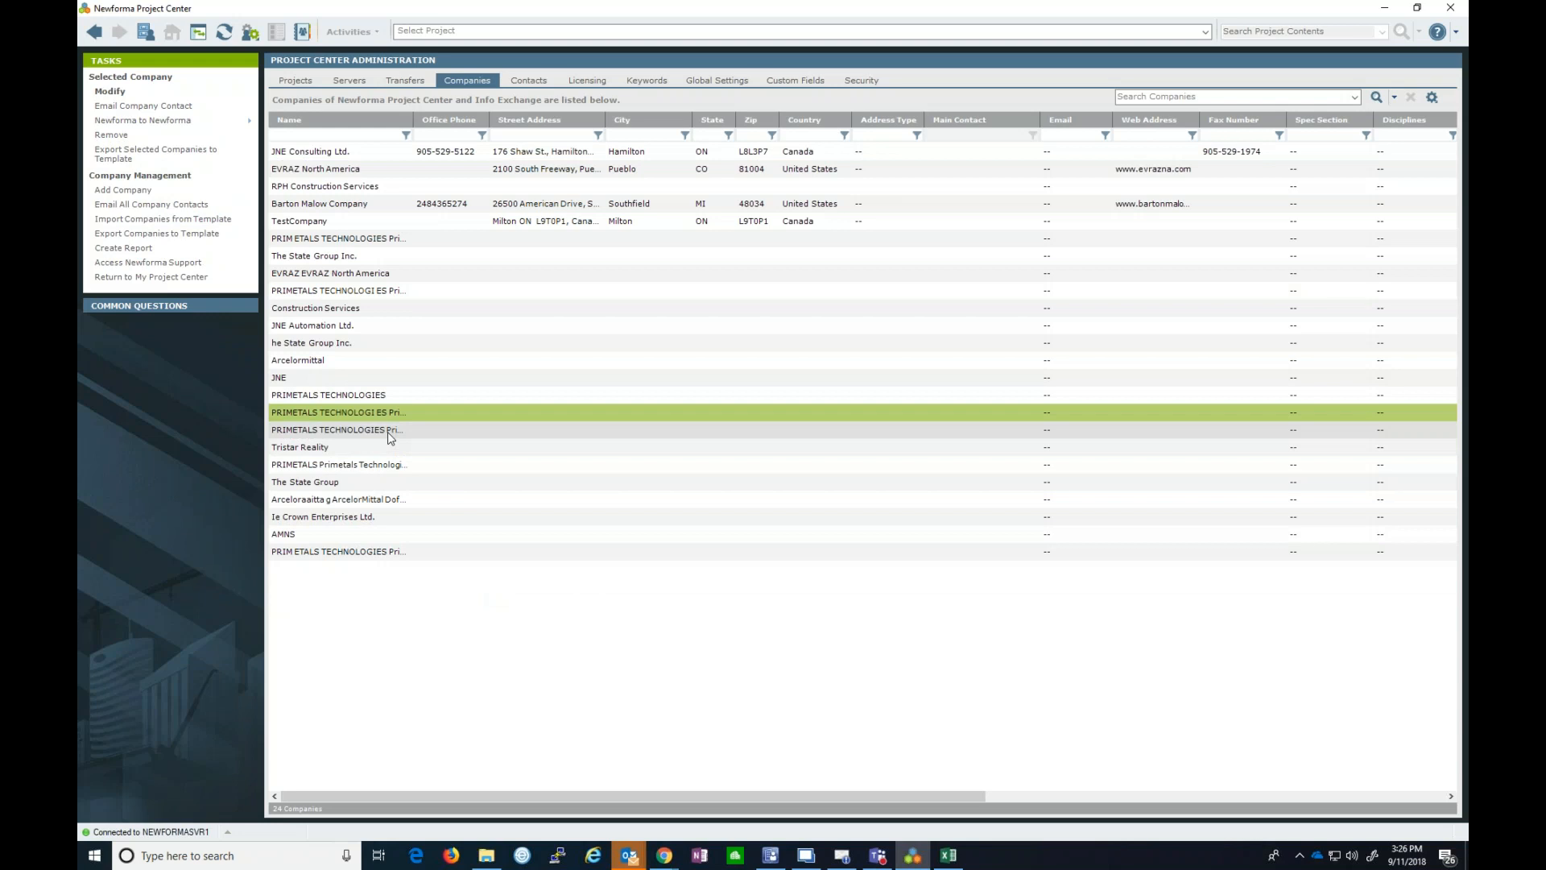
ctrl+click(388, 432)
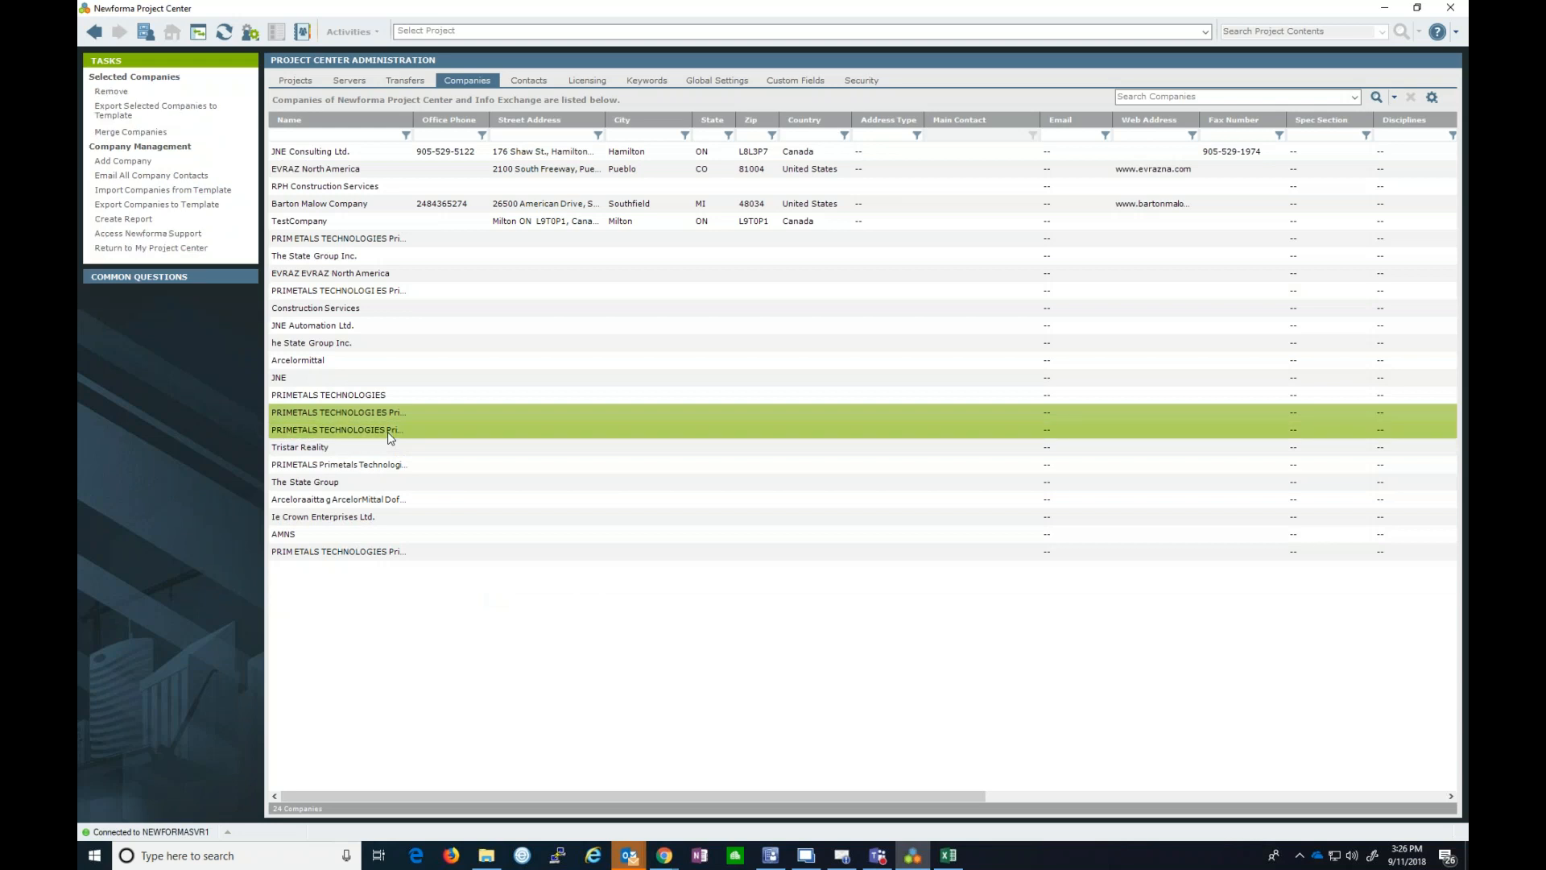
click(132, 132)
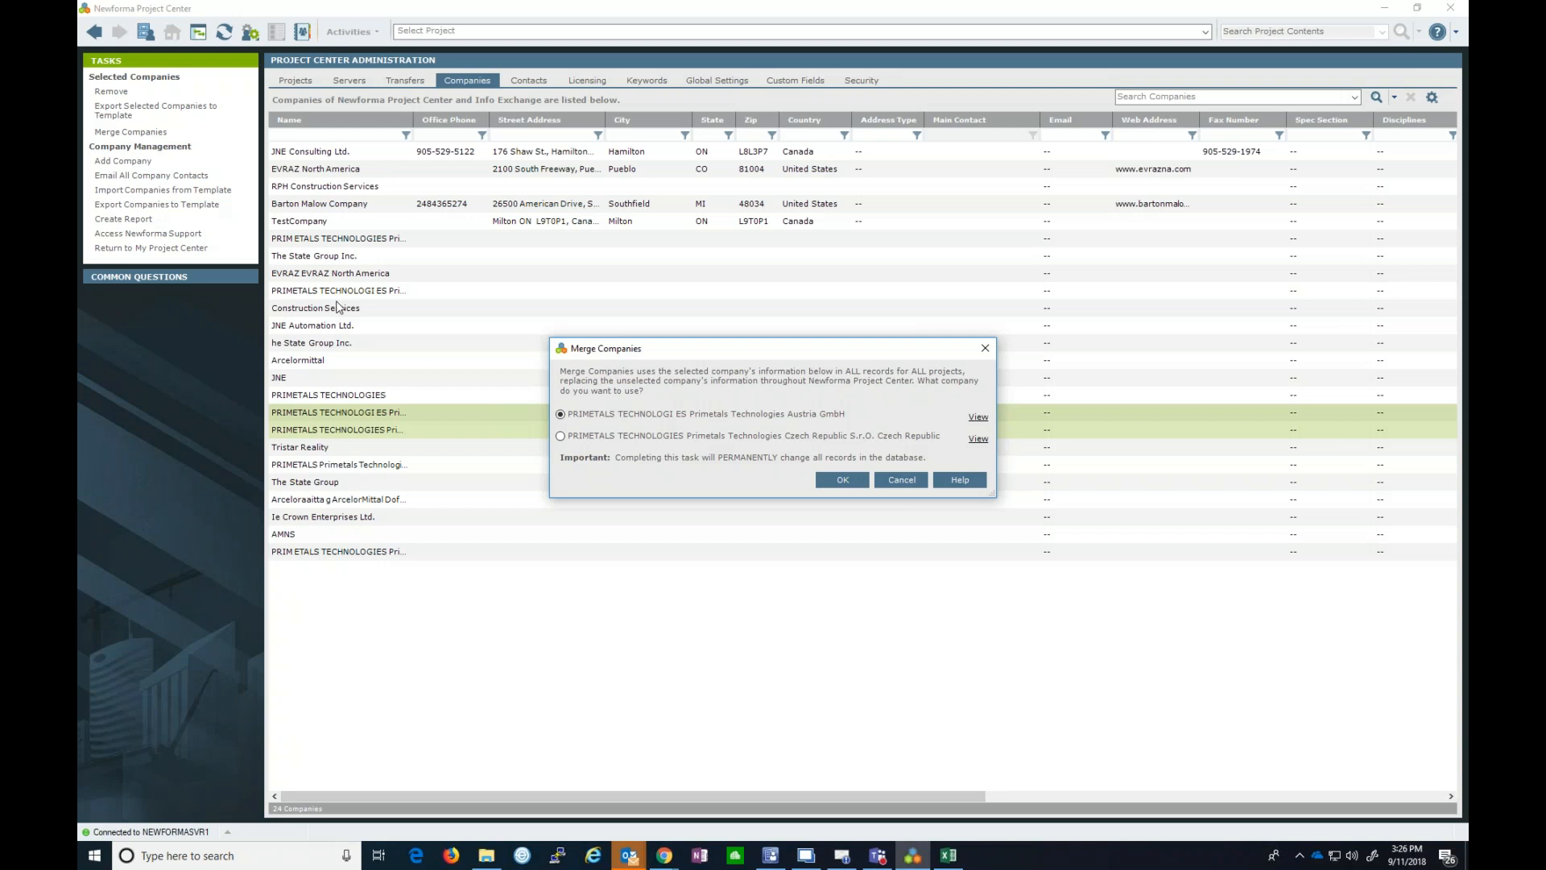
click(985, 348)
click(516, 447)
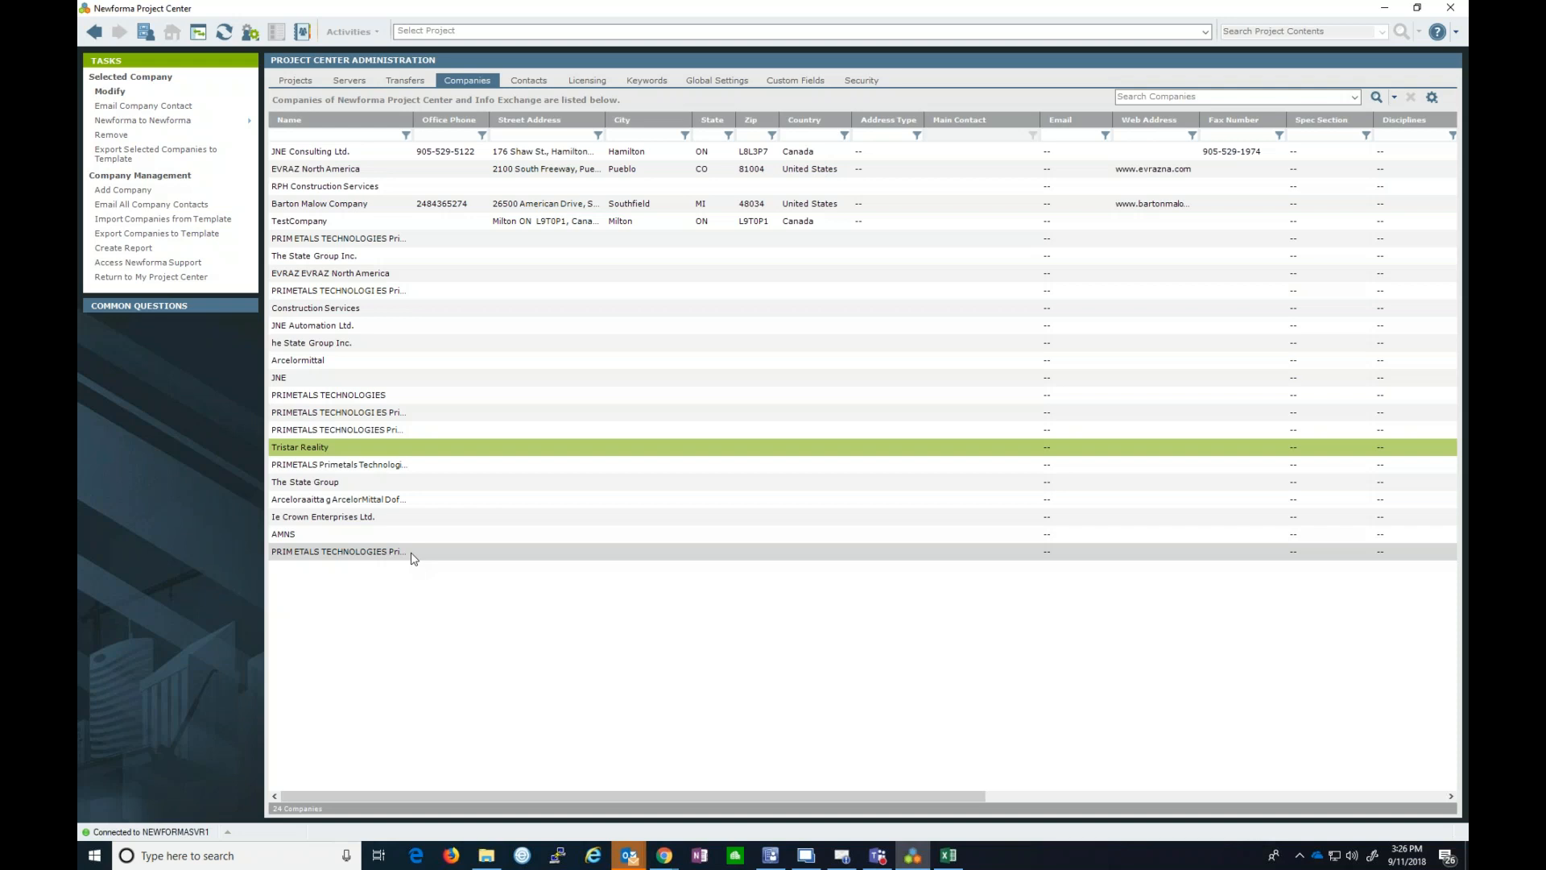
click(531, 79)
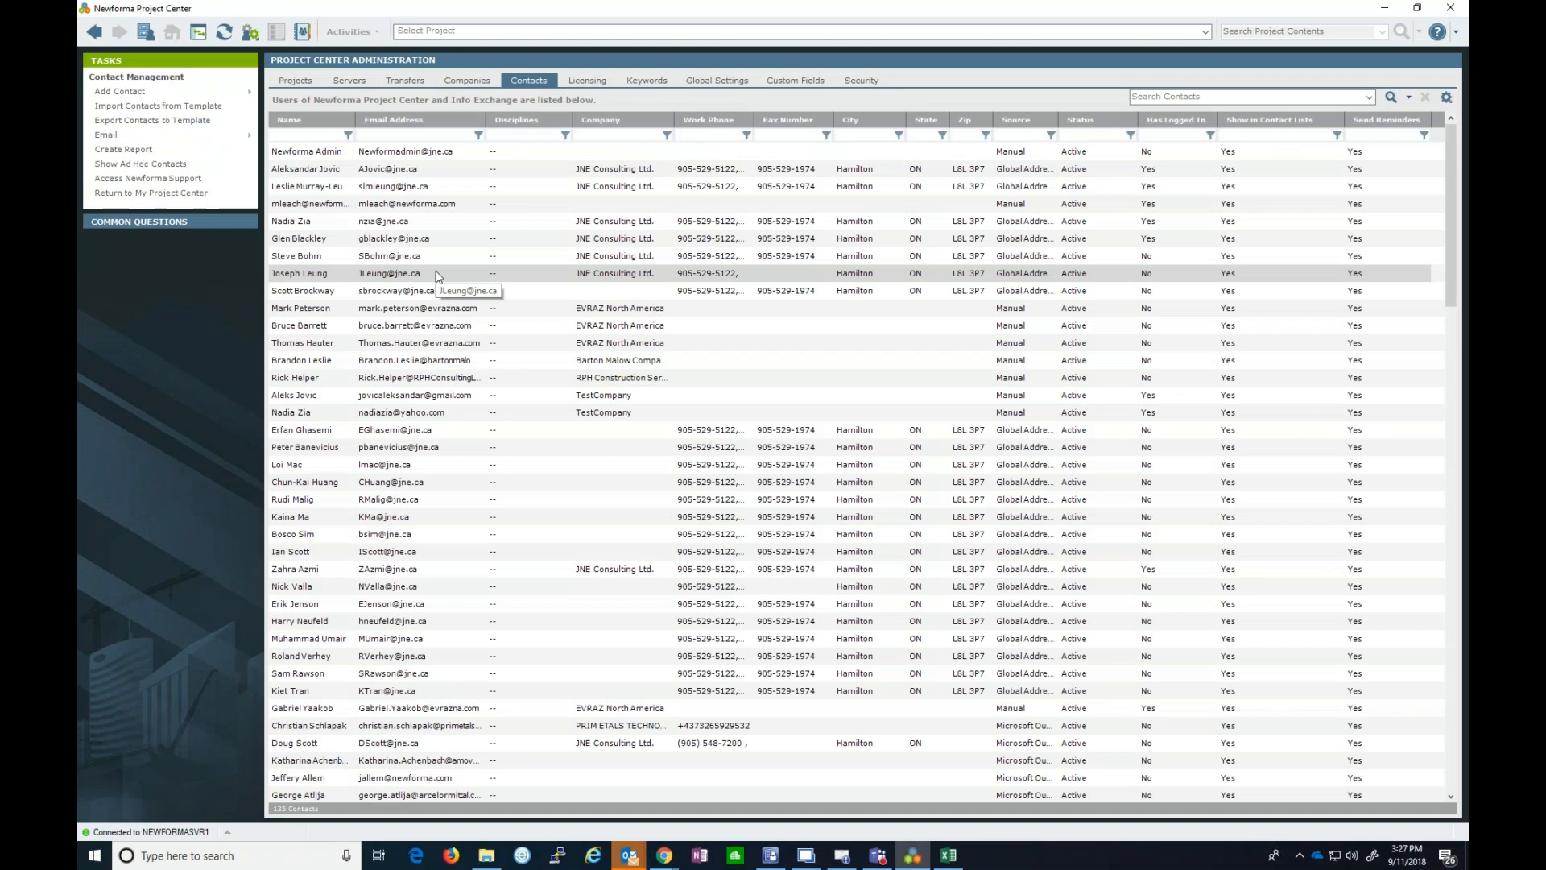
- Open the JNE Consulting contact's profile full-screen, leave its company unchanged, and list office locations
click(367, 186)
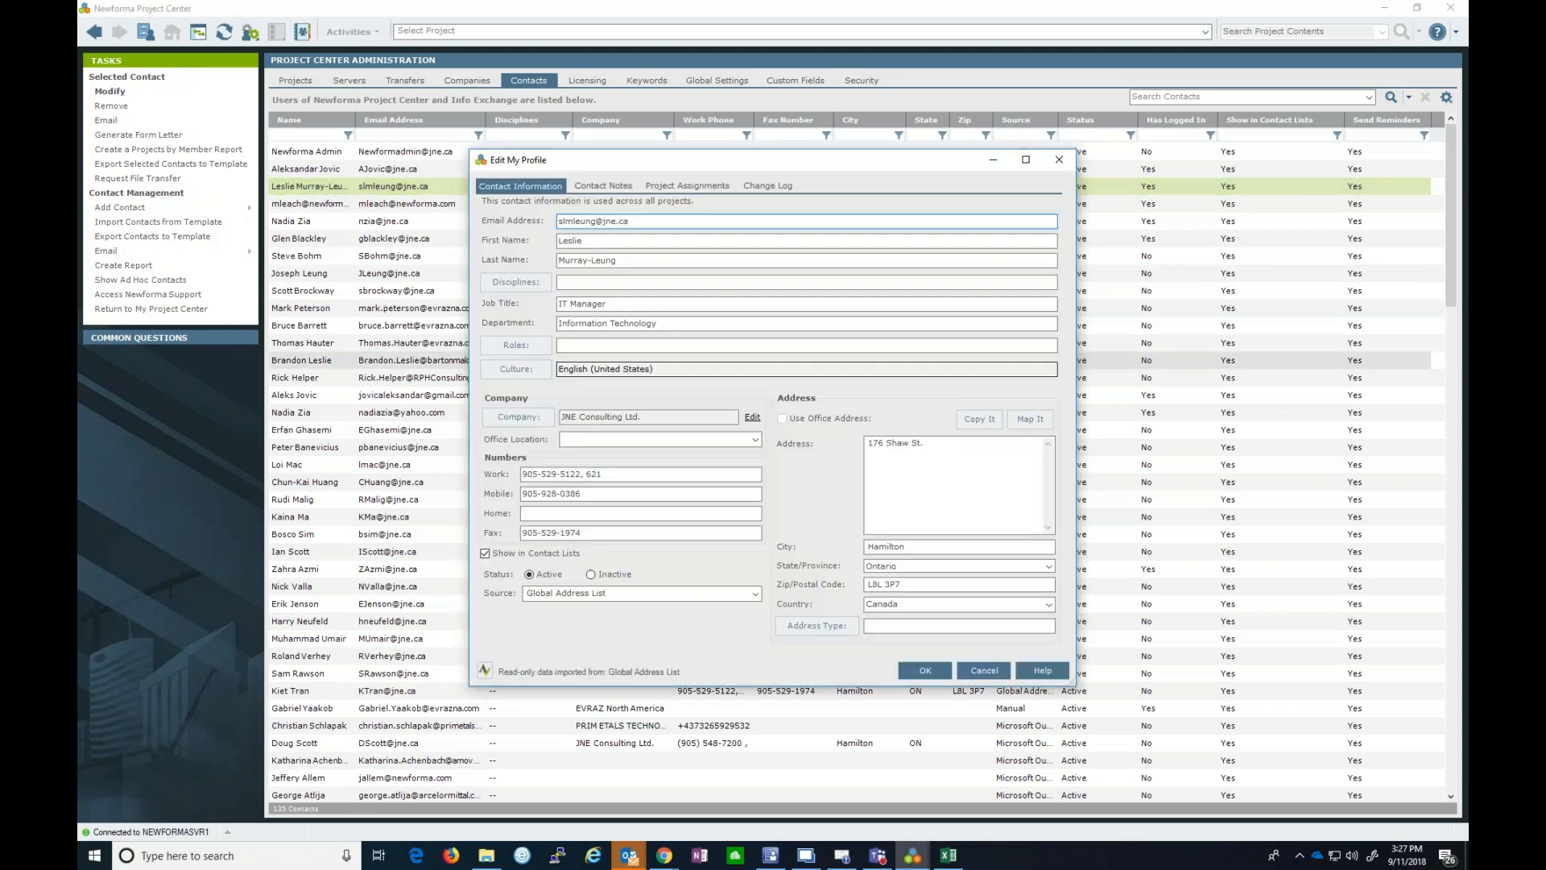
click(1026, 160)
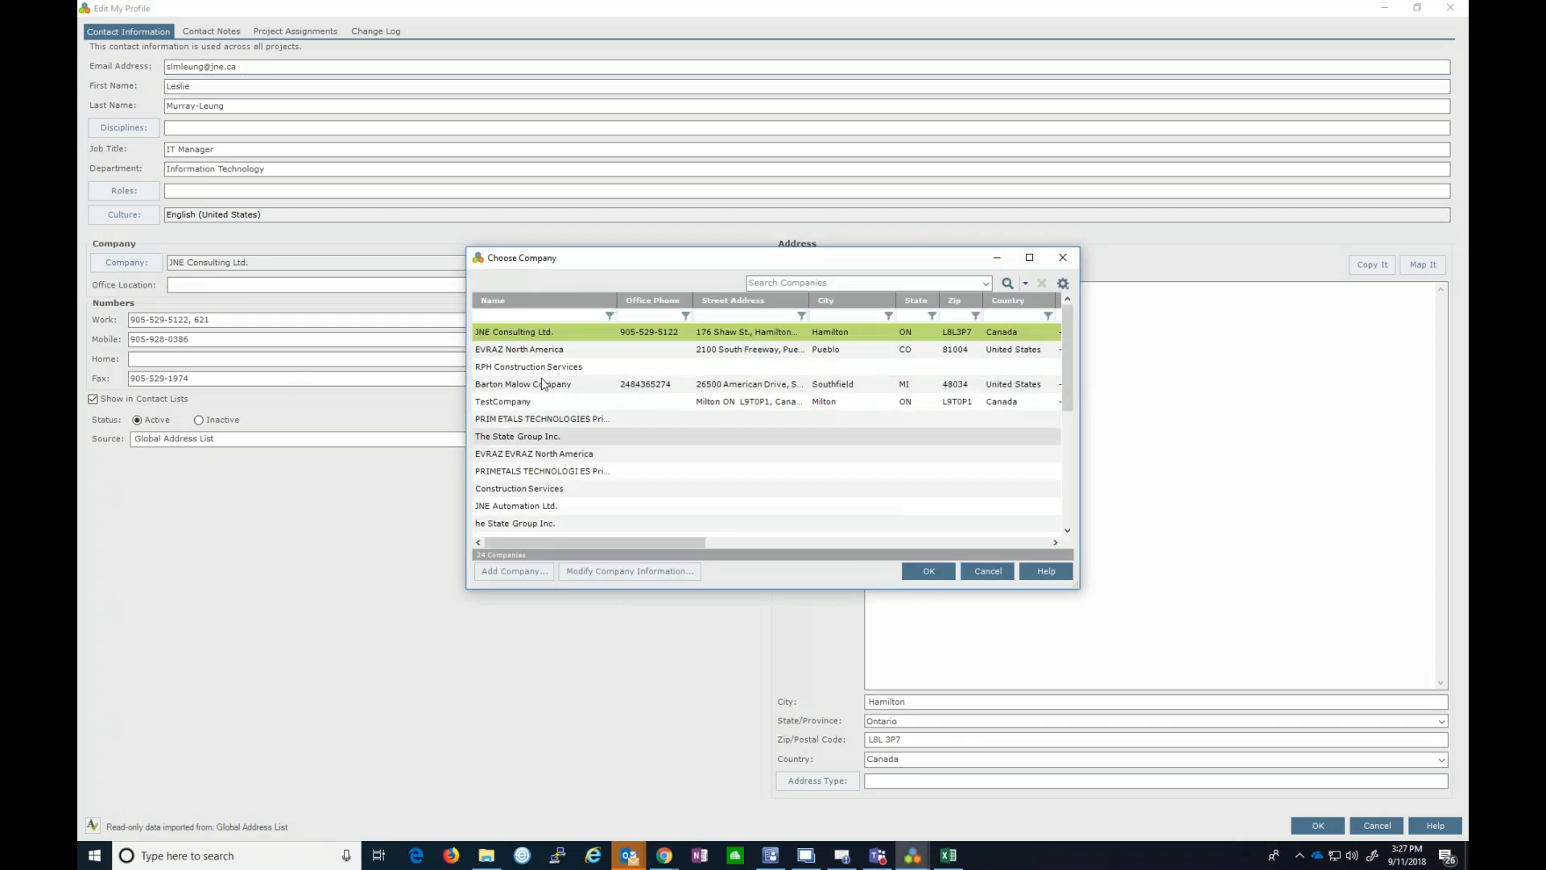
click(991, 573)
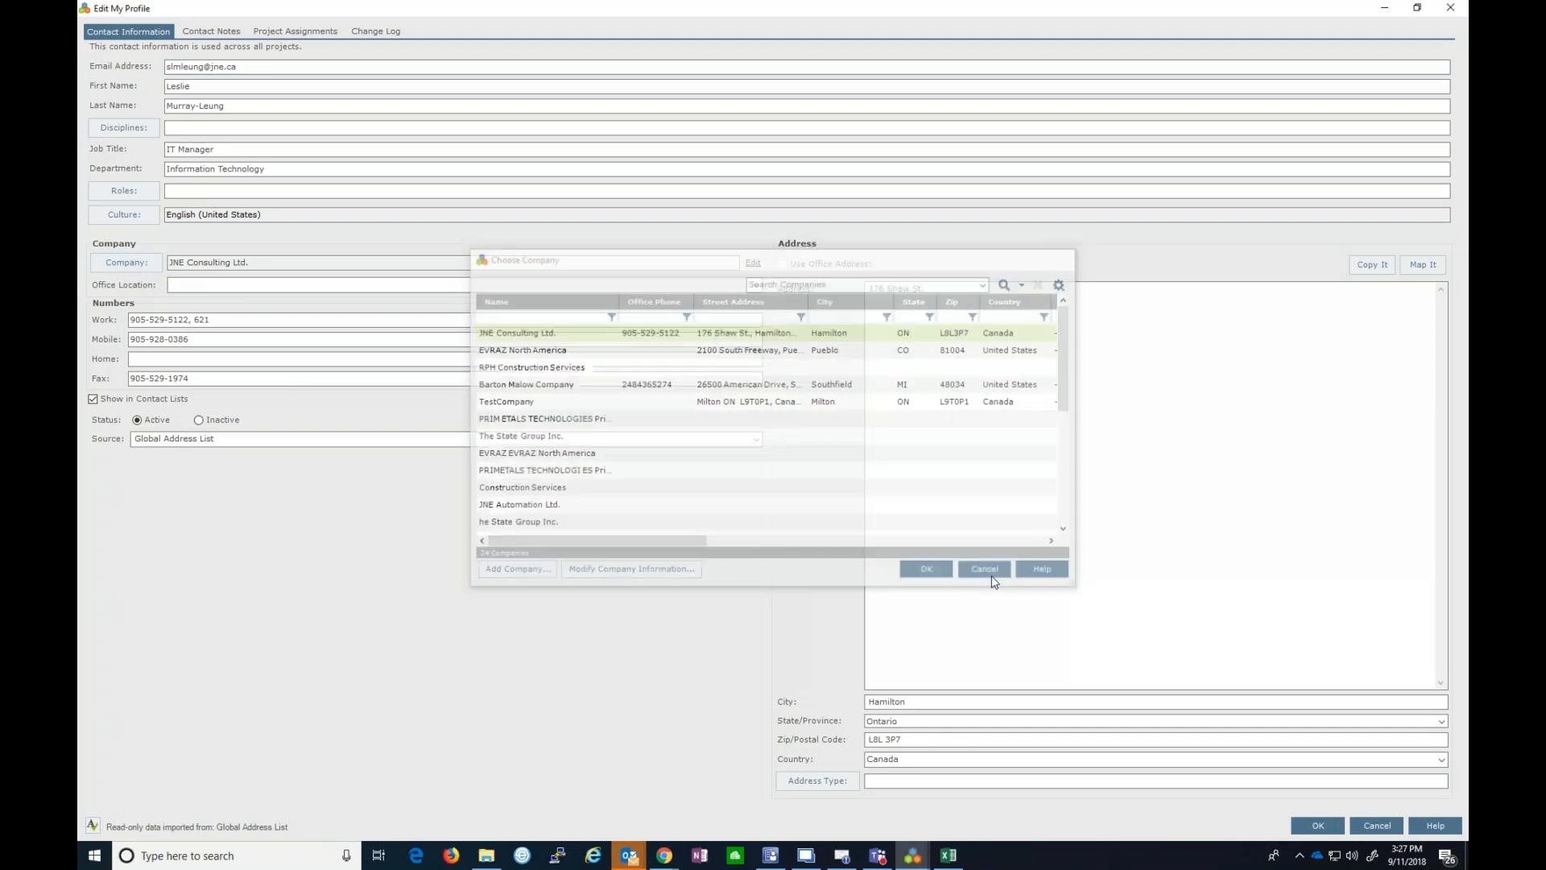
click(756, 285)
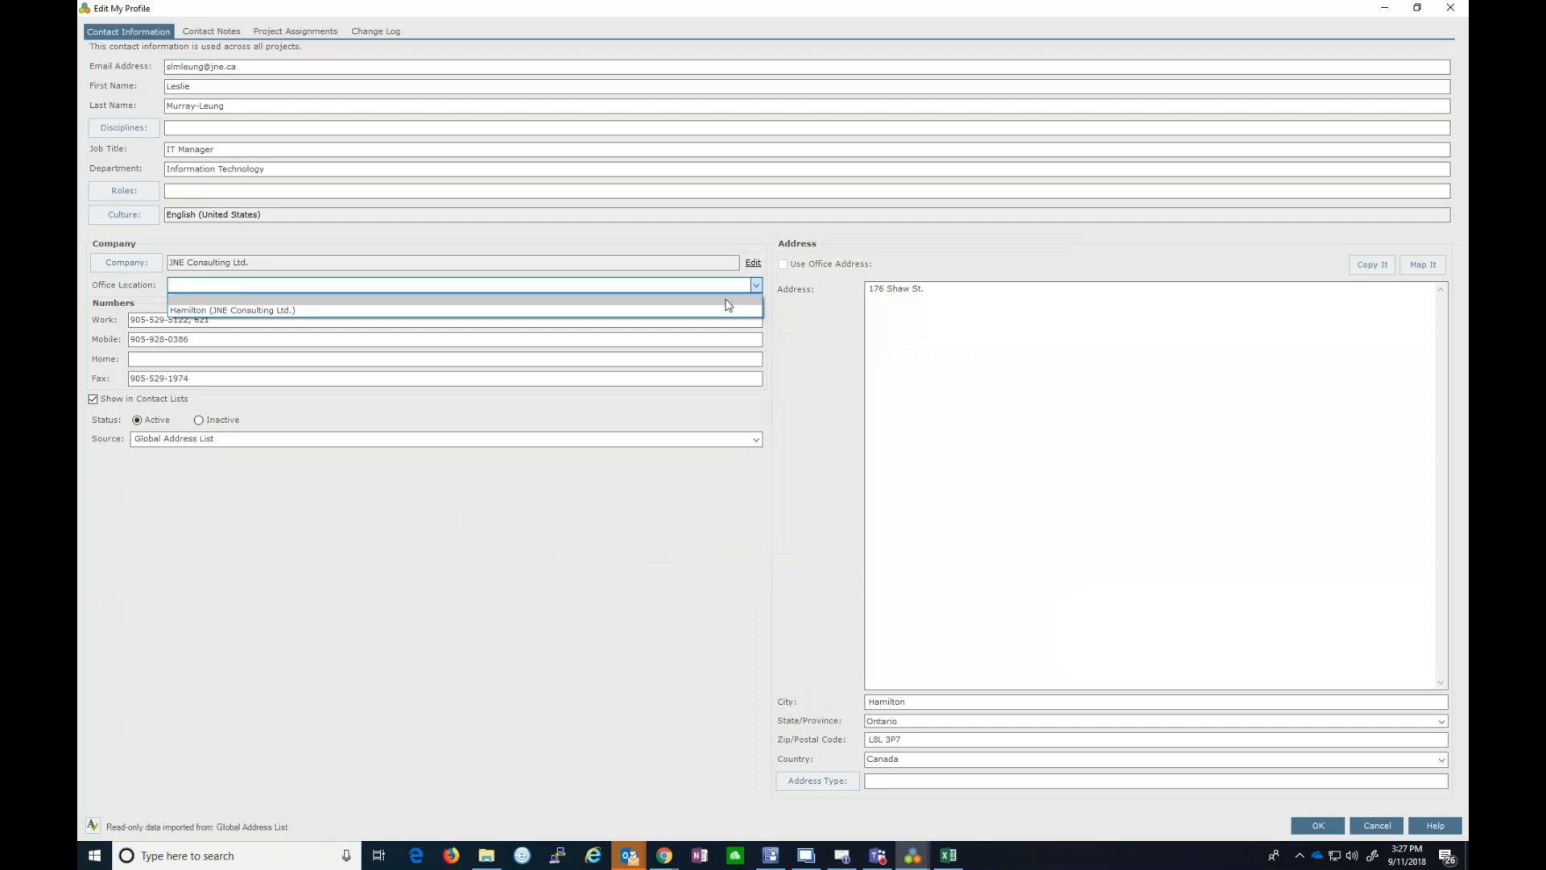
- Set office location to Hamilton (JNE Consulting Ltd.), use the office address, and view Contact Notes
click(561, 311)
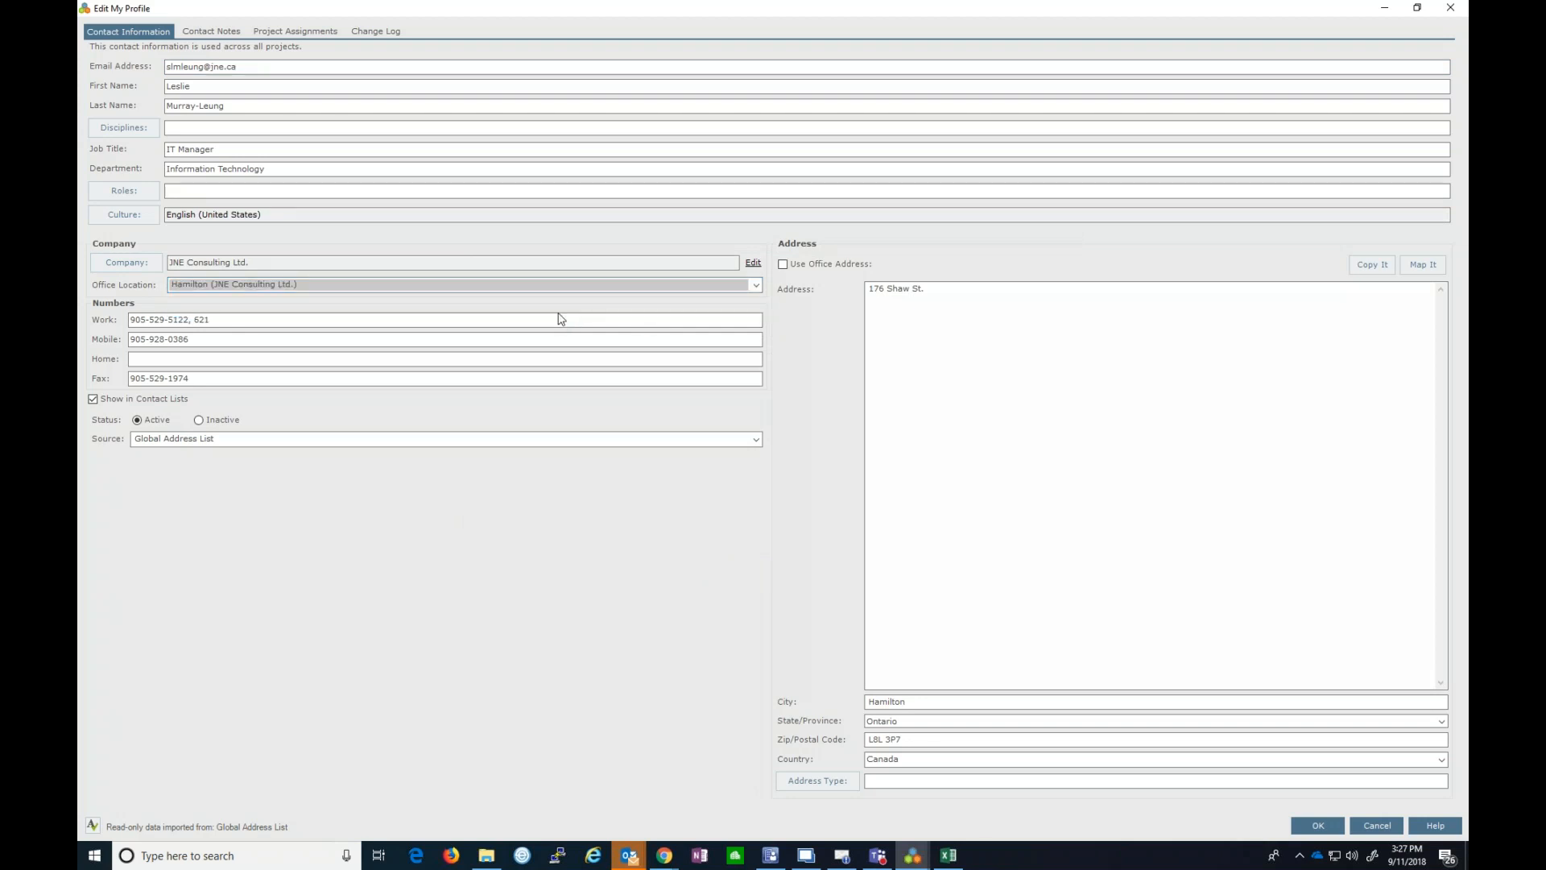
click(783, 264)
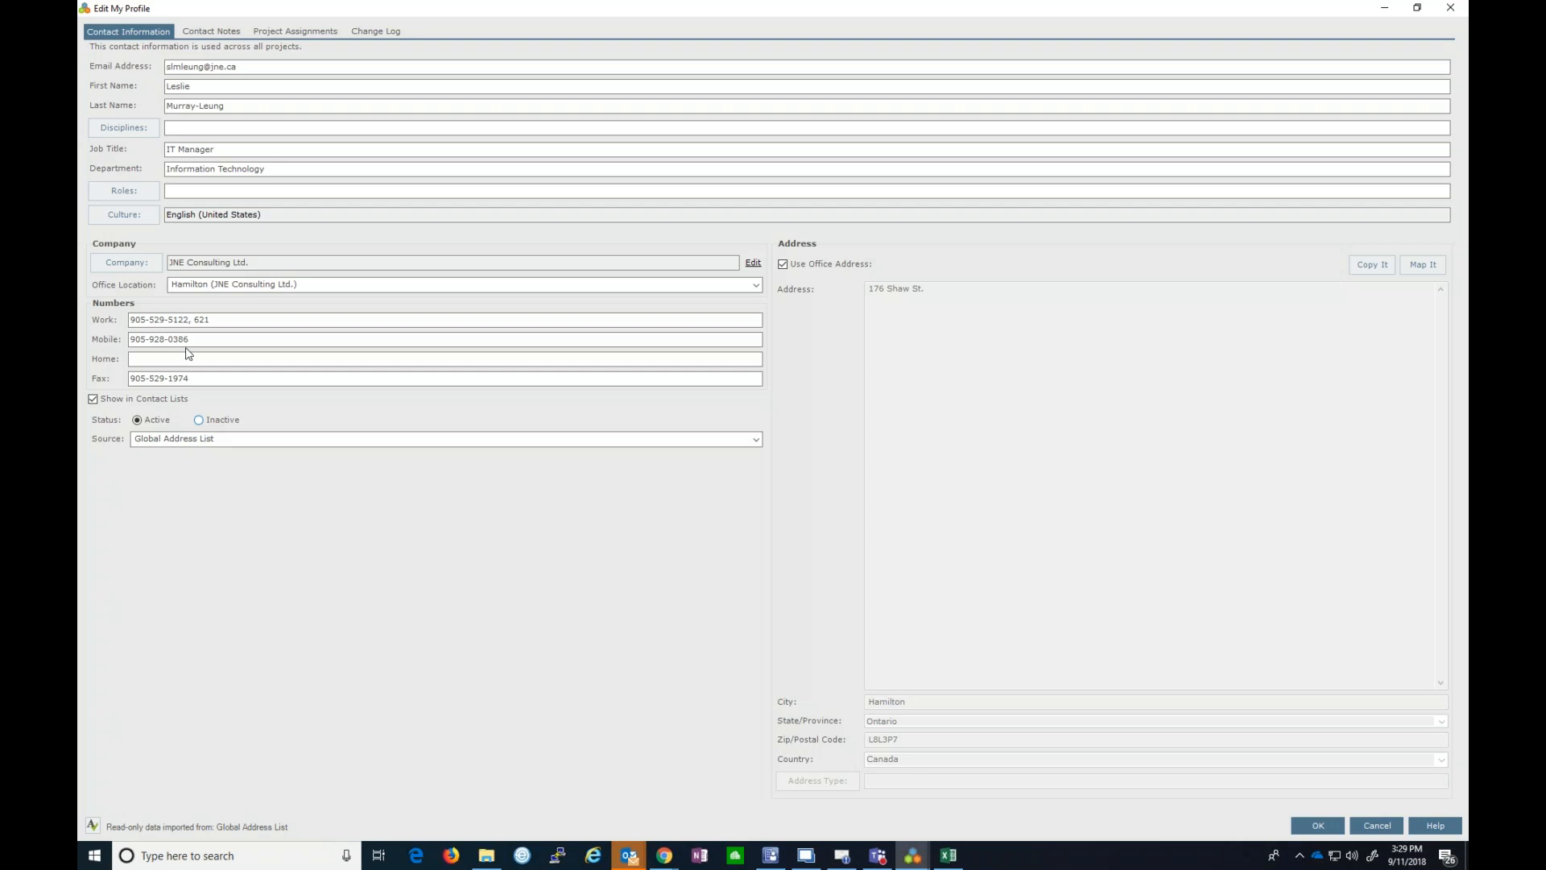
click(195, 31)
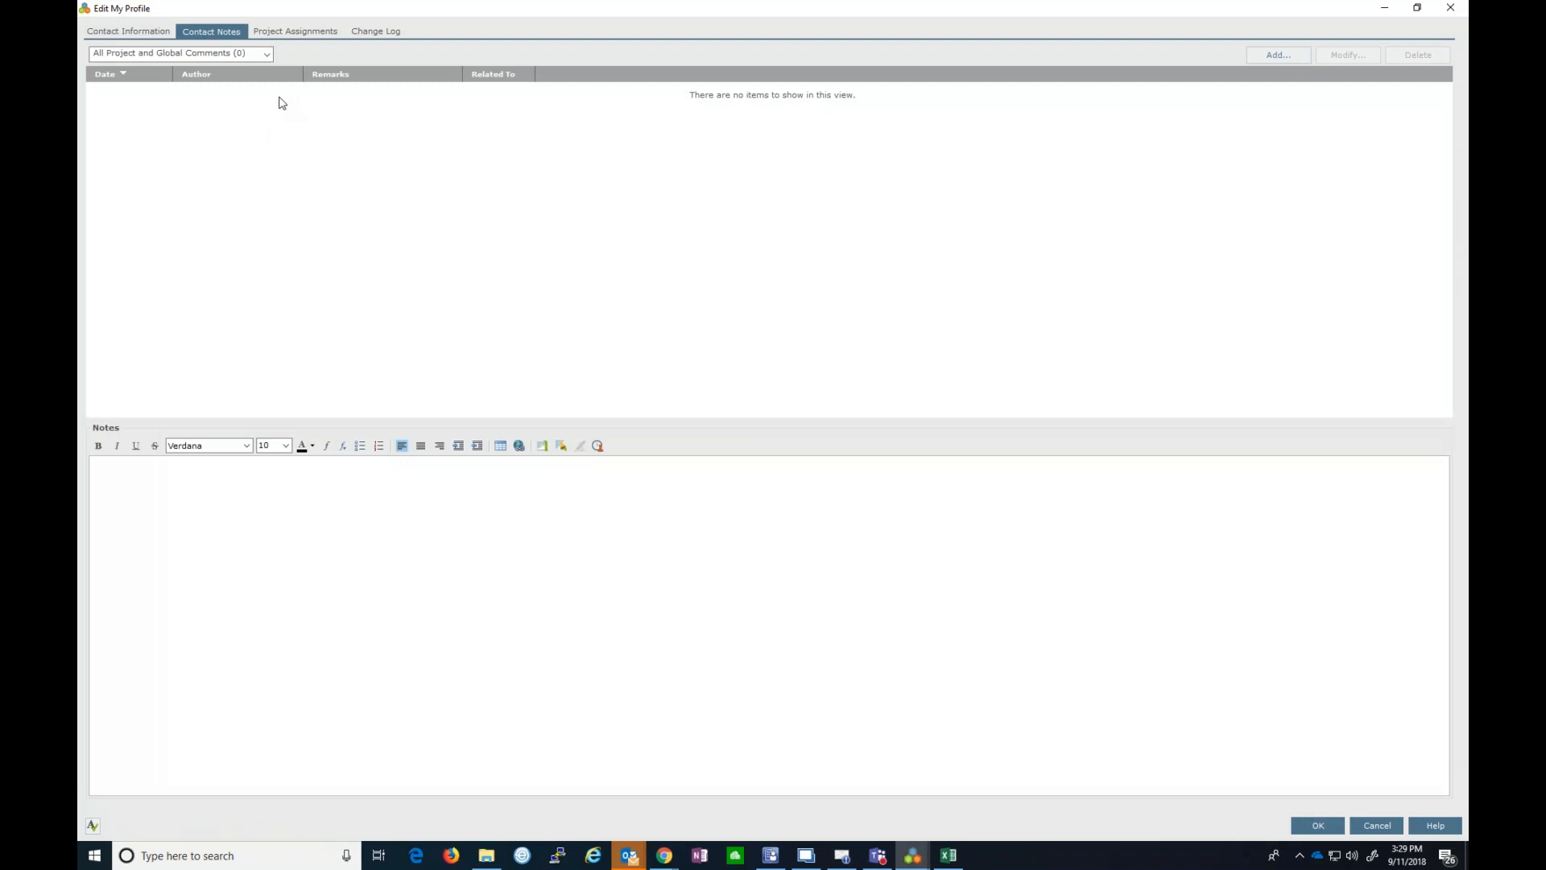
- Check Project Assignments and Change Log, discard the profile edits, and add a second contact to the selection
click(295, 32)
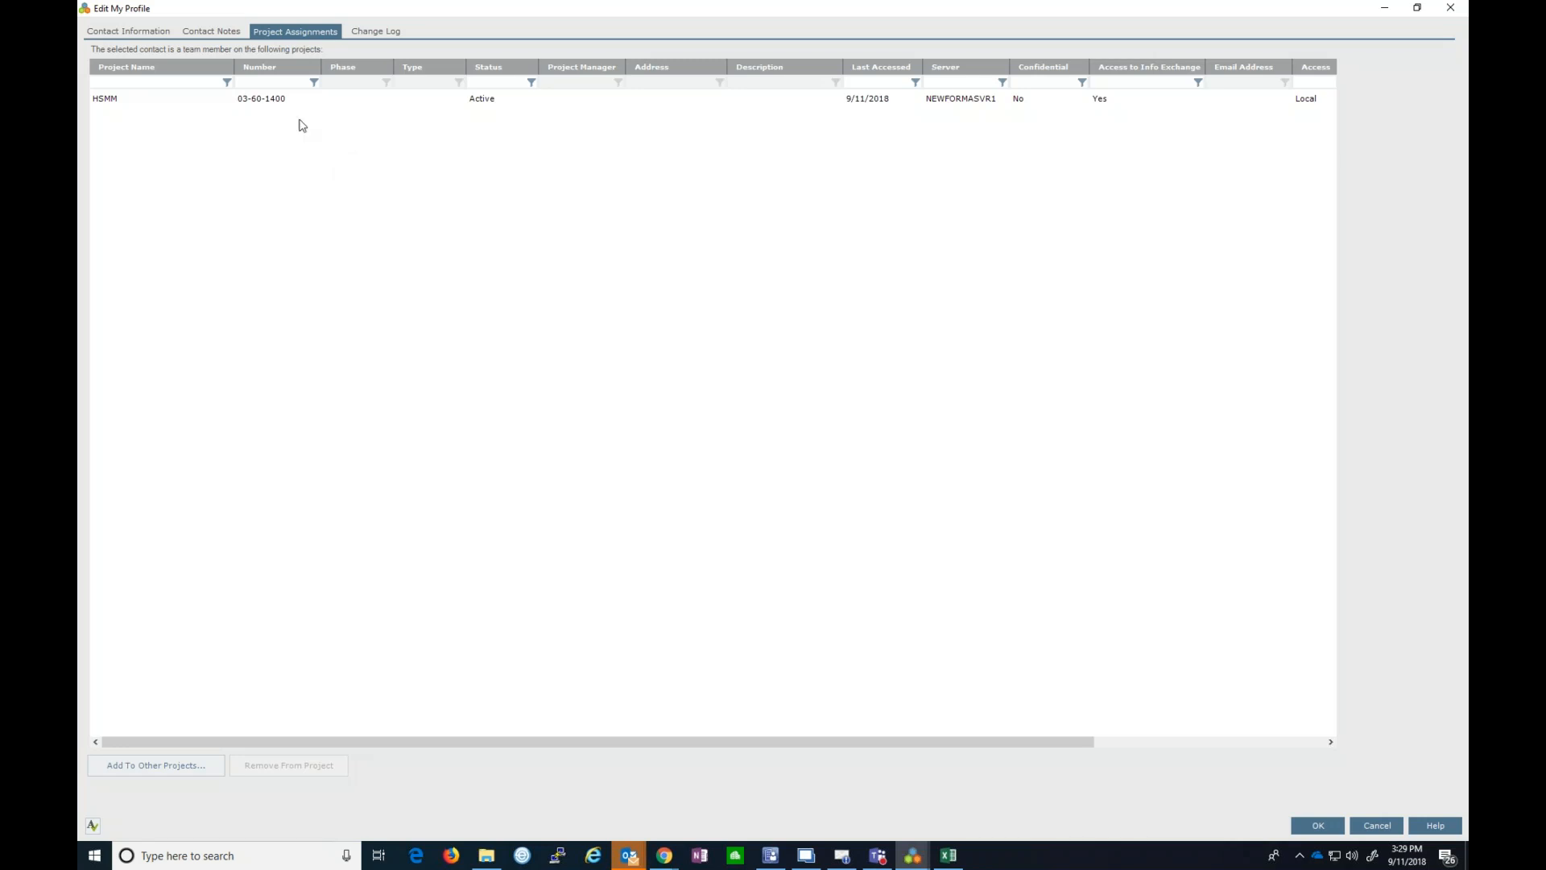
click(380, 31)
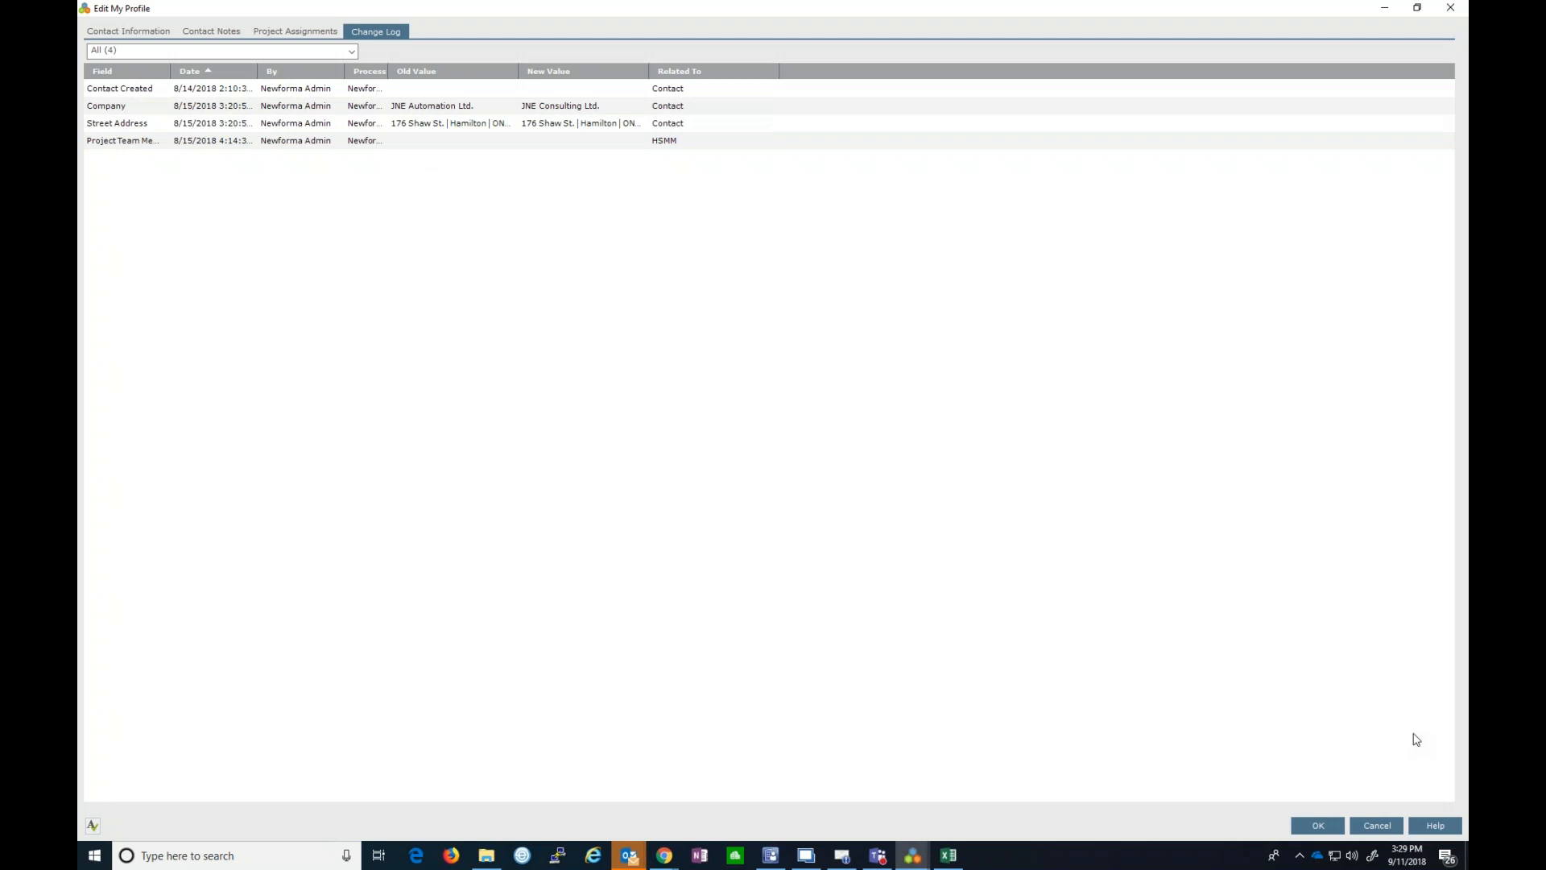
click(1367, 823)
click(837, 481)
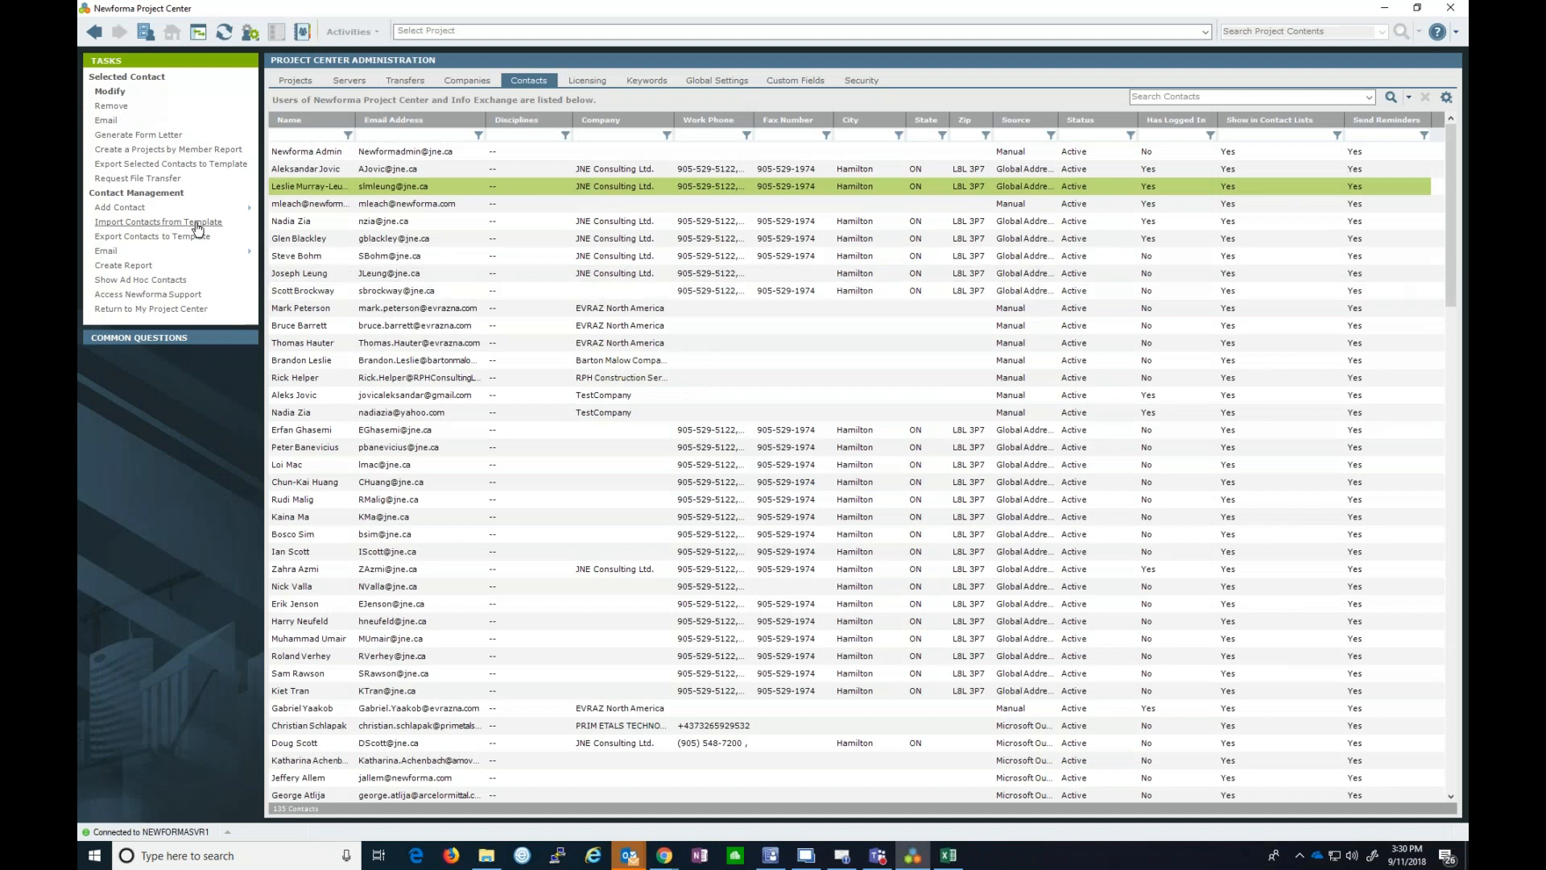
ctrl+click(295, 274)
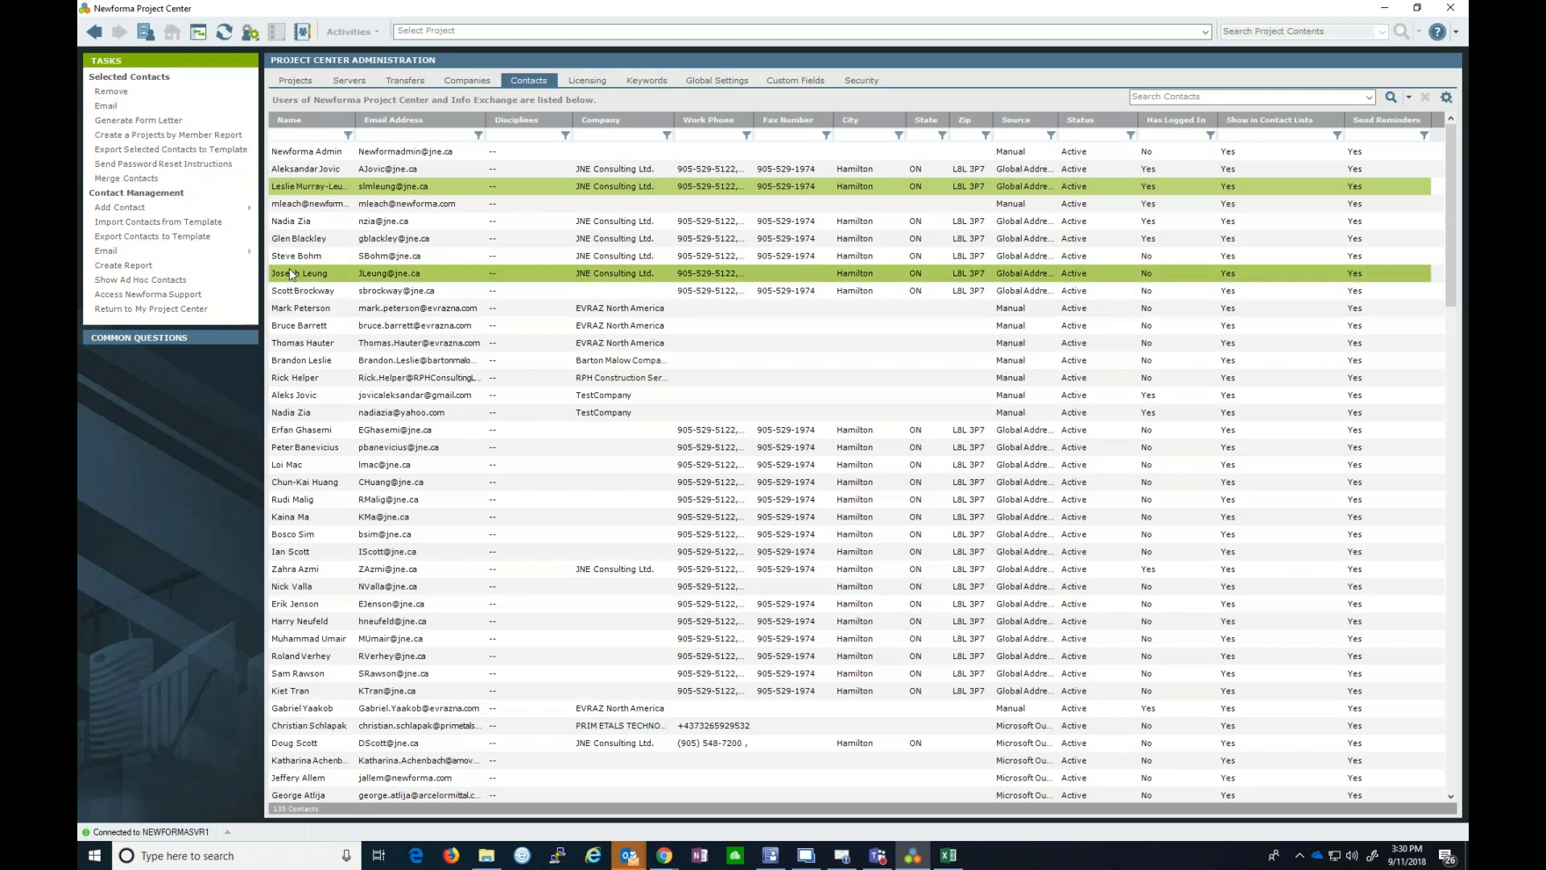
click(139, 178)
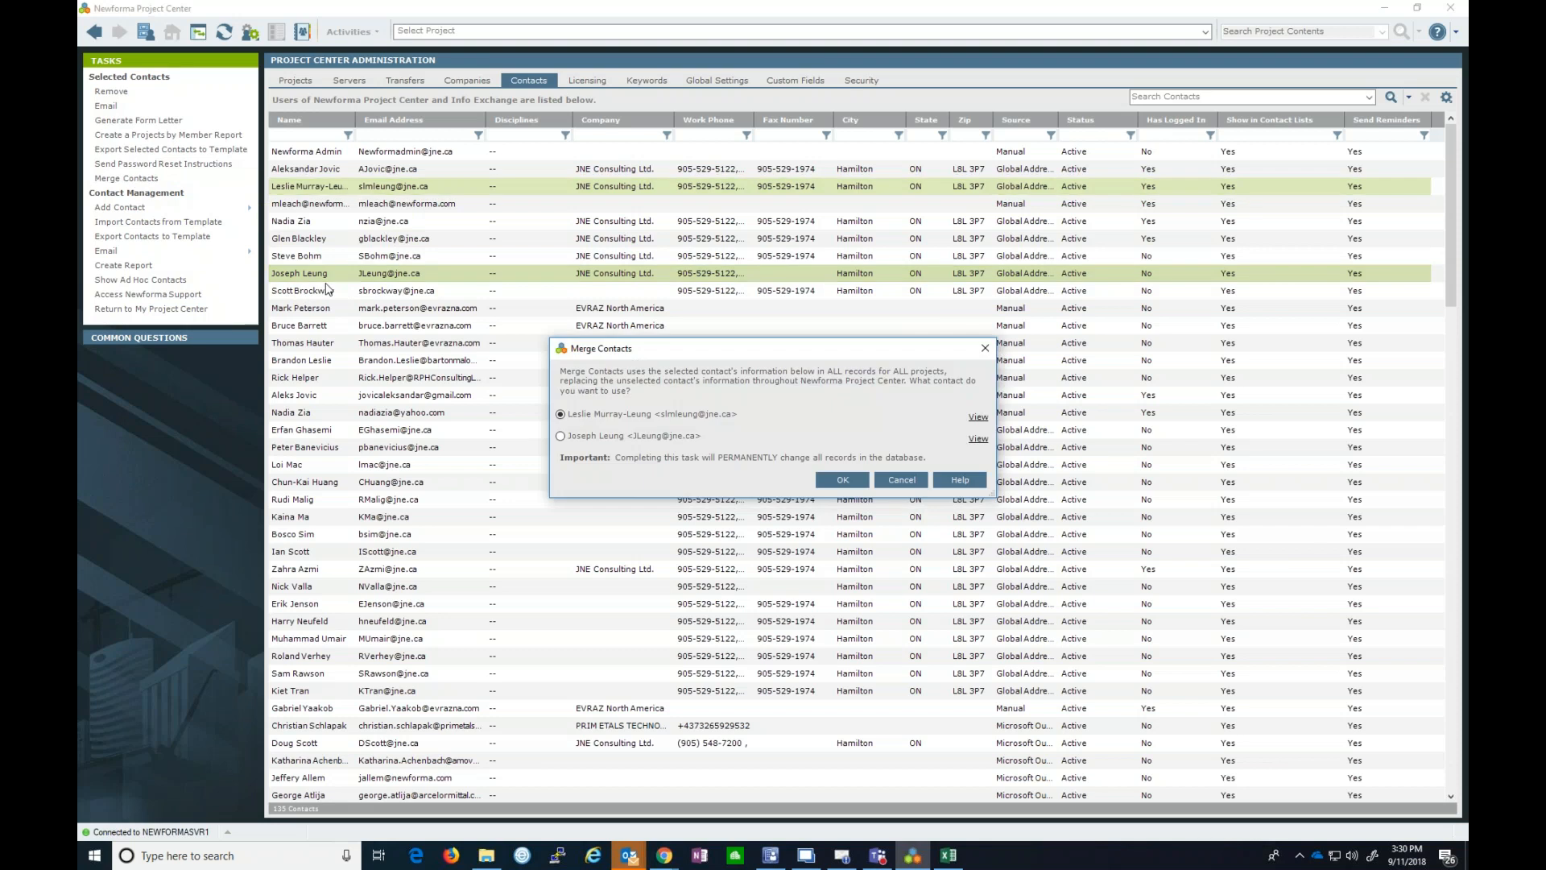
click(983, 350)
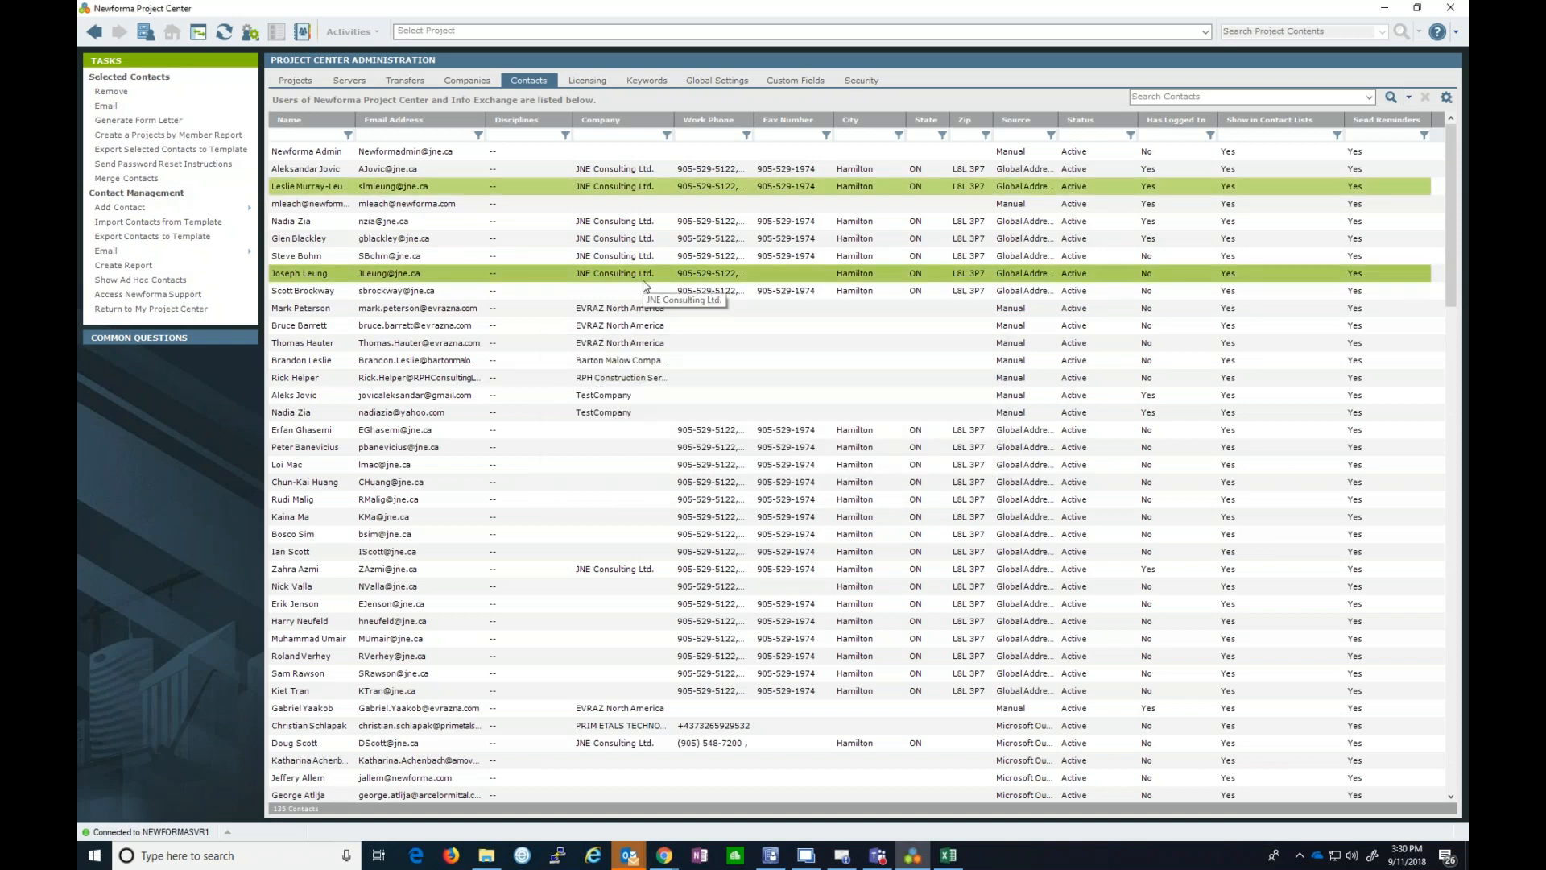
right_click(478, 276)
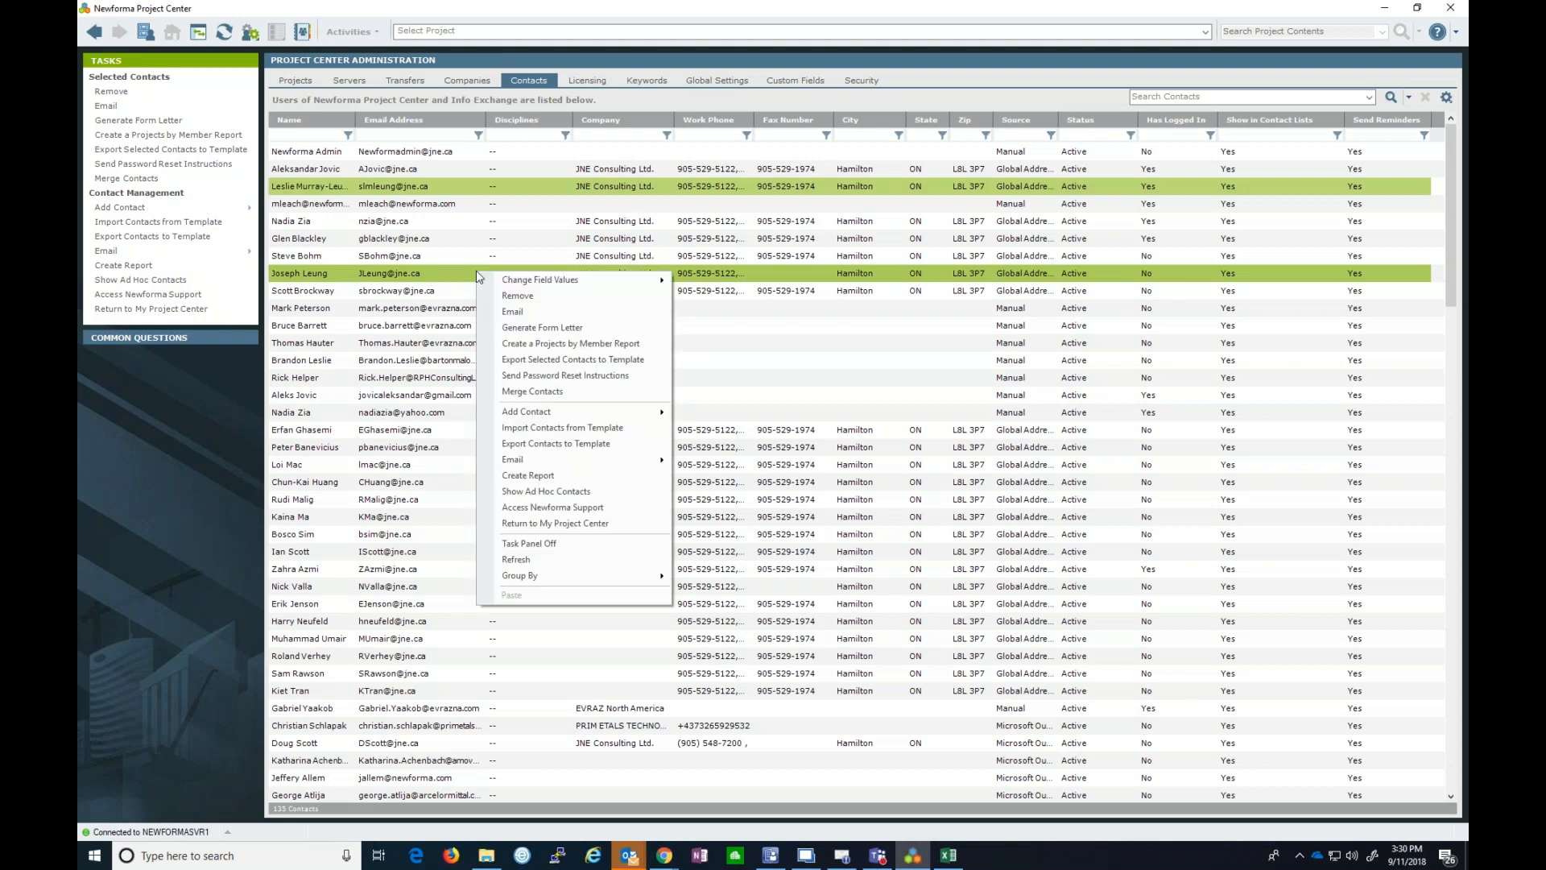
mouse_move(524, 284)
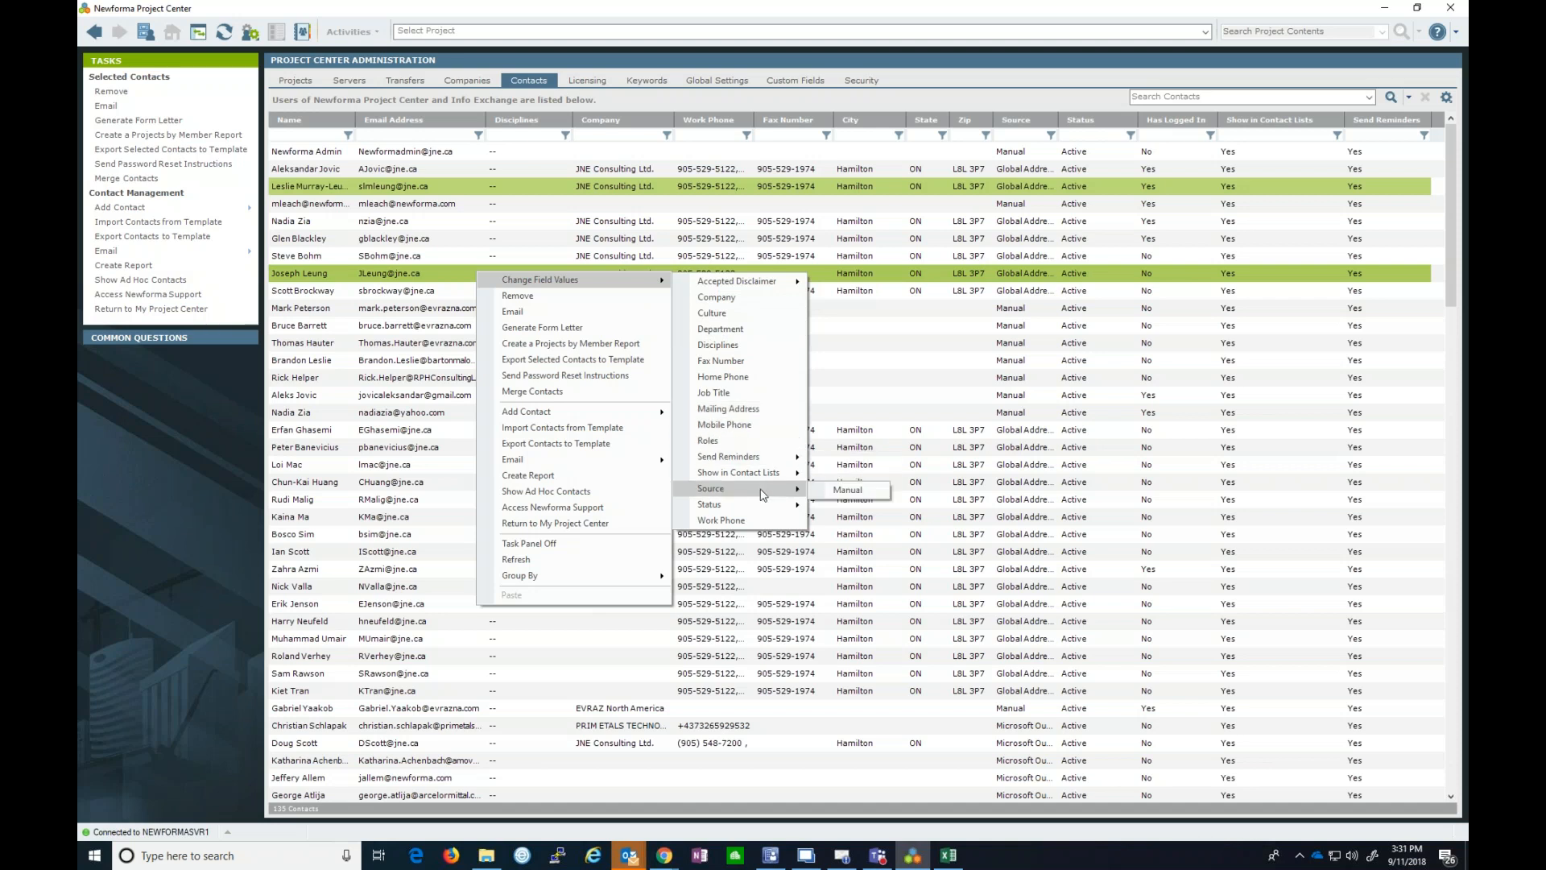
mouse_move(780, 471)
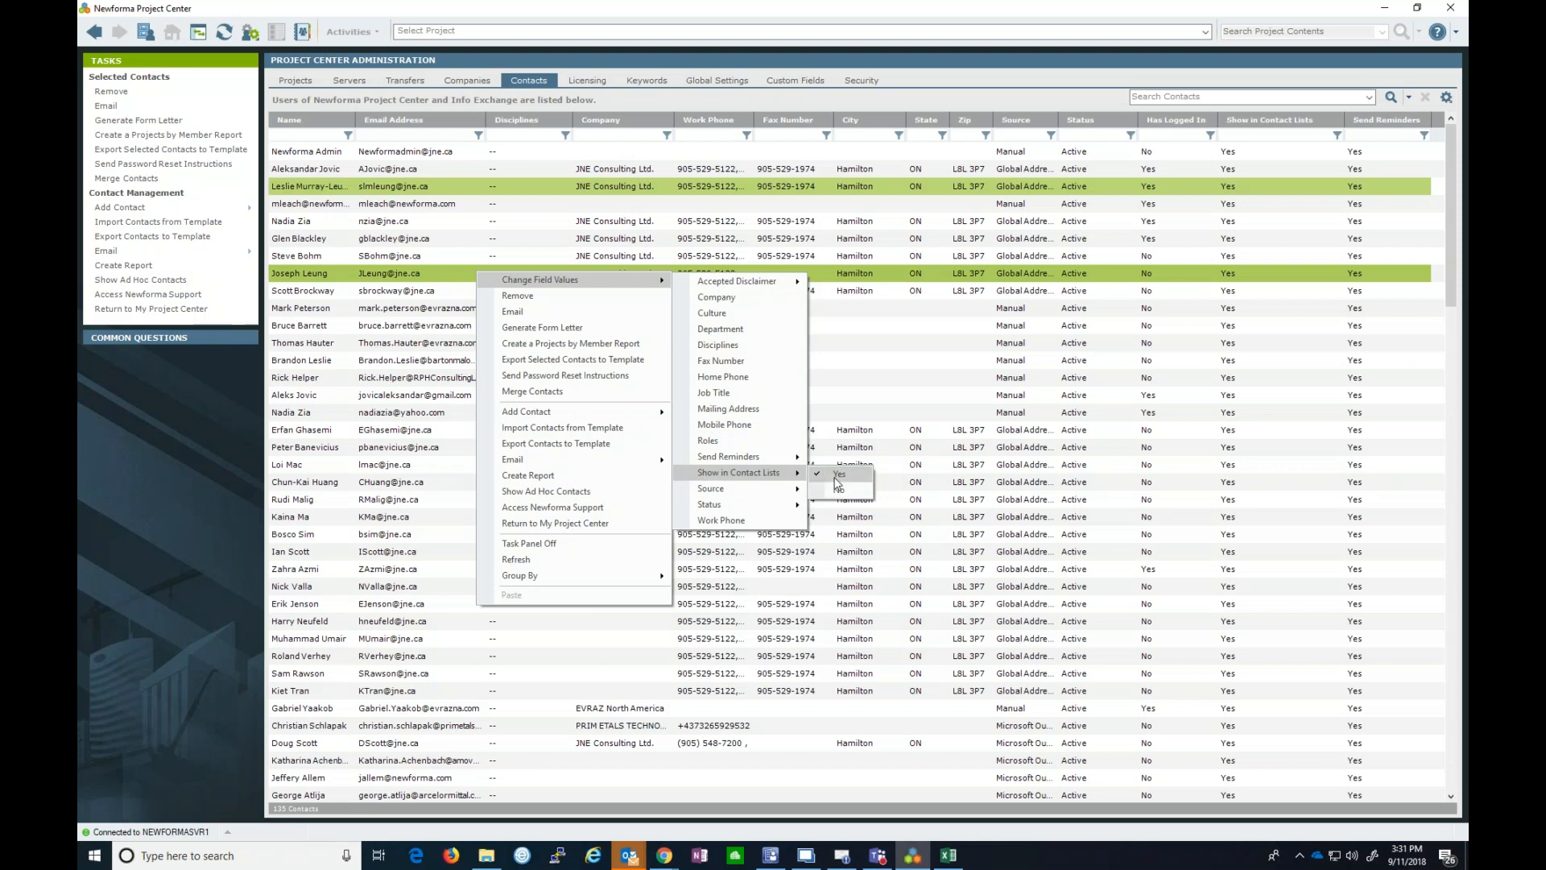
click(139, 457)
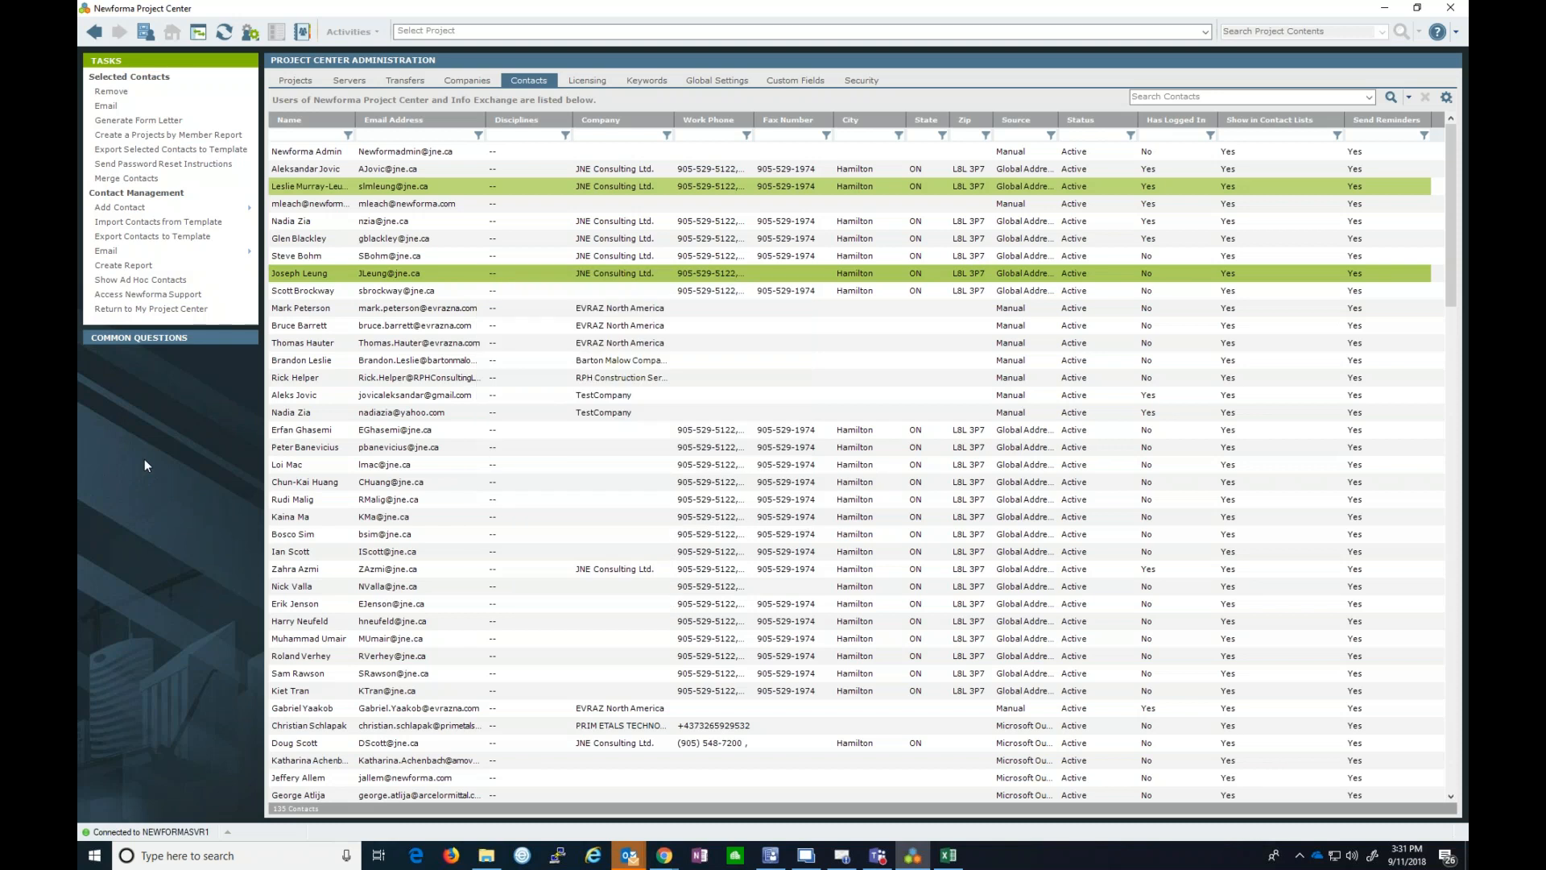
- Show the Companies list and select the companies from below TestCompany down to JNE
click(455, 81)
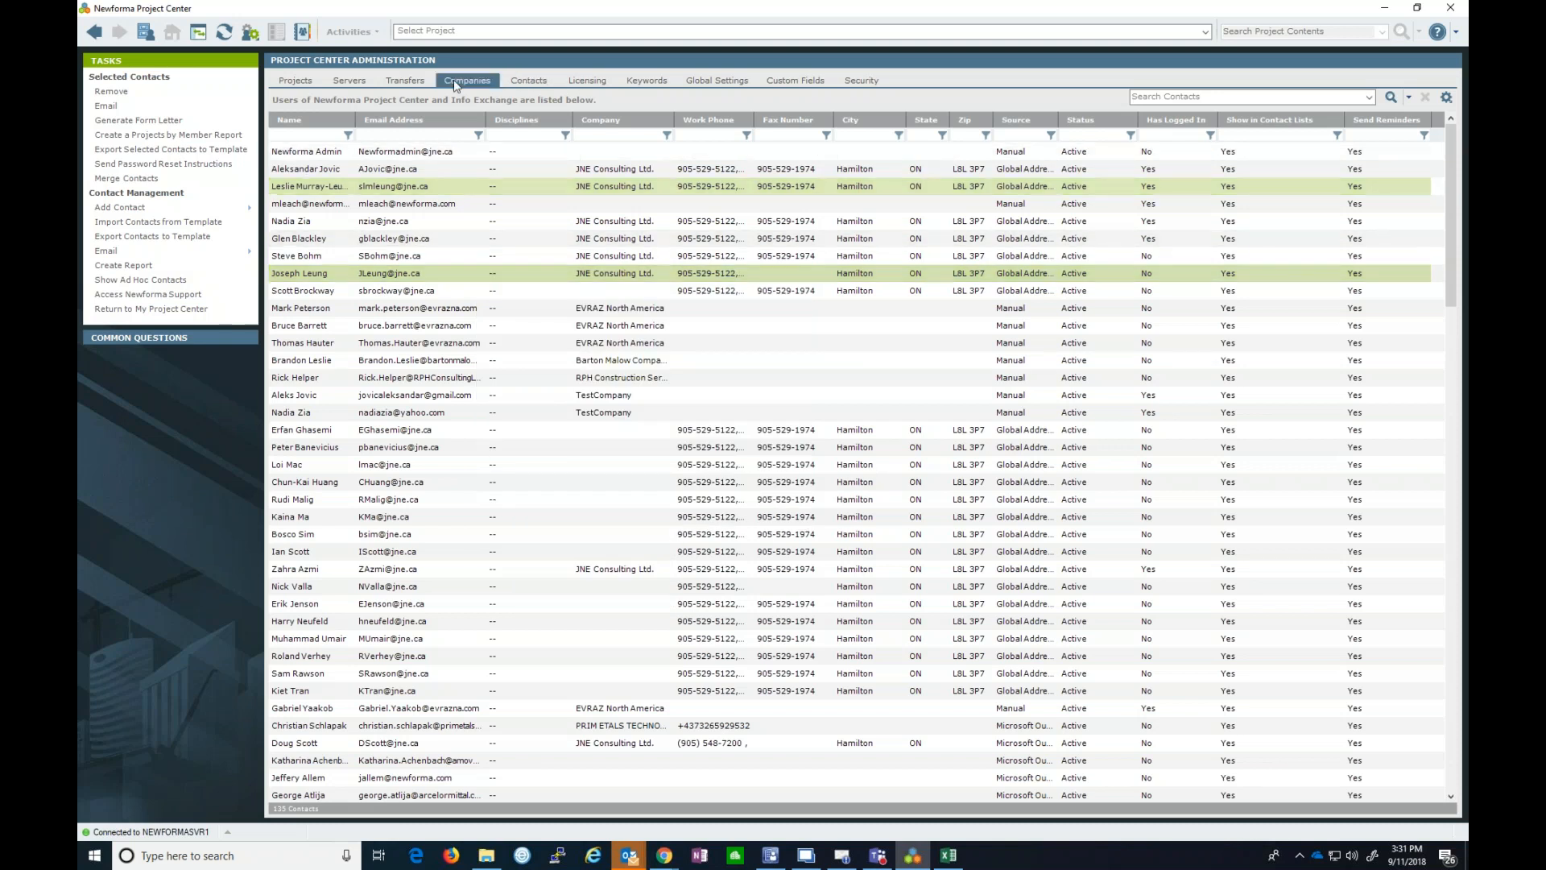
click(385, 238)
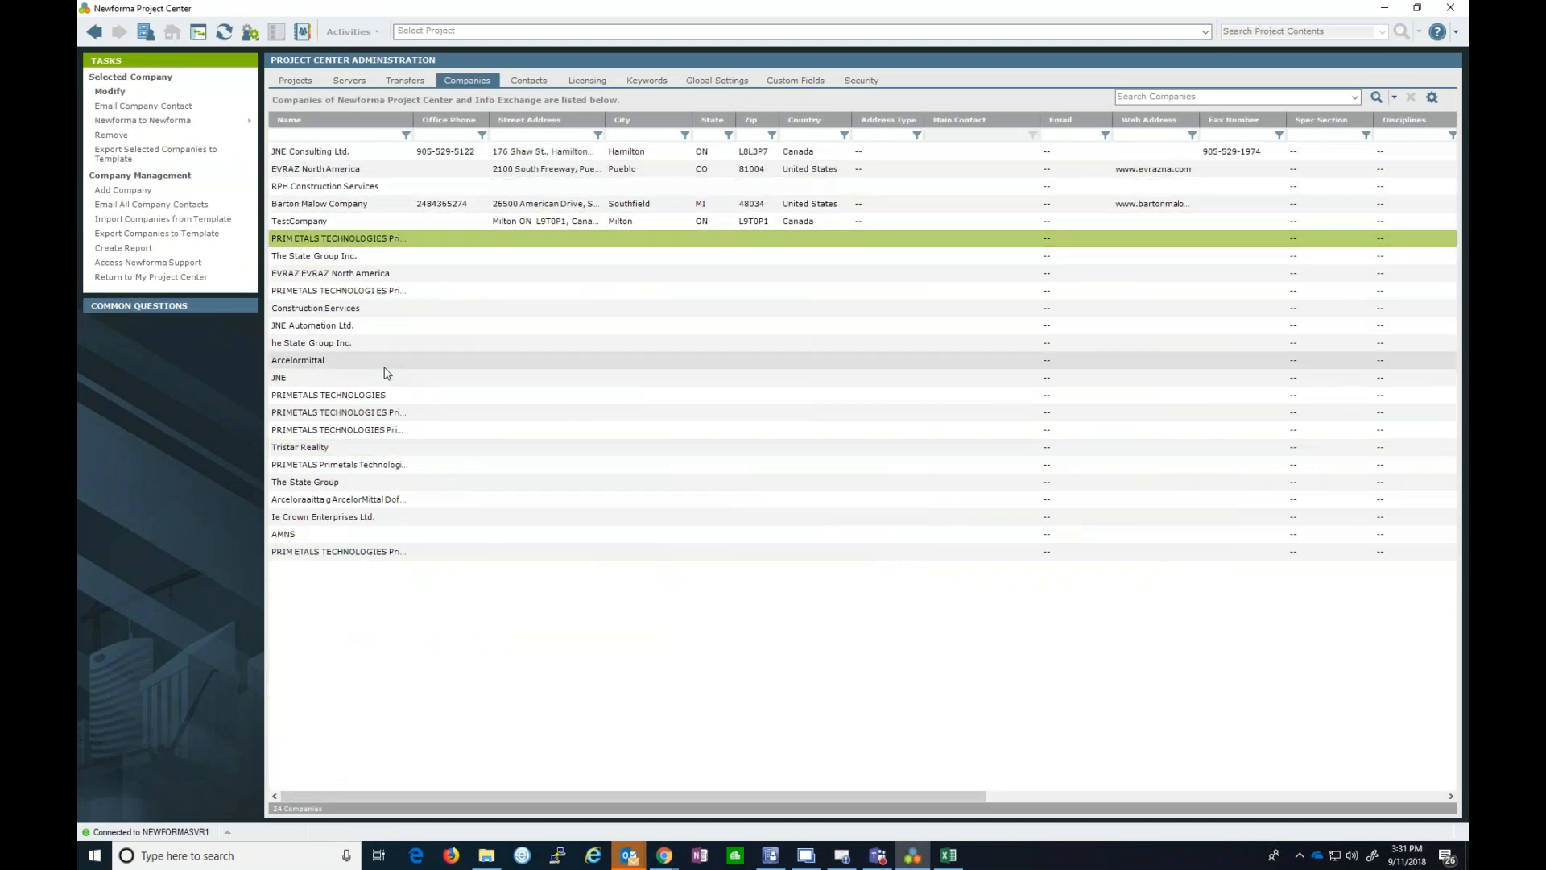
shift+click(373, 379)
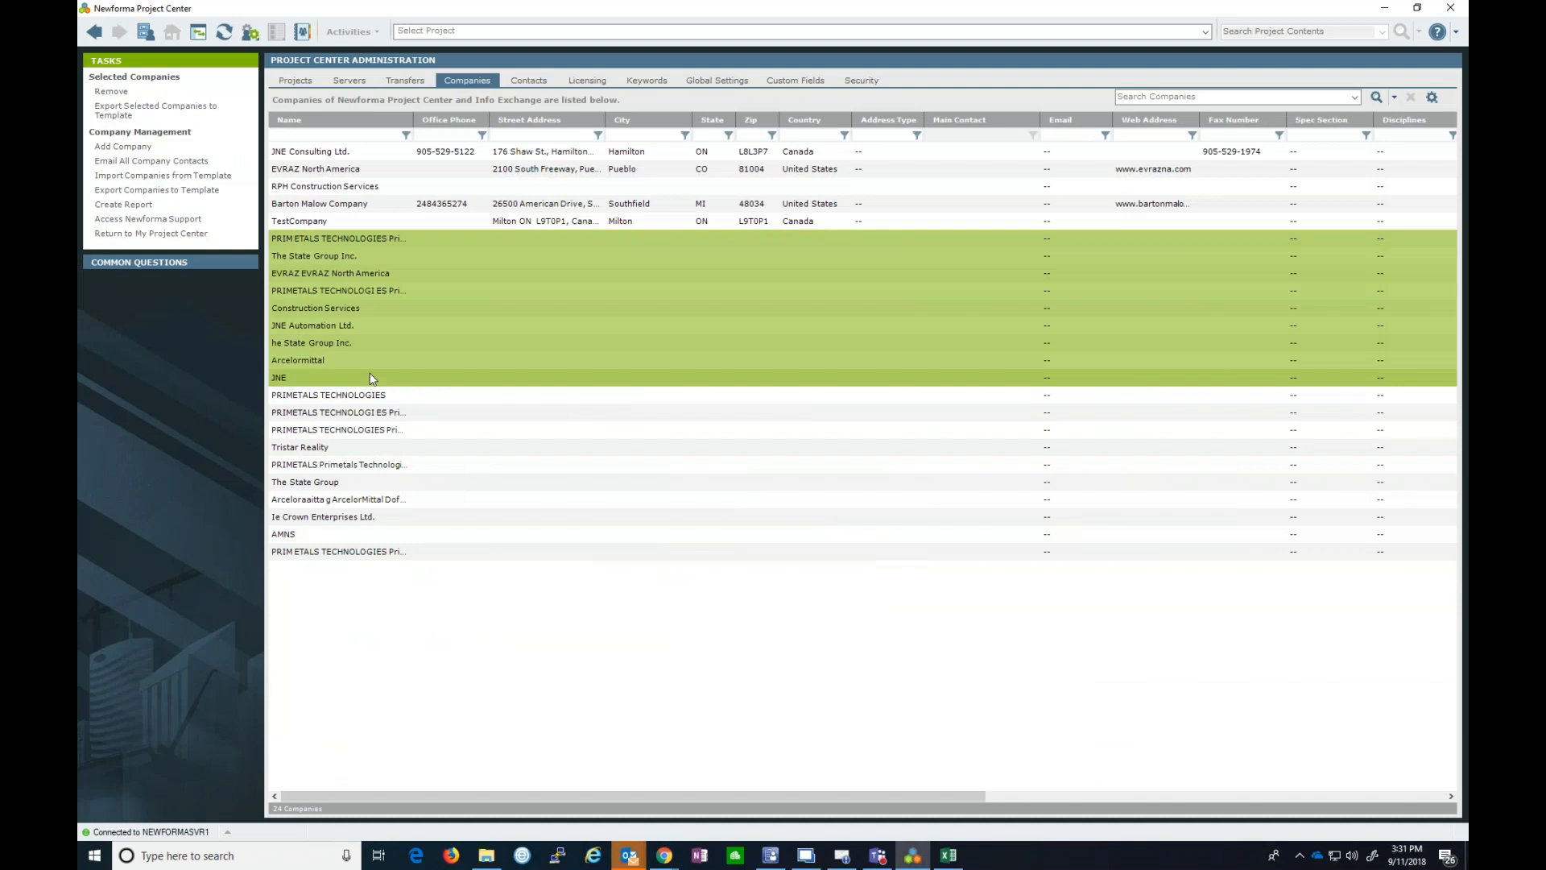
- Review Change Field Values options for the selected companies without applying any, then select one company
right_click(327, 271)
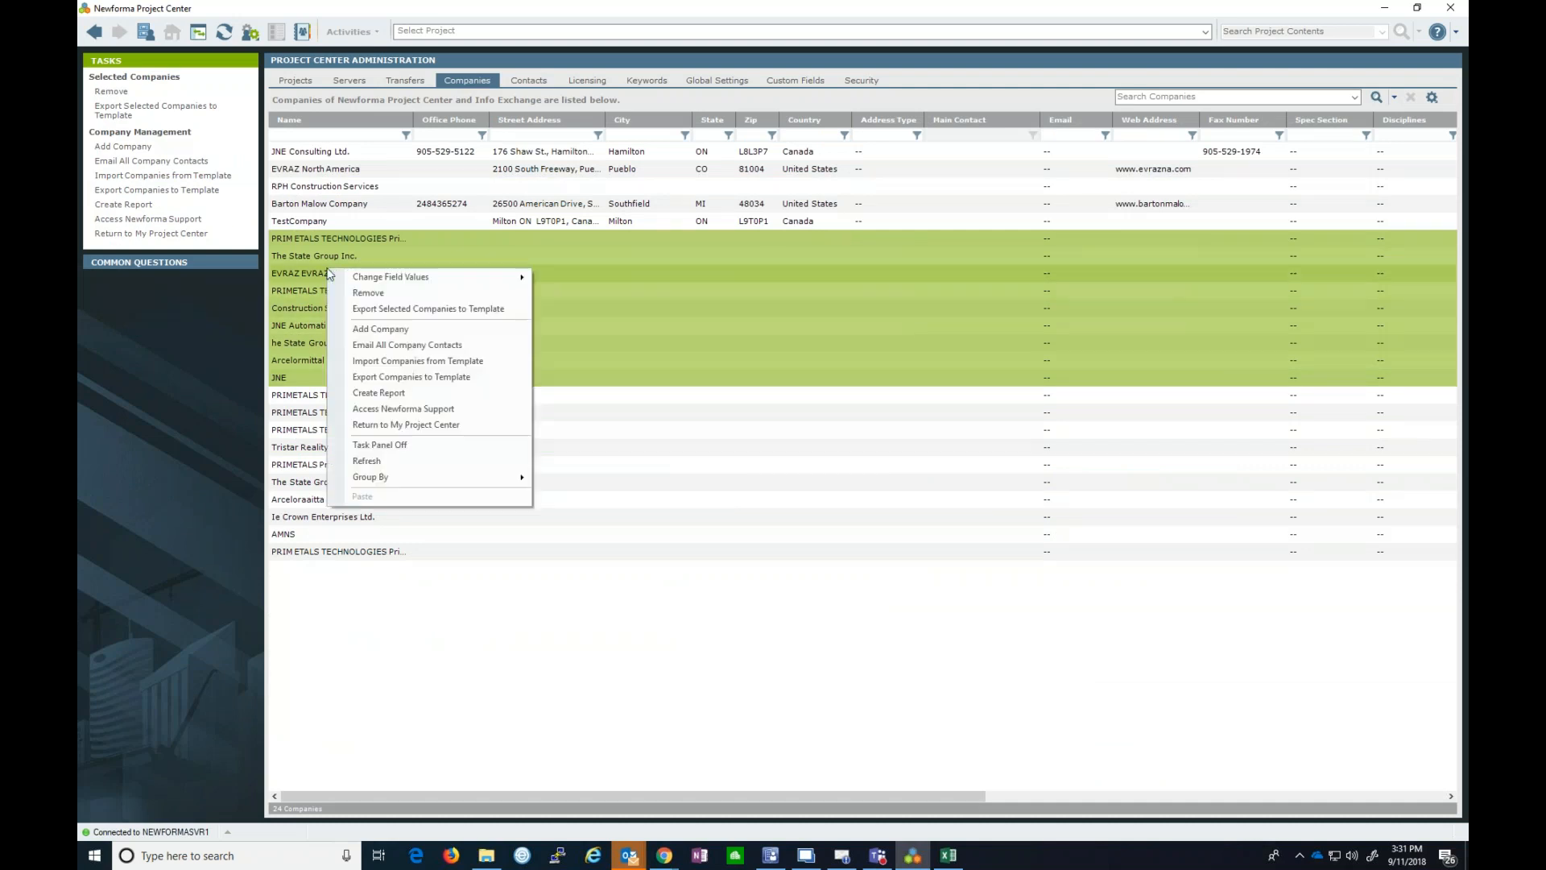
mouse_move(395, 280)
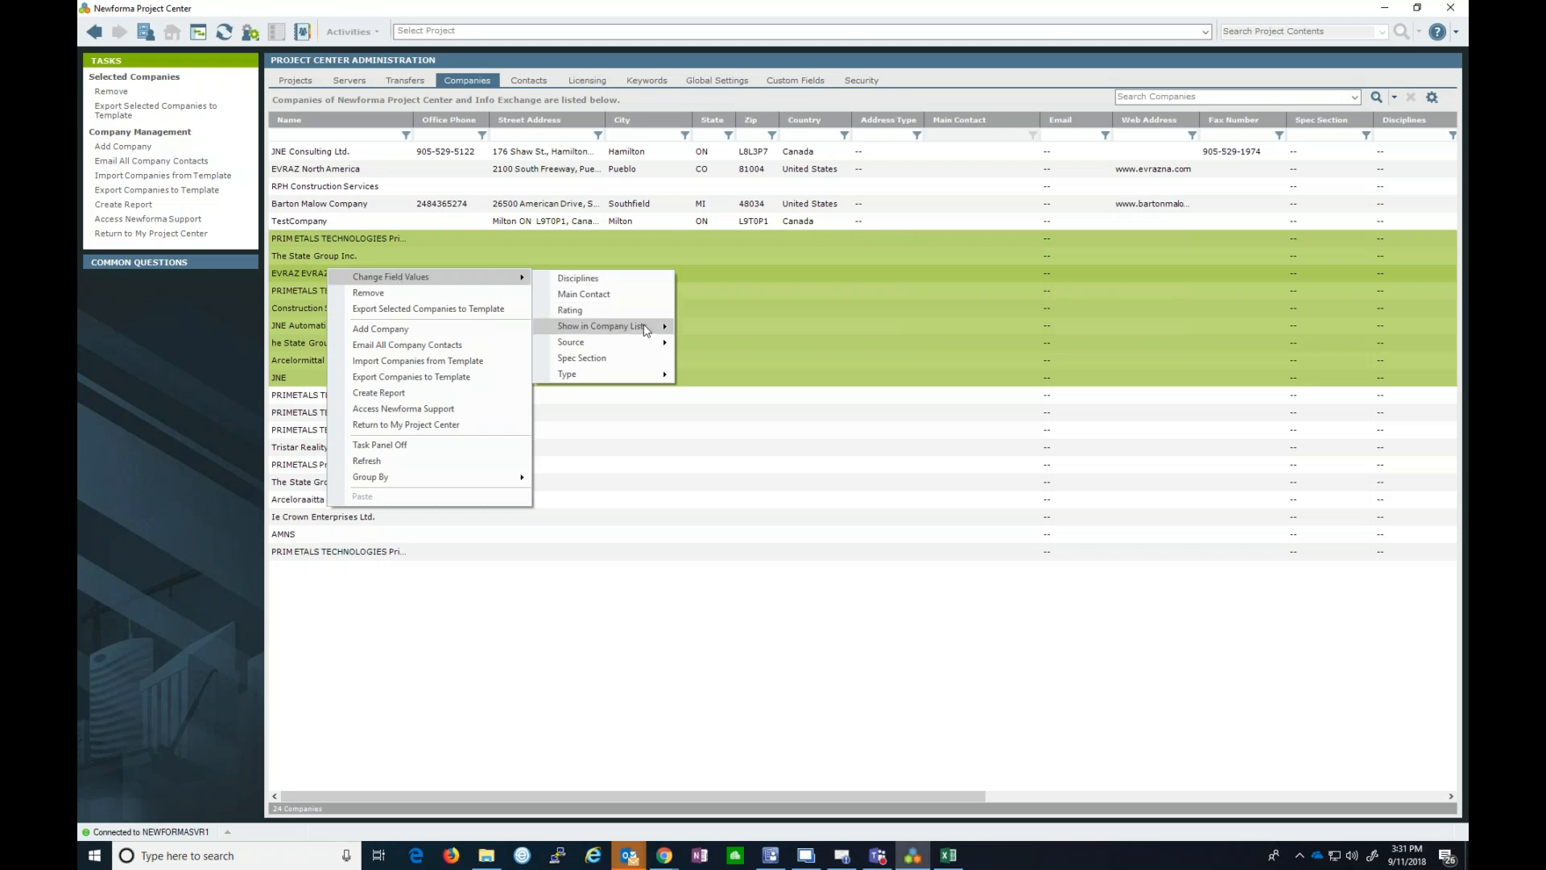
mouse_move(646, 329)
mouse_move(607, 346)
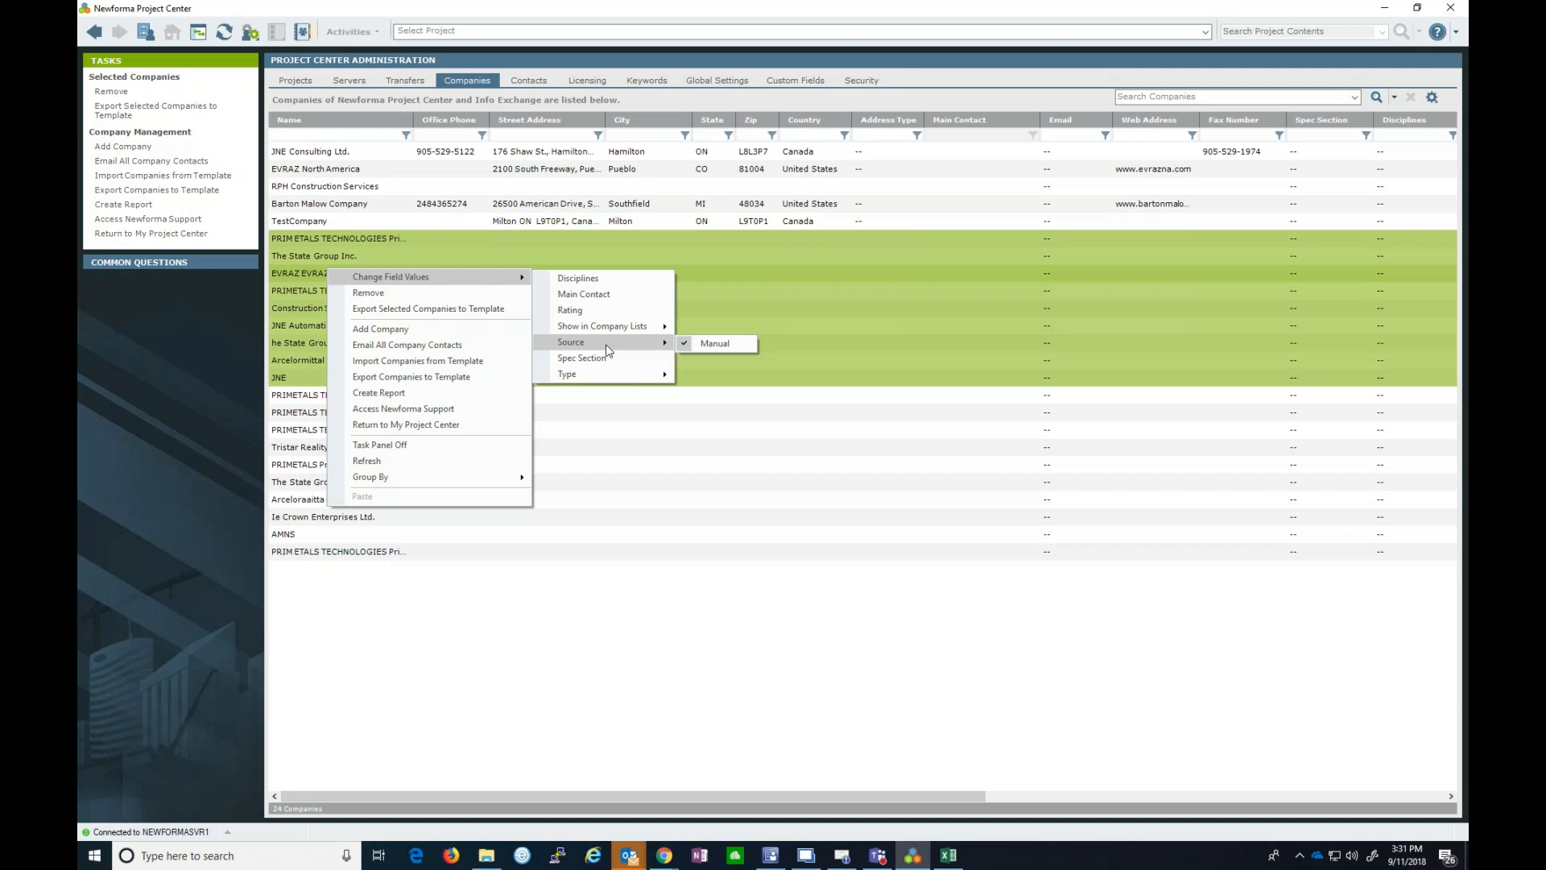
click(175, 339)
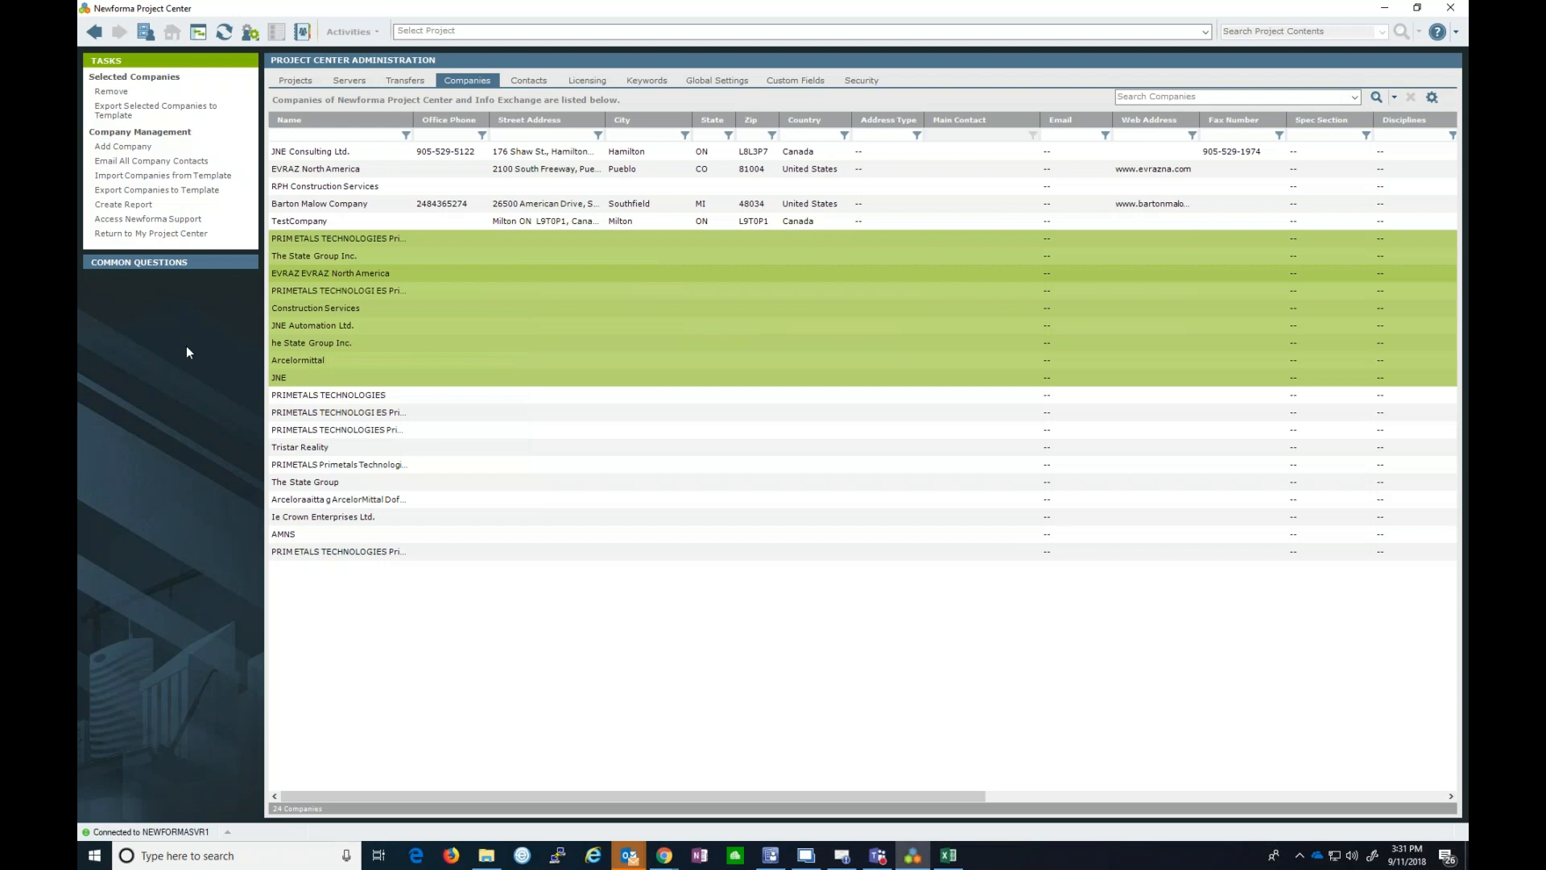
click(496, 290)
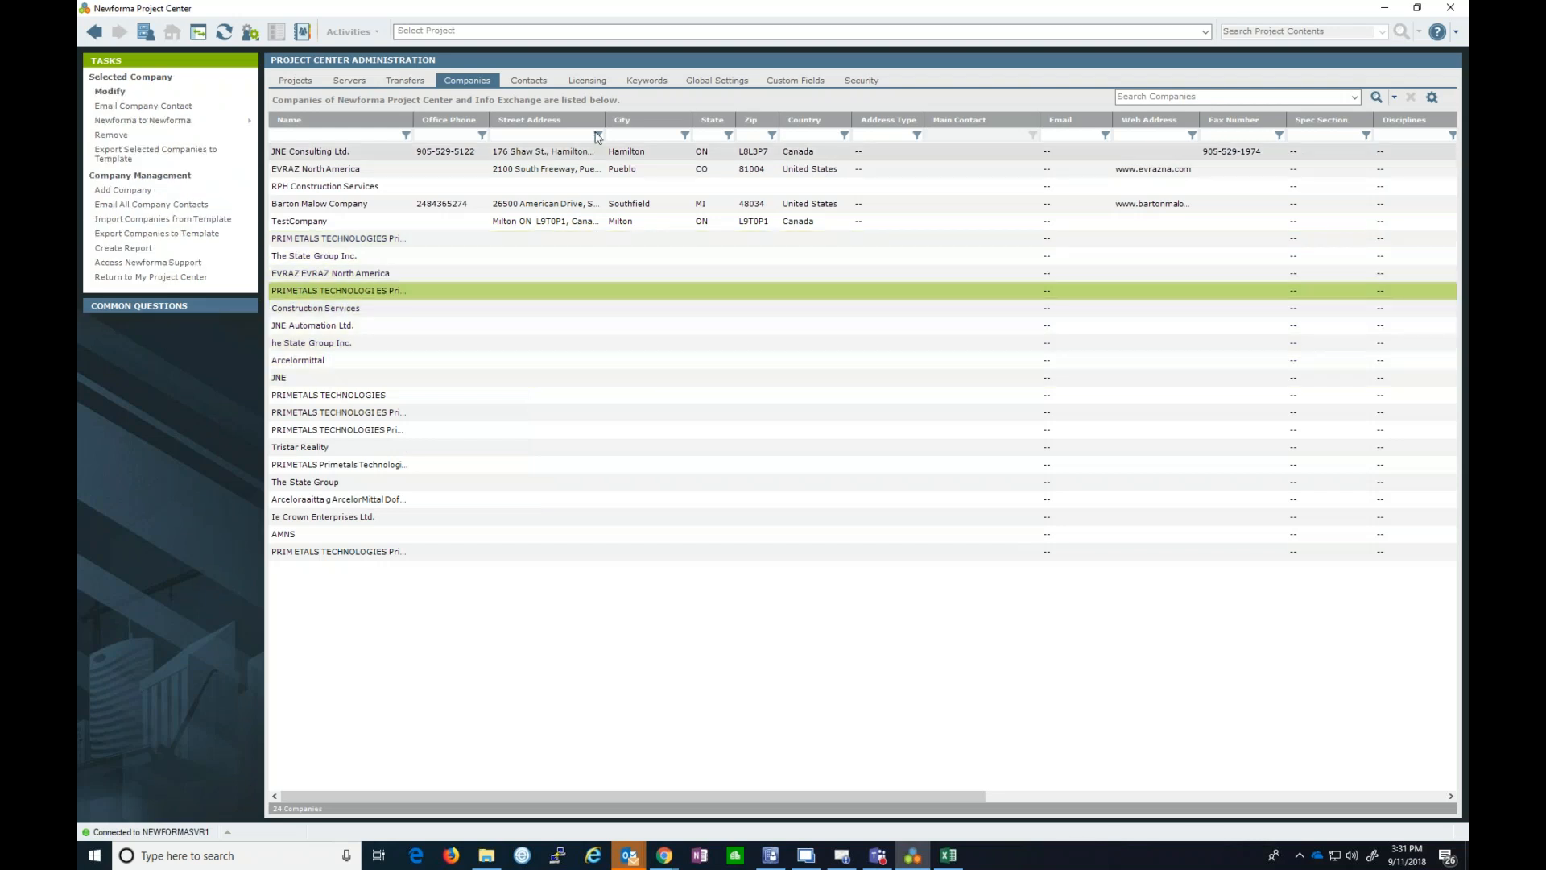
- Open the Modify User roles dialog for the third licensed user on the Licensing tab
click(588, 81)
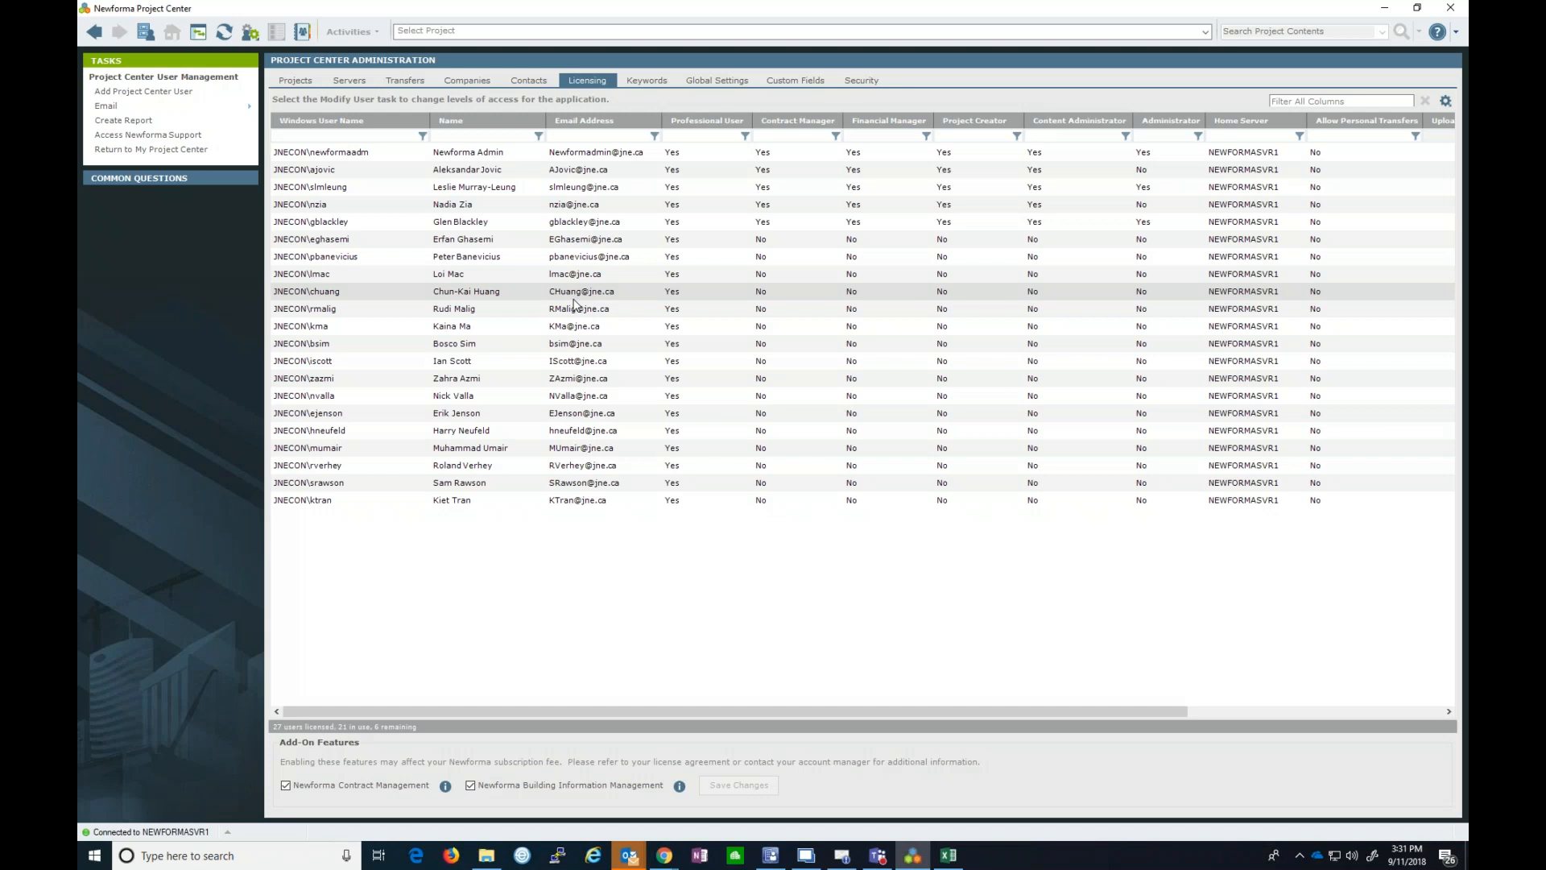
click(480, 193)
click(103, 92)
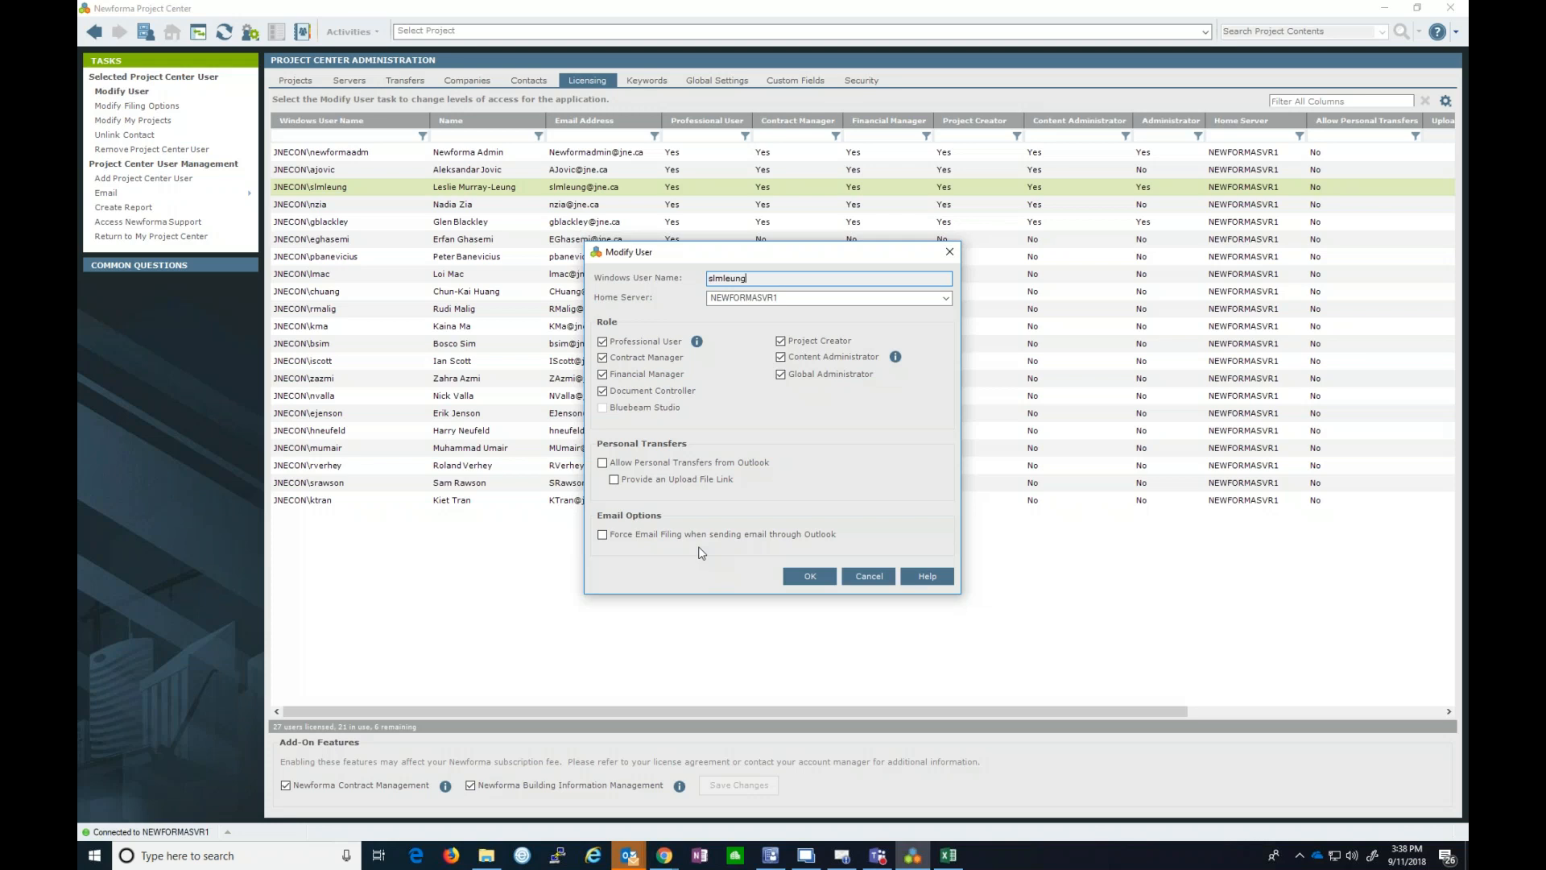
- Cancel the user's role changes and sort the licensed users by the Administrator column
click(889, 578)
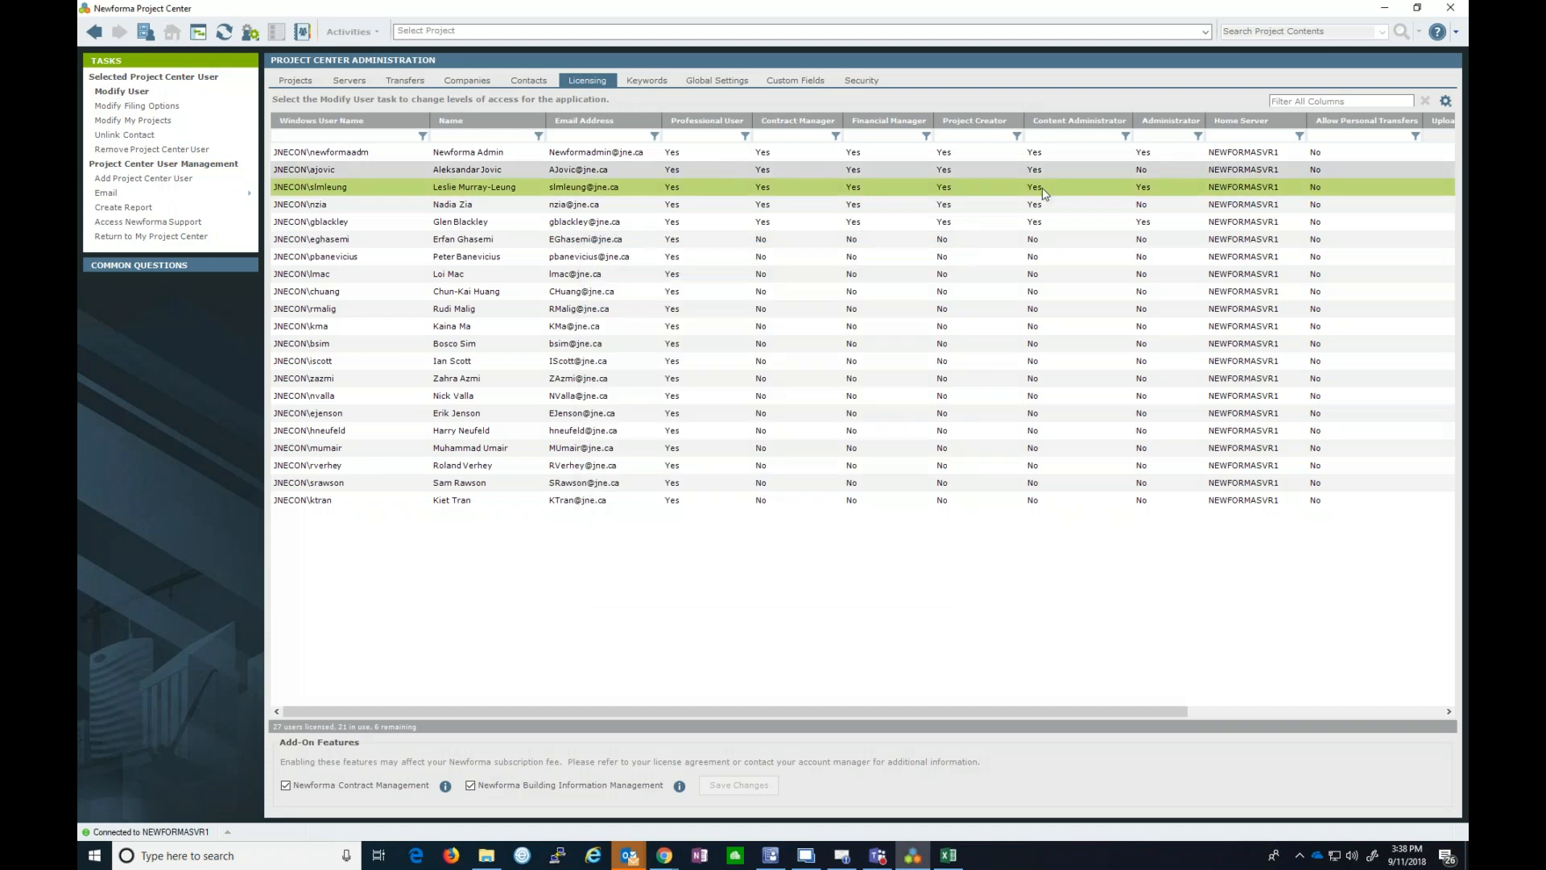
click(1167, 122)
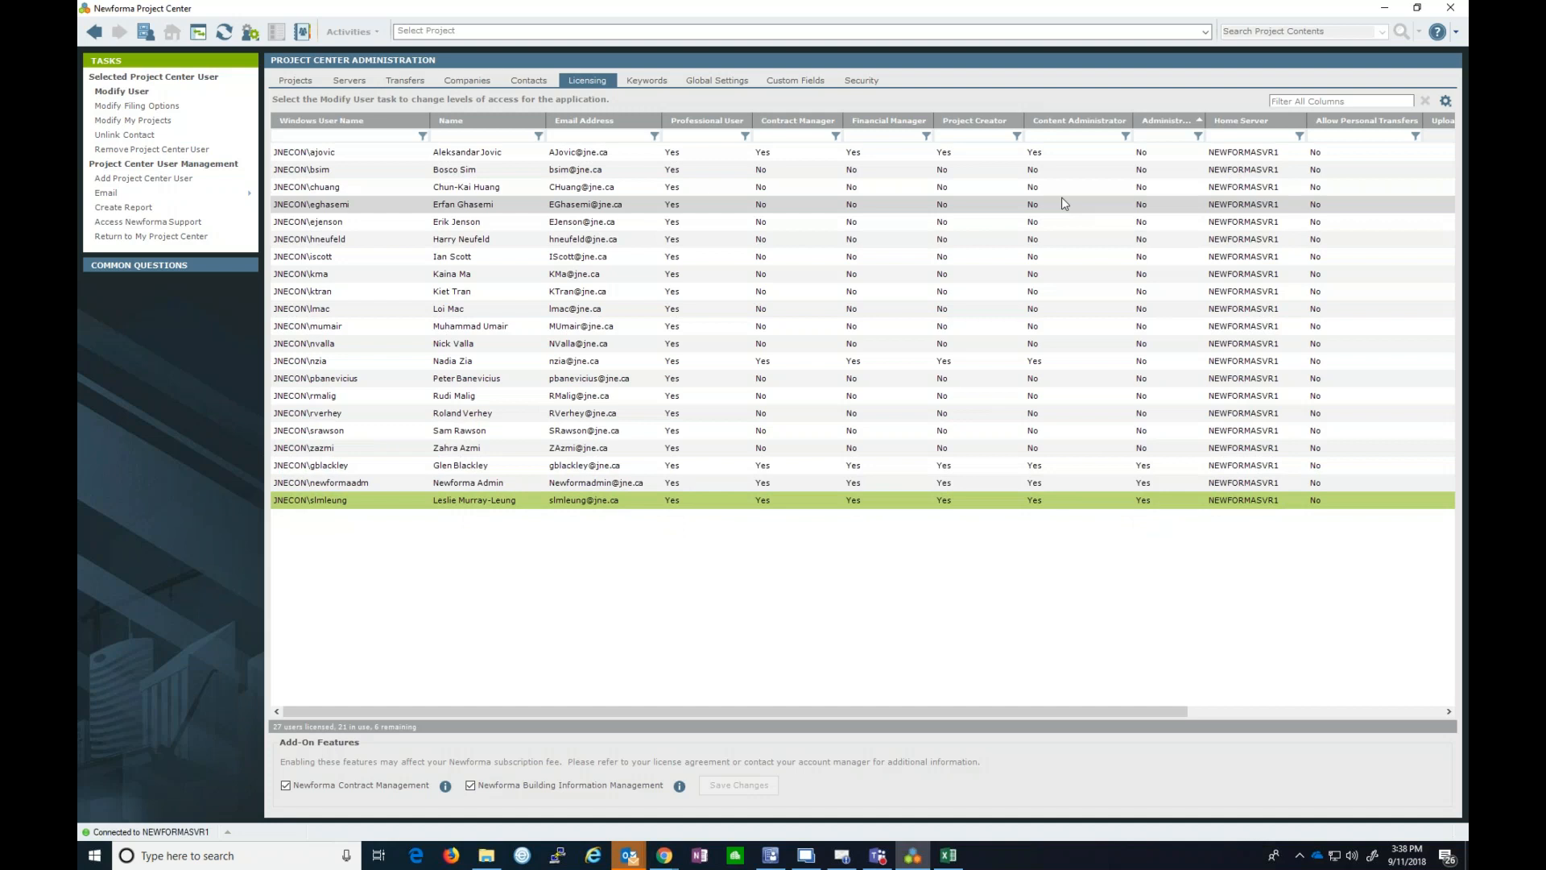
- Sort licensed users by Content Administrator and select the first non-administrator user
click(1051, 122)
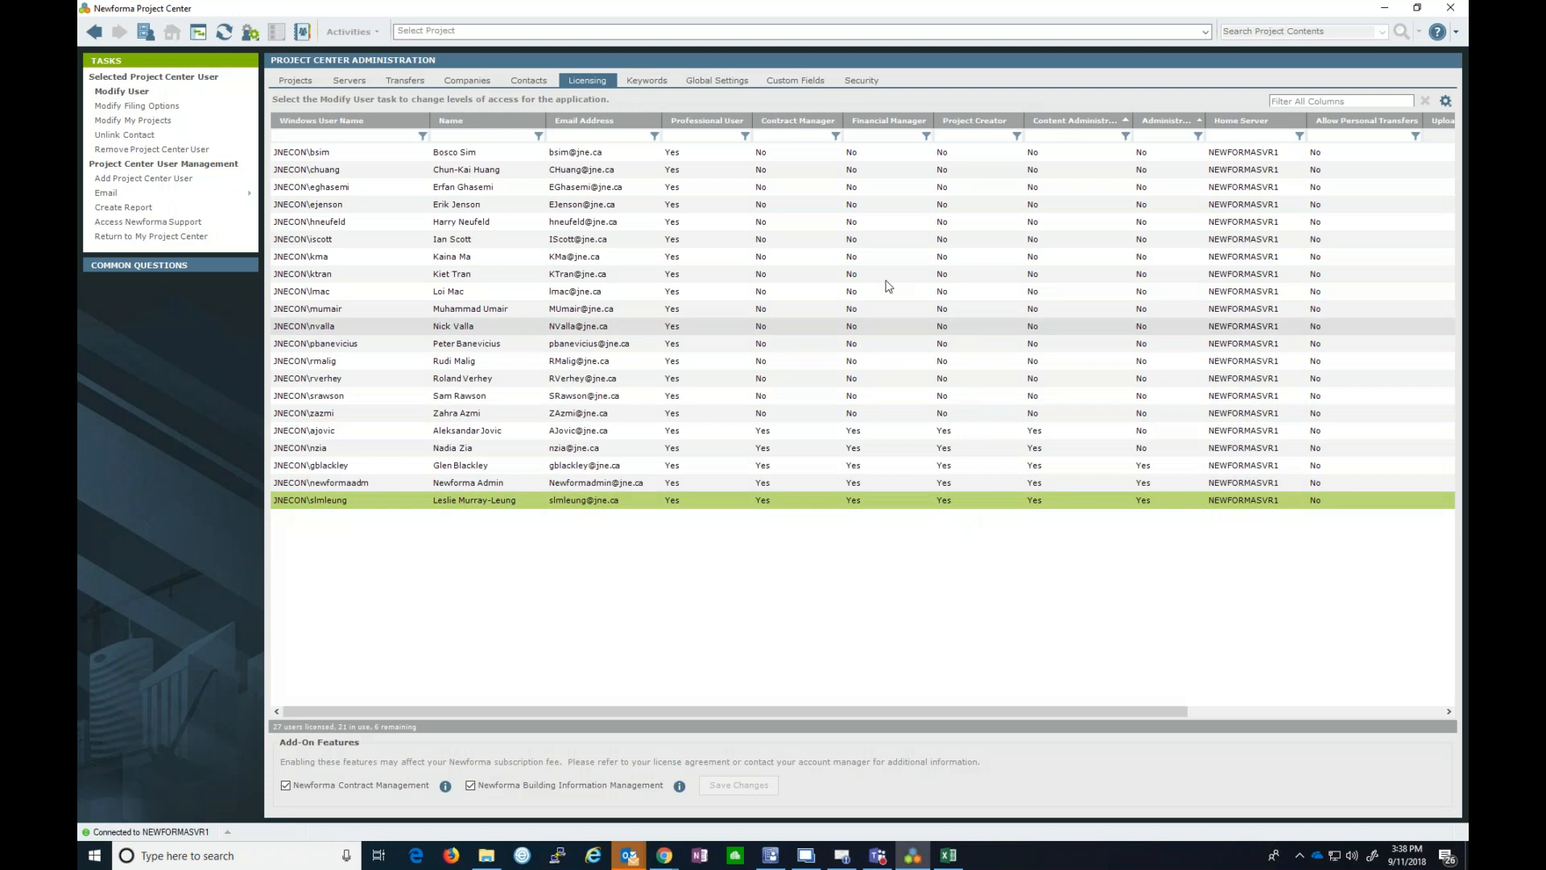
click(795, 157)
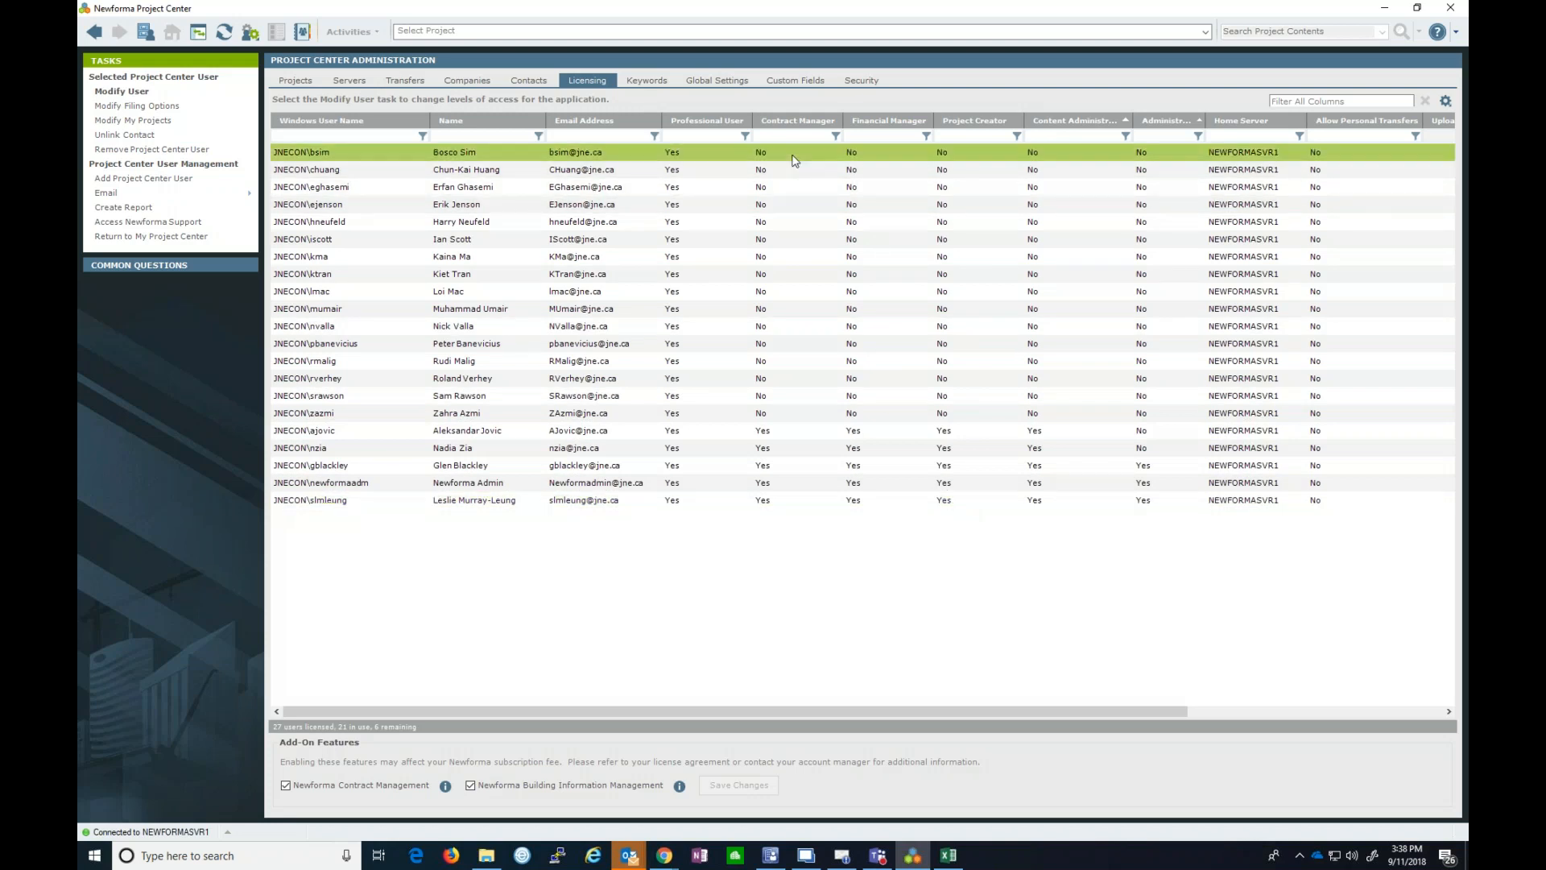
shift+click(791, 416)
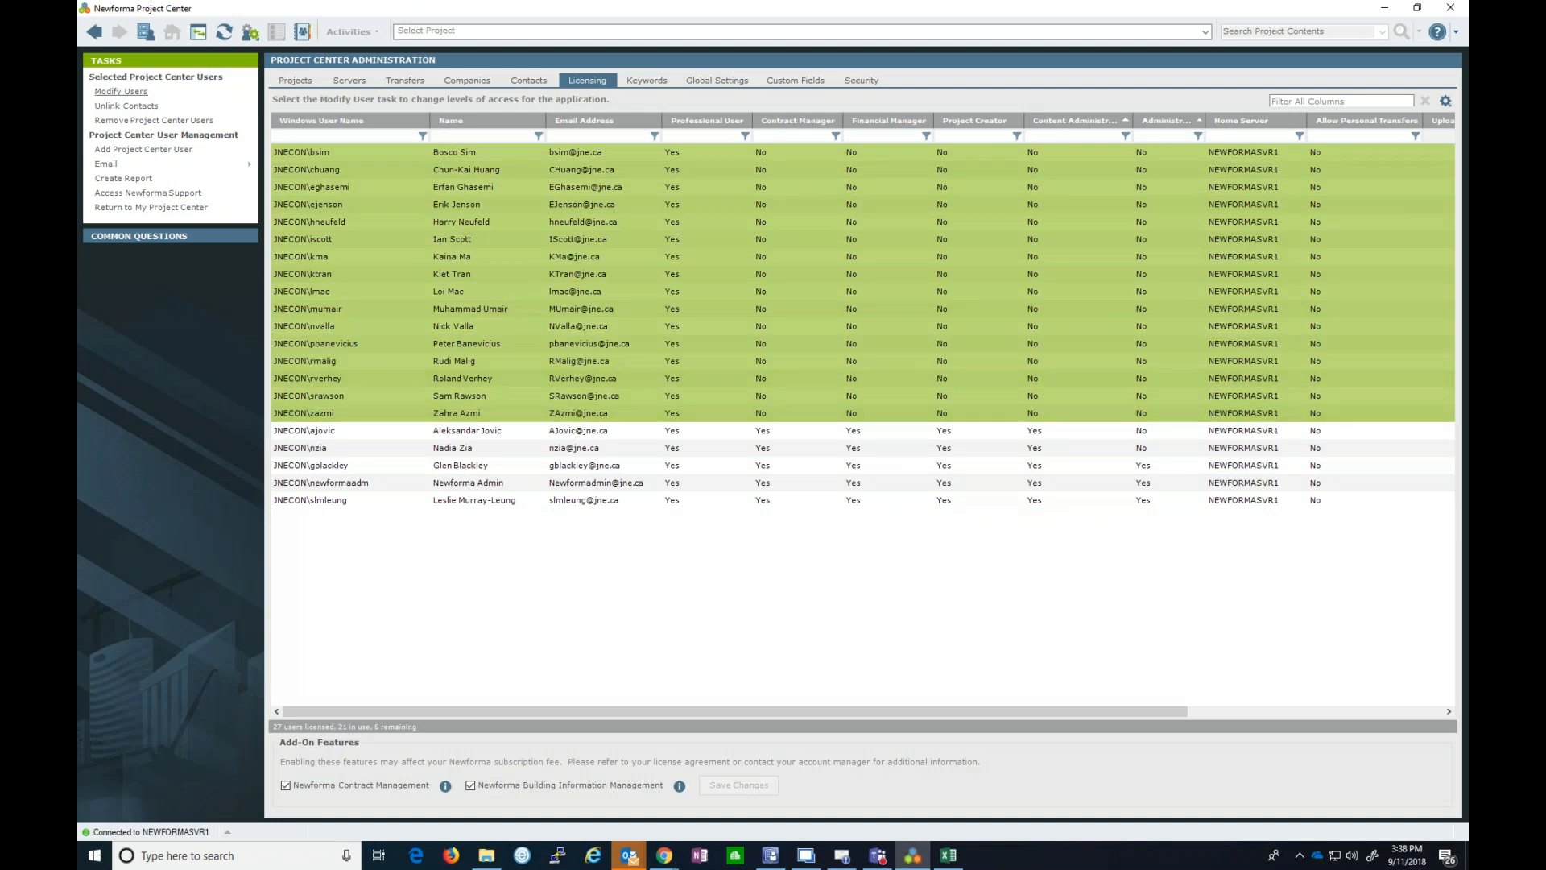
click(121, 91)
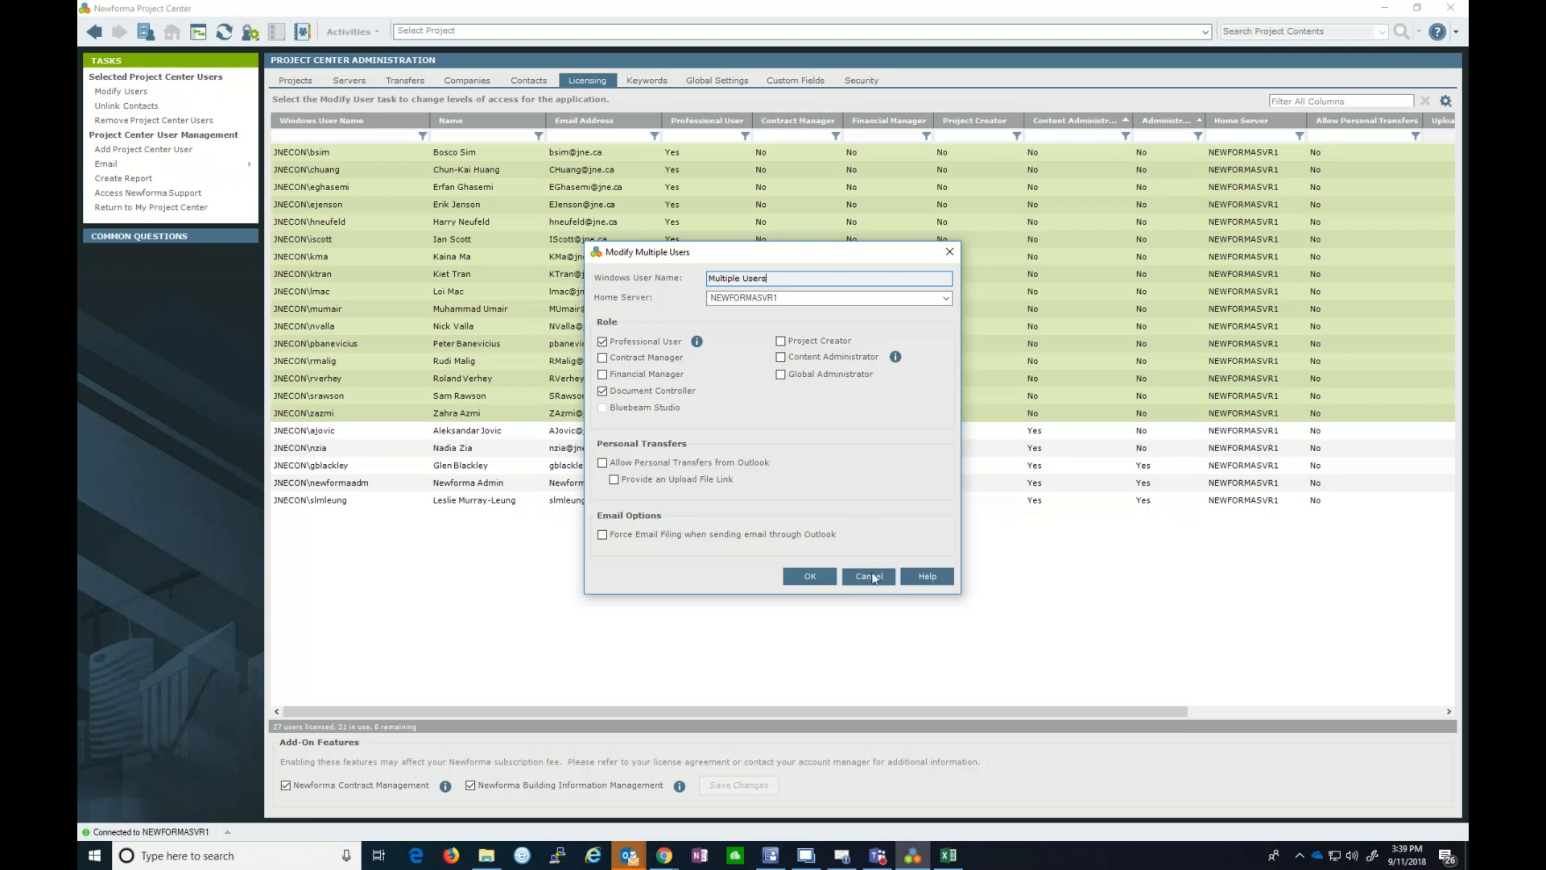
click(869, 576)
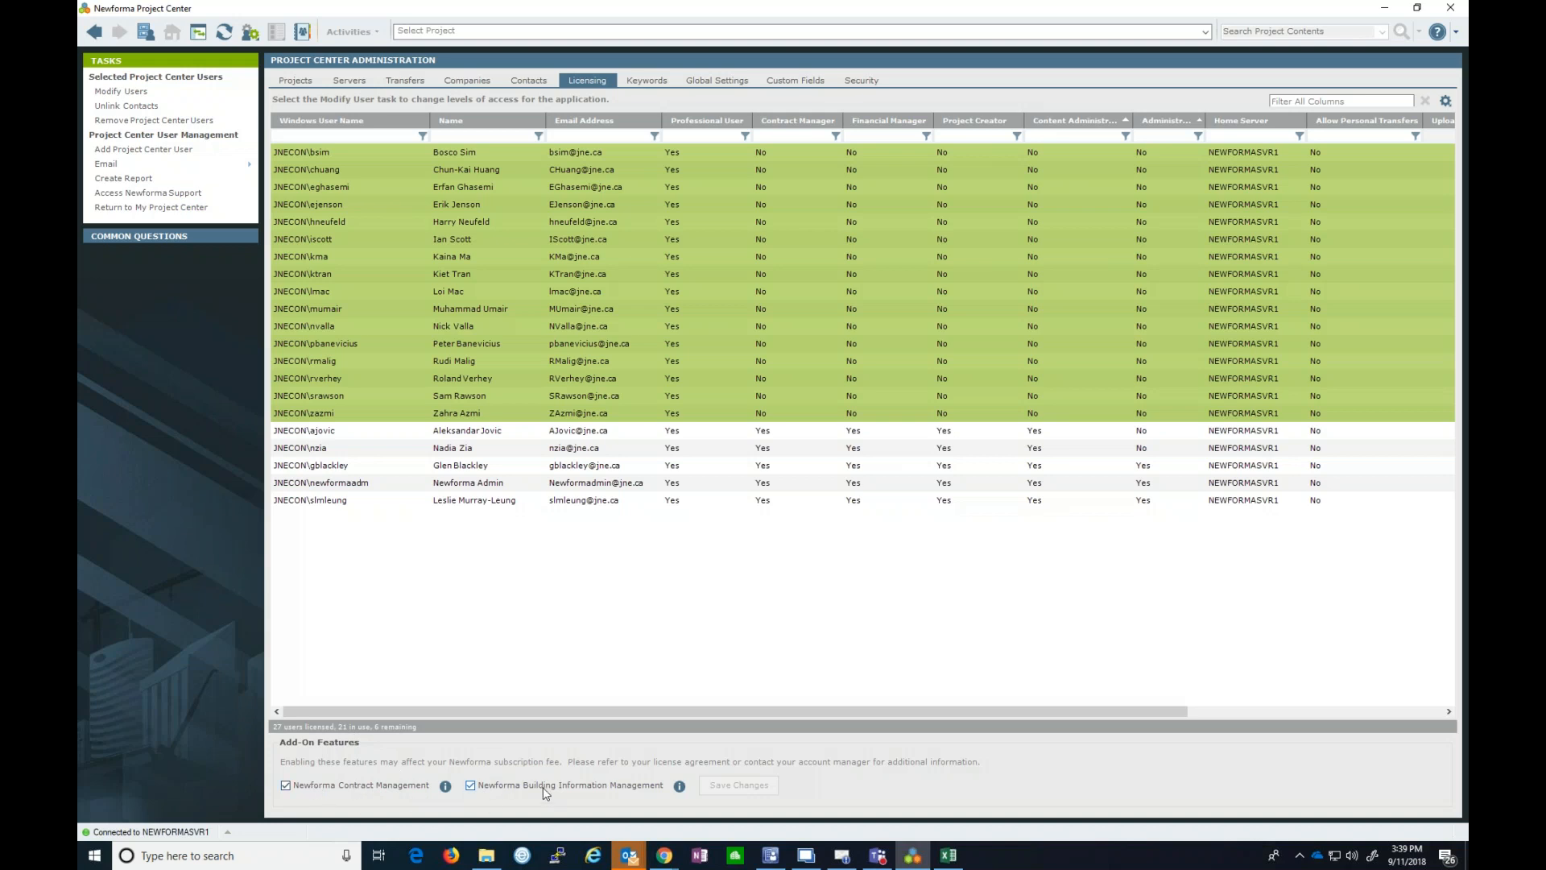
click(549, 660)
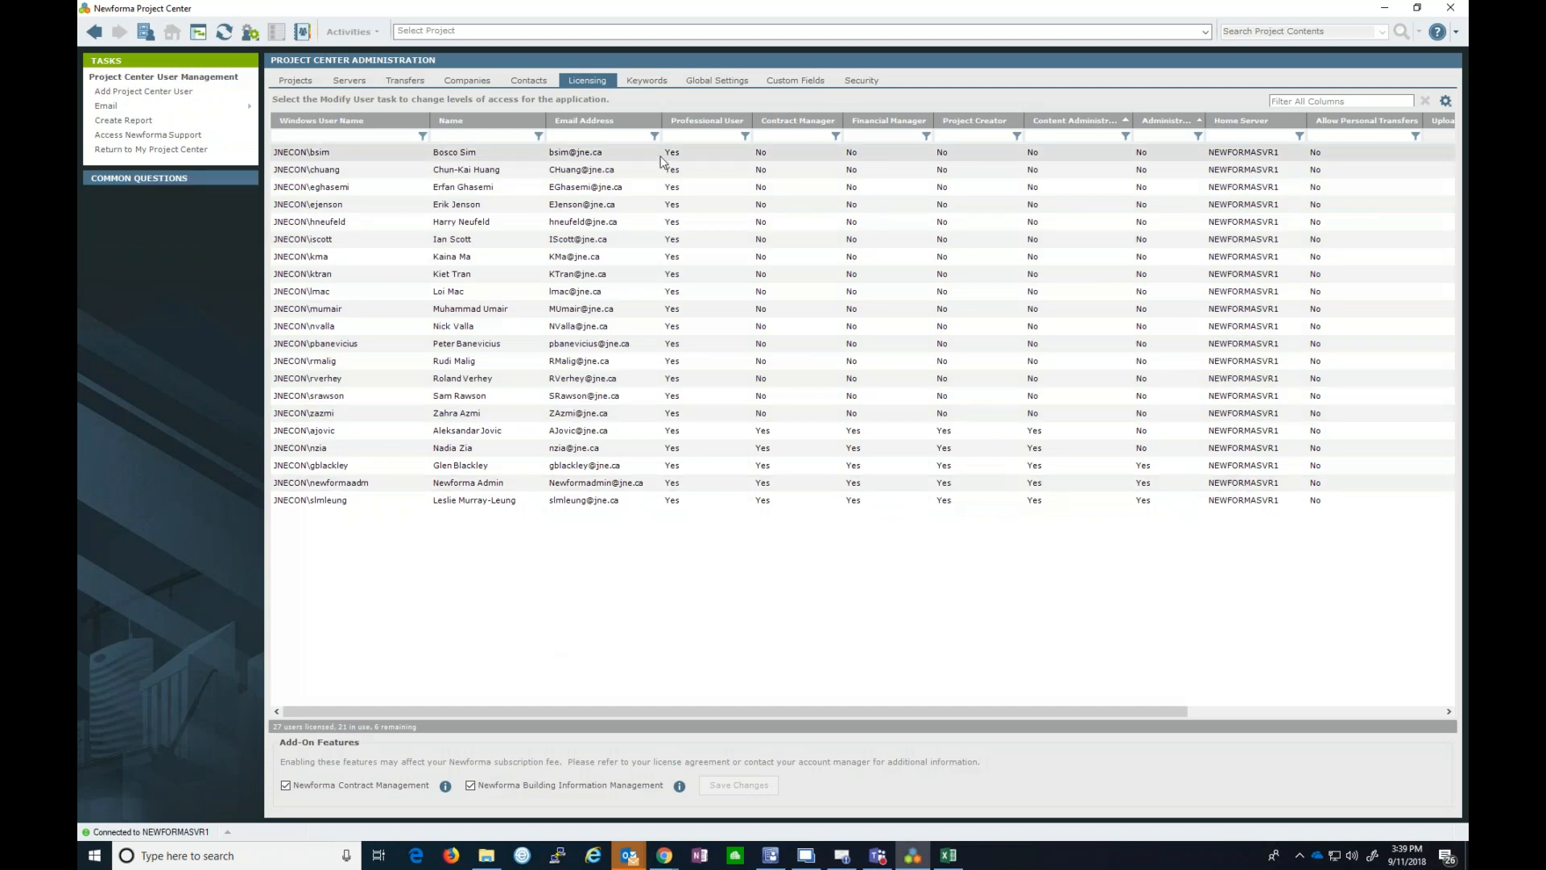
- Filter keyword lists by 'company' and view the Global Company Type List entries without changes
click(648, 82)
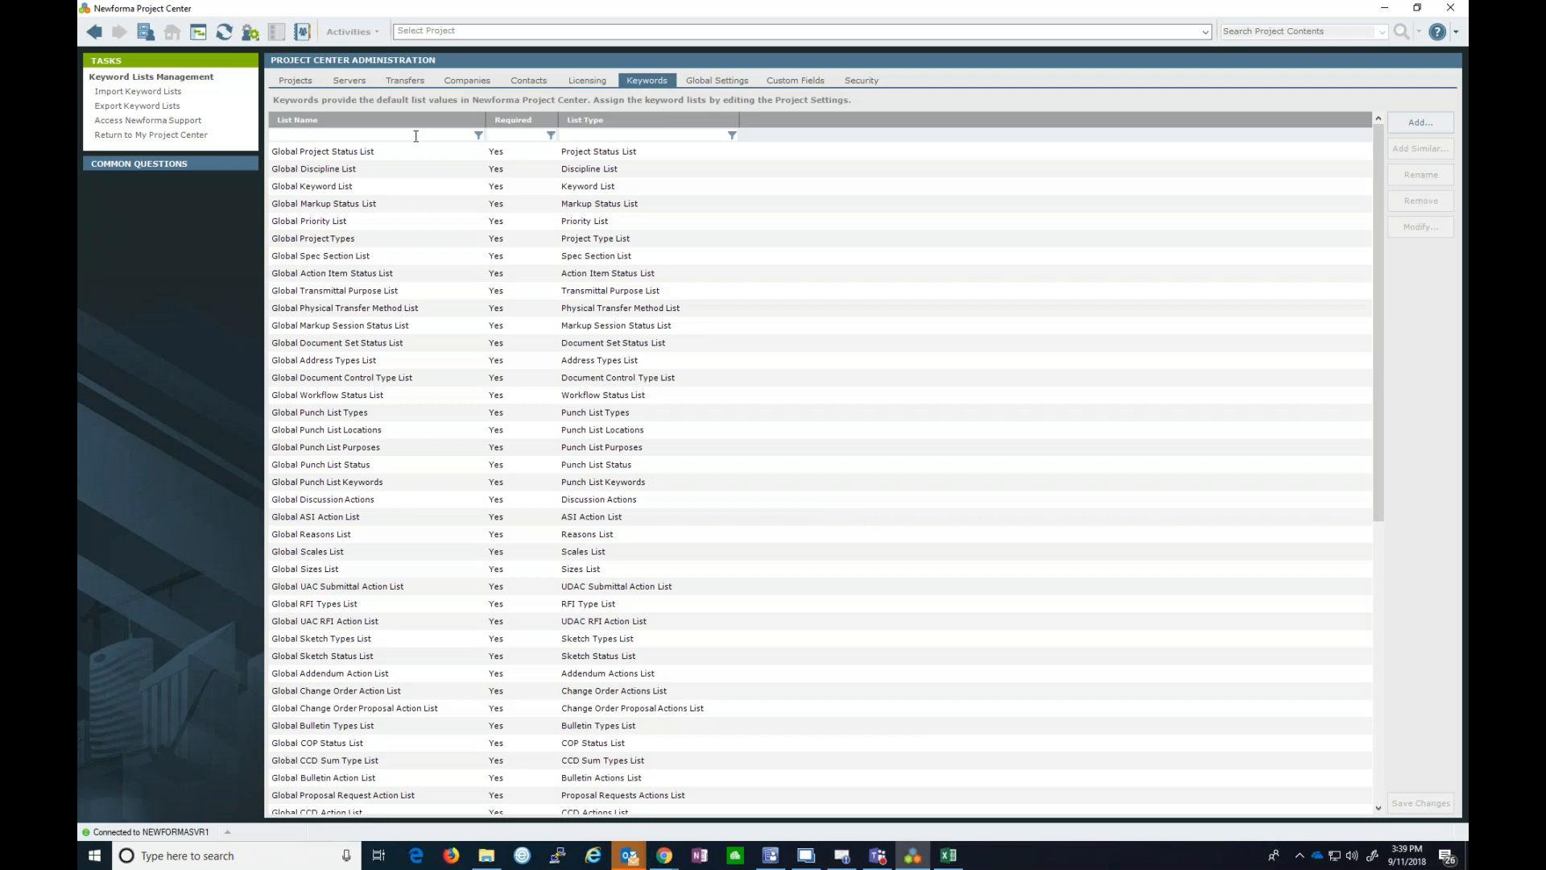
text(company)
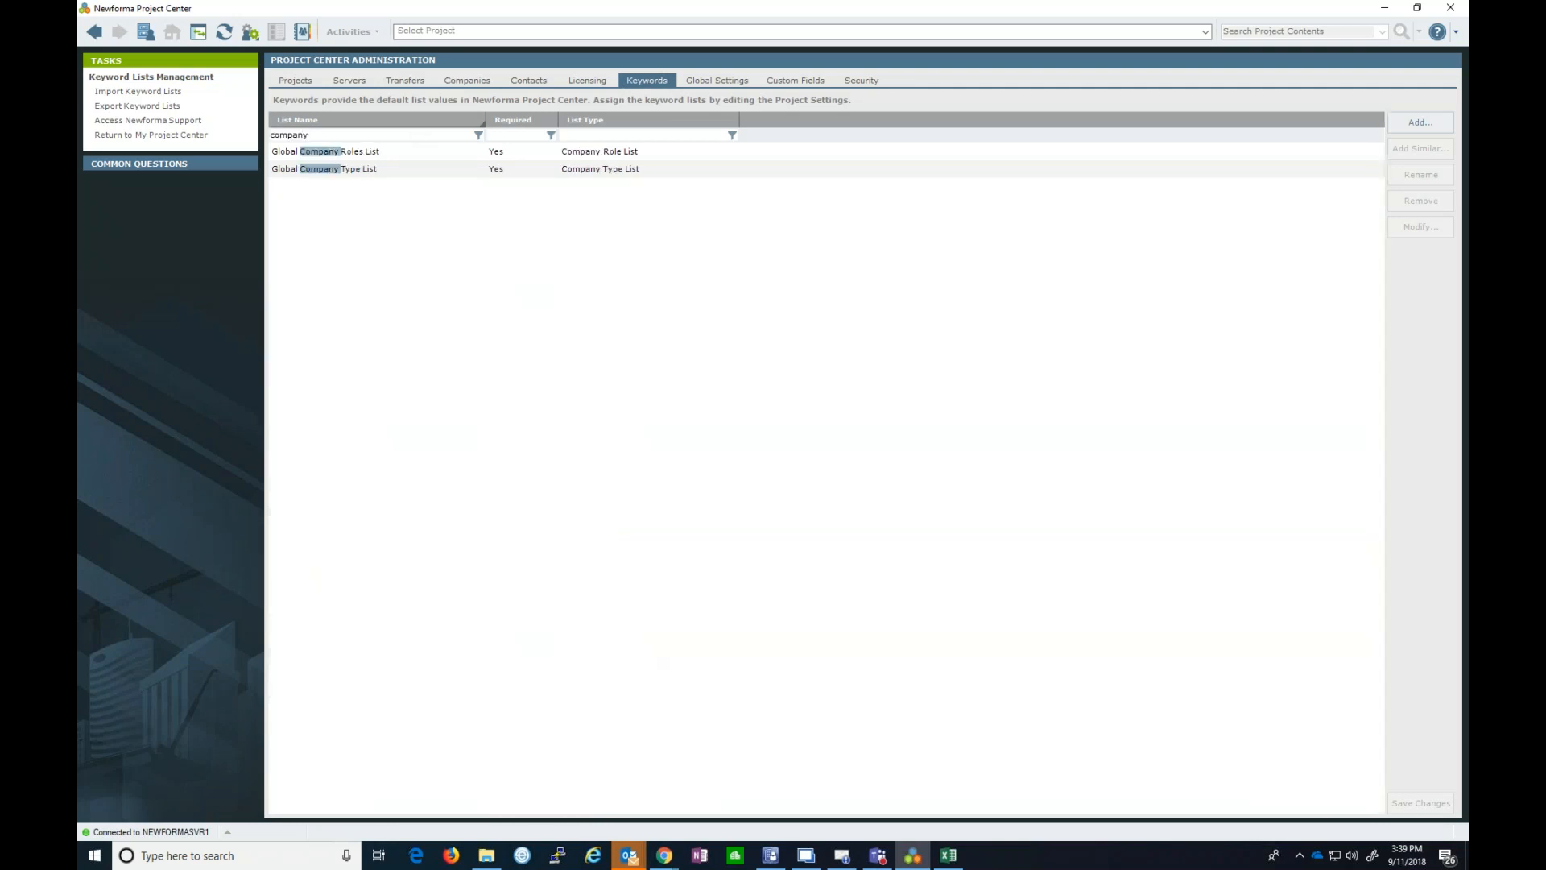
click(415, 168)
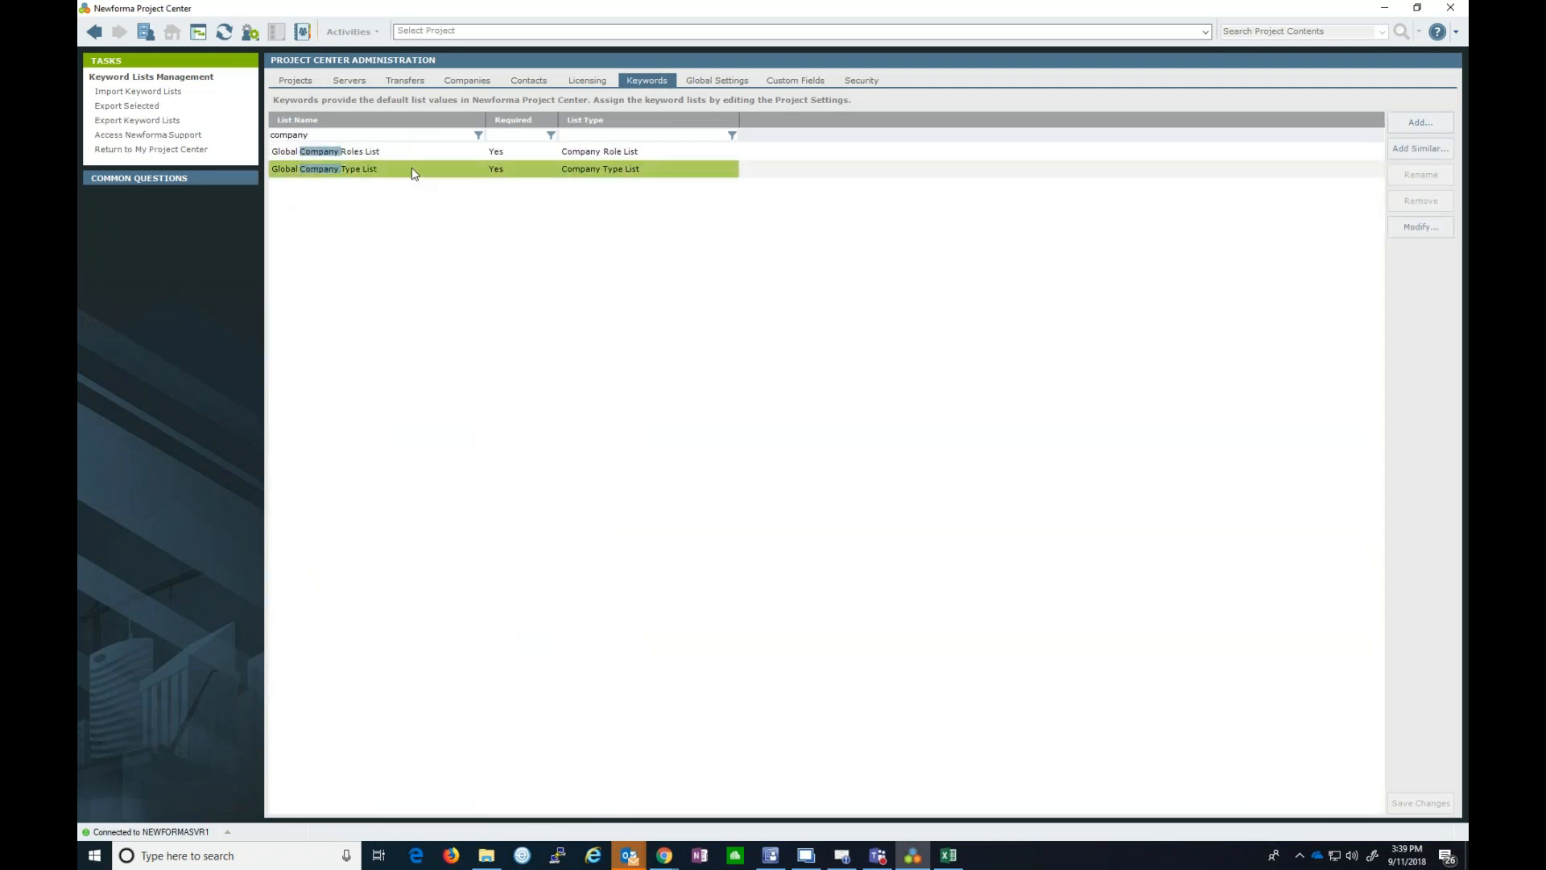
click(1421, 233)
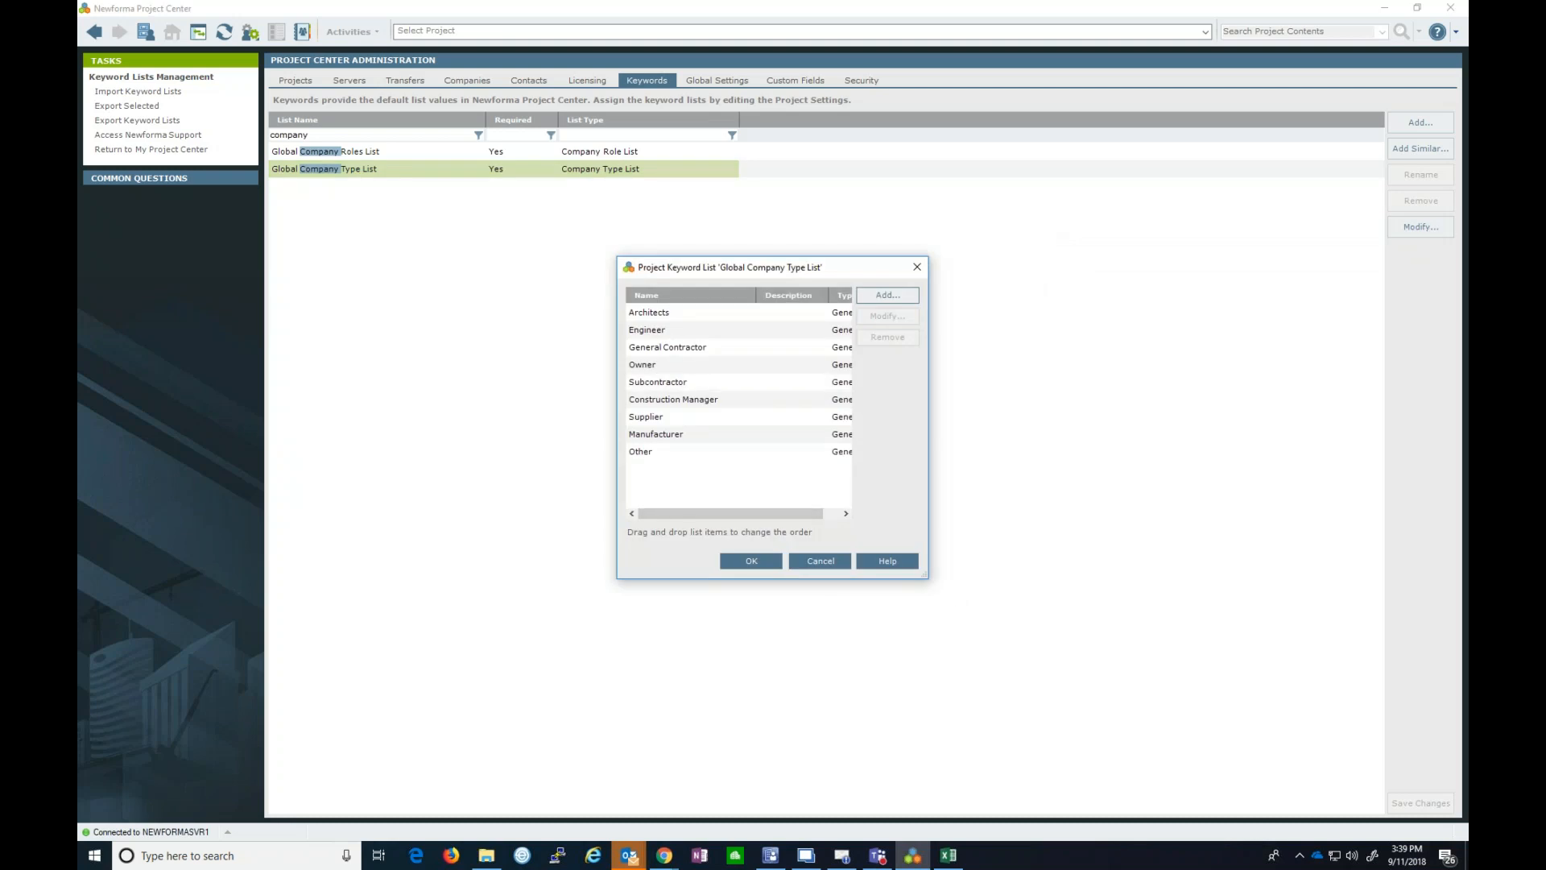
drag(926, 577, 920, 705)
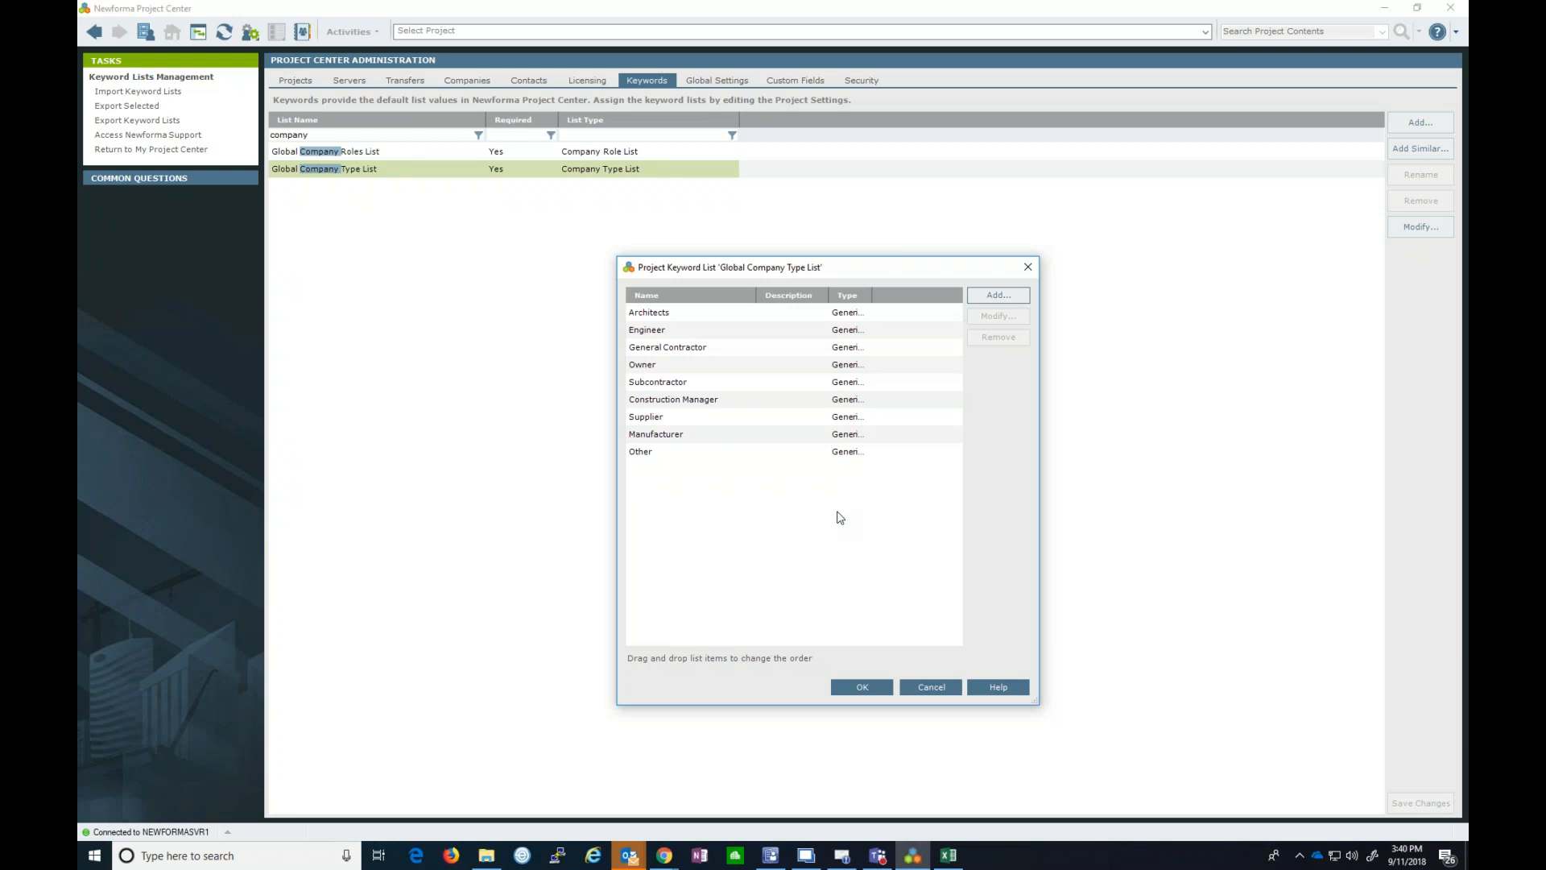
click(932, 688)
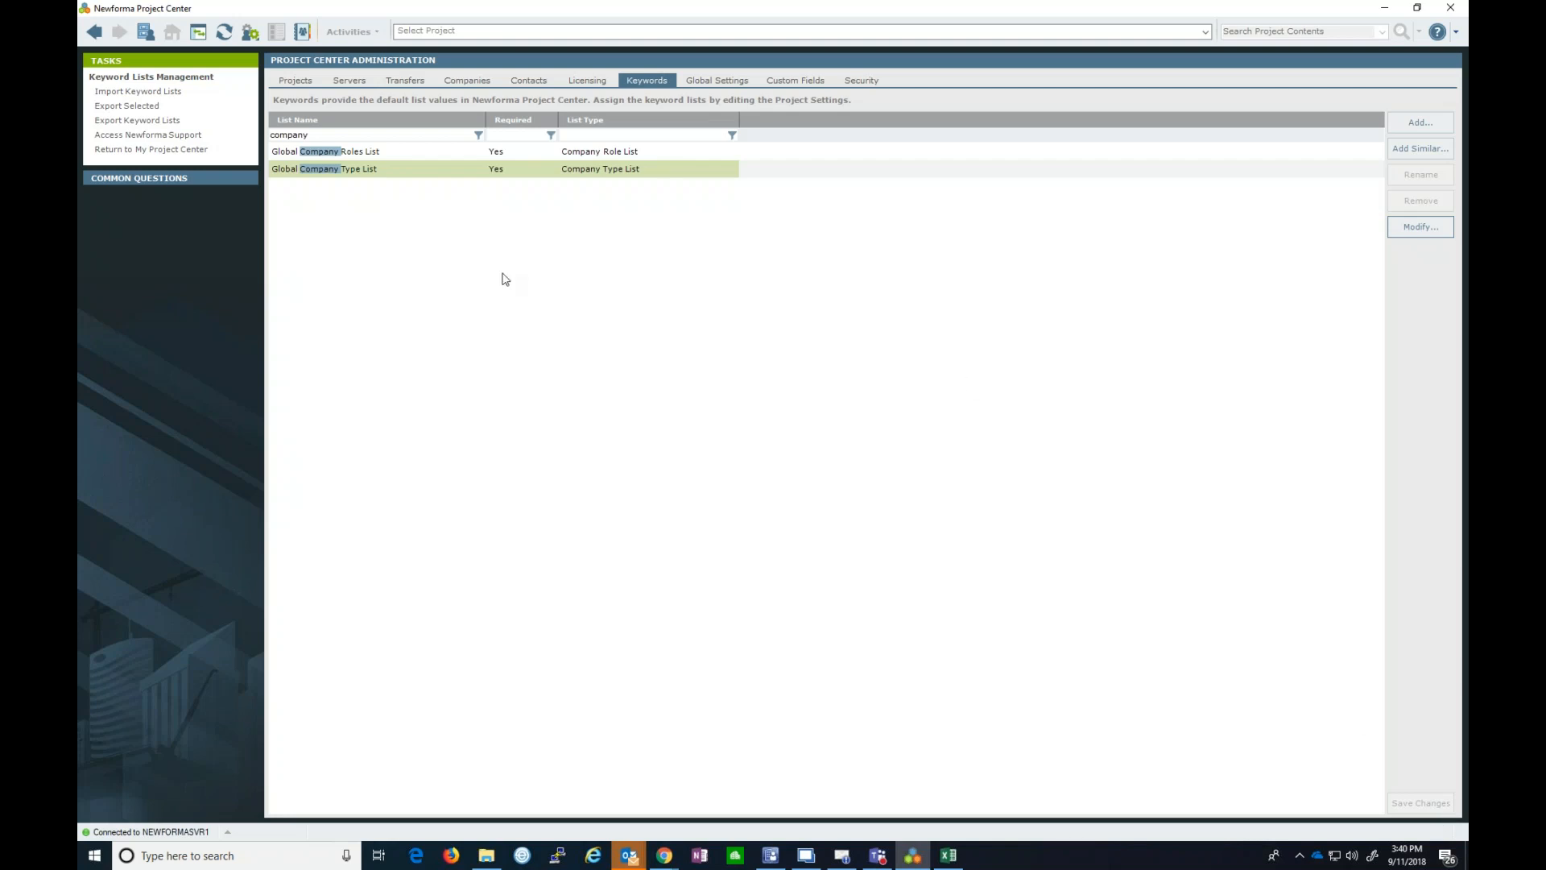
- Clear the 'company' filter and switch to Global Settings
drag(314, 135, 270, 134)
key(BackSpace)
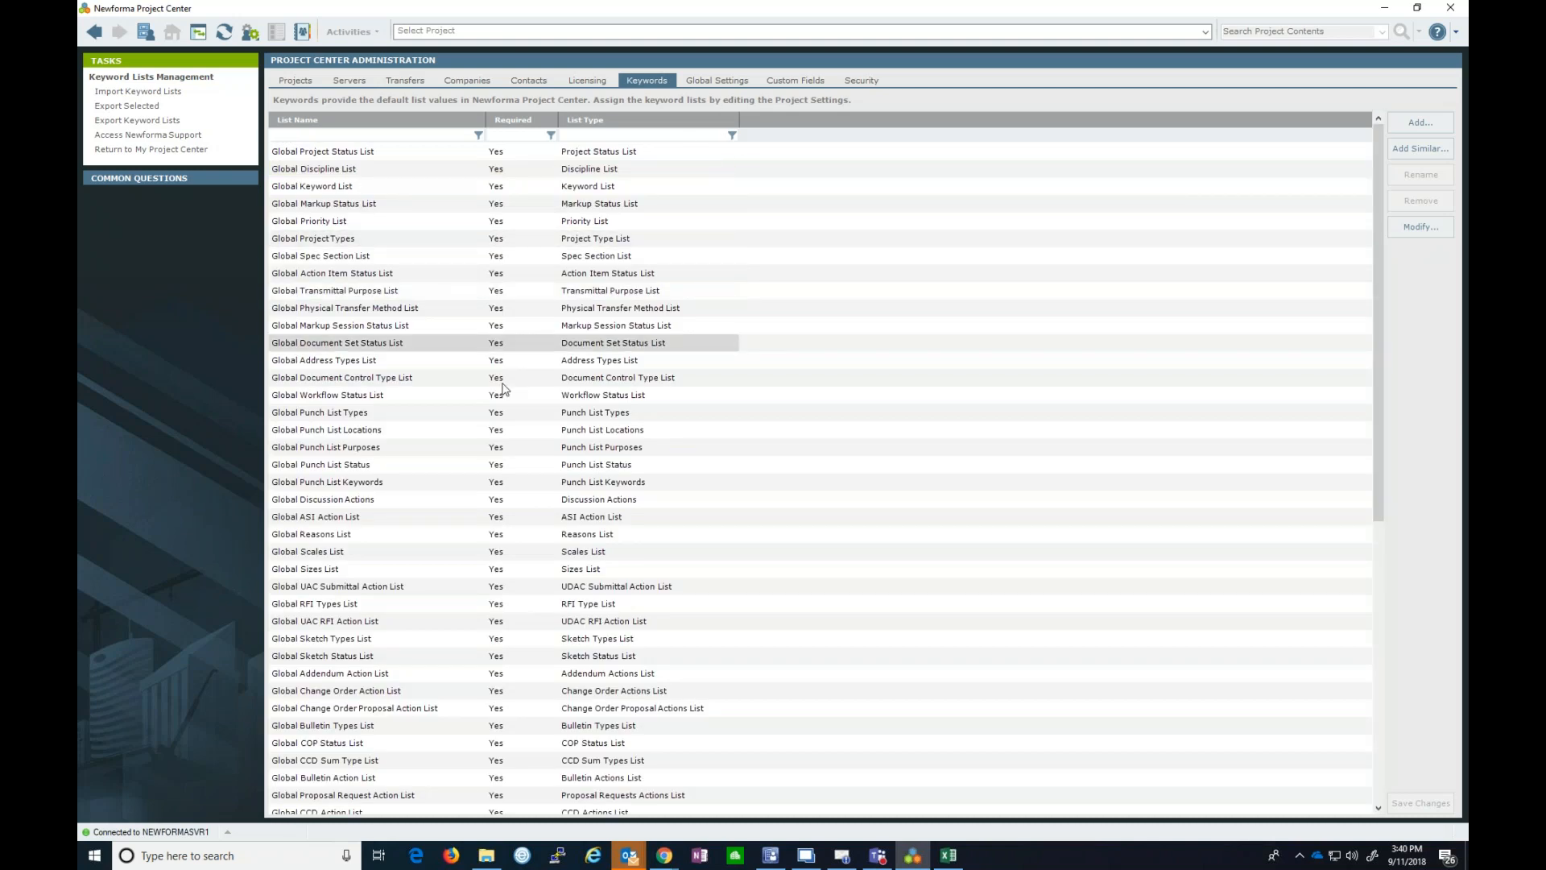
click(727, 84)
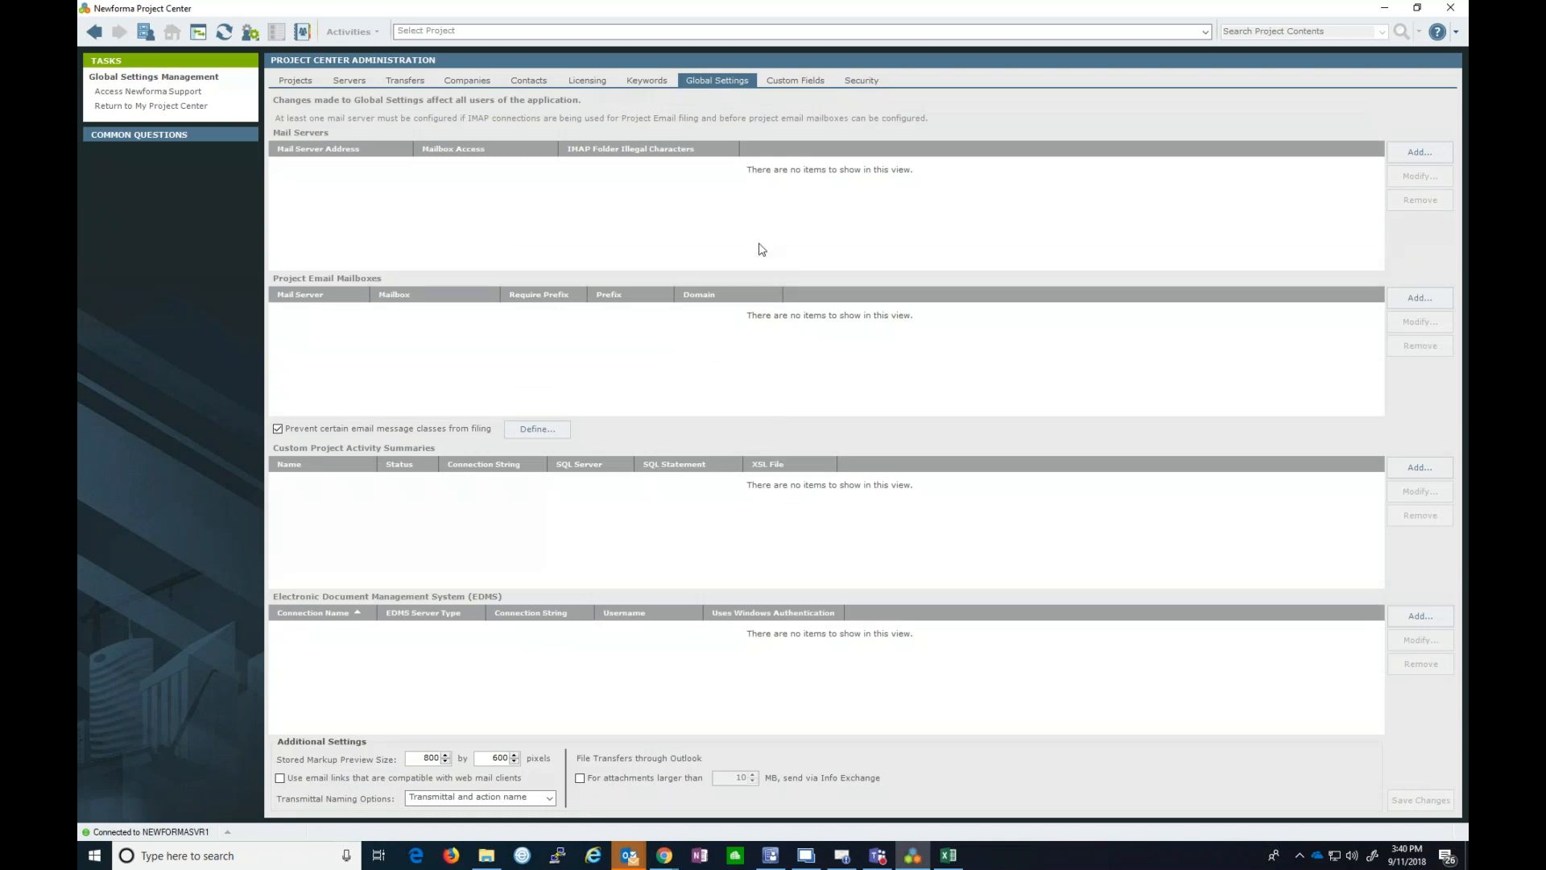
- Switch to the Custom Fields tab to see the custom field layouts
click(818, 85)
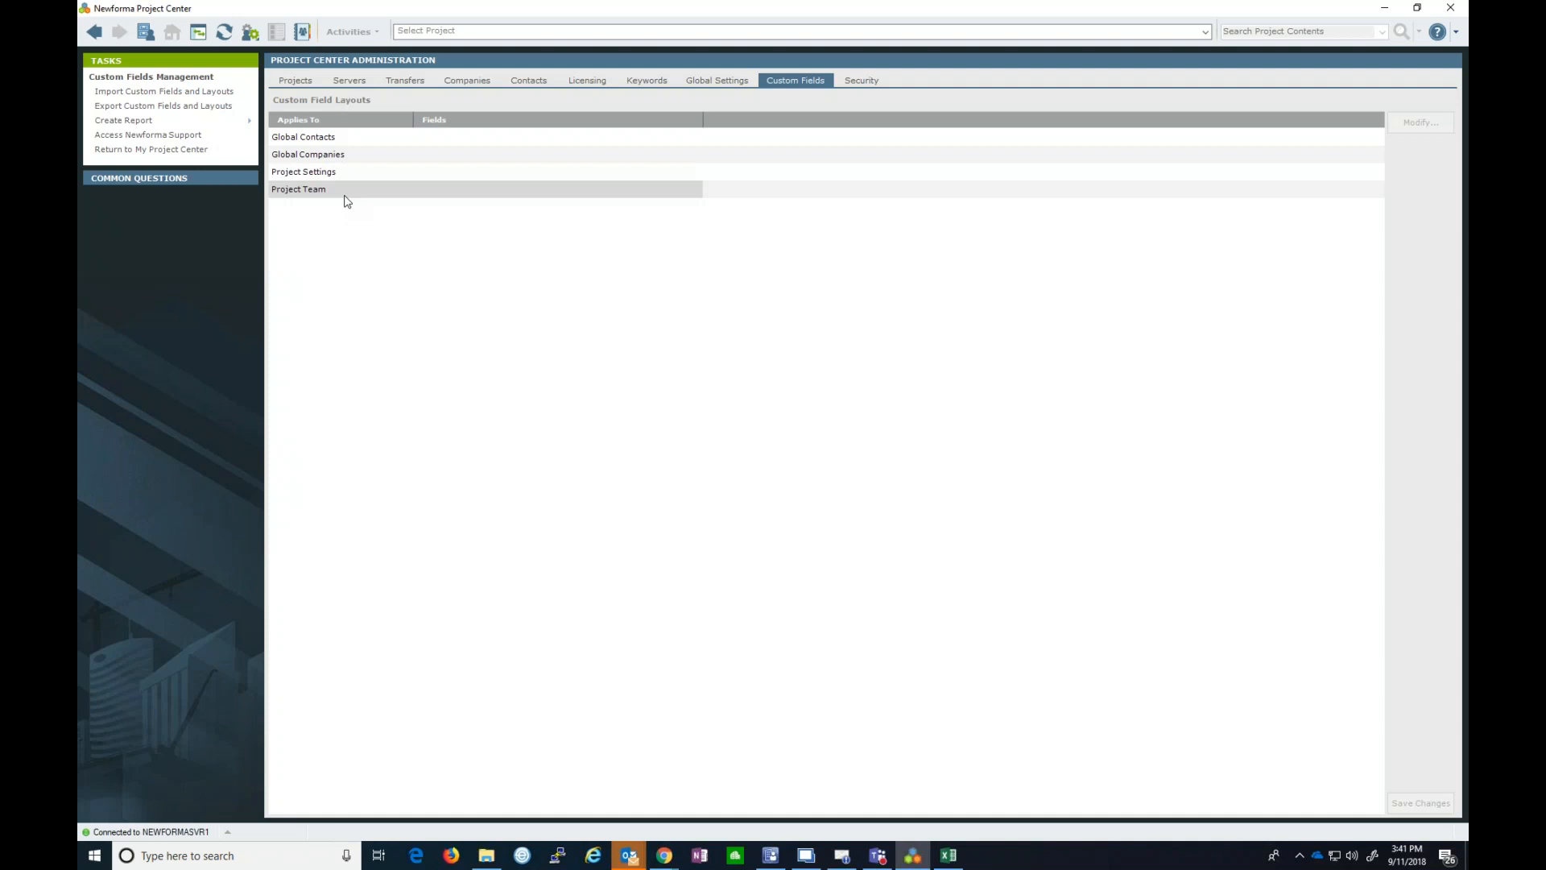
- Open the Global Contacts layout for editing and start a new custom field
click(348, 145)
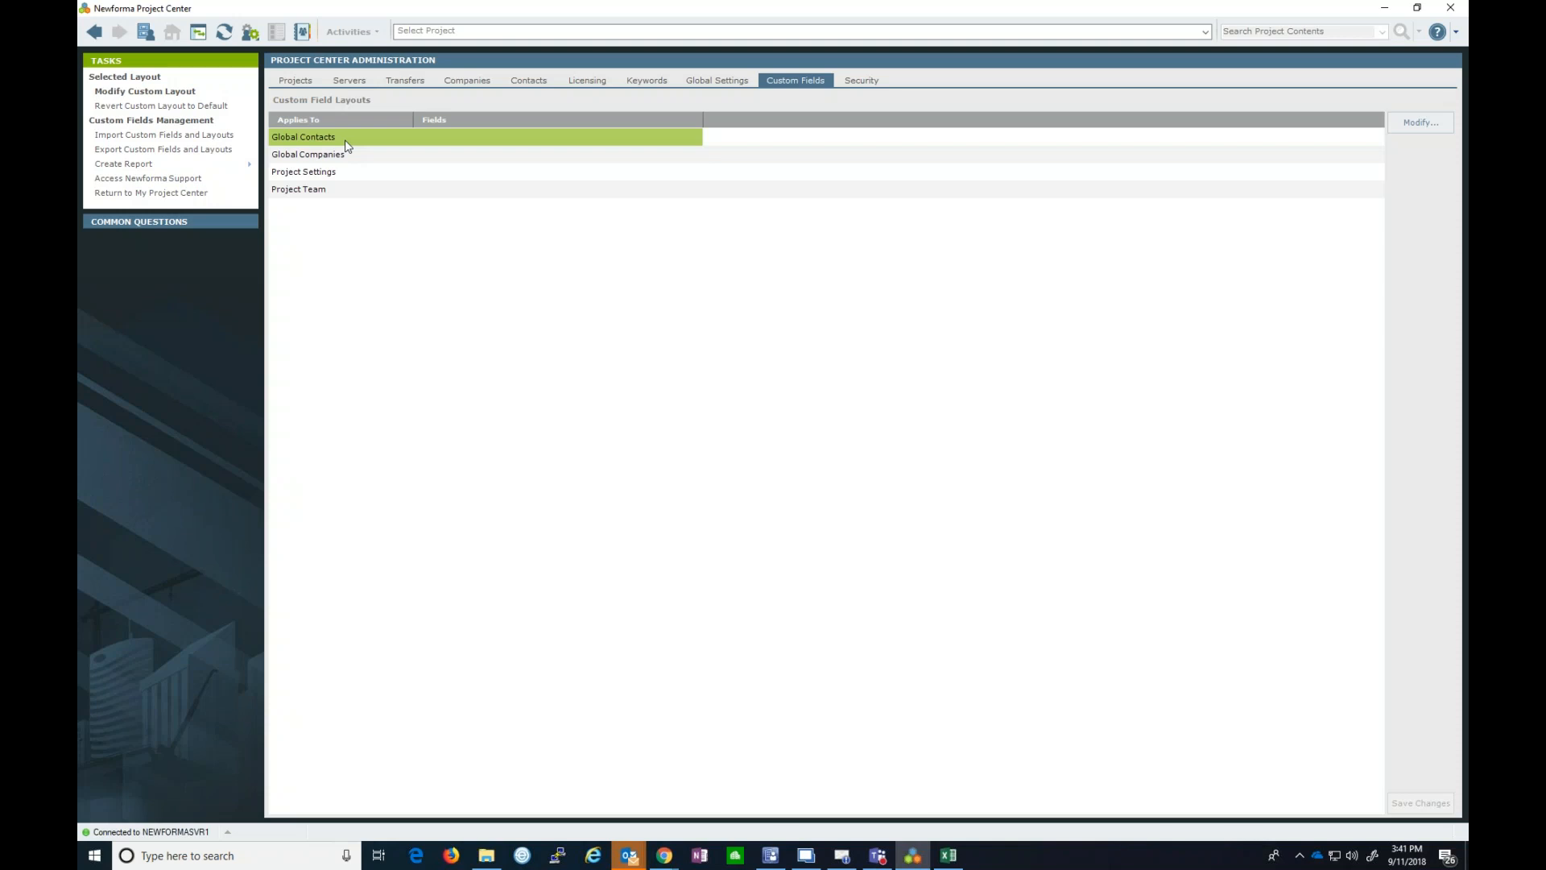
click(1389, 132)
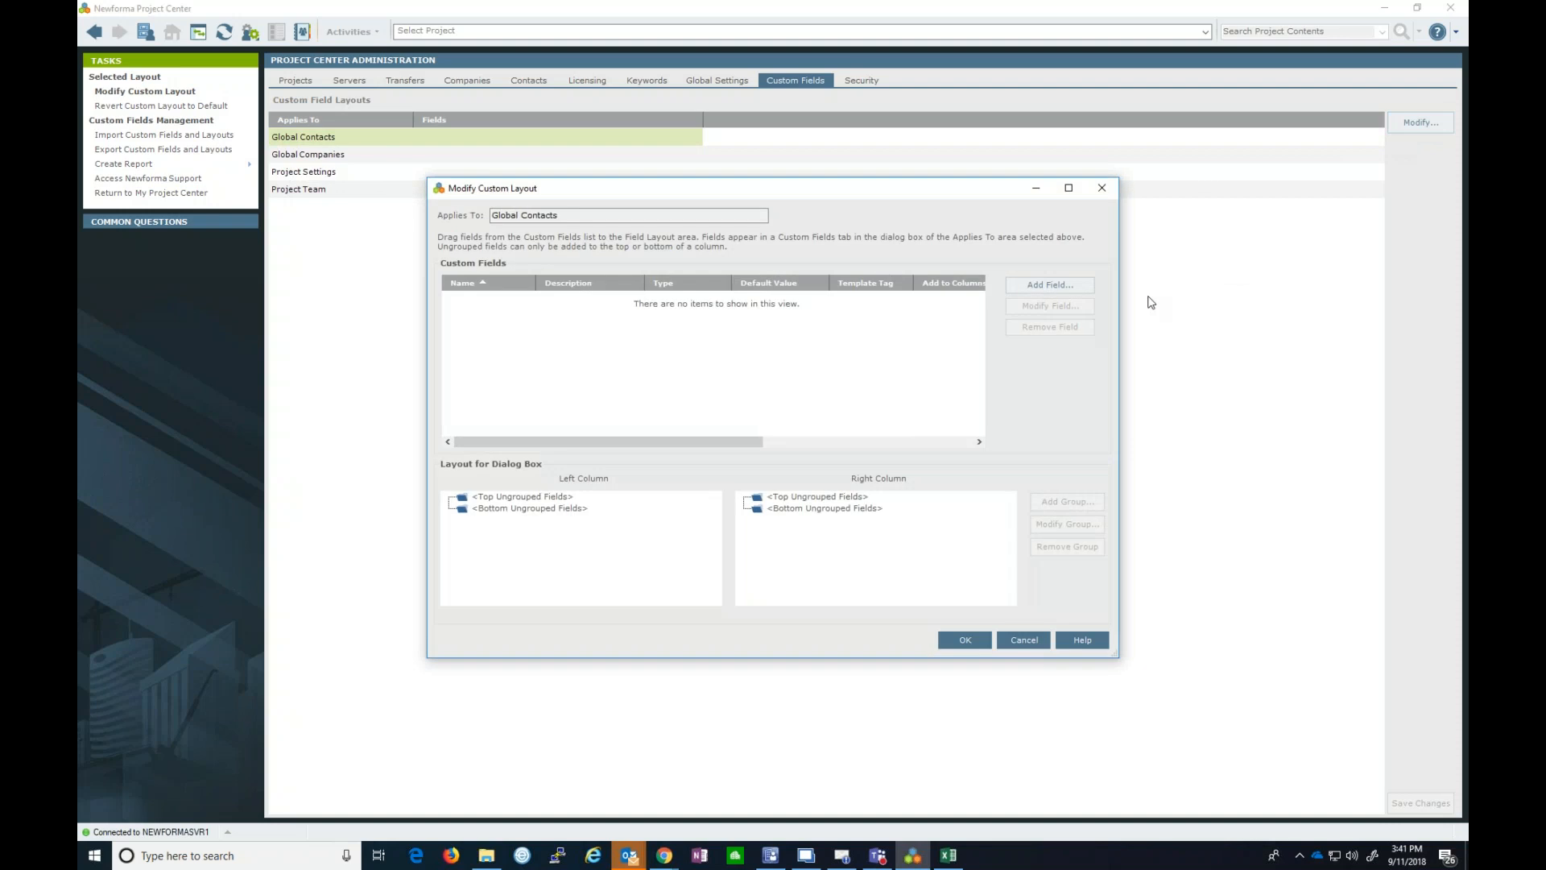
click(1032, 285)
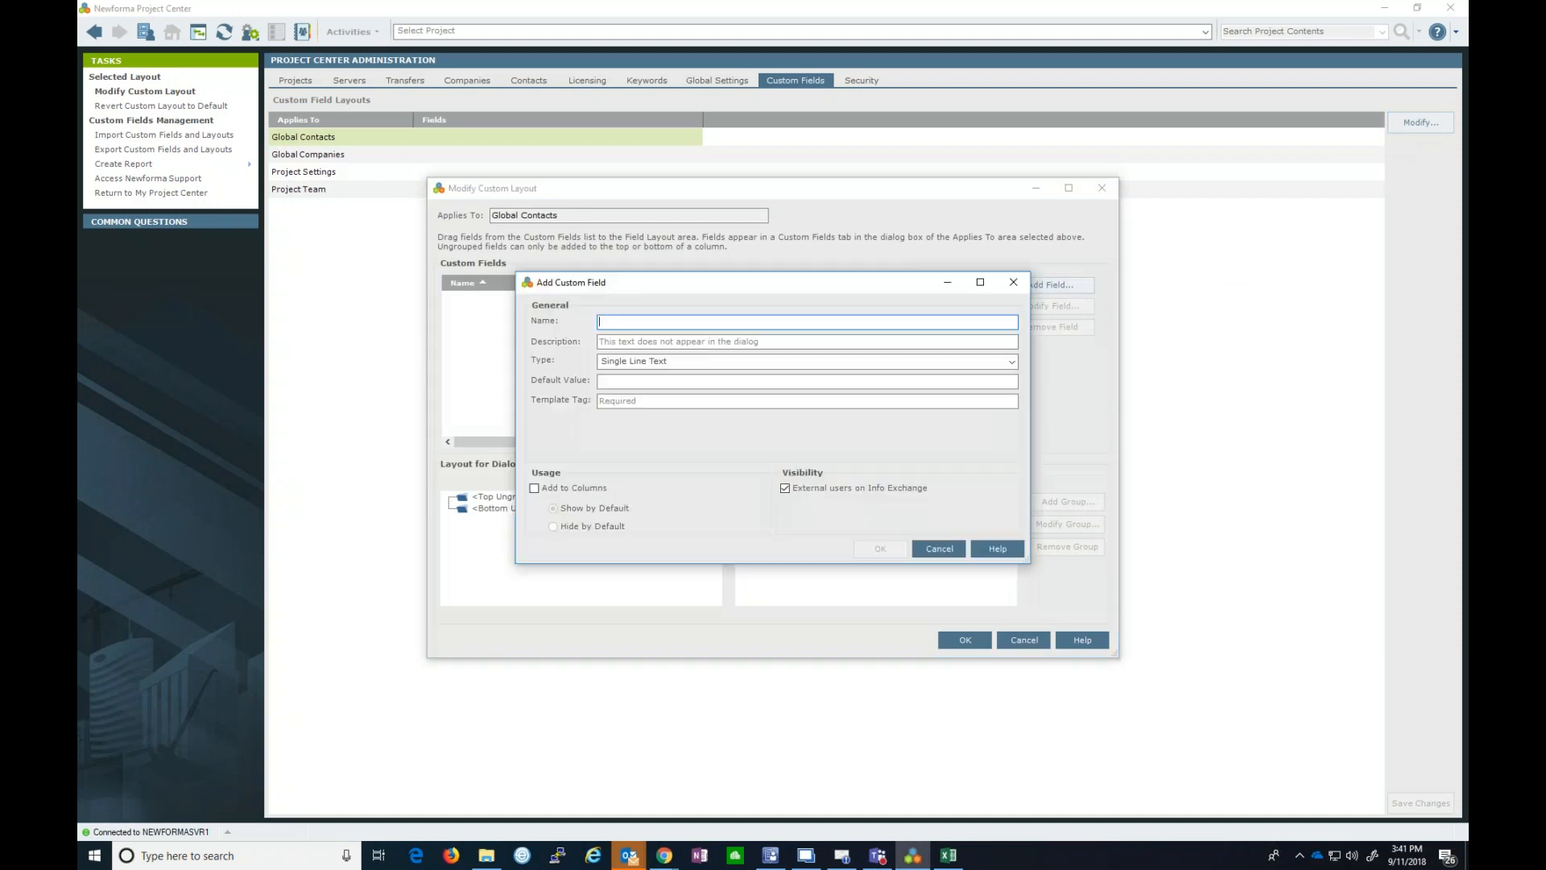
click(1011, 361)
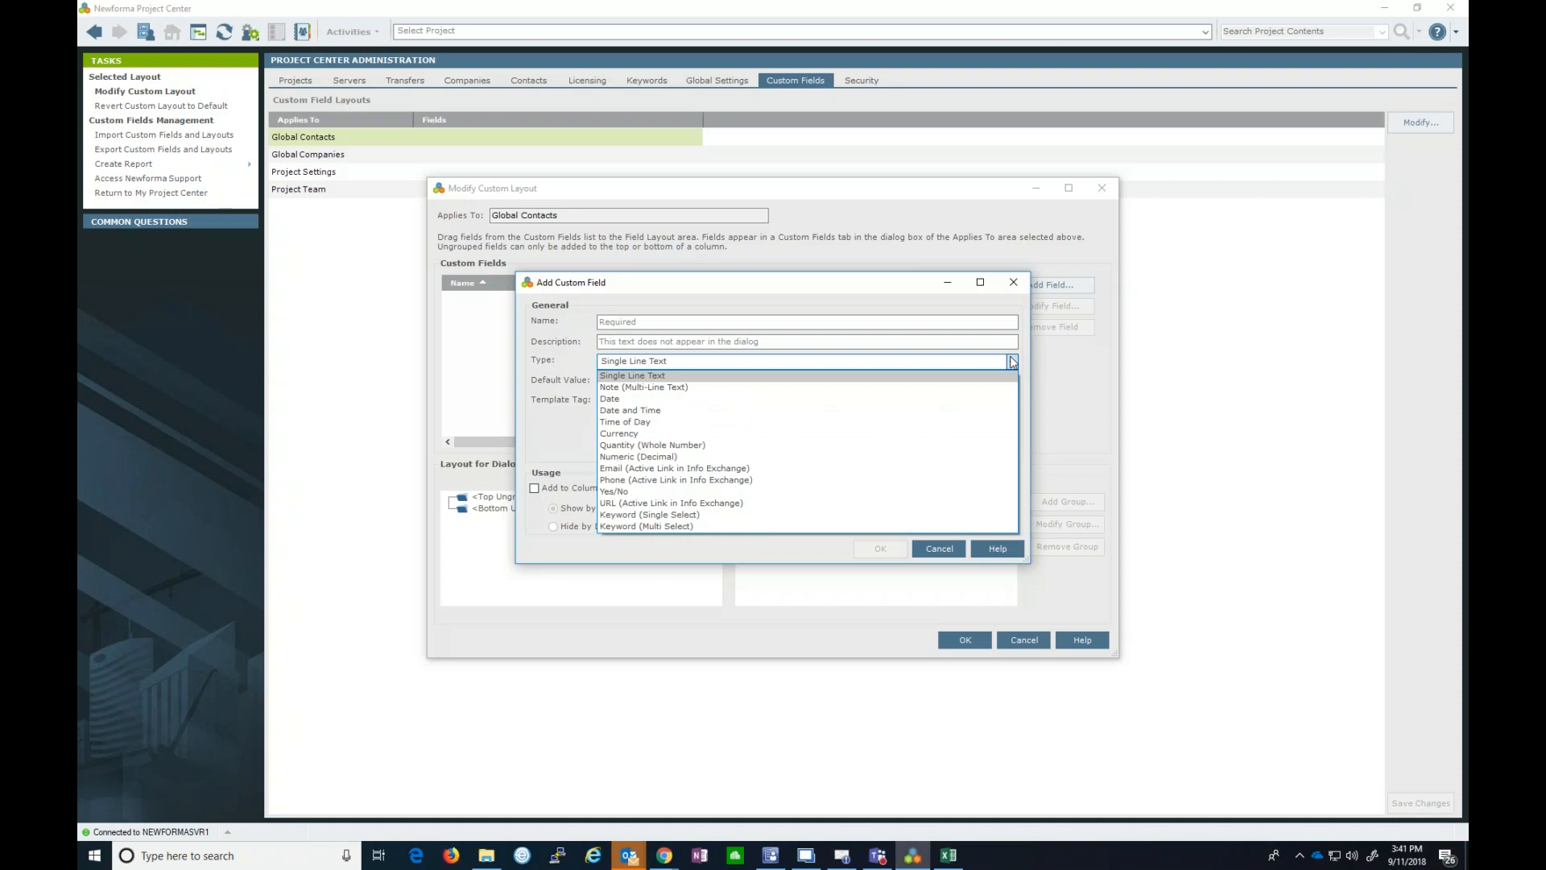
click(1026, 370)
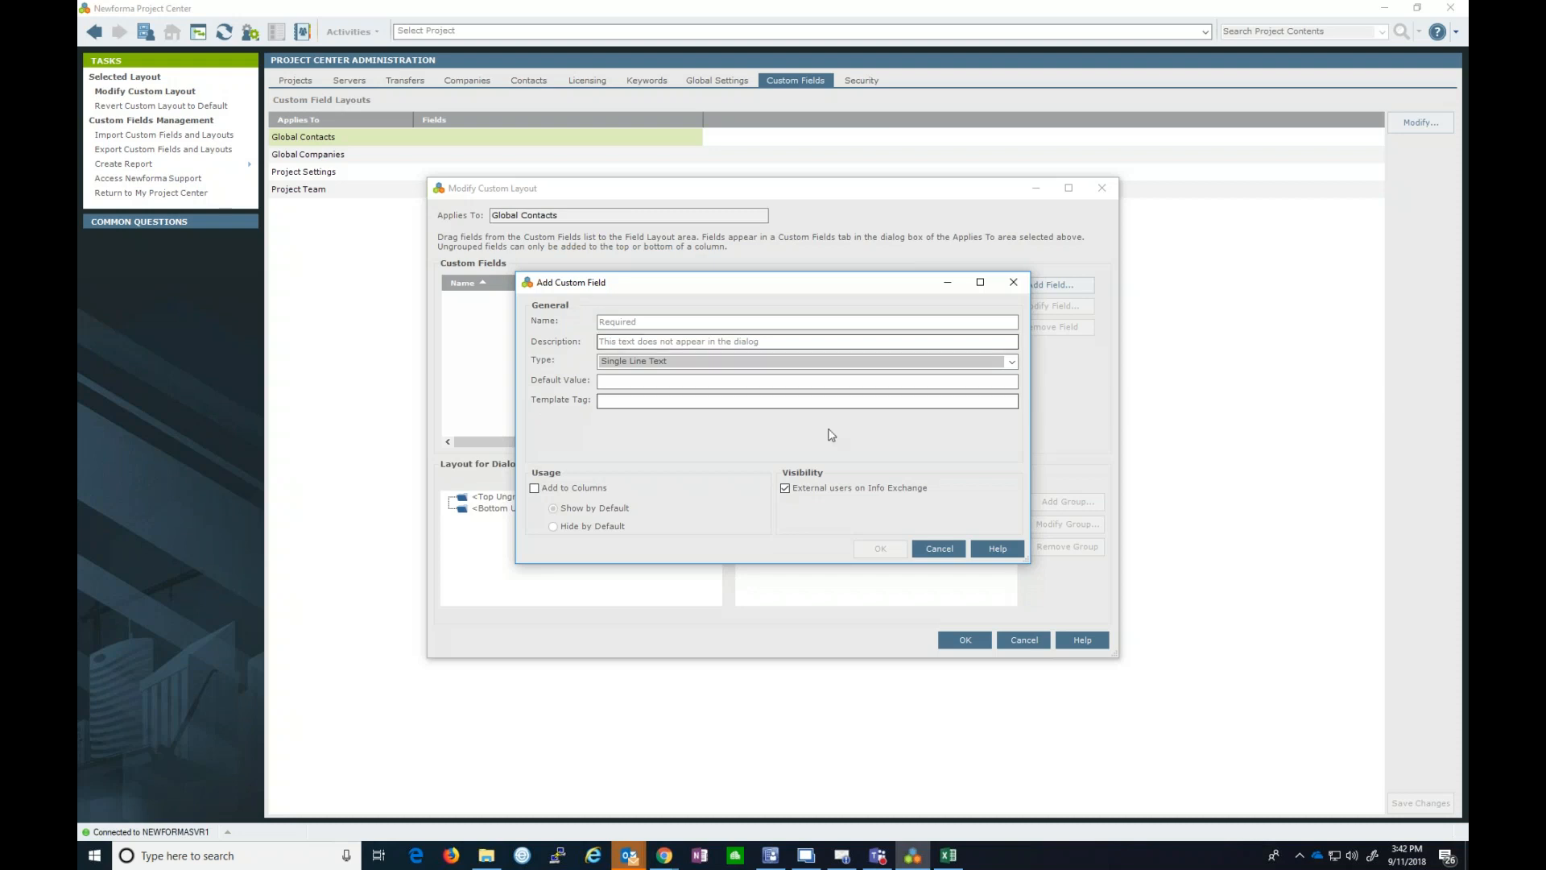
- Create a Yes/No custom field named 'Holiday Card', shown as a column
click(717, 322)
text(Holiday Card)
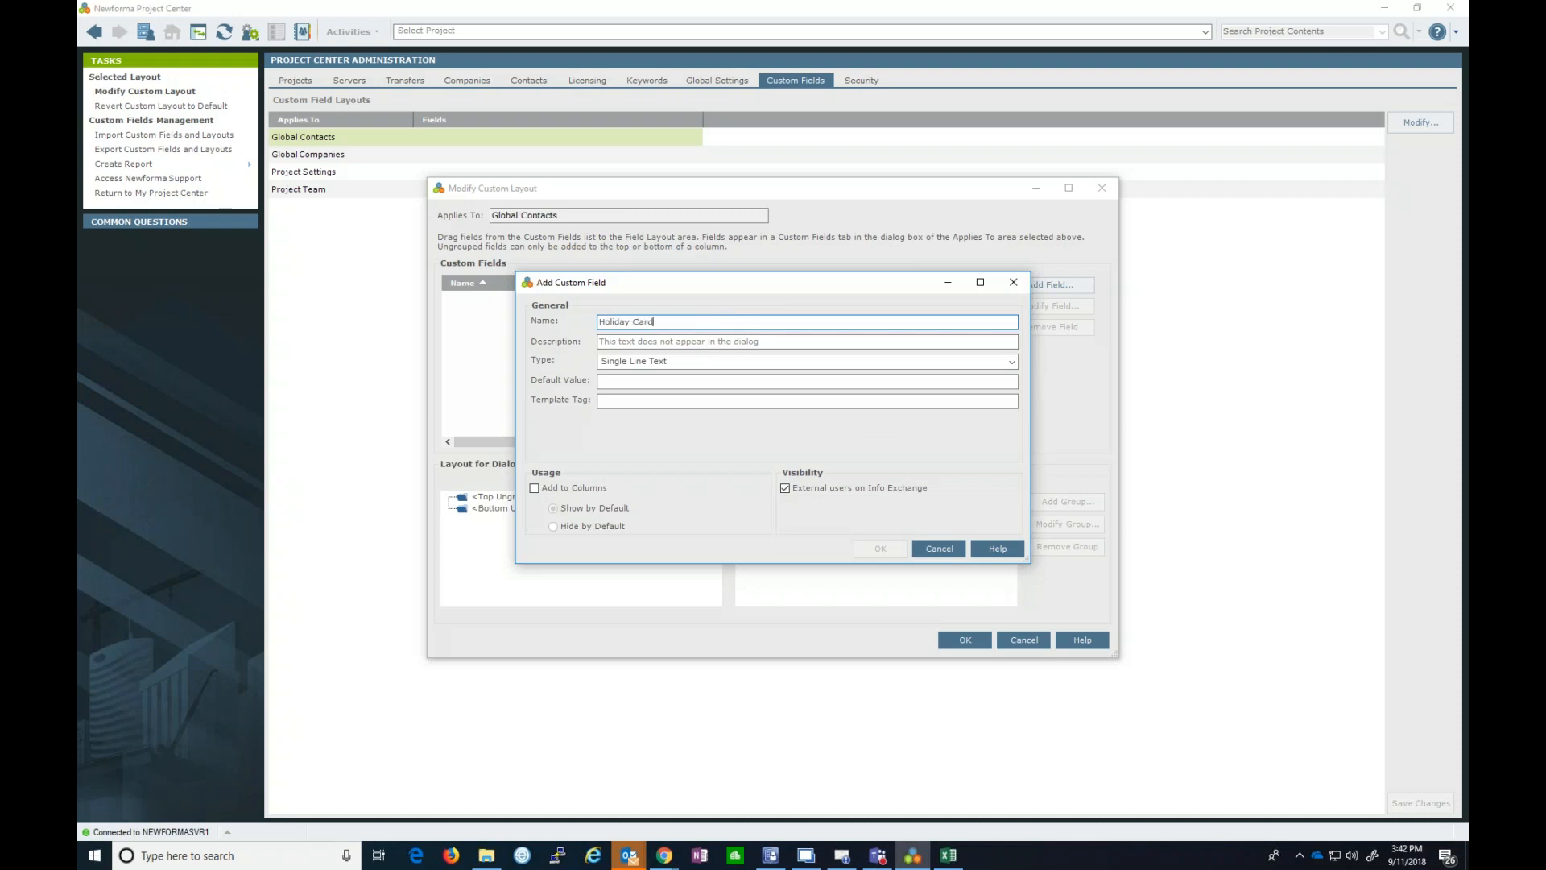
click(984, 361)
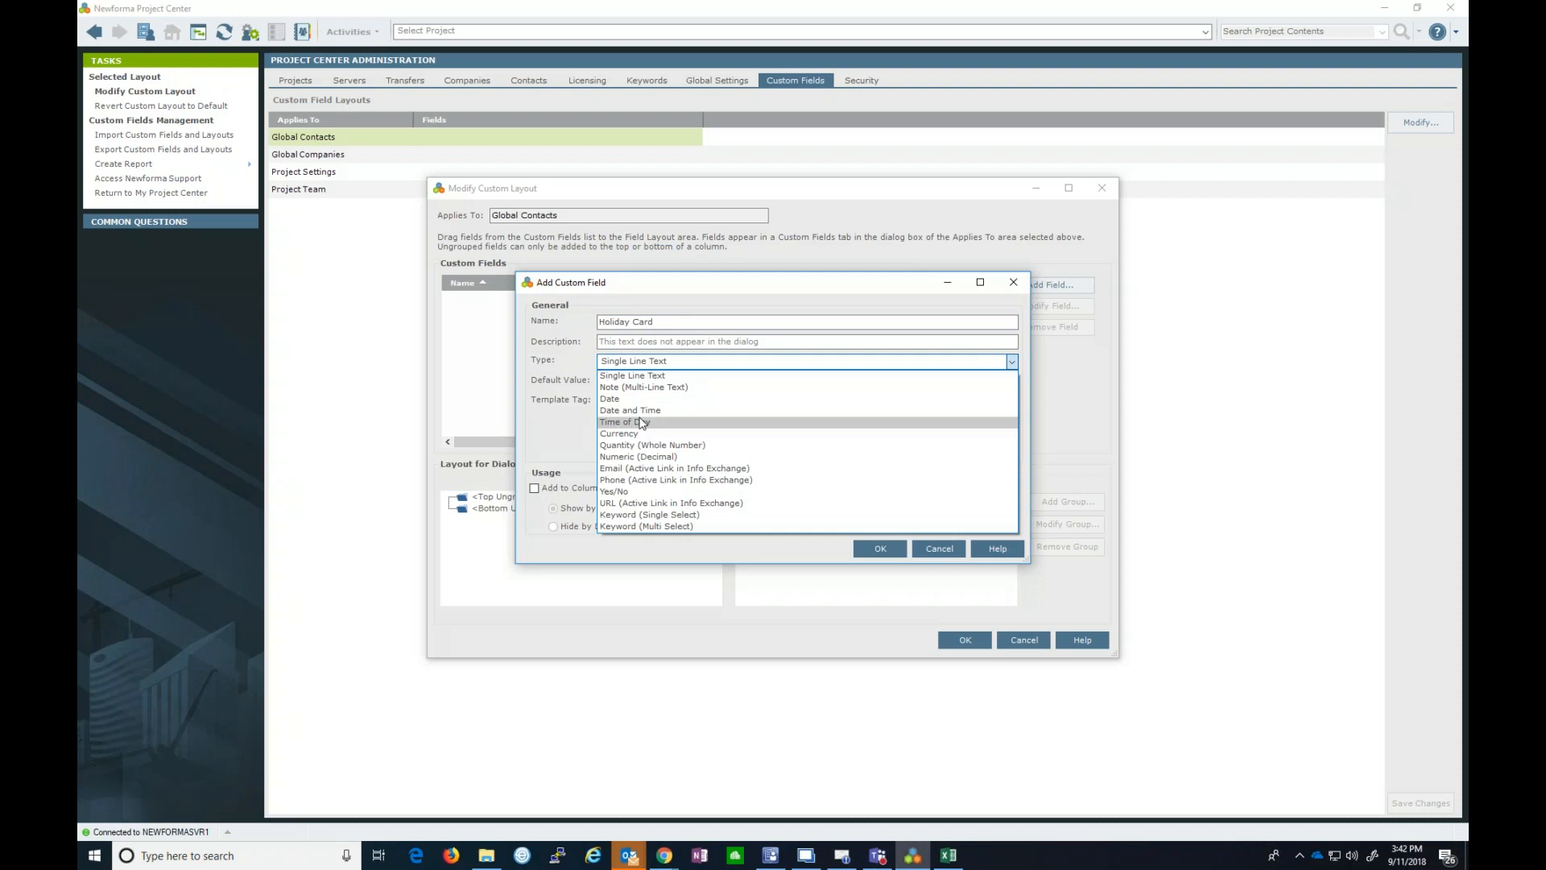
click(616, 491)
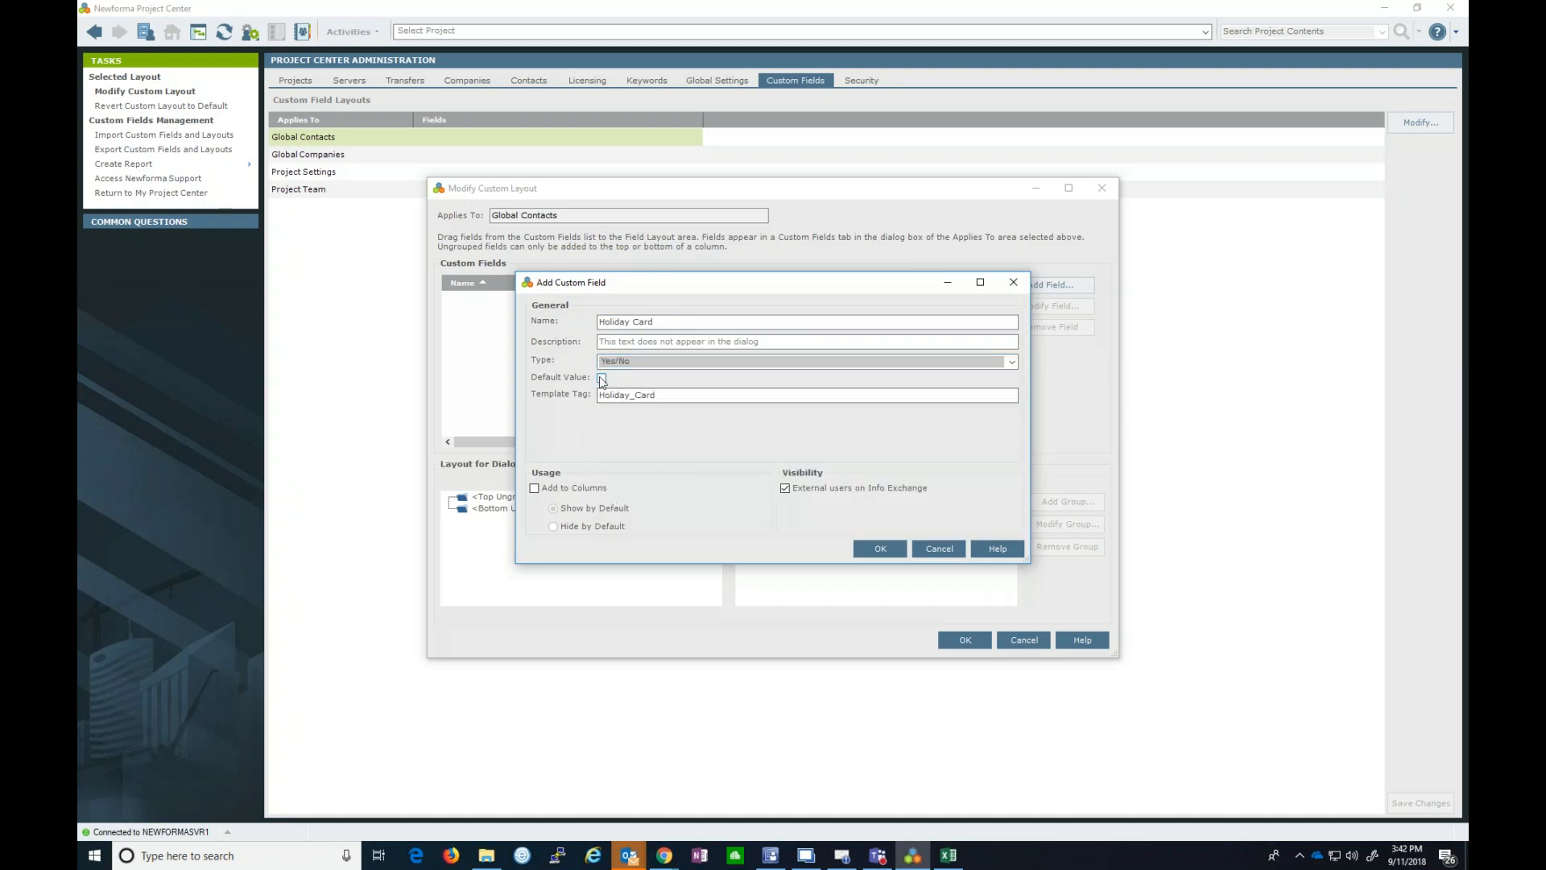
click(534, 488)
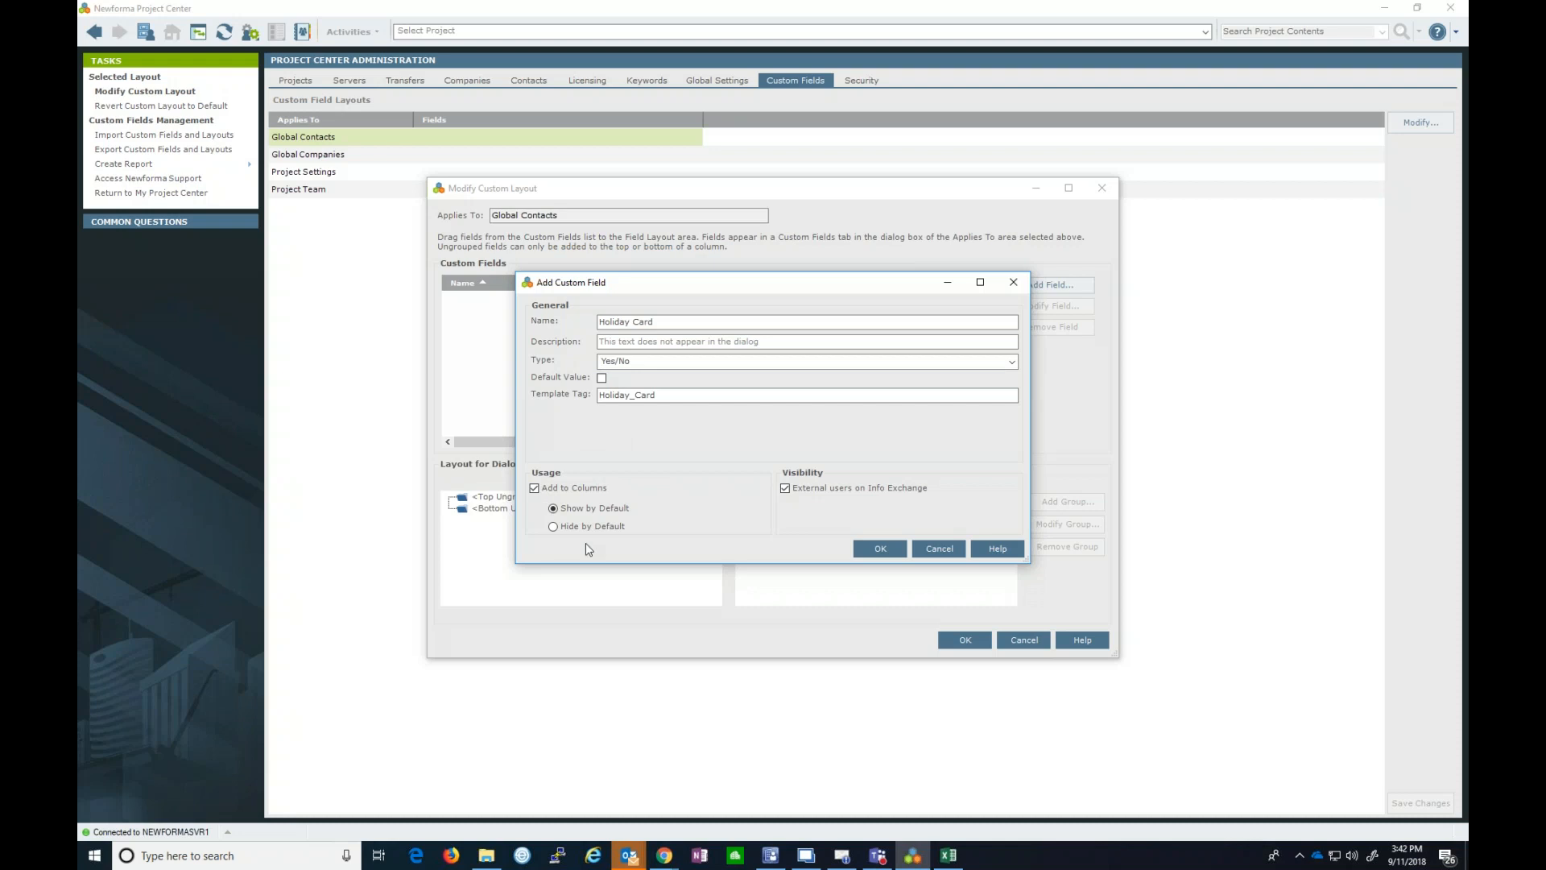
click(880, 549)
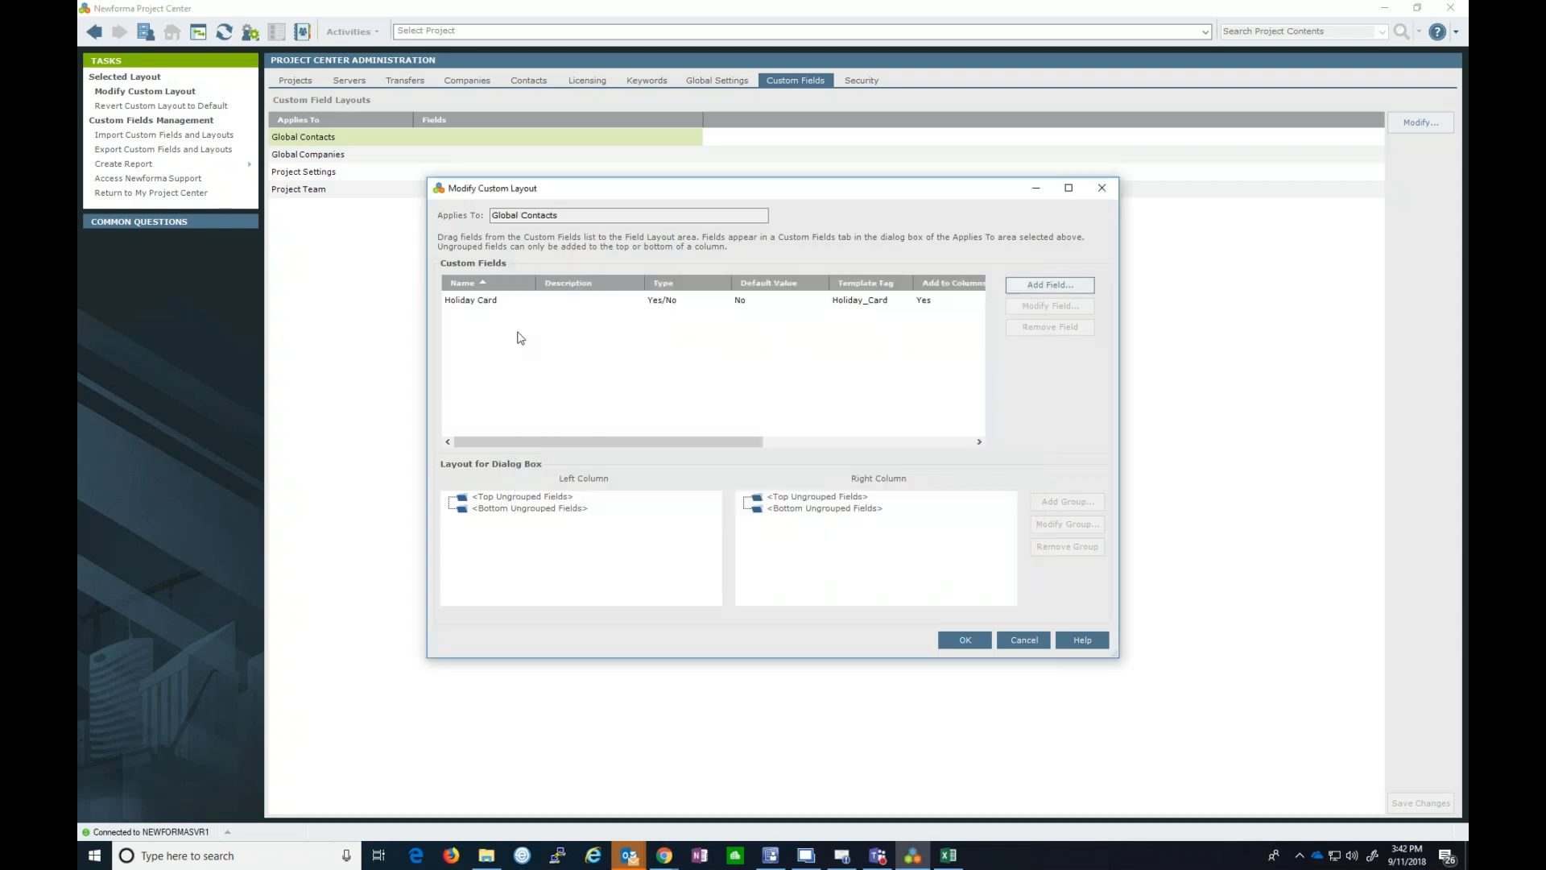
- Place Holiday Card at the top of the layout and save the custom field changes
drag(495, 300, 552, 504)
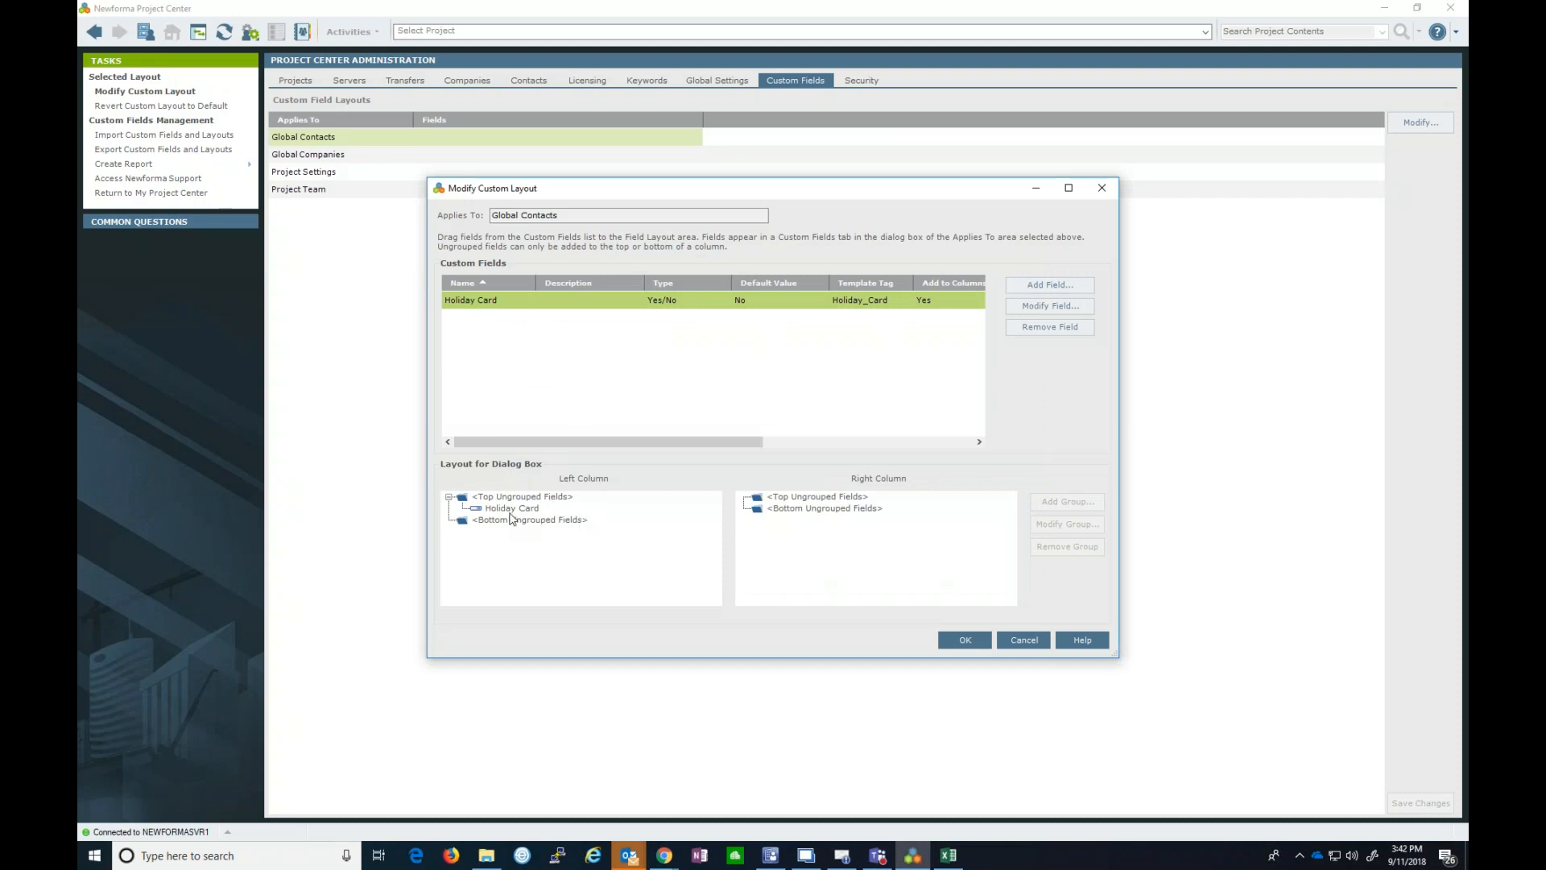
click(957, 644)
click(1395, 801)
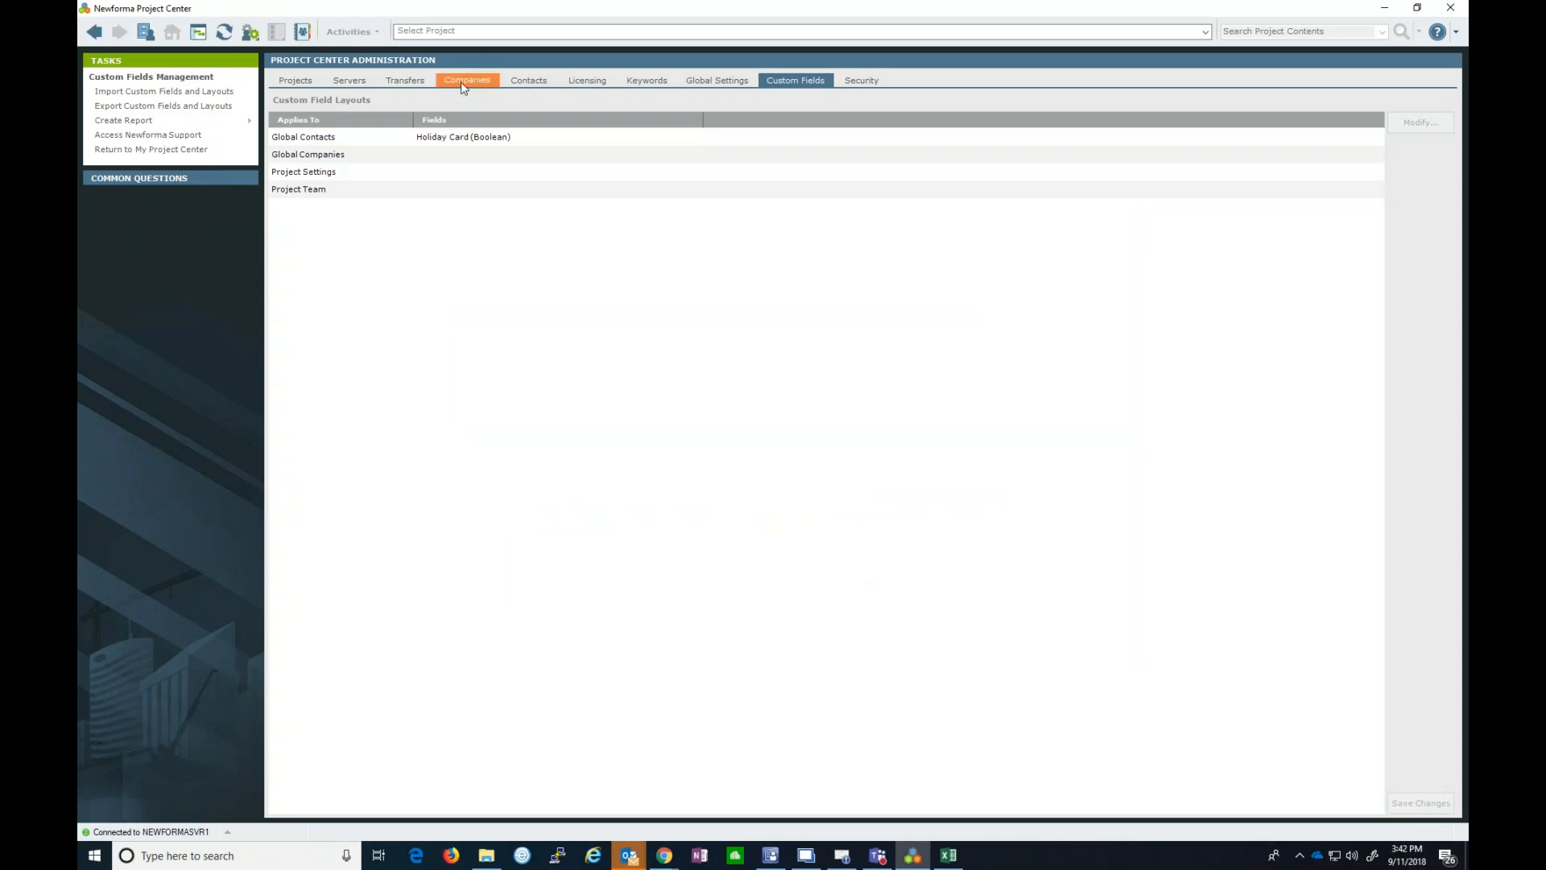
- Refresh the contacts, then open a JNE Consulting contact's custom fields in Modify Contact
click(520, 76)
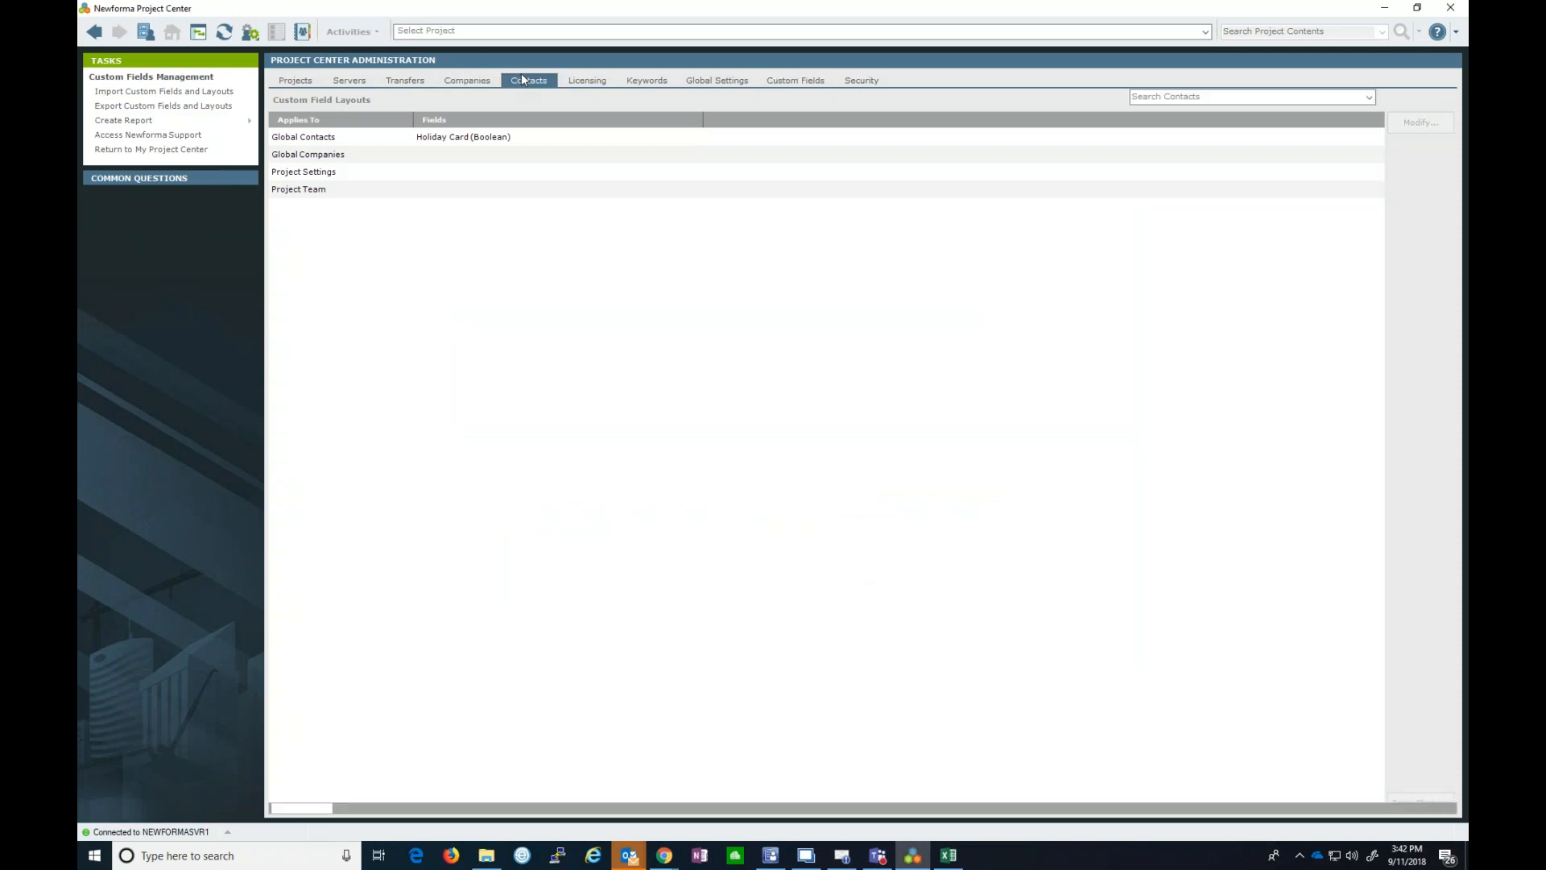
click(353, 169)
click(224, 33)
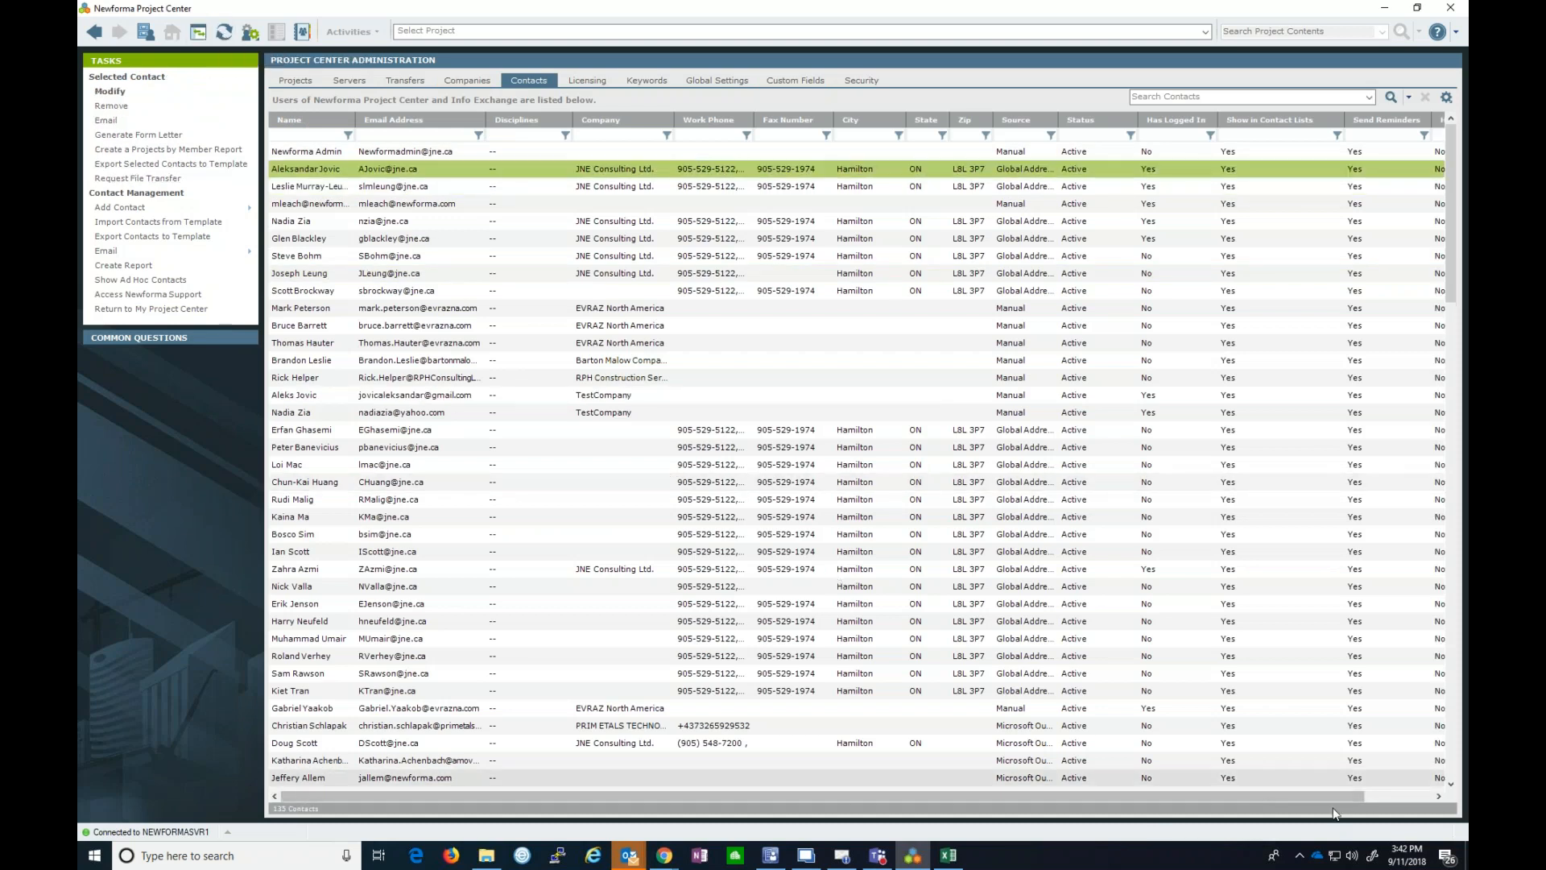
drag(1346, 802, 1375, 794)
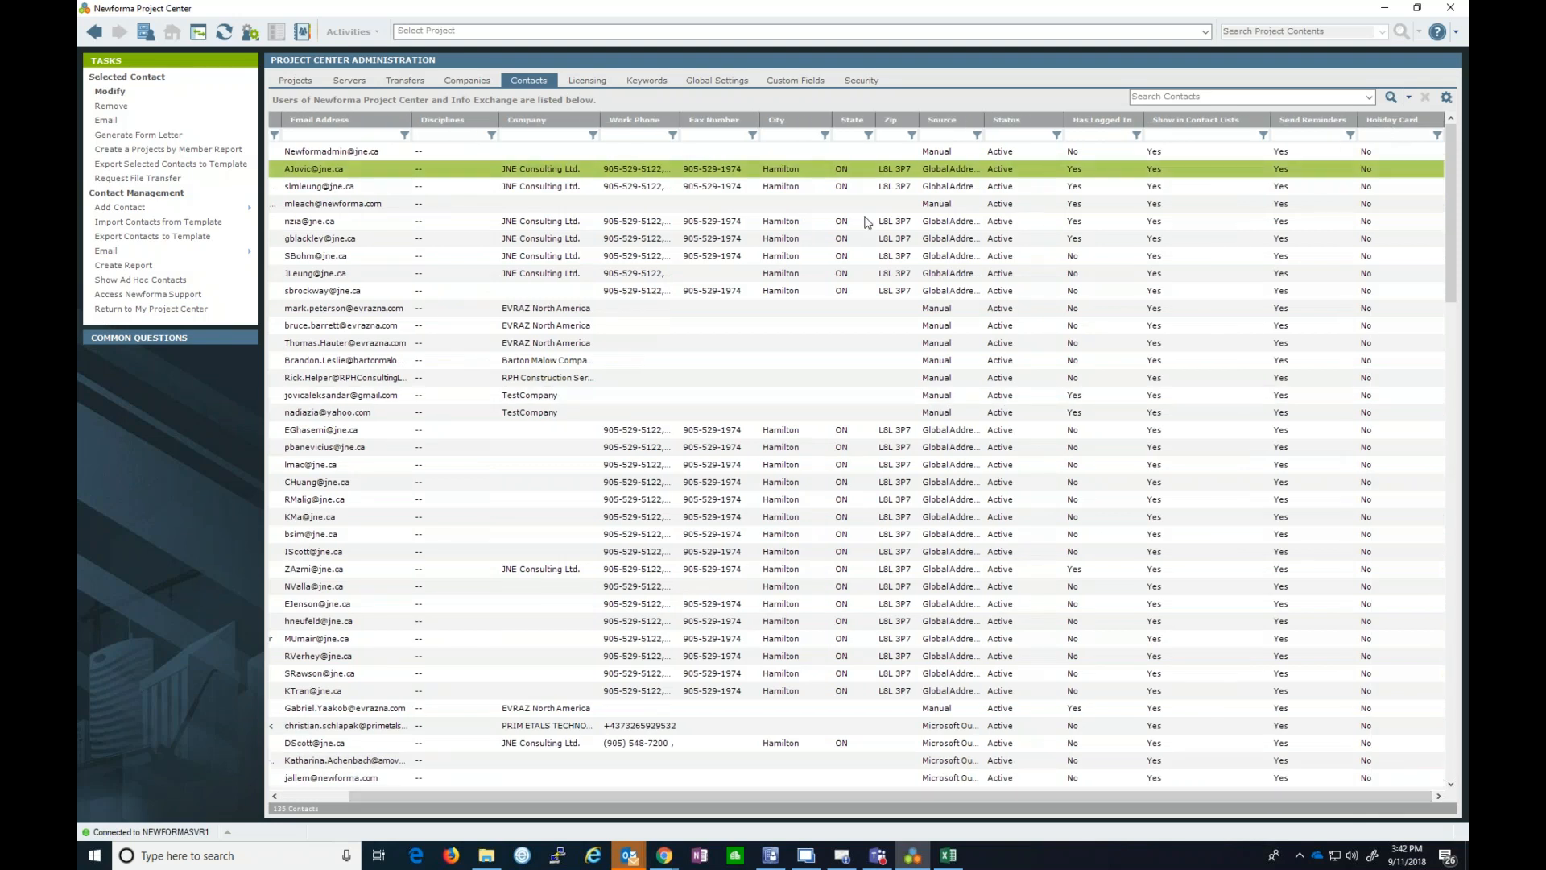
click(103, 92)
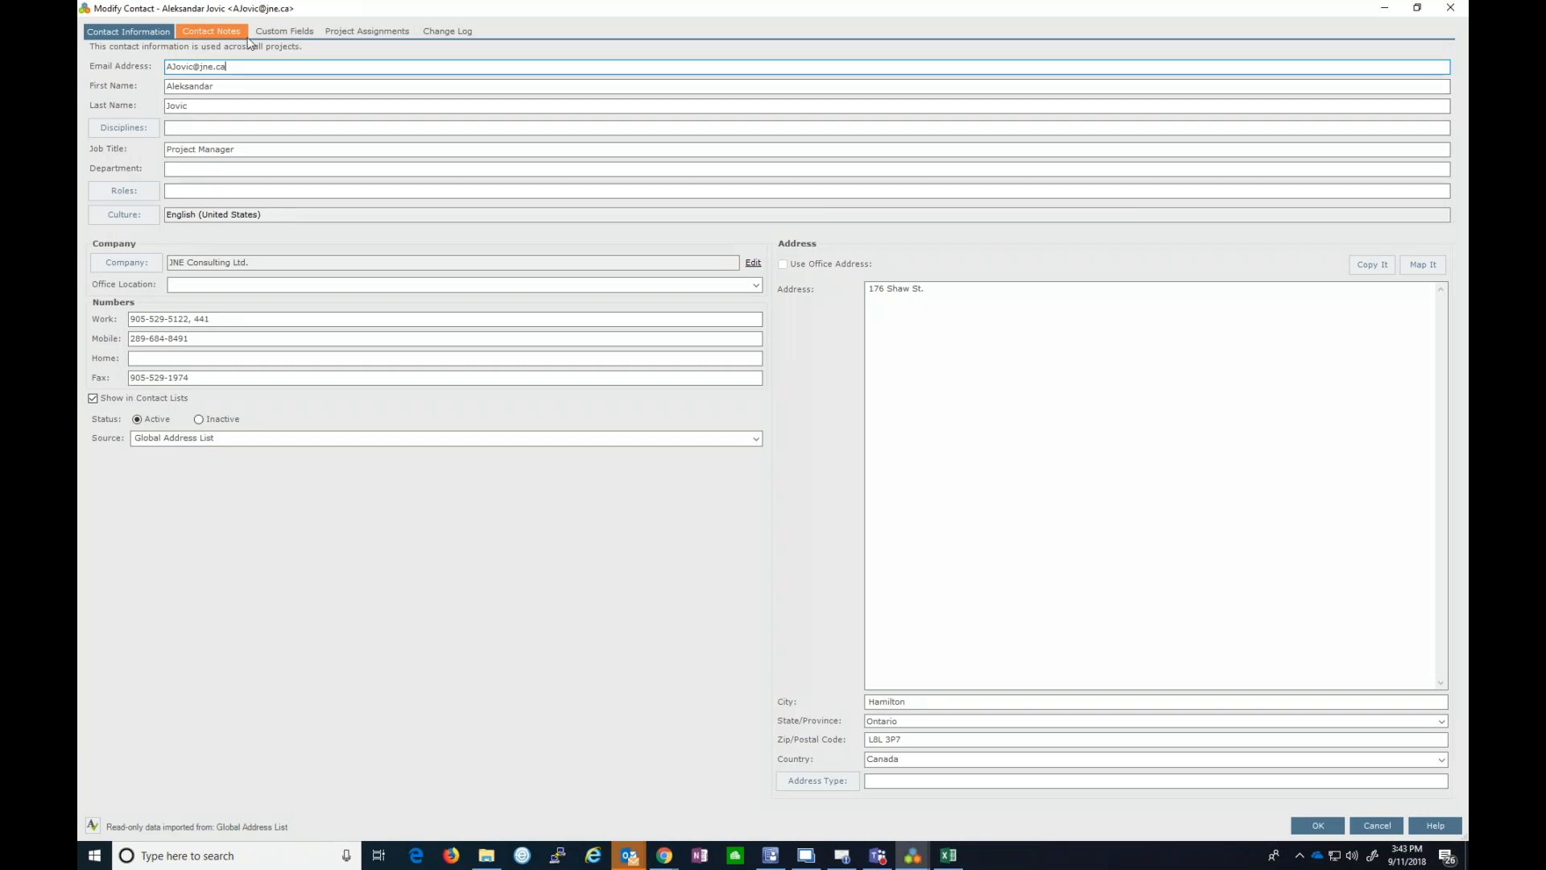
click(274, 33)
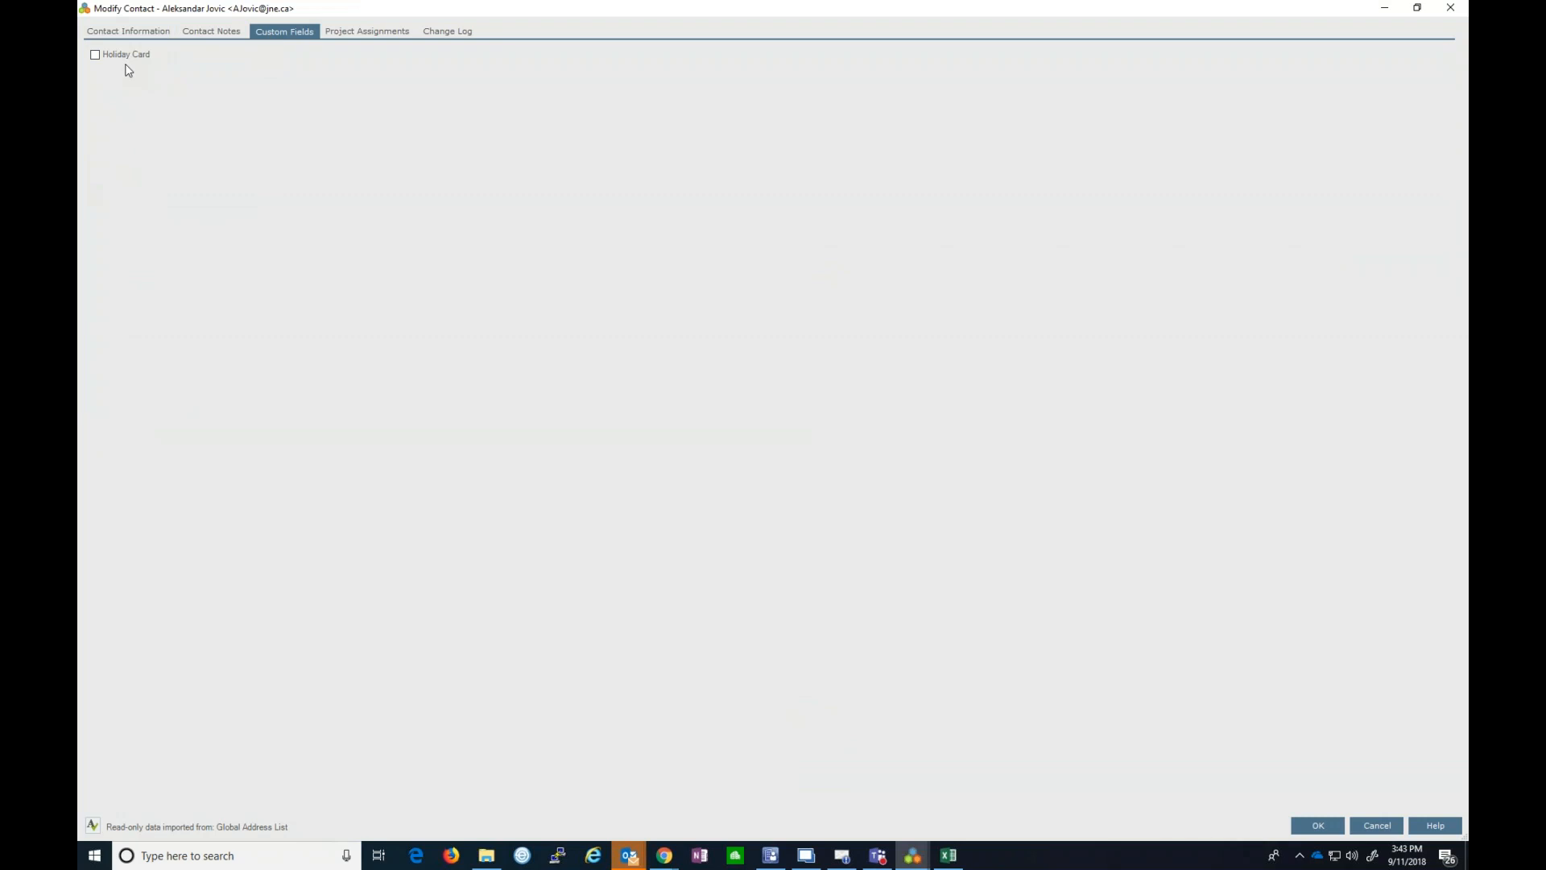
- Cancel the contact edit, delete Holiday Card from the Global Contacts layout, and save
click(1377, 826)
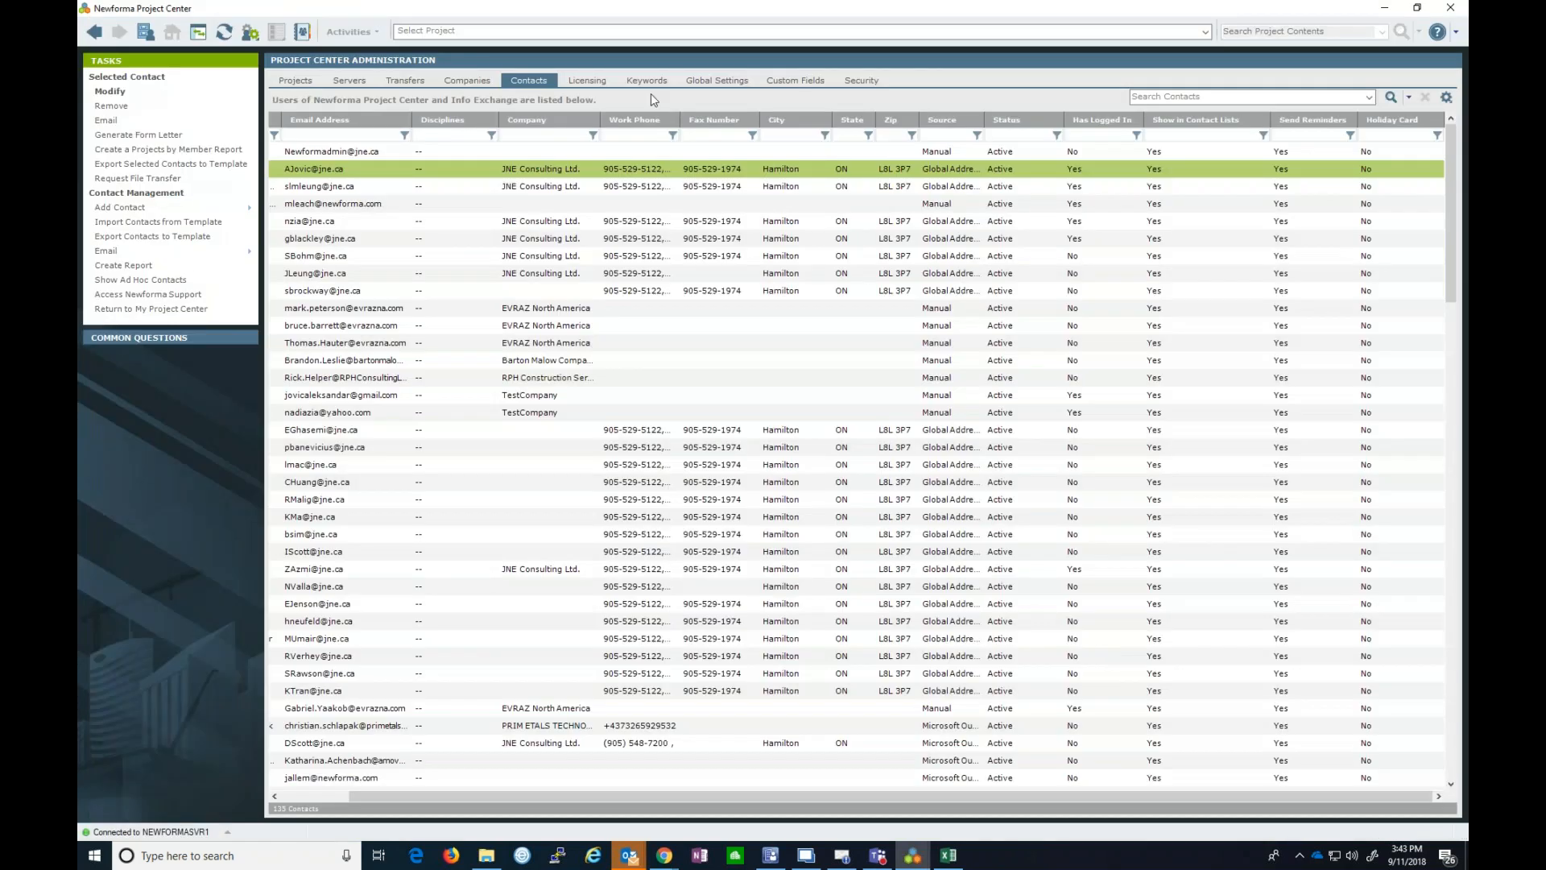
click(769, 86)
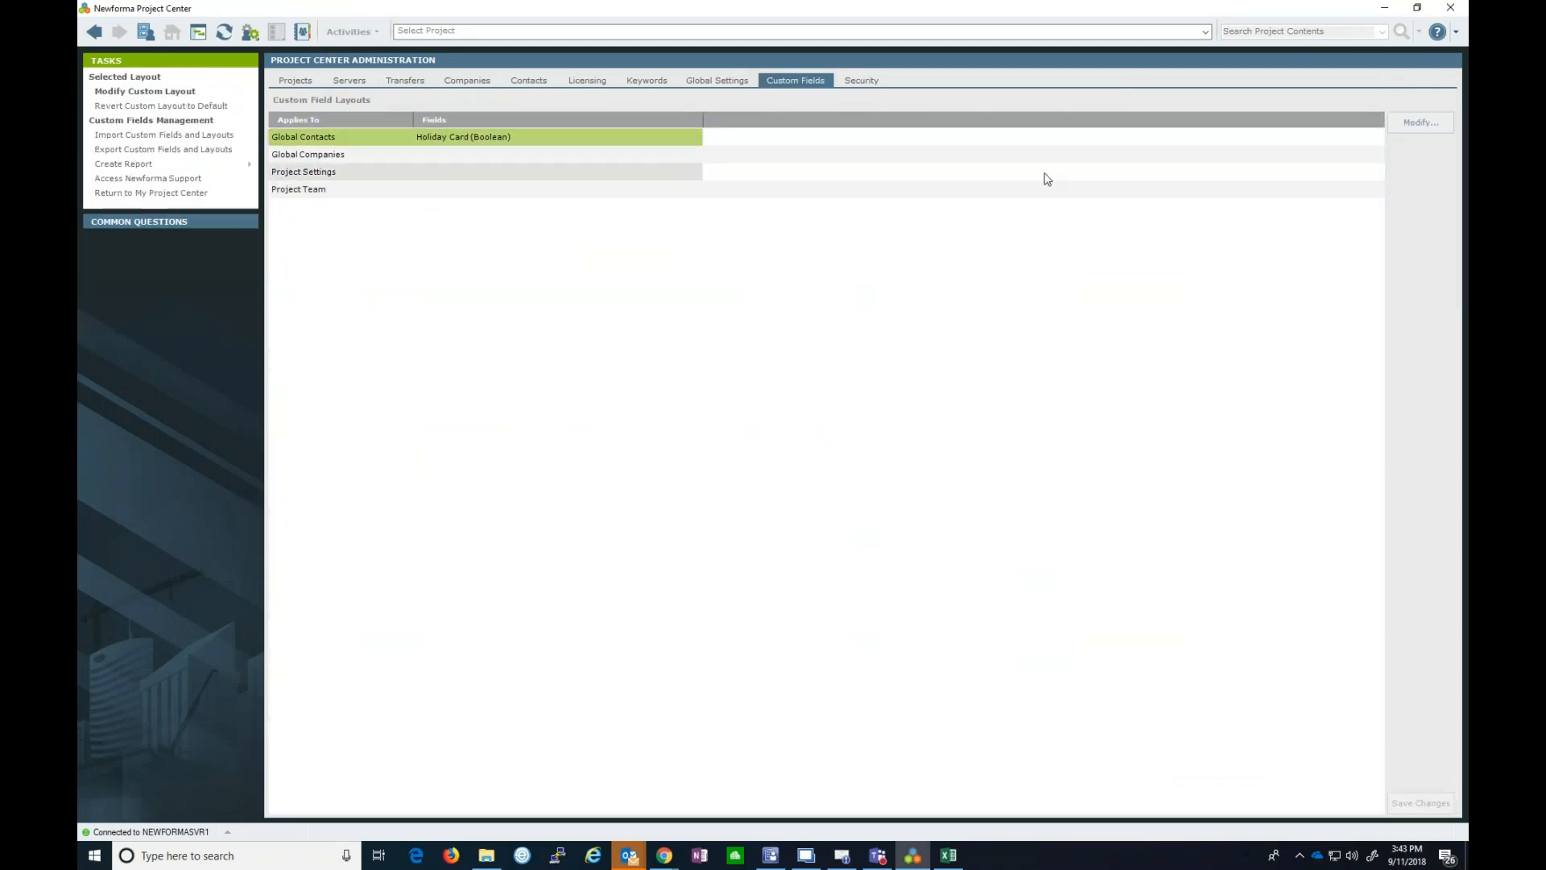
click(1419, 122)
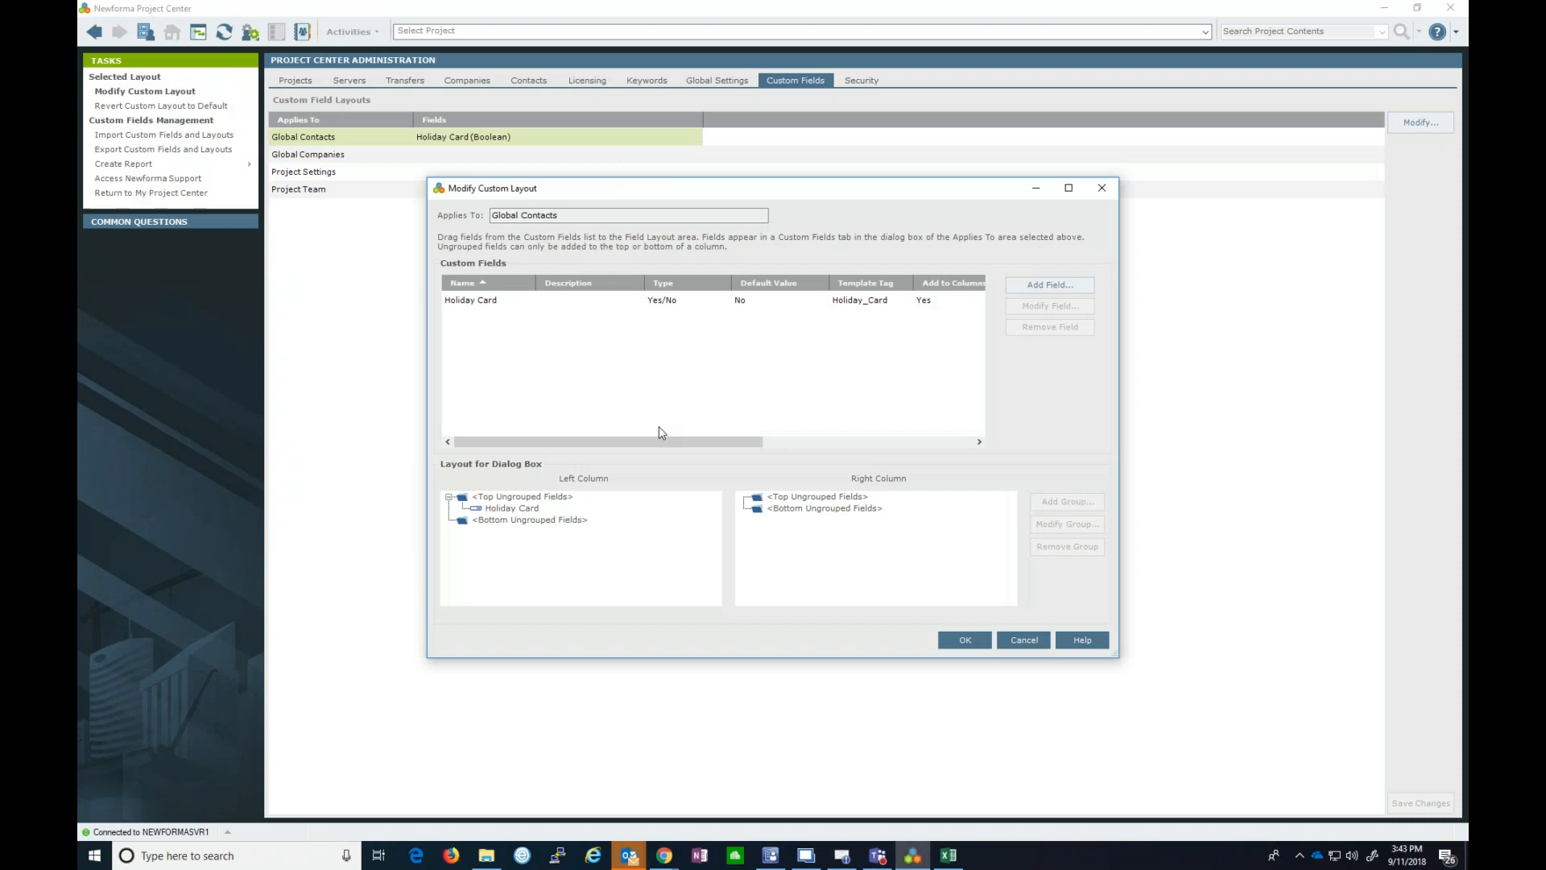
click(771, 301)
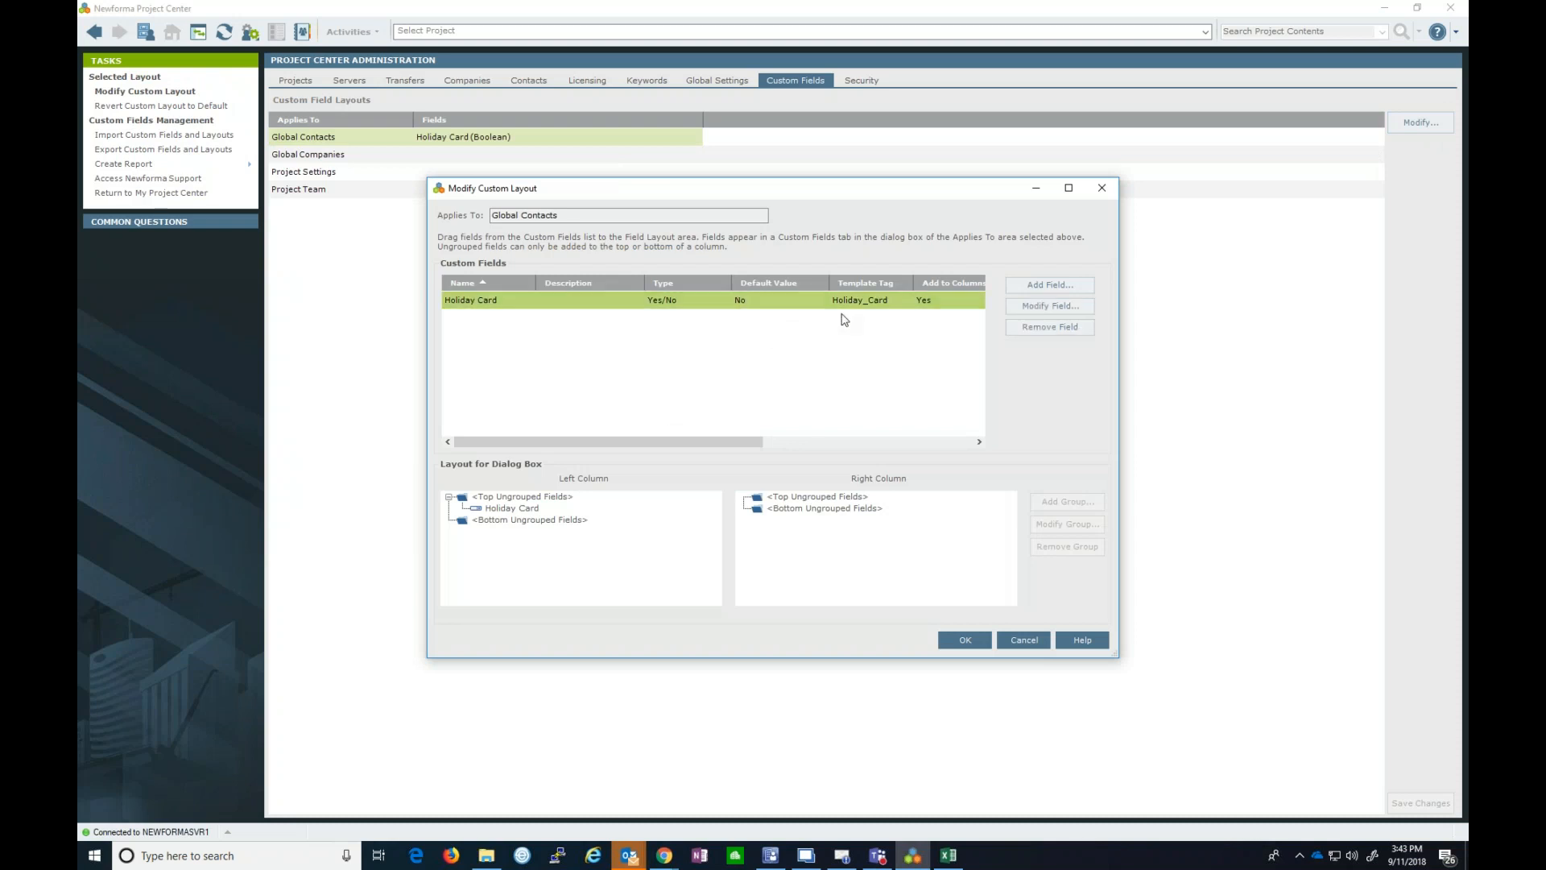
click(1025, 333)
click(817, 482)
click(962, 638)
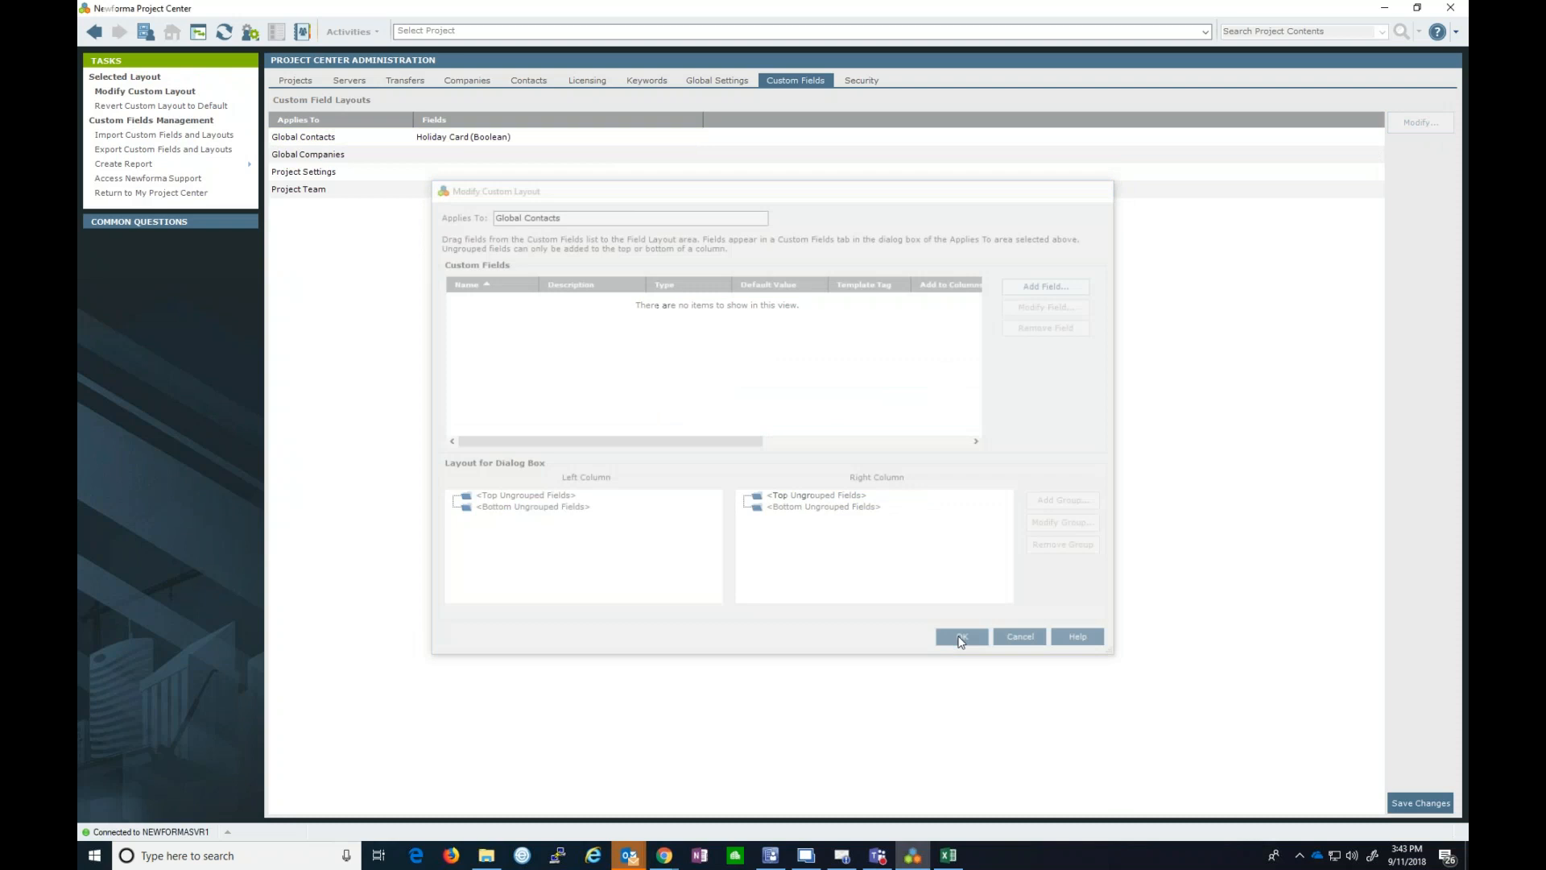
click(1420, 803)
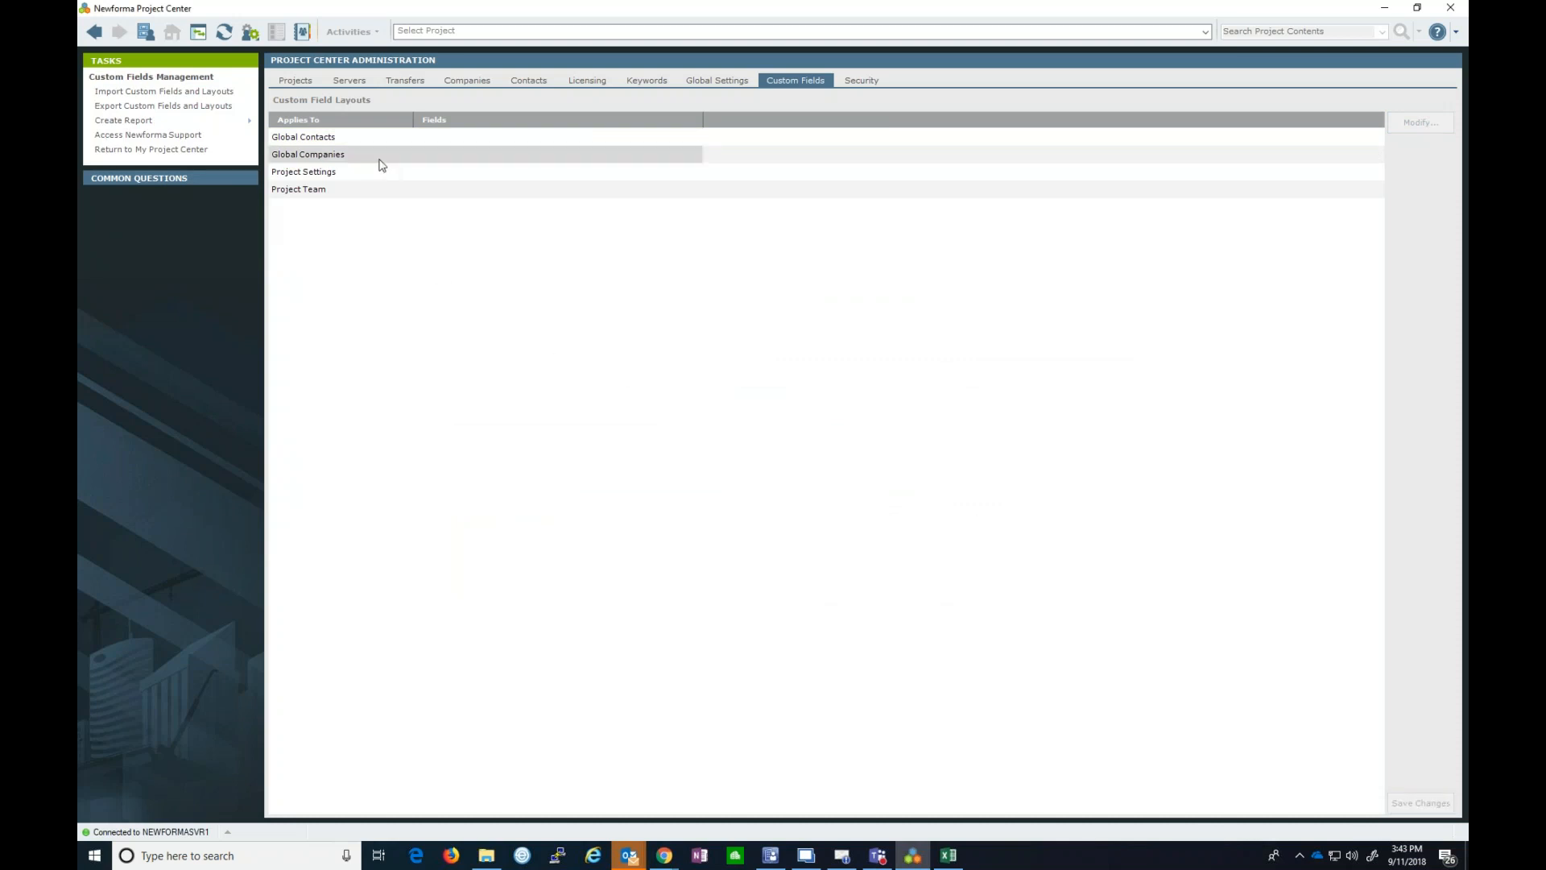
- Review the Internal User permission definitions full-screen on the Security tab, then close them
click(862, 87)
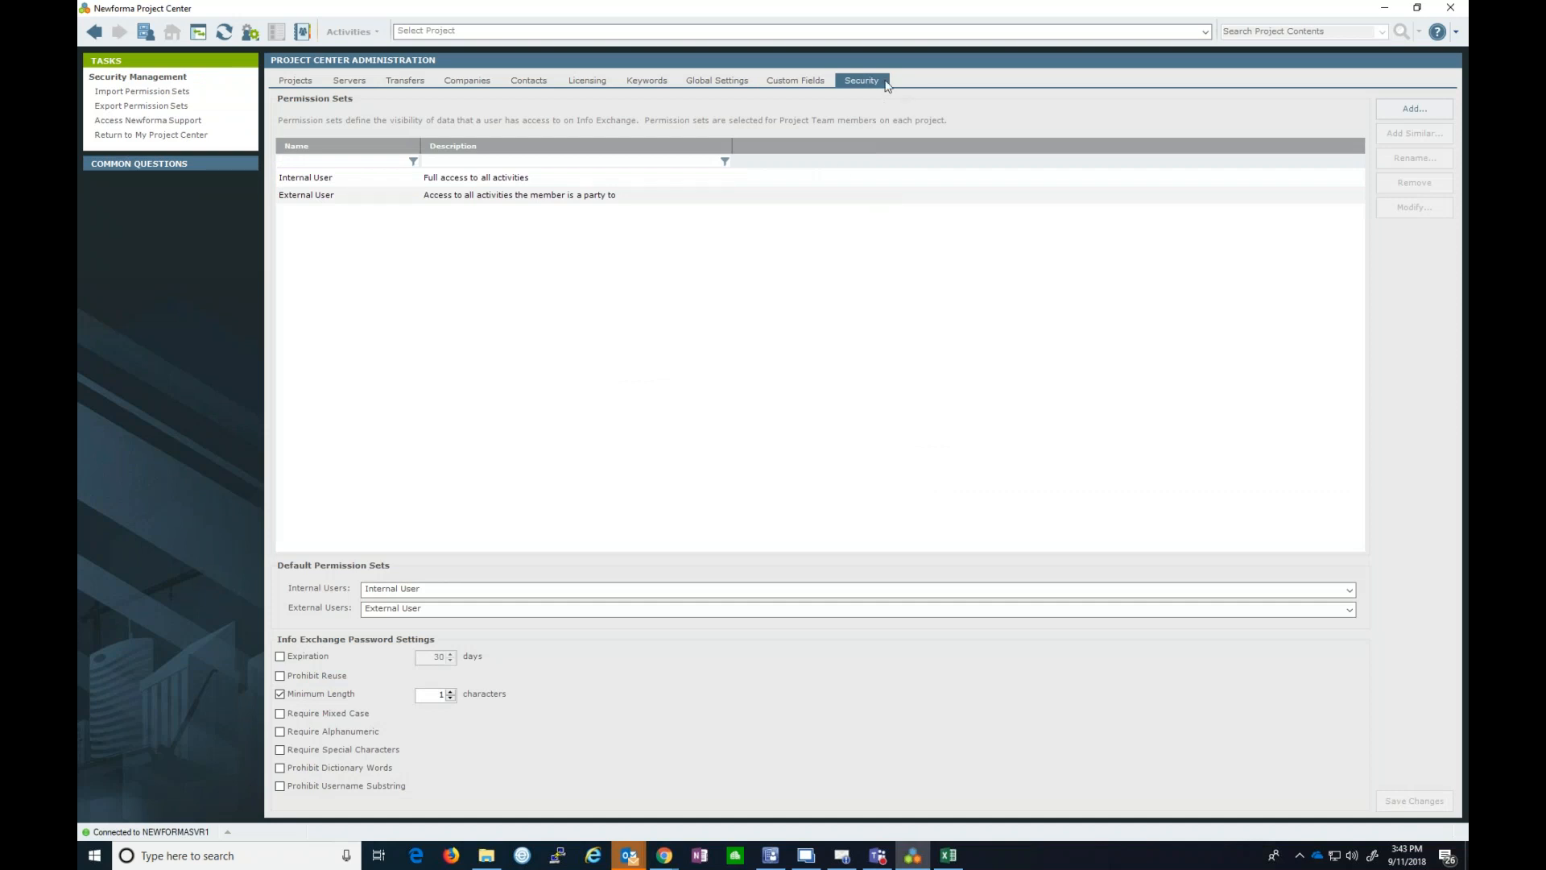
click(530, 180)
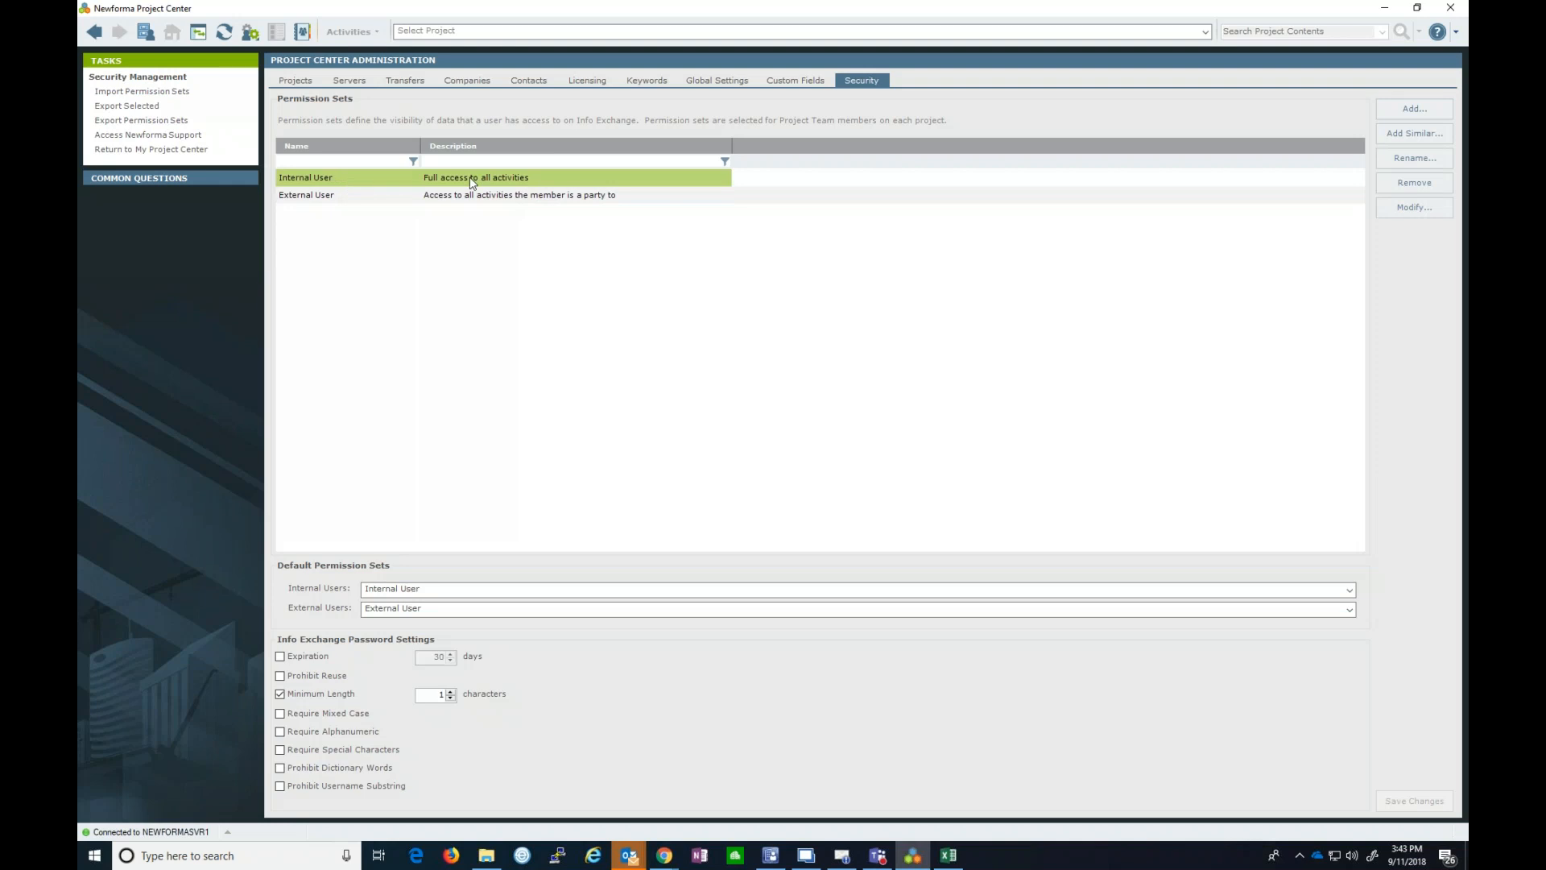
click(1405, 211)
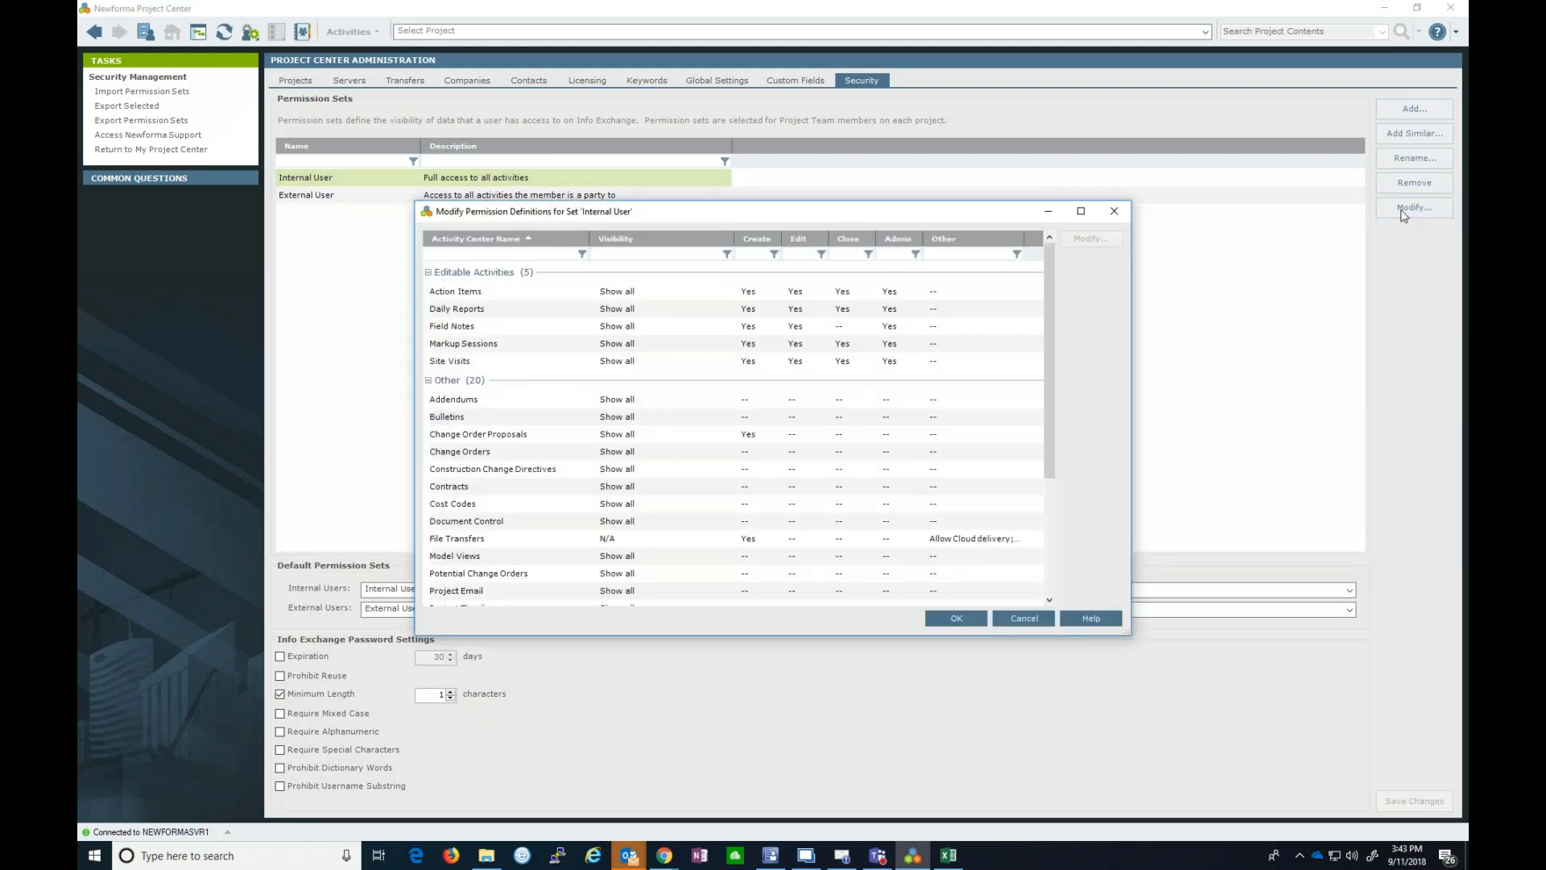
click(1080, 214)
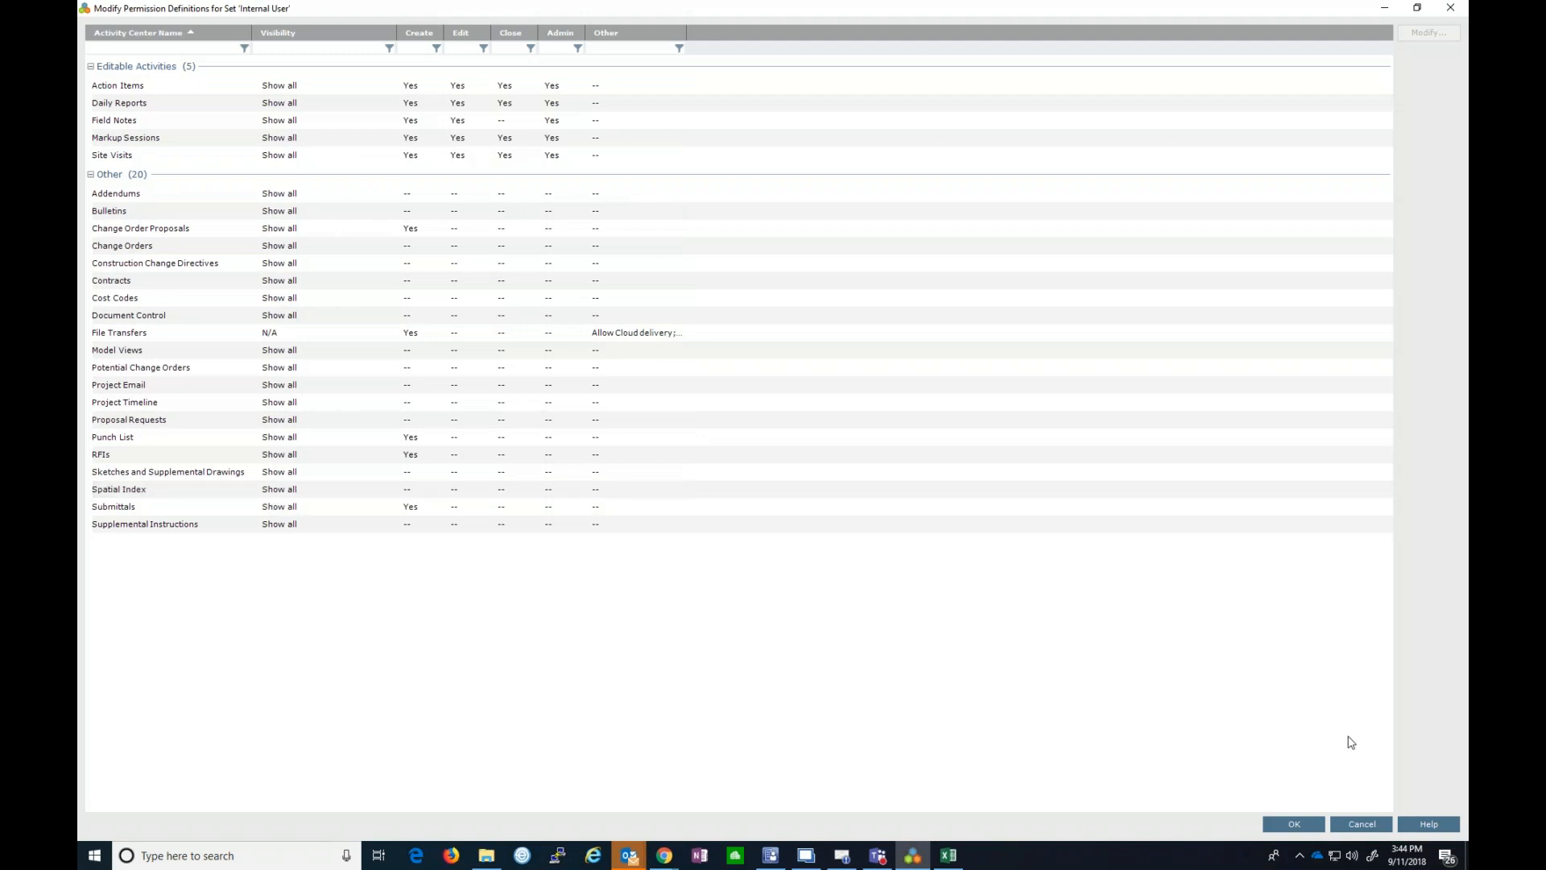
click(1375, 824)
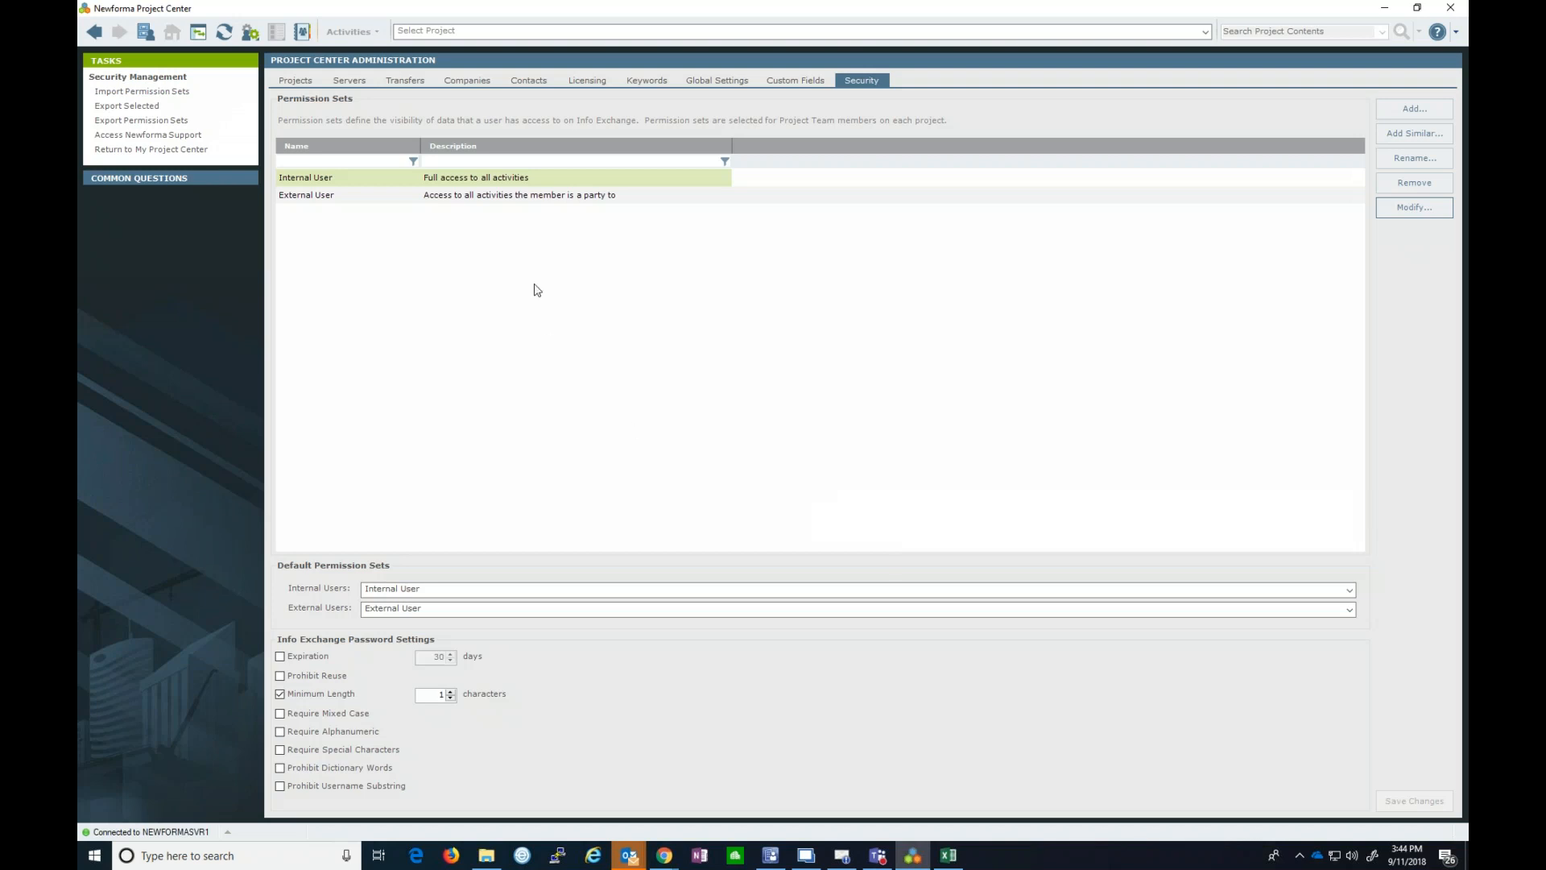
click(545, 198)
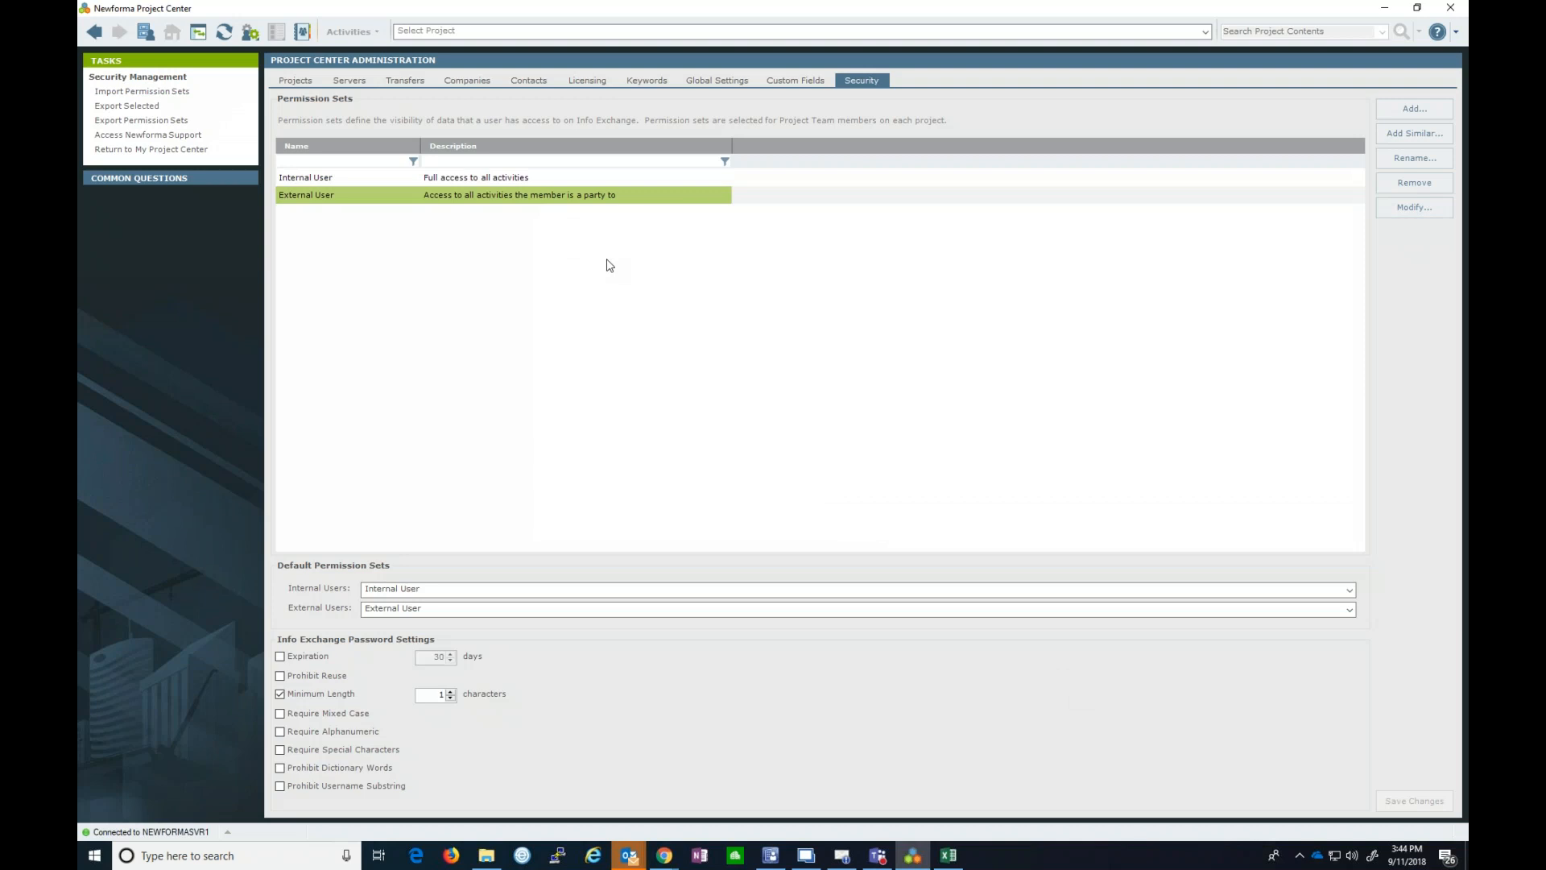
click(1401, 213)
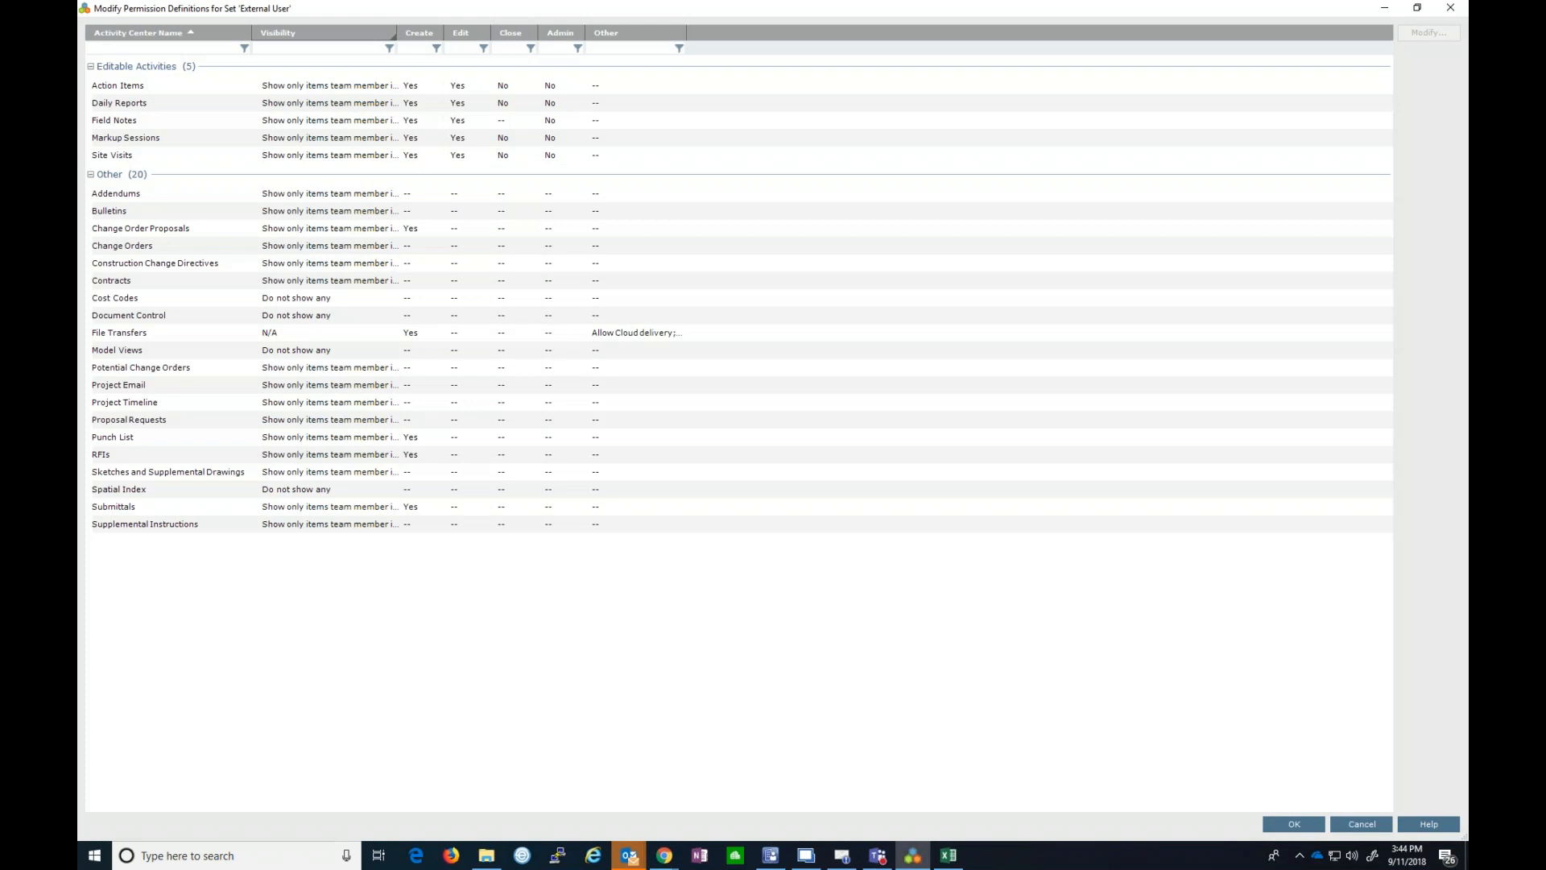
drag(396, 32, 542, 34)
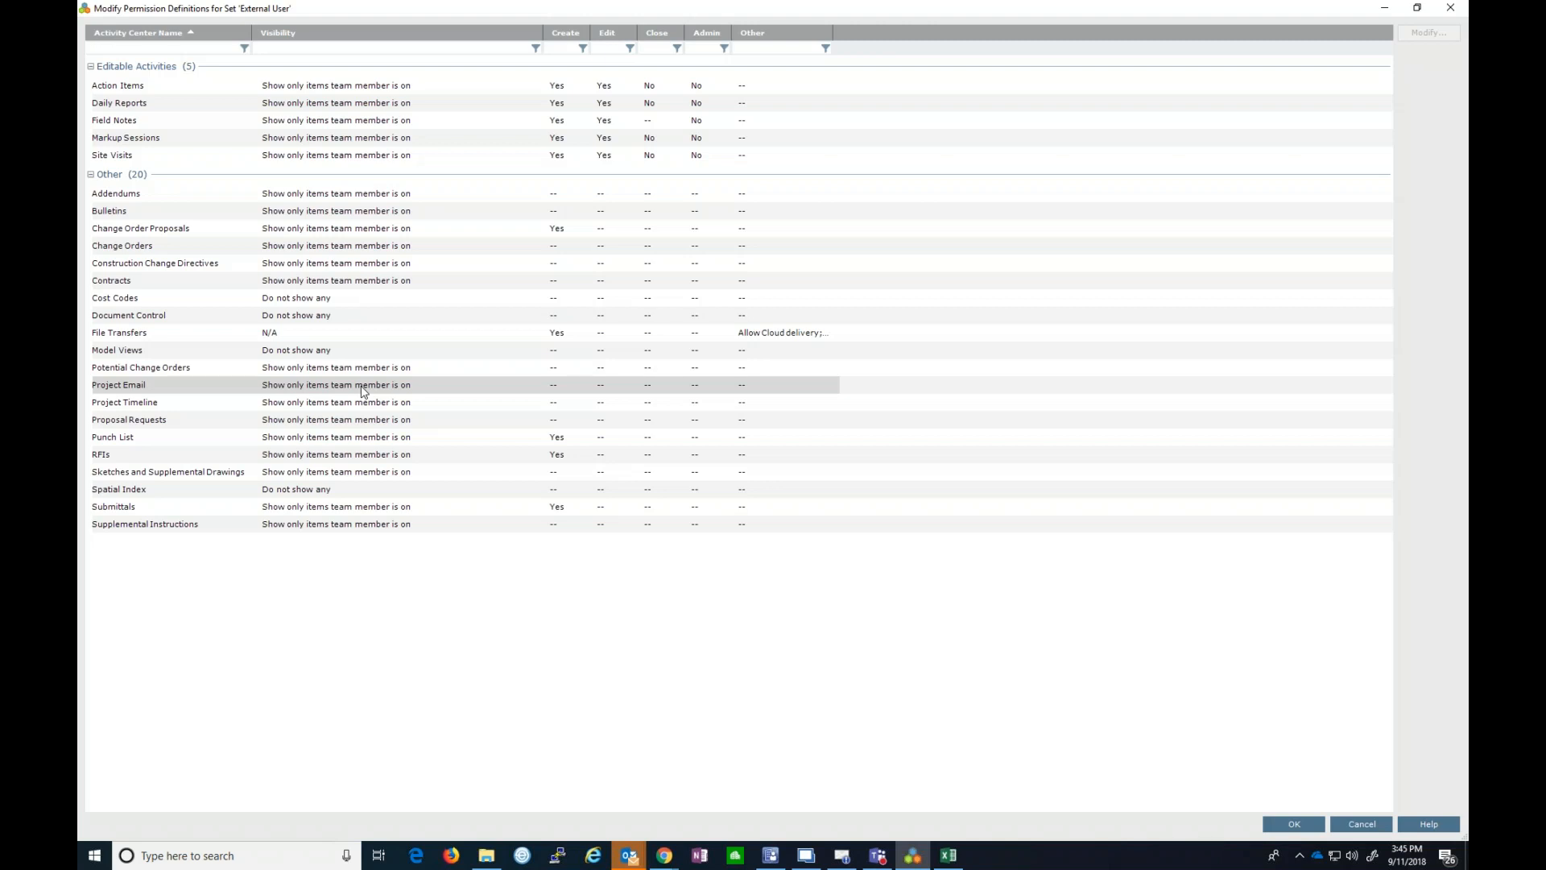
click(1361, 824)
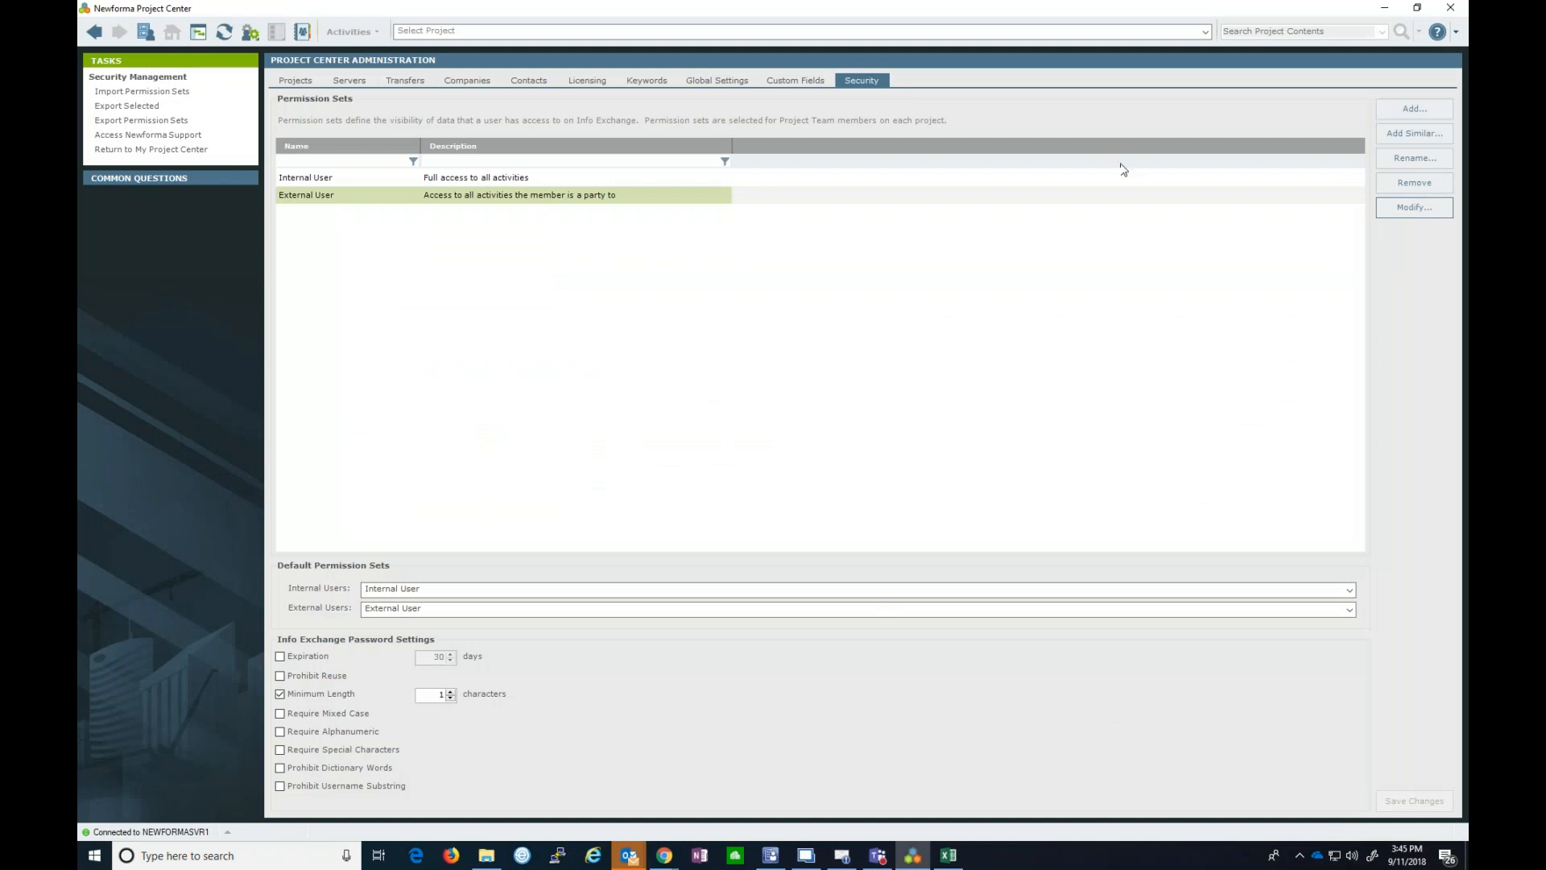
click(1414, 208)
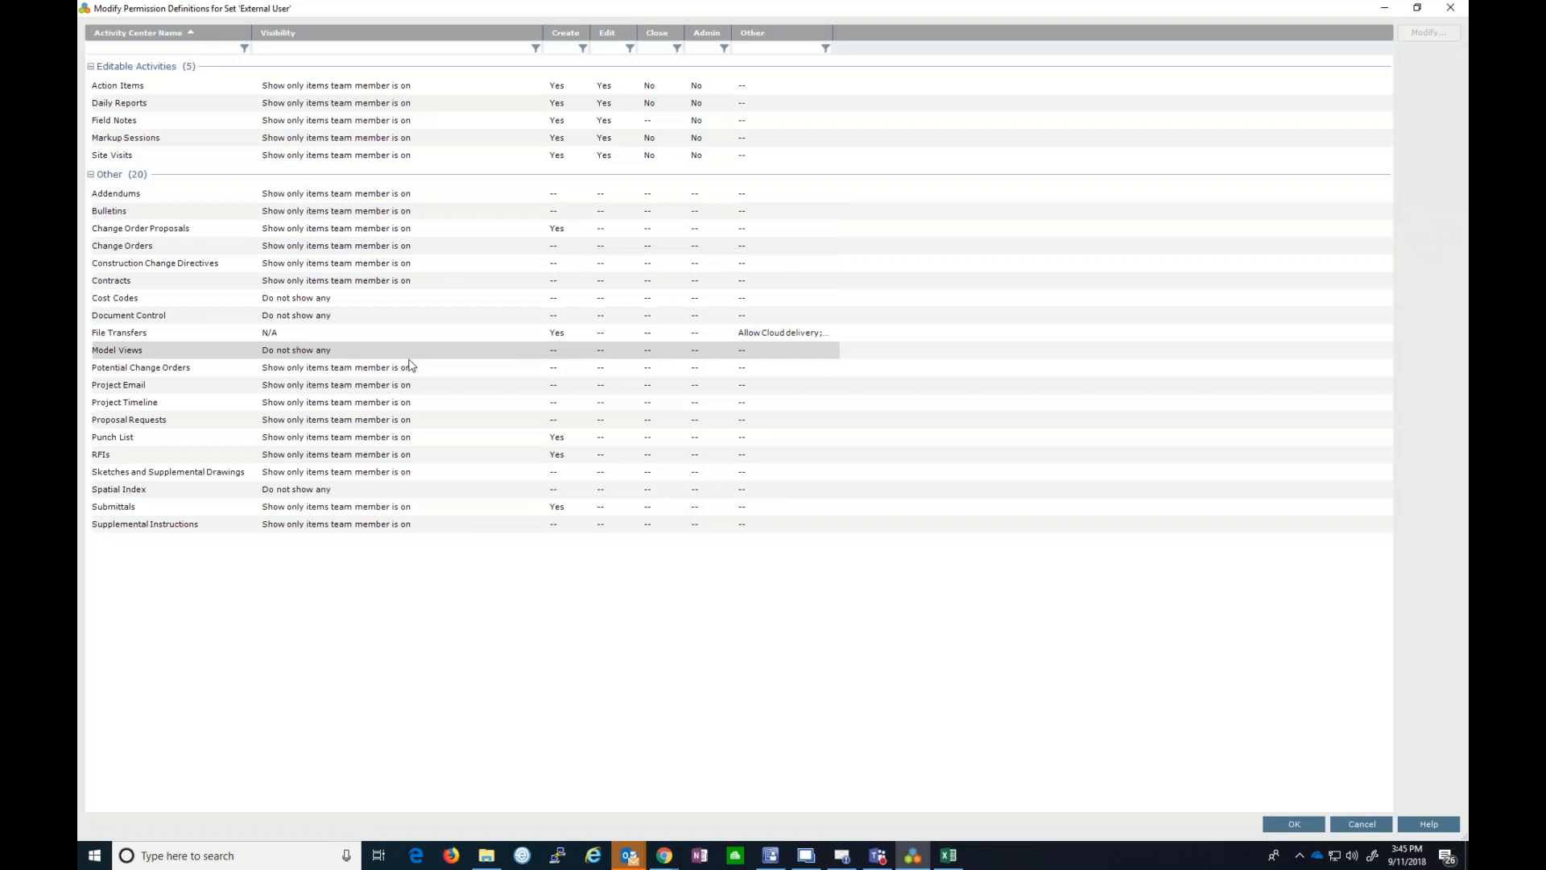
click(336, 390)
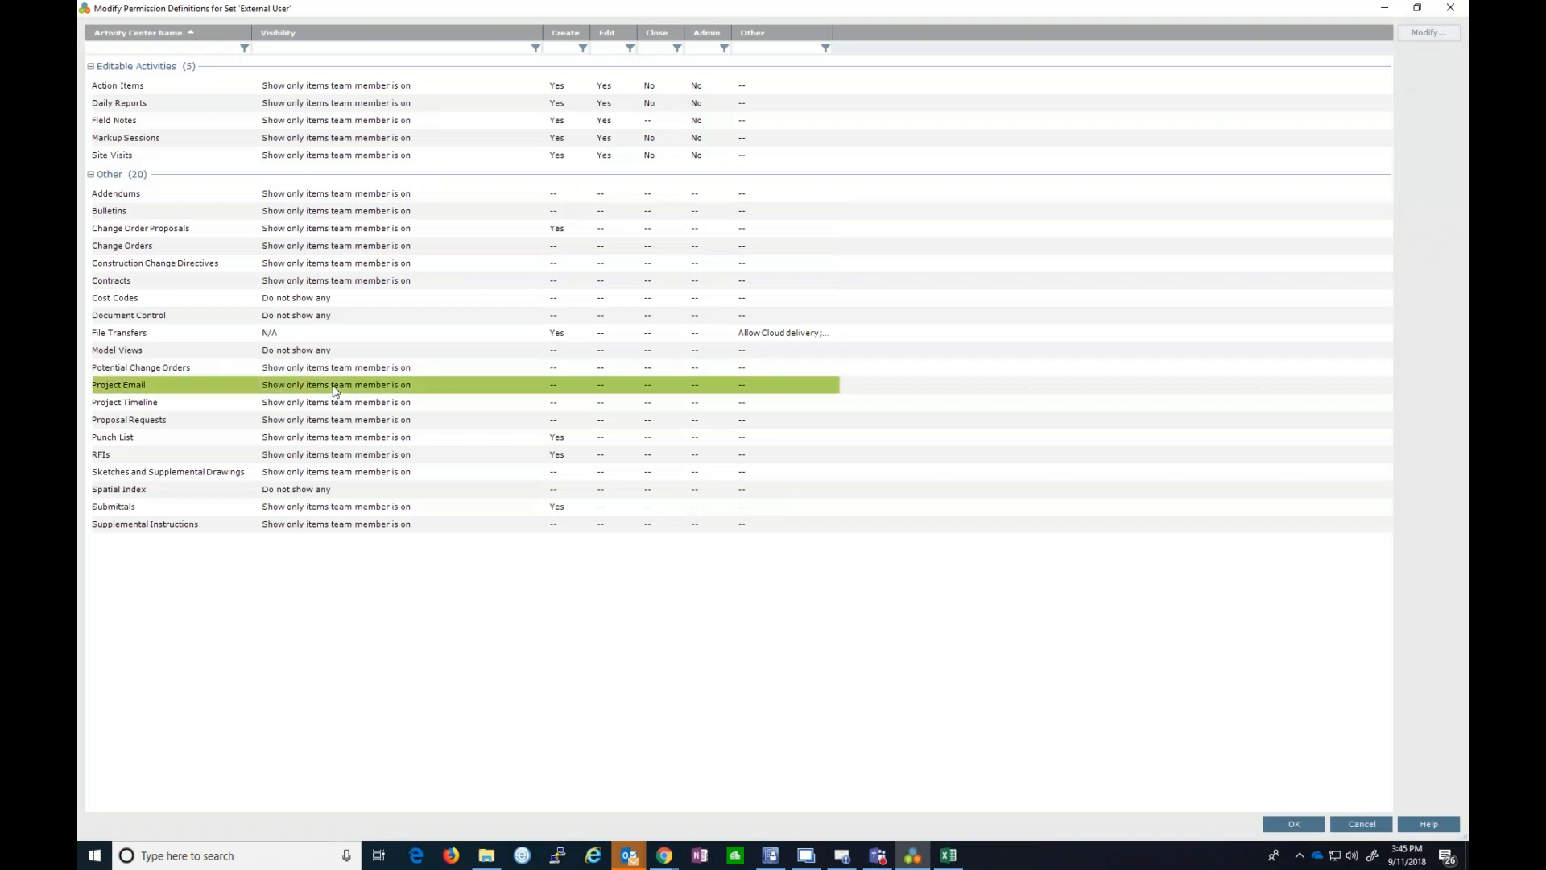
click(1412, 34)
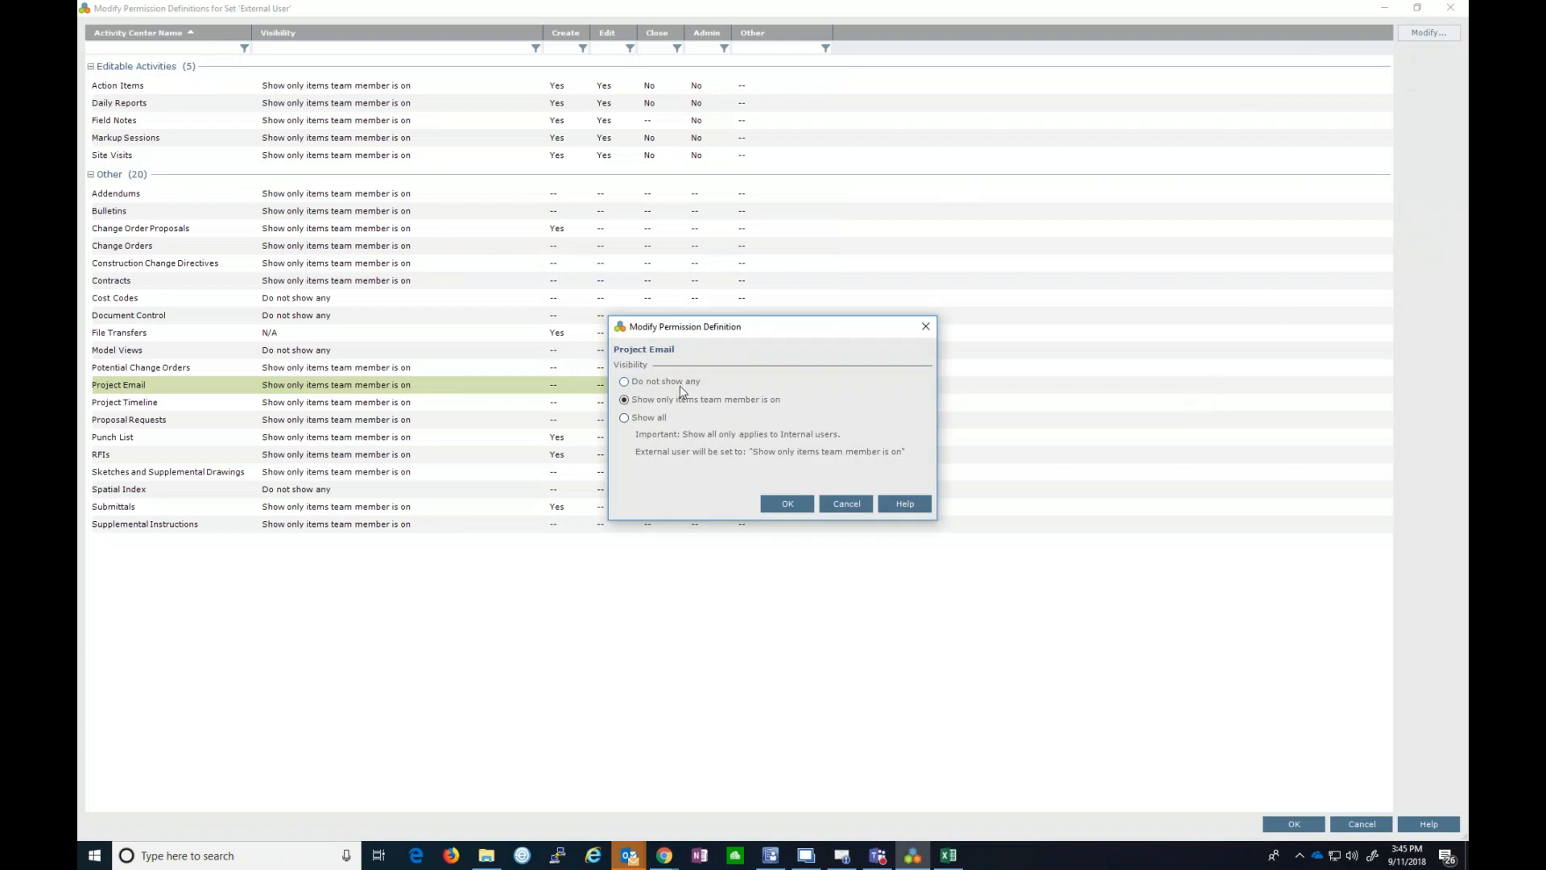
click(843, 505)
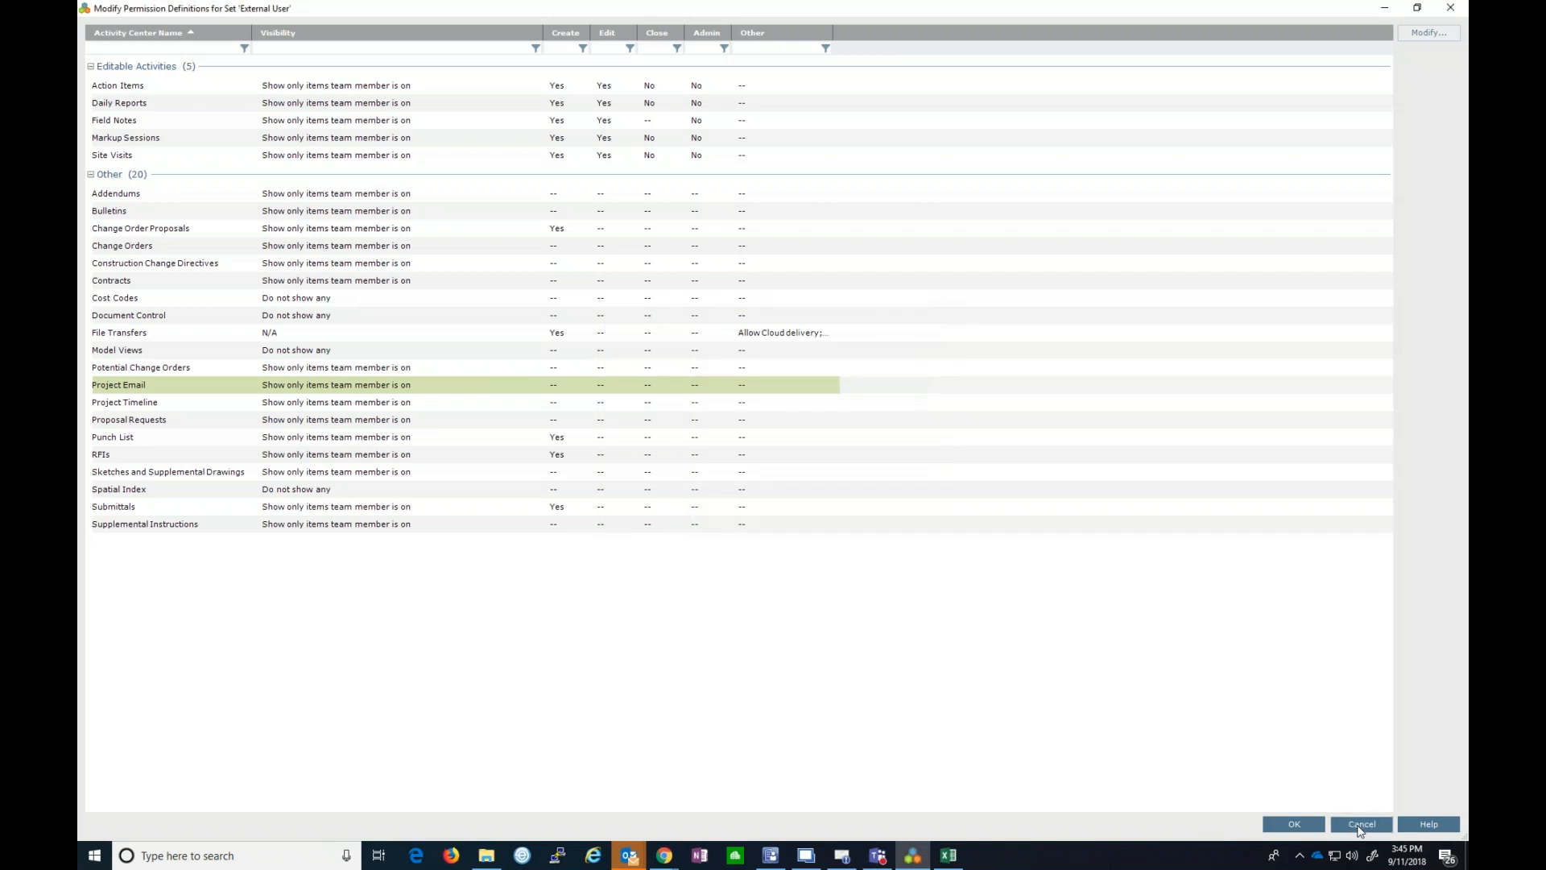
click(1360, 824)
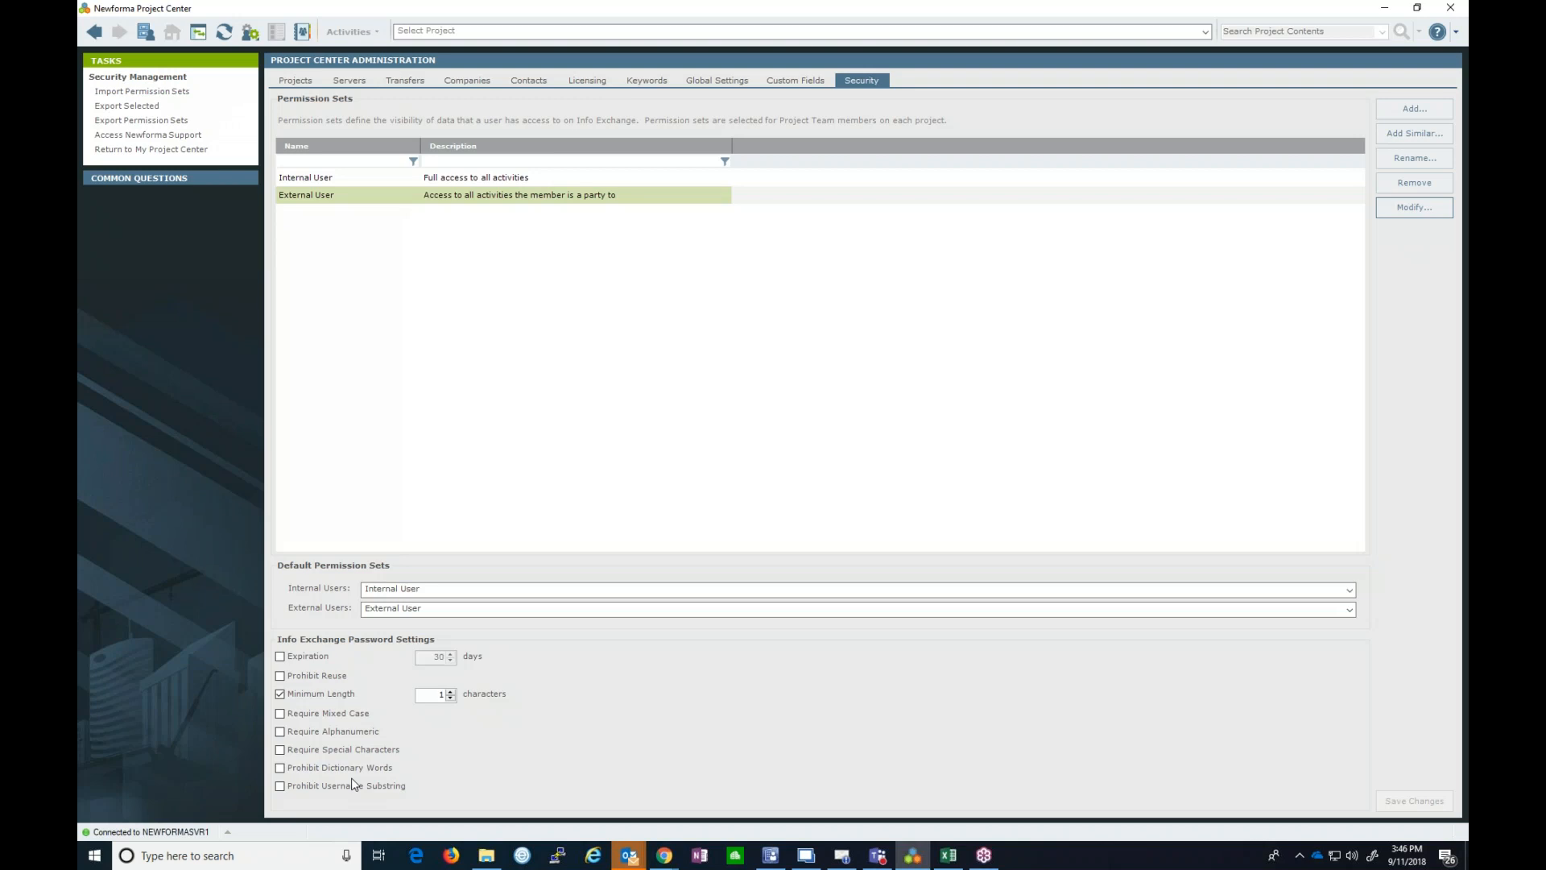
- Require 4-character passwords with mixed case and special characters, save, then select External User
click(451, 691)
click(451, 691)
click(451, 691)
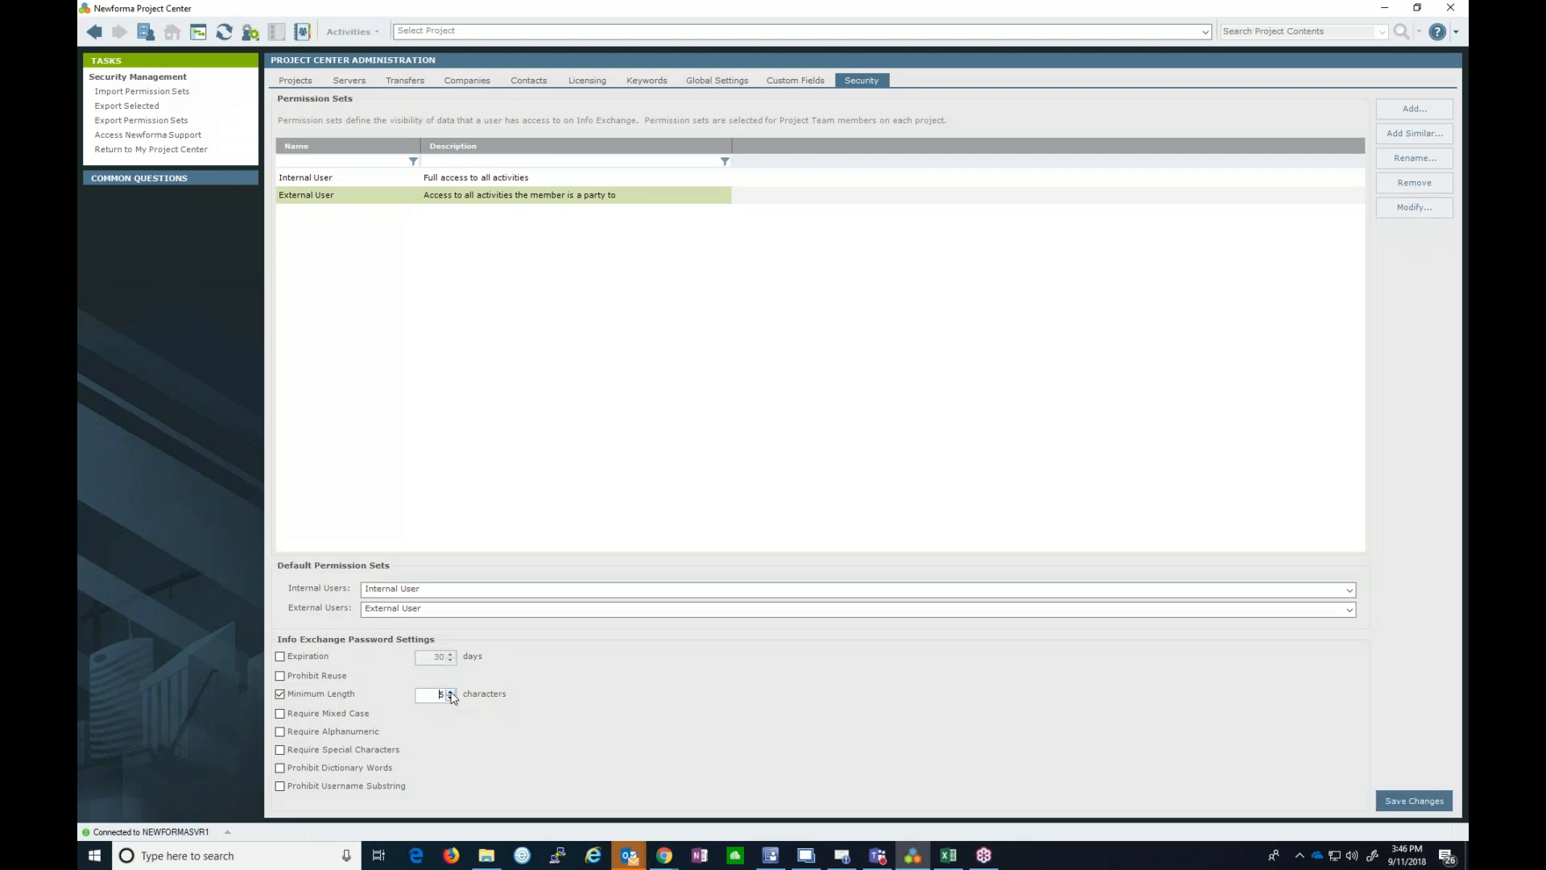
click(451, 690)
click(281, 715)
click(280, 750)
click(1422, 796)
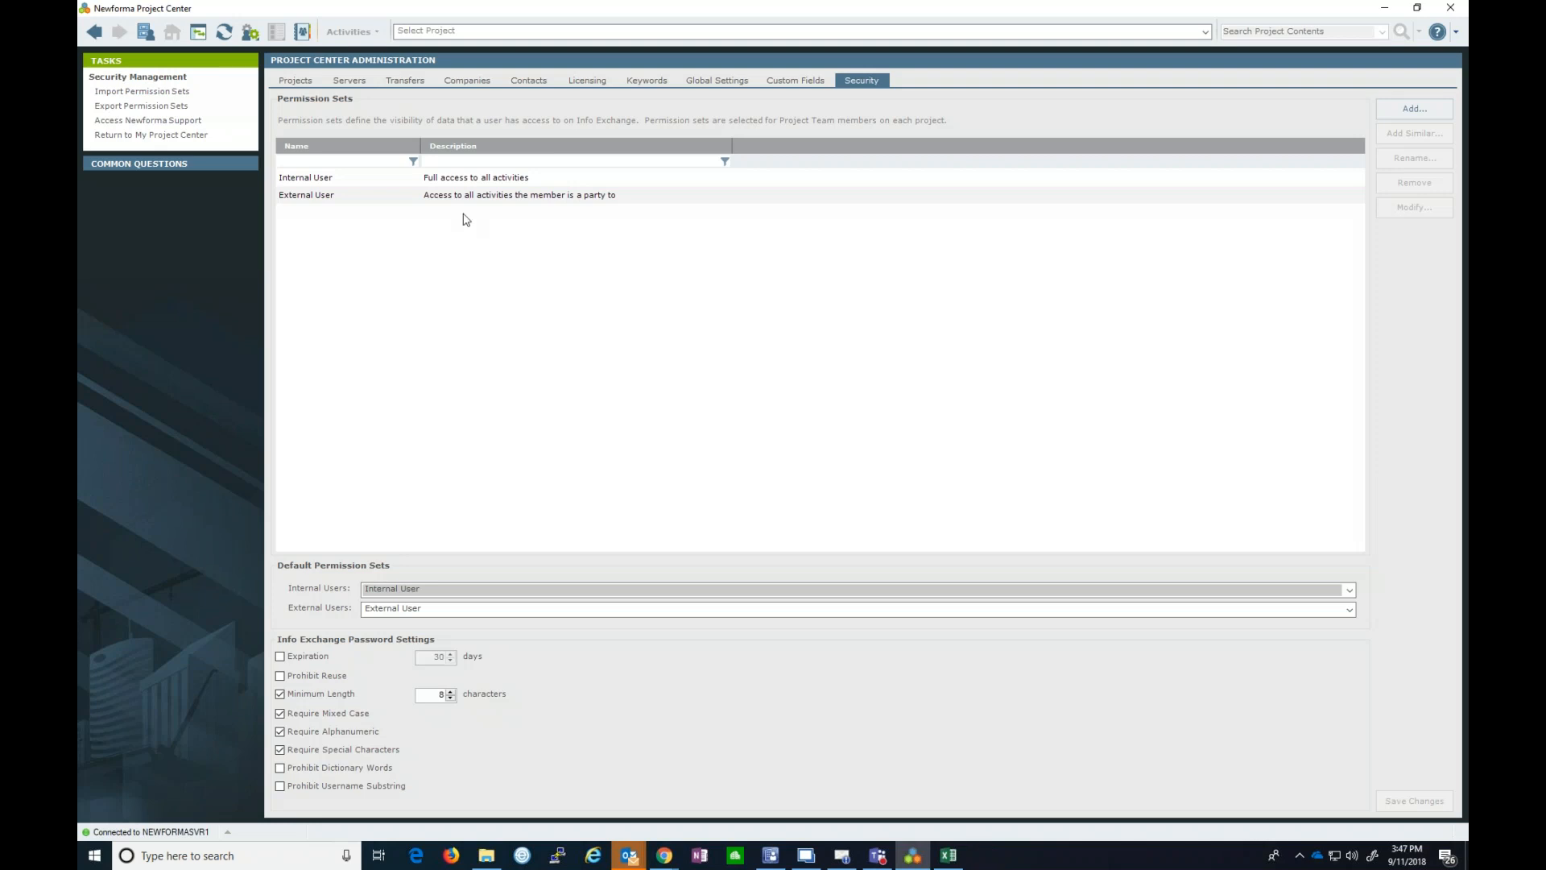
click(462, 197)
click(1442, 211)
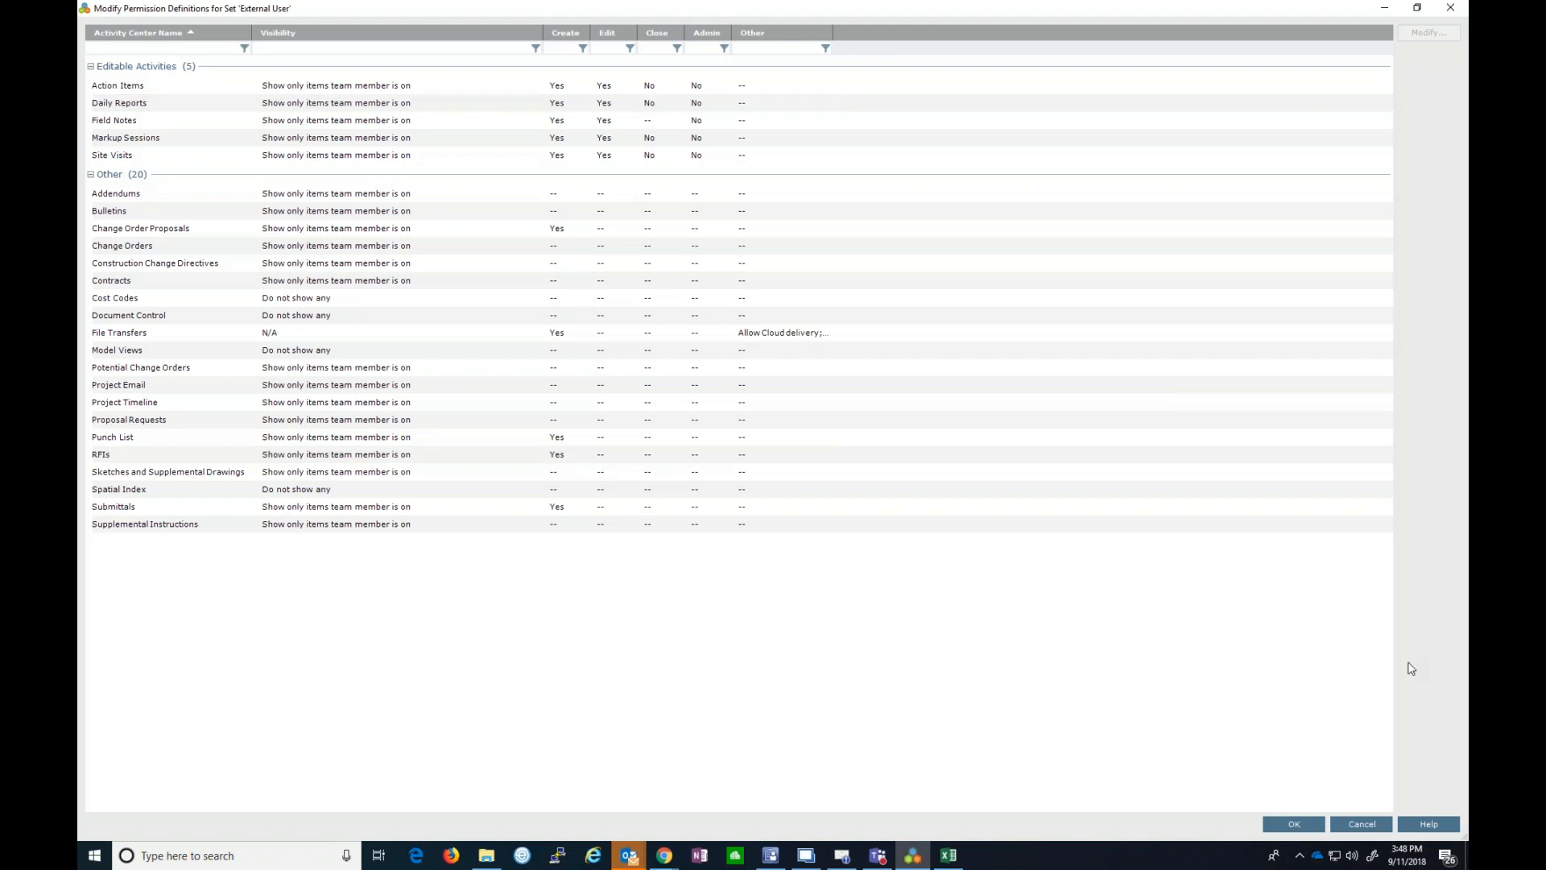
click(1364, 828)
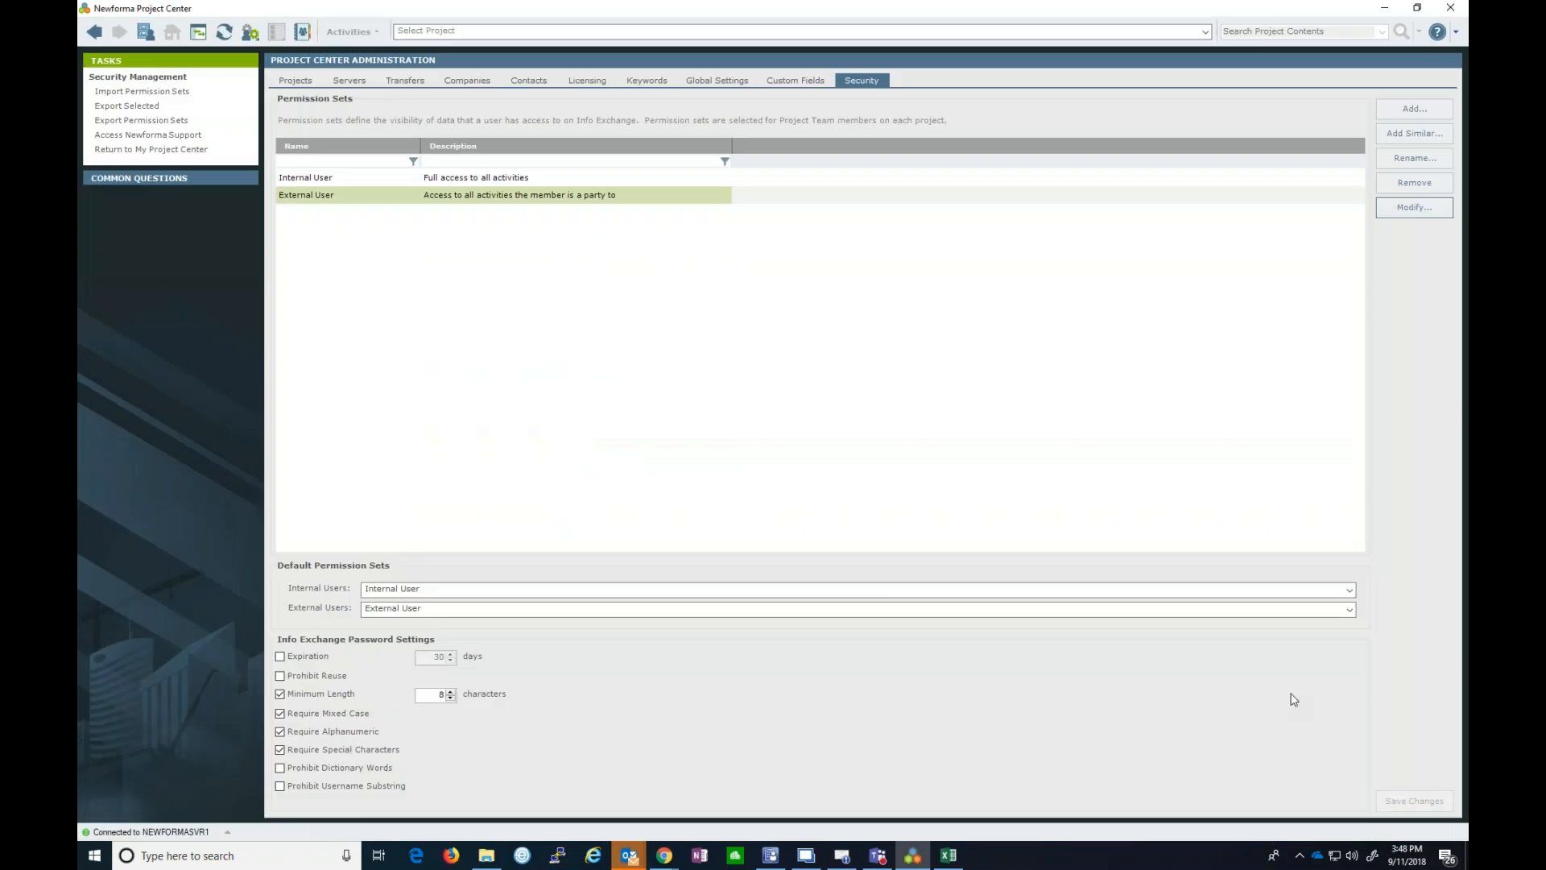
- Return to My Project Center, open the HSMM project from All Projects, and browse other projects
click(144, 32)
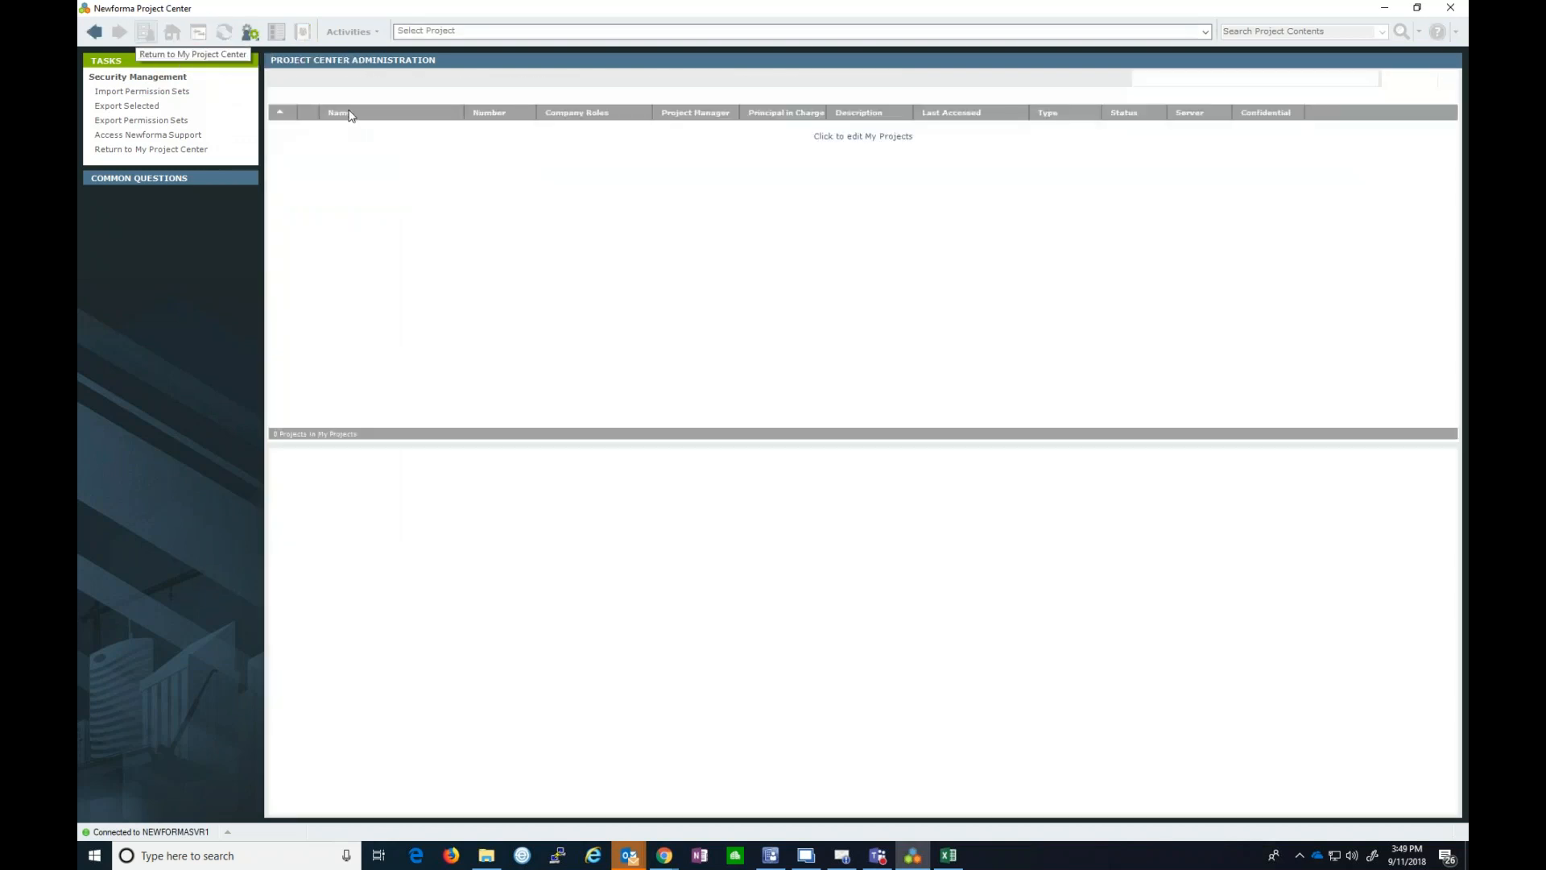
click(371, 98)
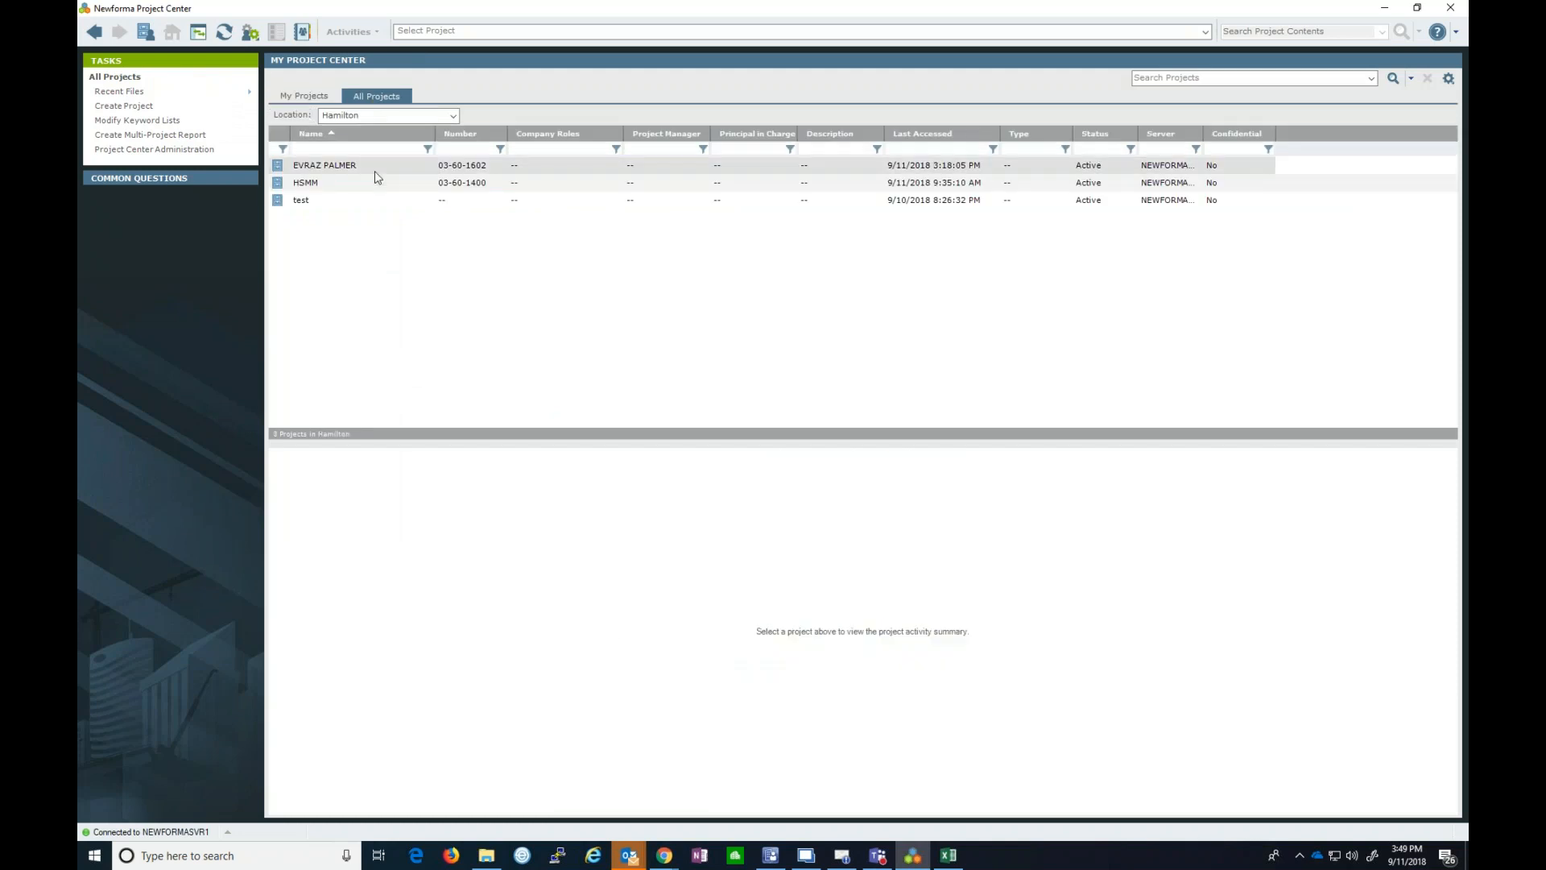
double_click(310, 190)
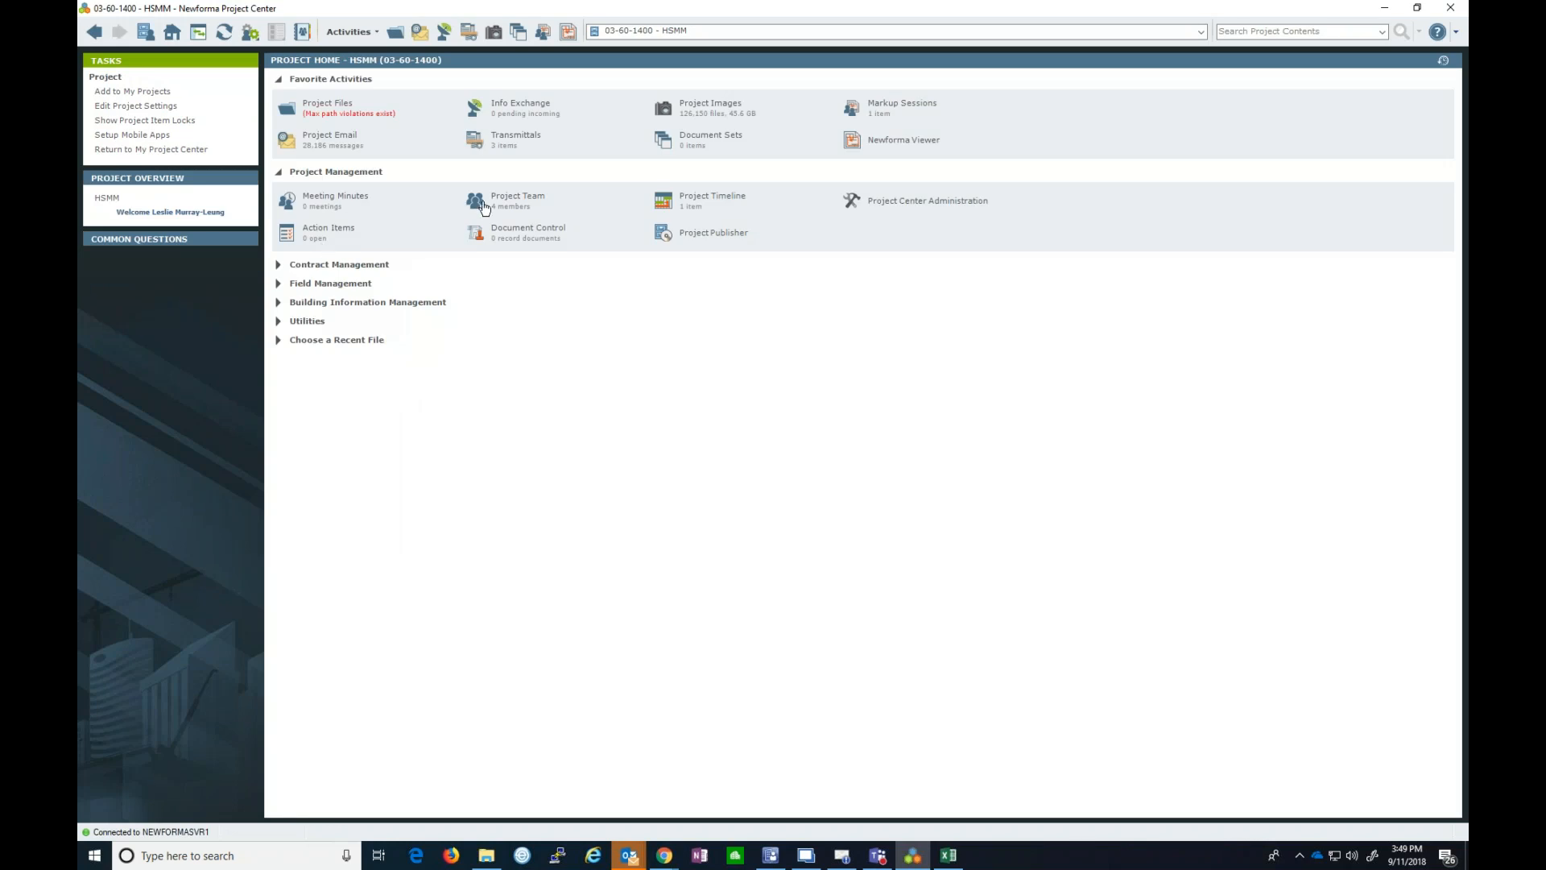
click(635, 32)
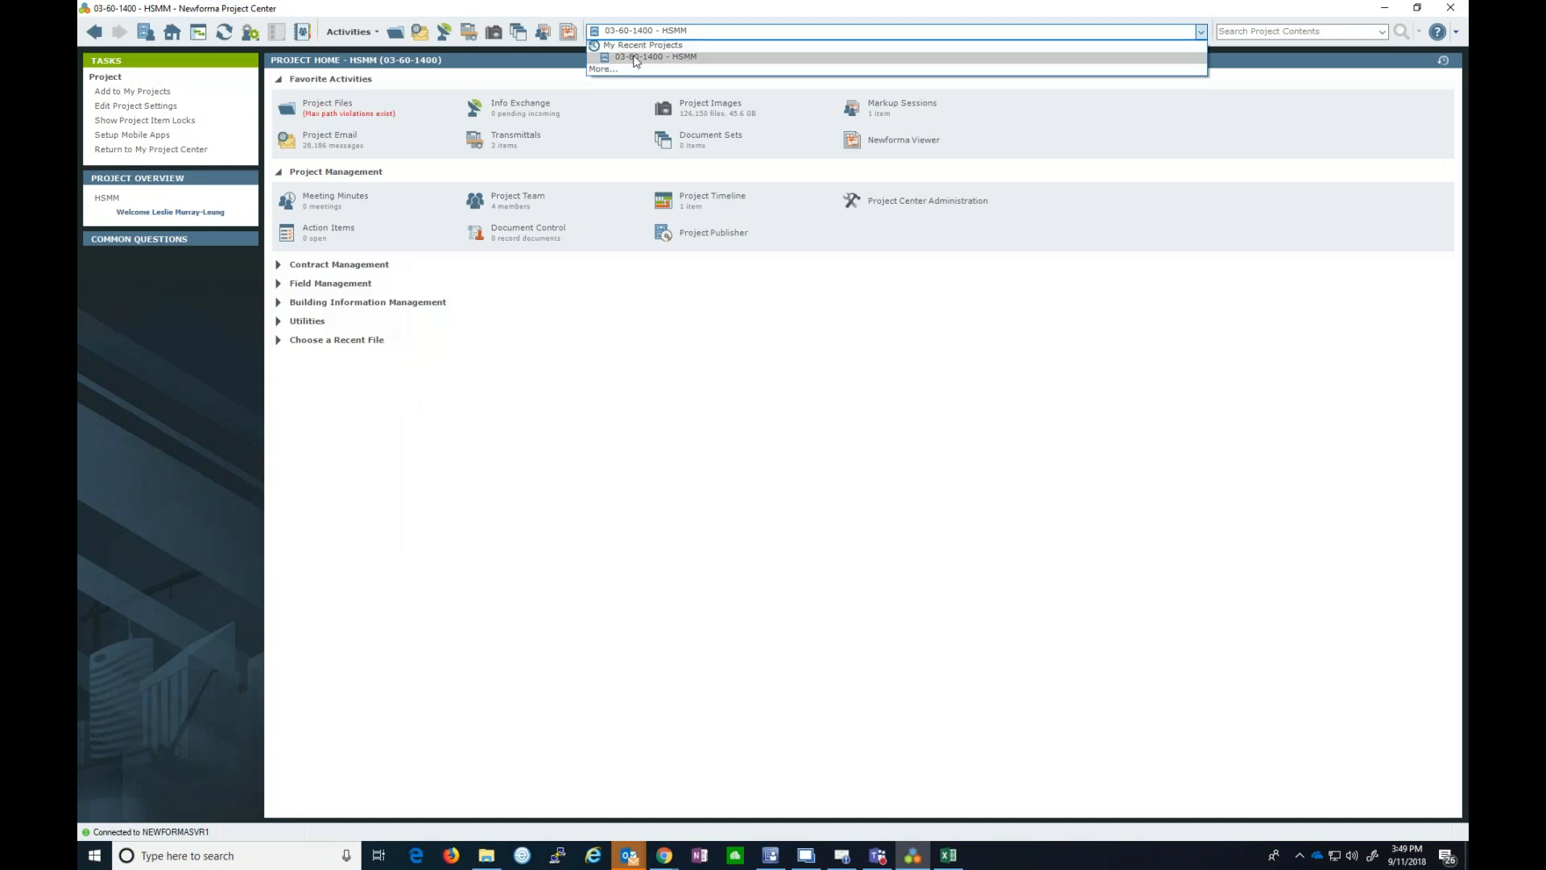
click(632, 70)
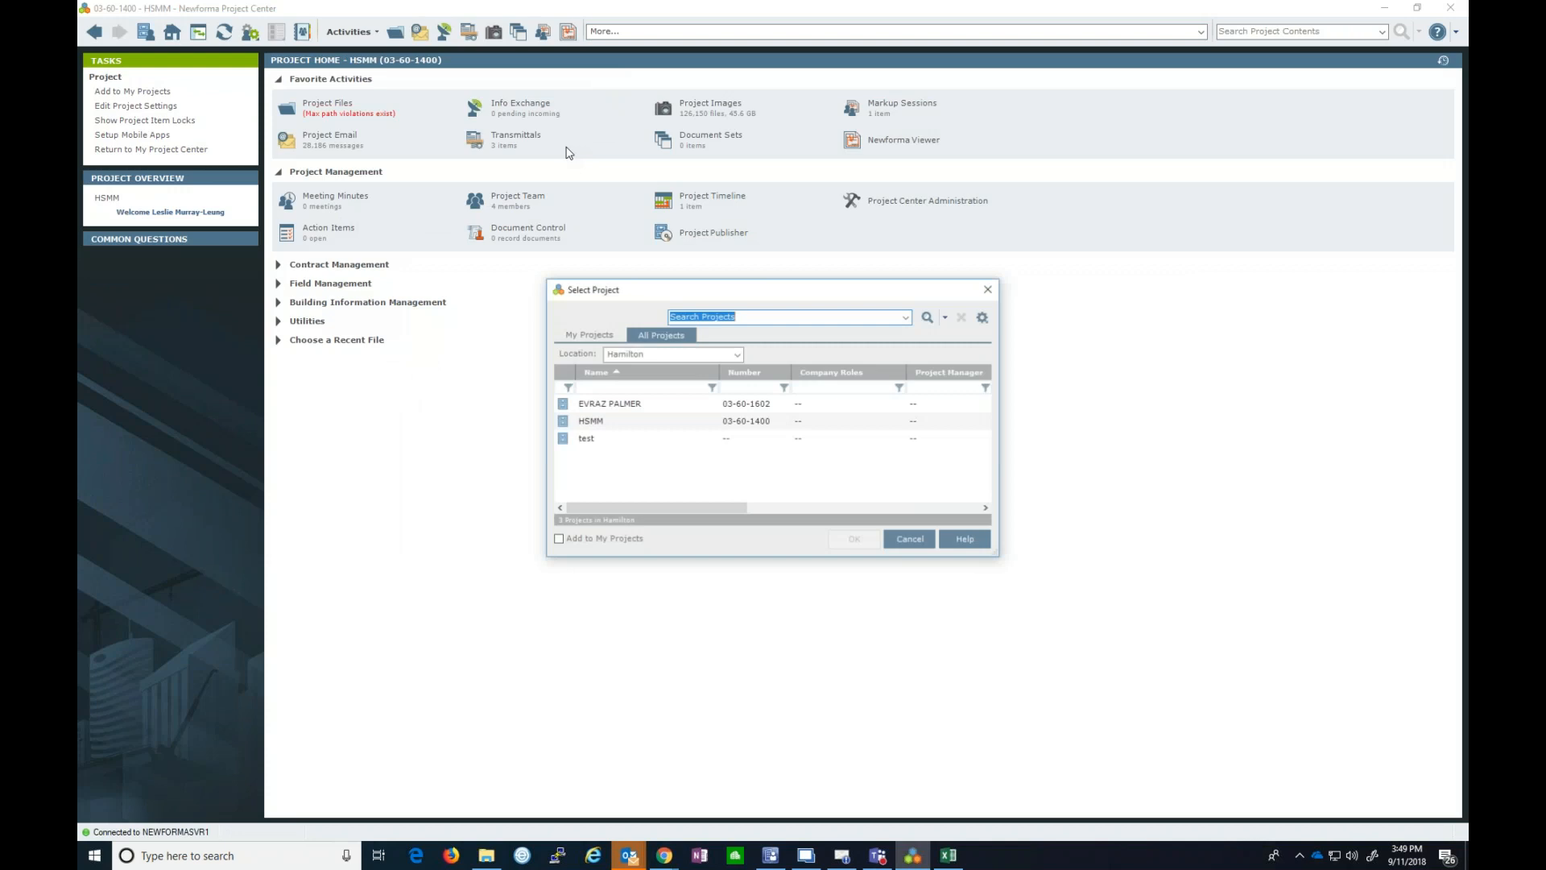
- Open the EVRAZ PALMER project (03-60-1602) and show its 11-member Project Team list
click(606, 404)
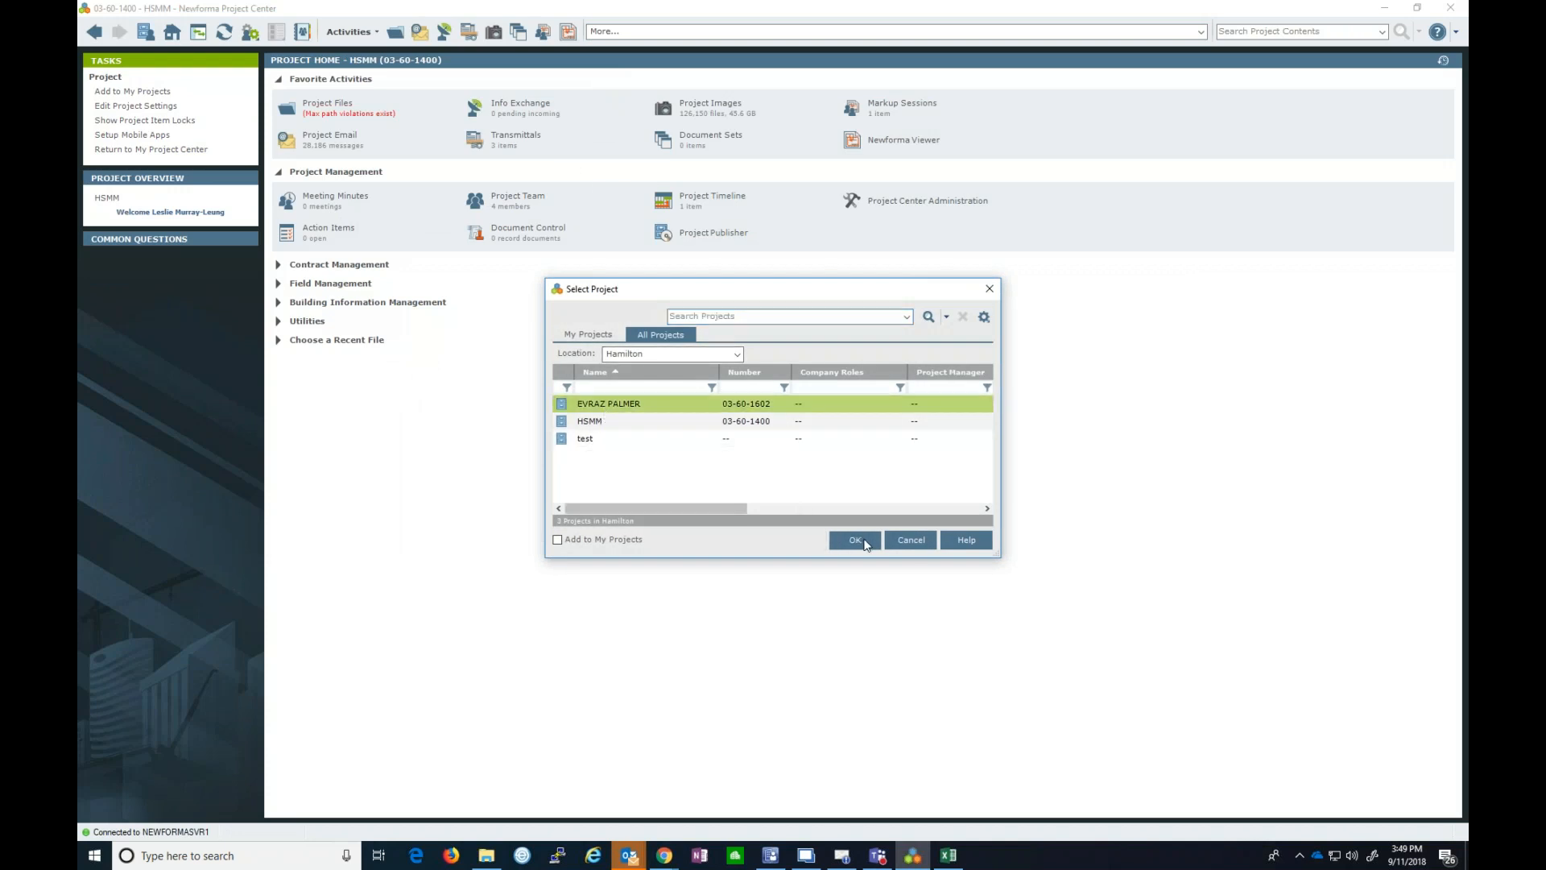
click(856, 540)
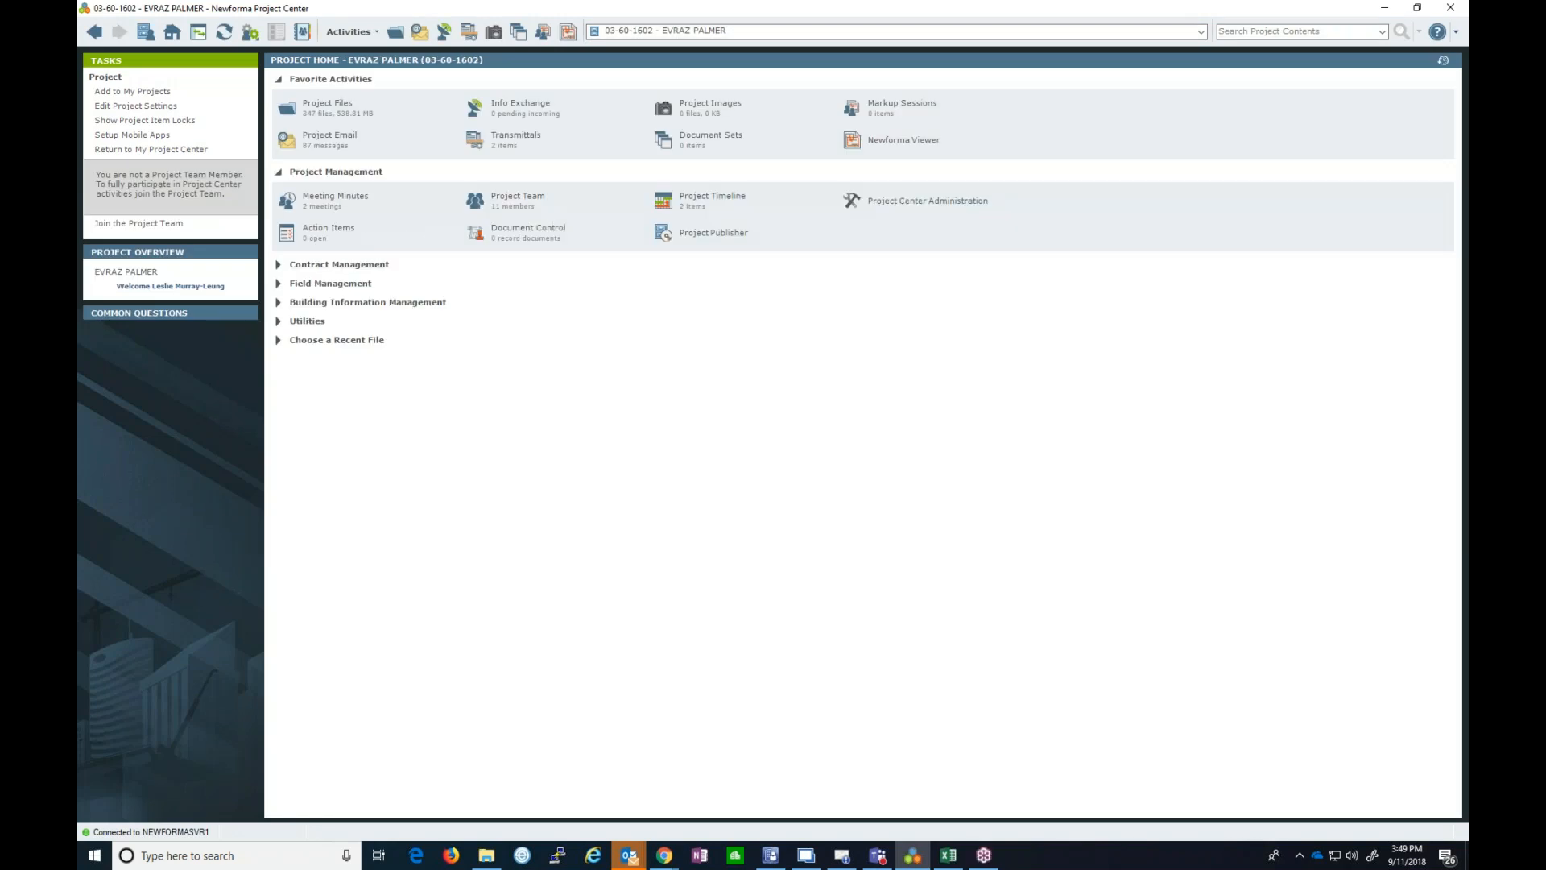
click(518, 198)
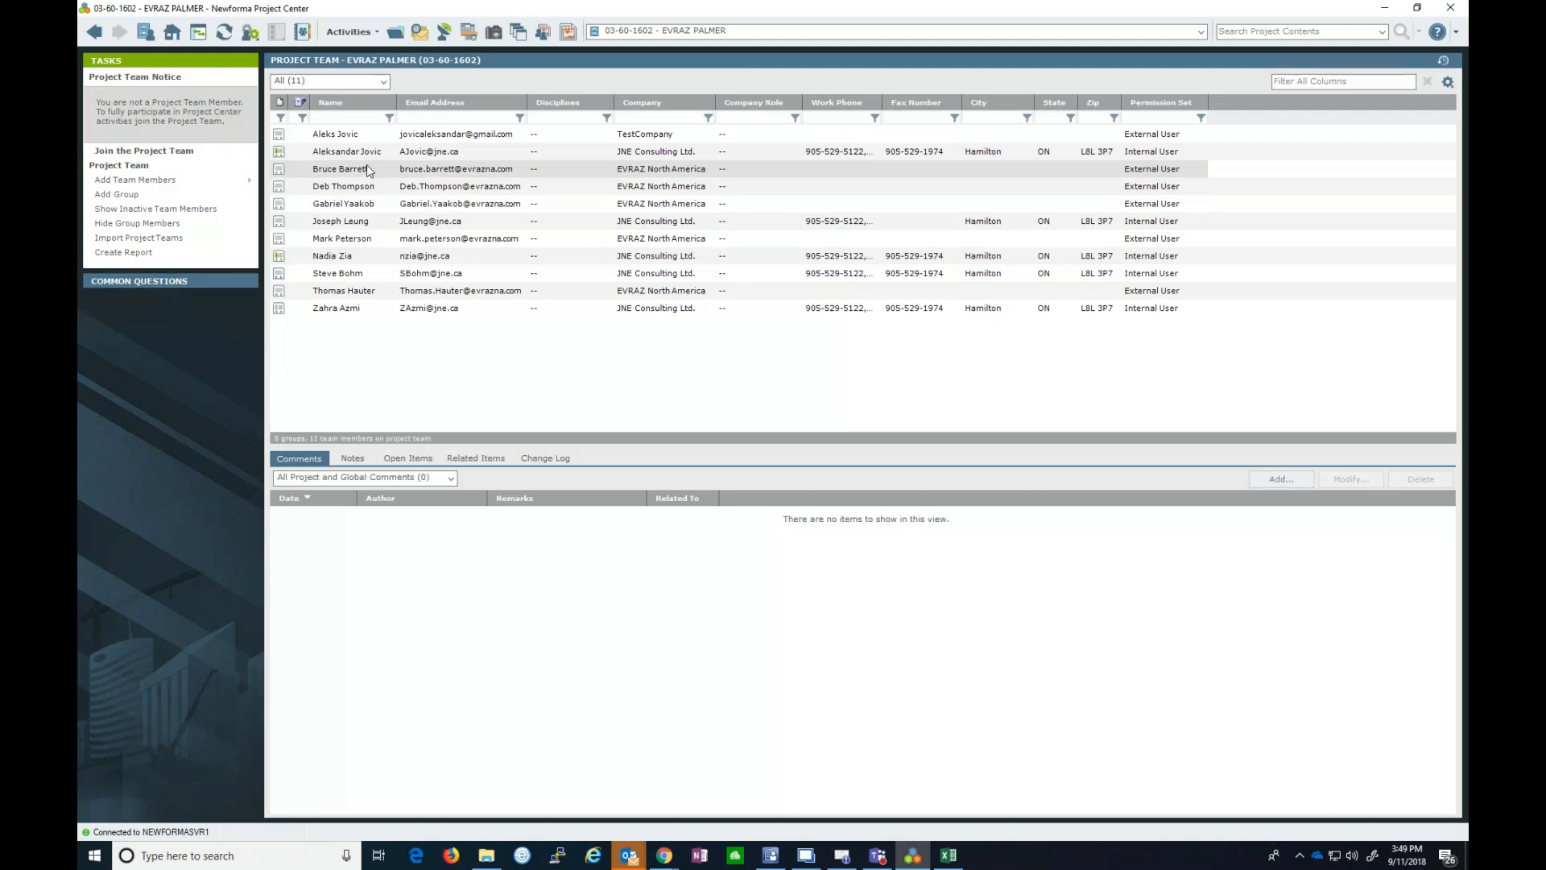
- Show the Project Roles and Permissions of the internal JNE Consulting team member
click(368, 170)
click(360, 152)
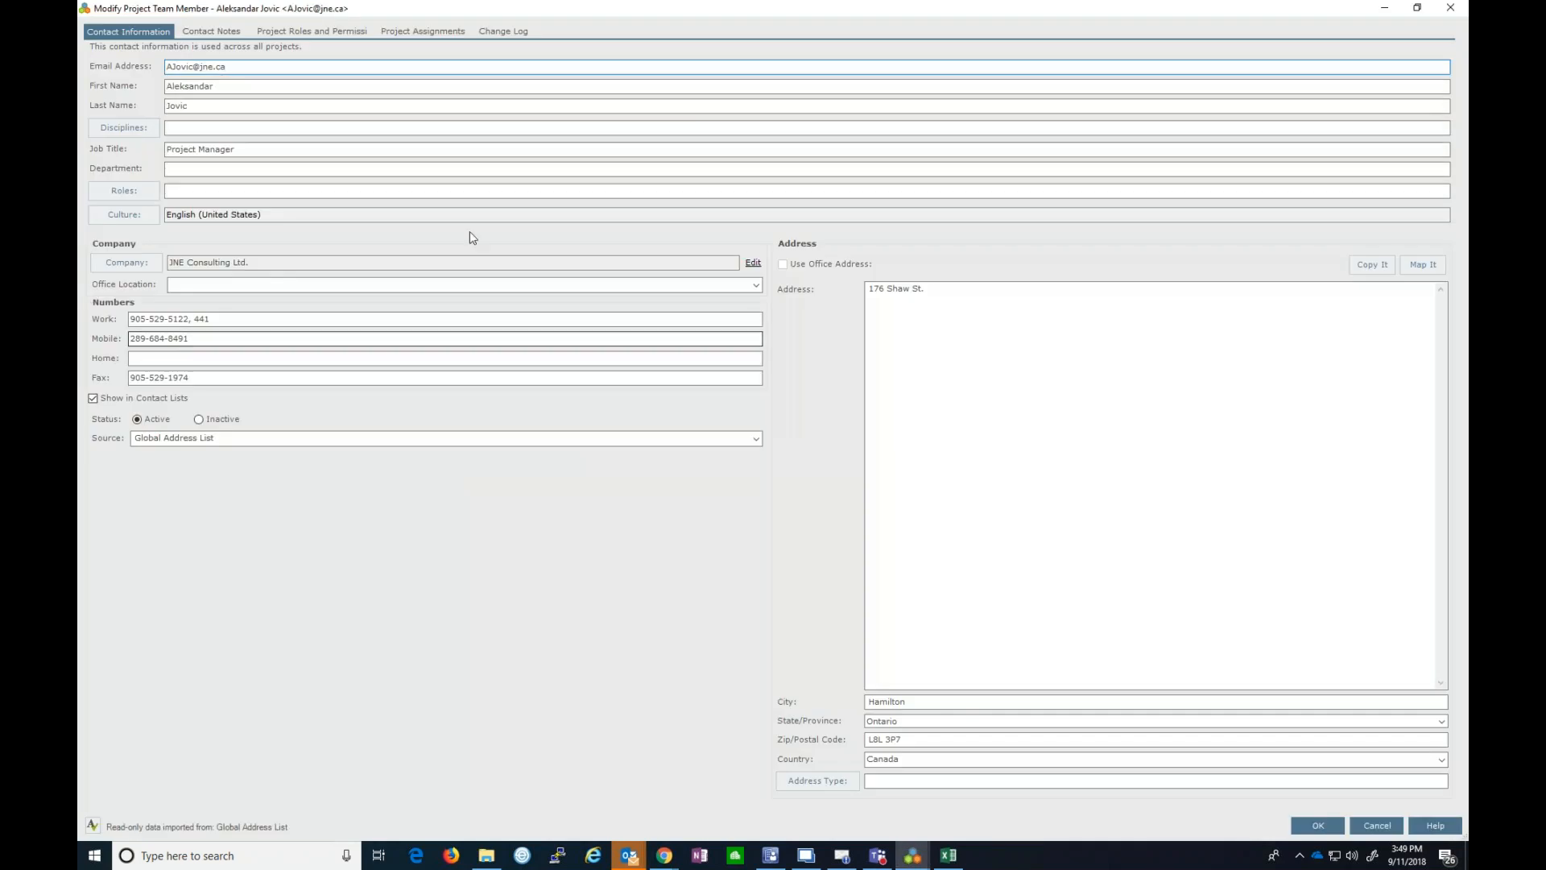
click(307, 33)
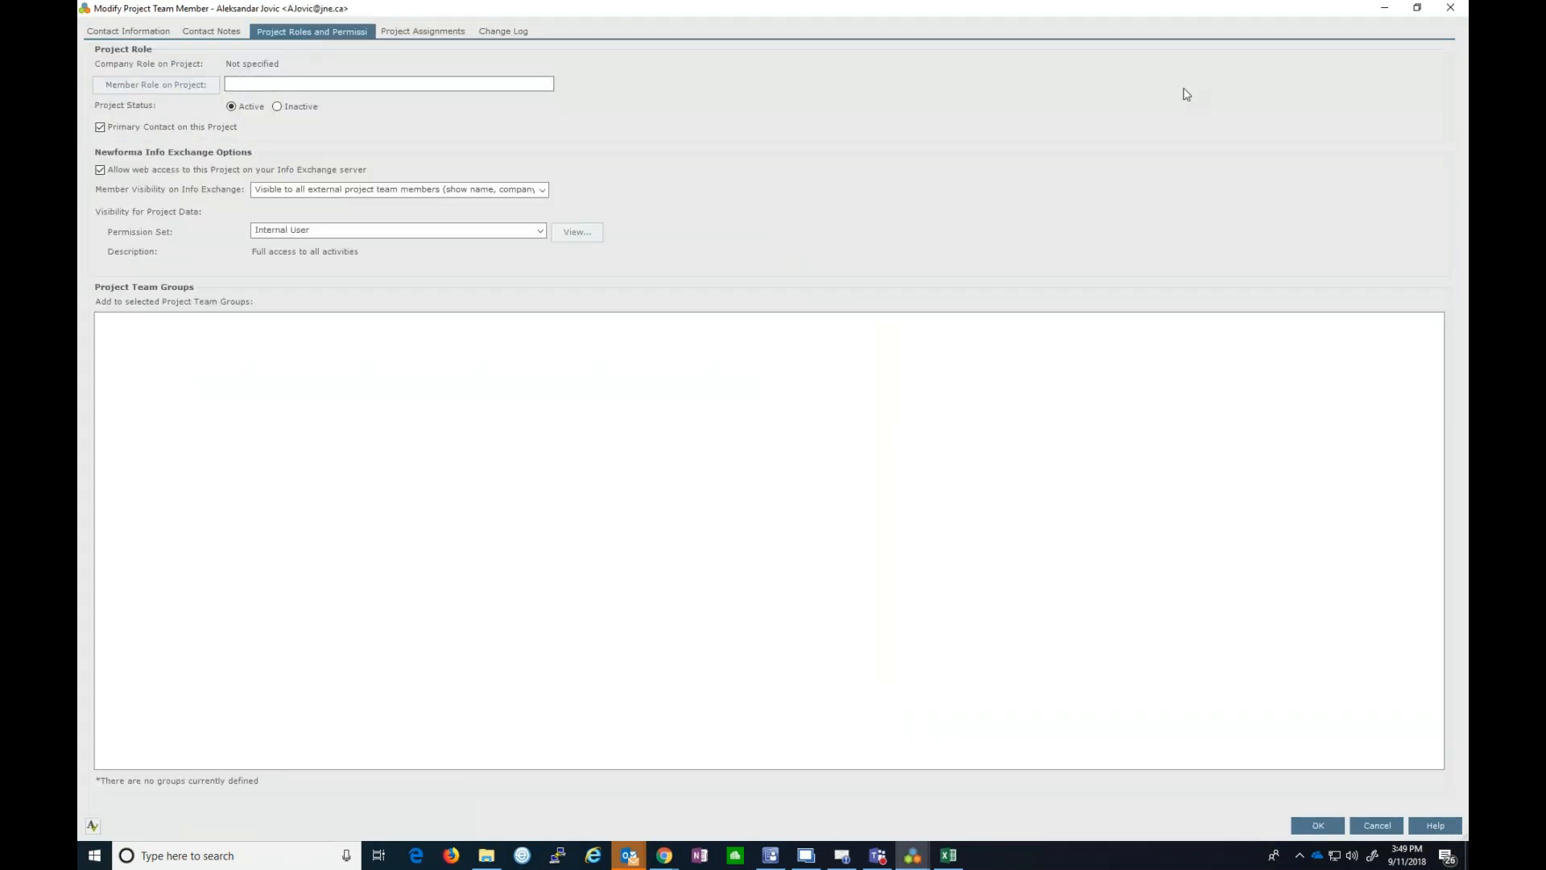
- Check the member's Info Exchange visibility choices, leave them unchanged, and cancel the settings
click(1415, 16)
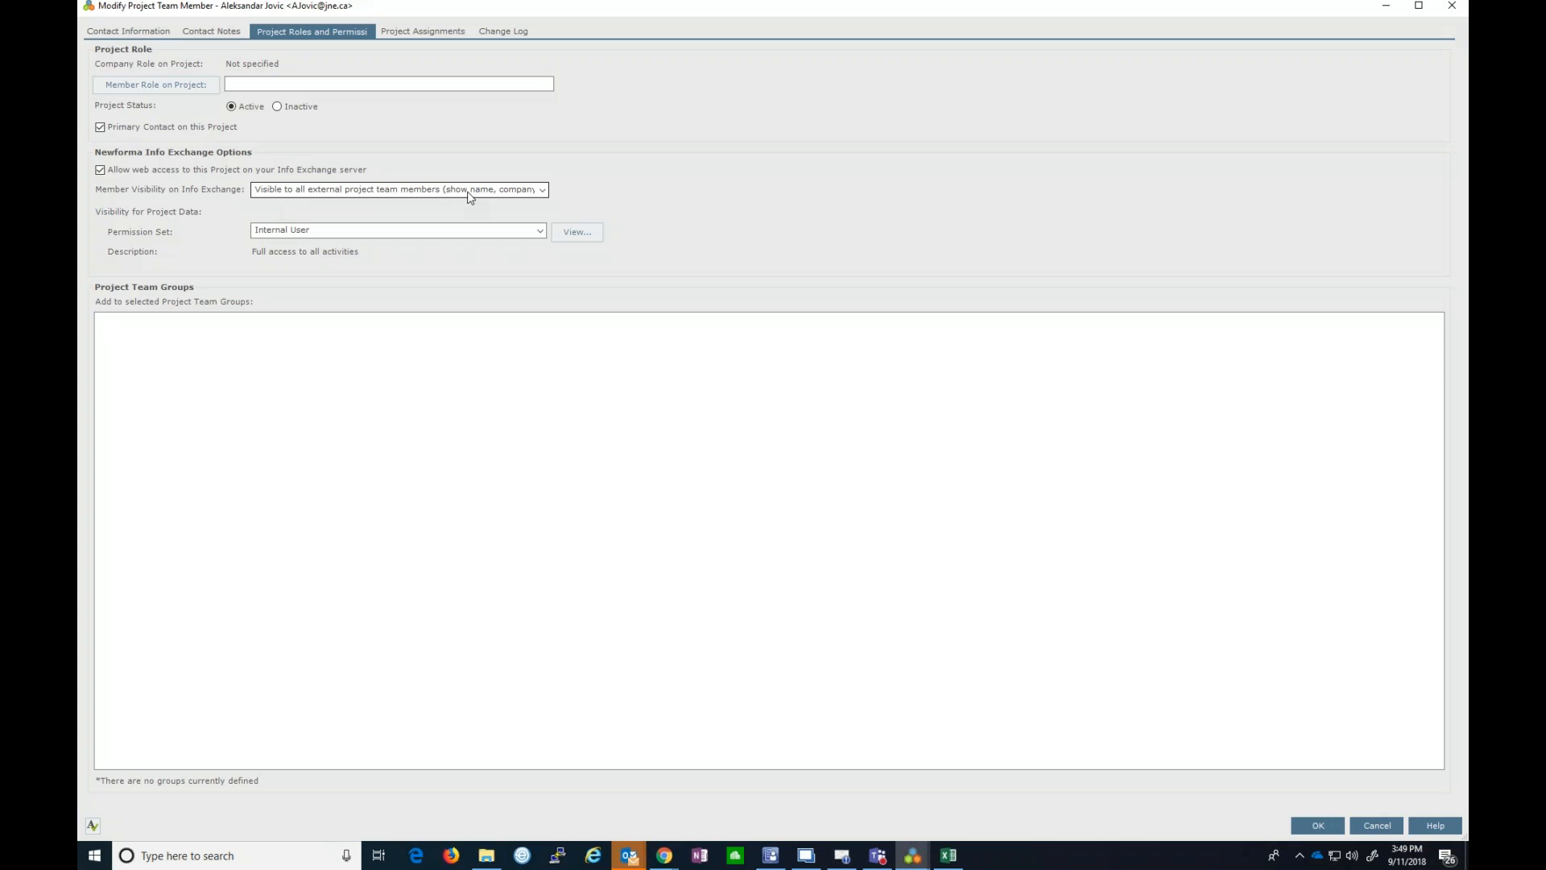
click(543, 190)
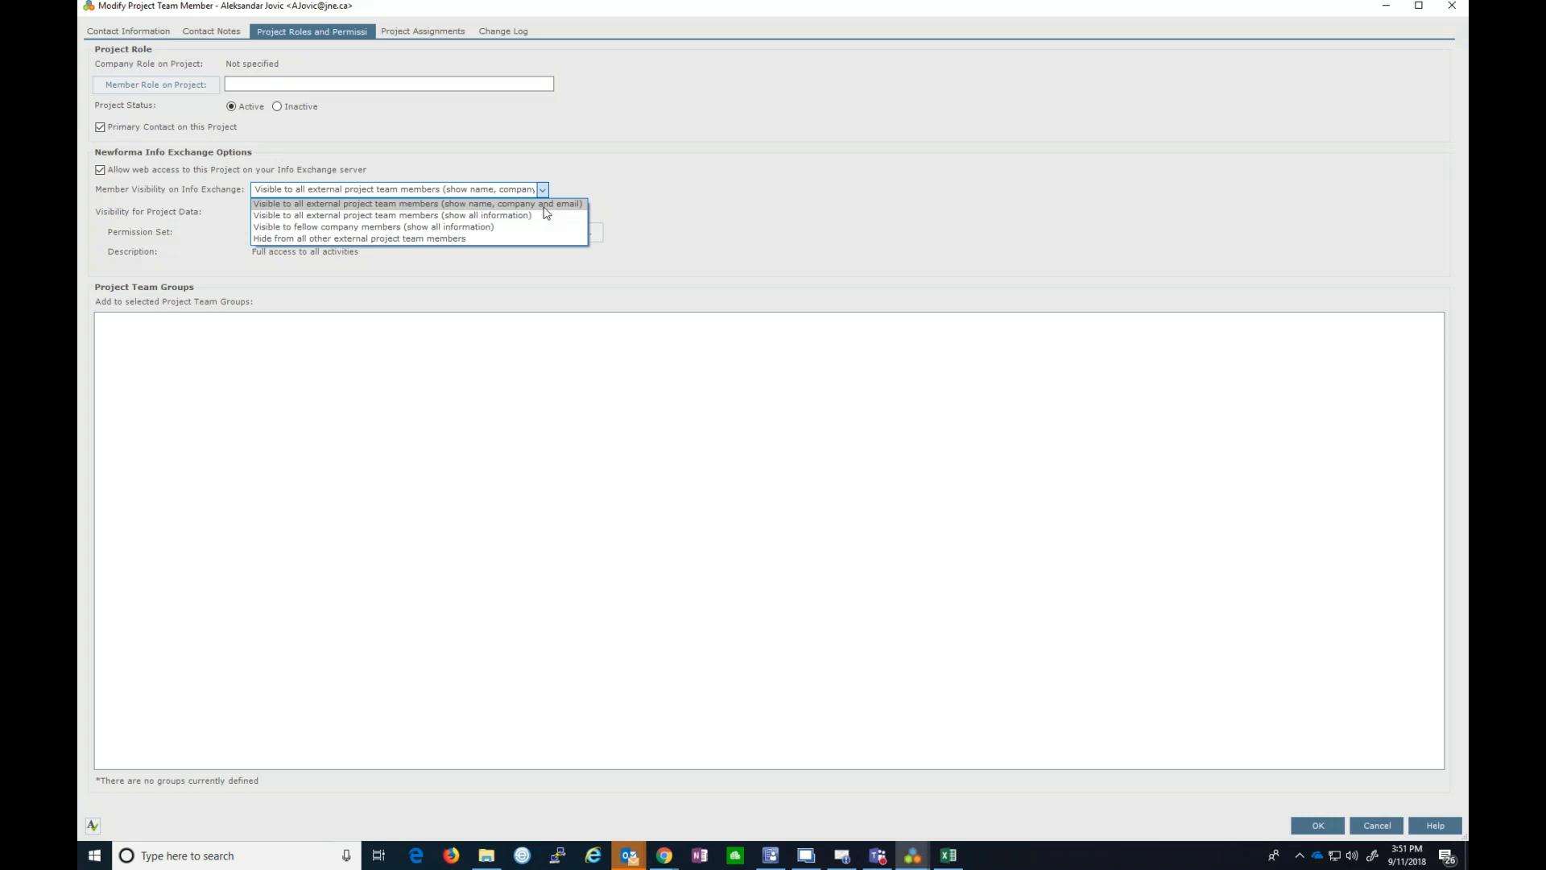
click(544, 205)
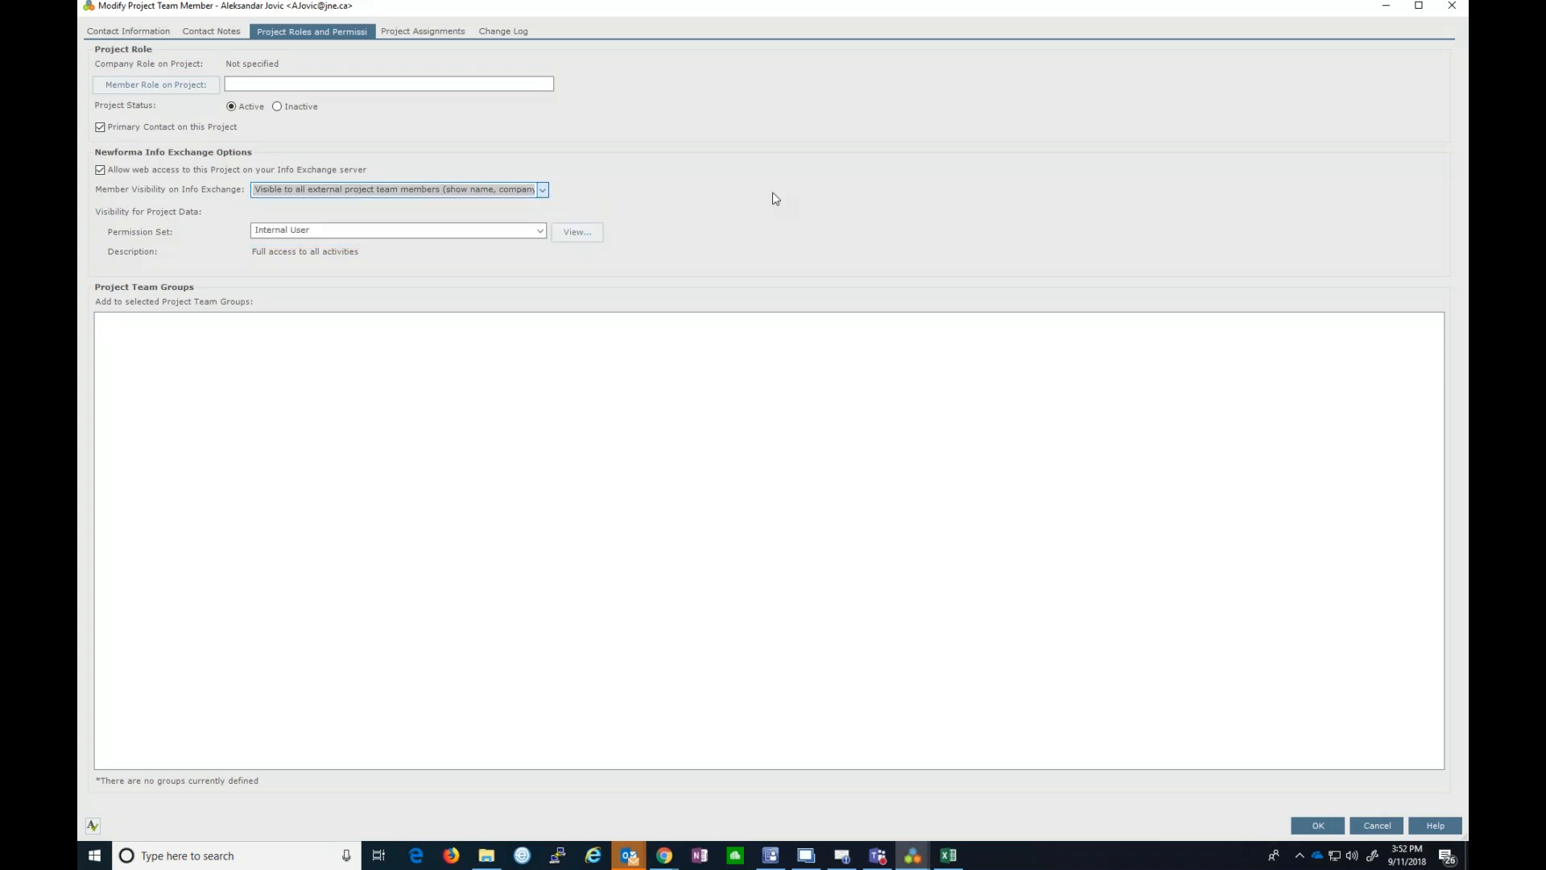
click(1387, 825)
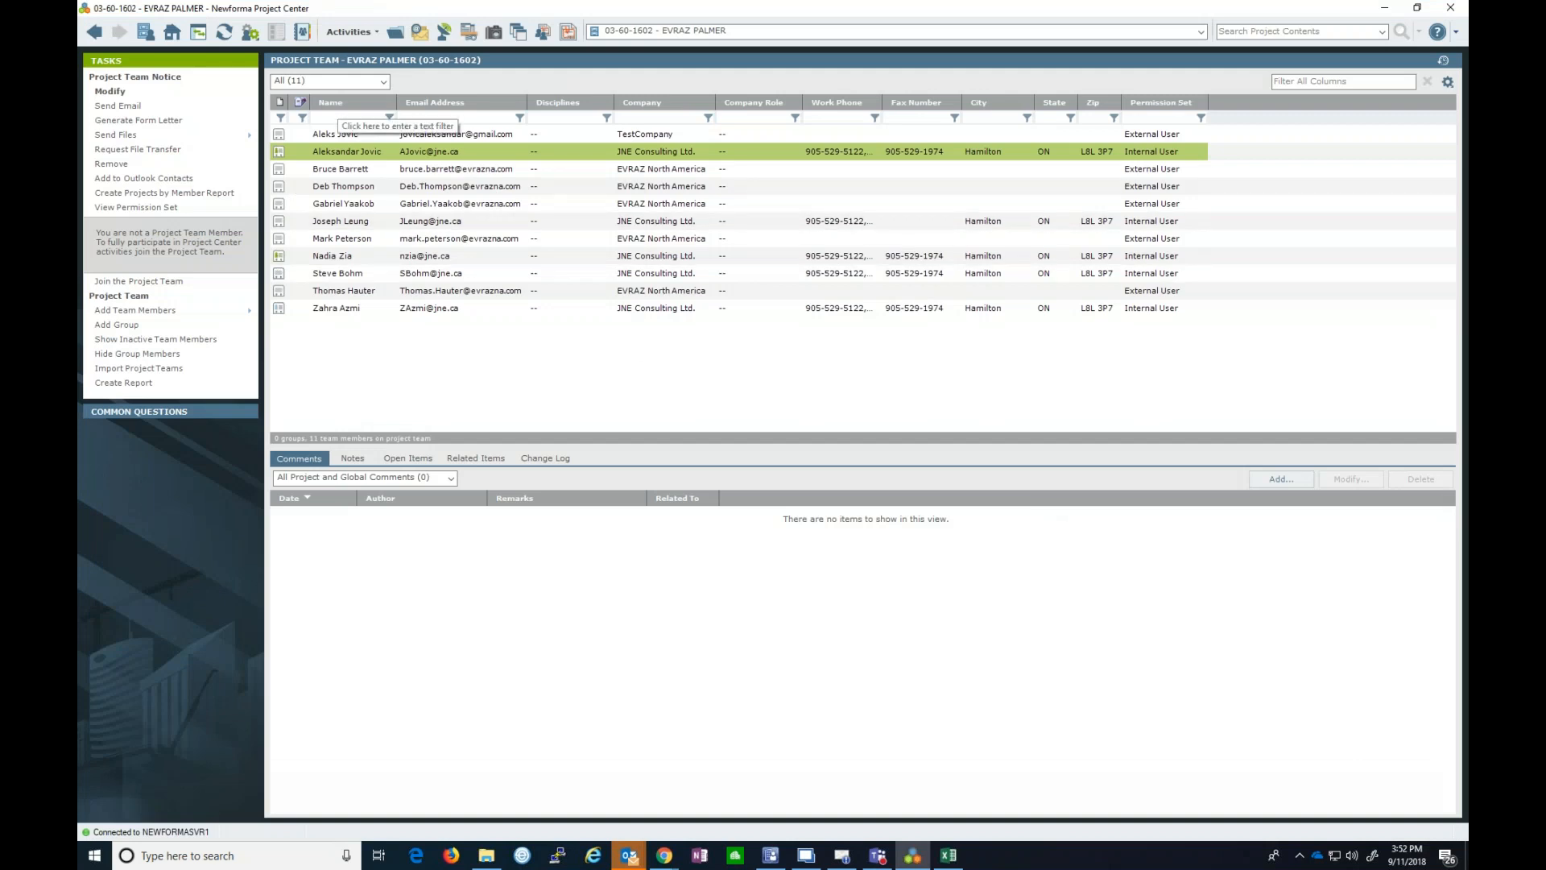
- Turn off web access for the TestCompany member and make them visible with full information
click(404, 138)
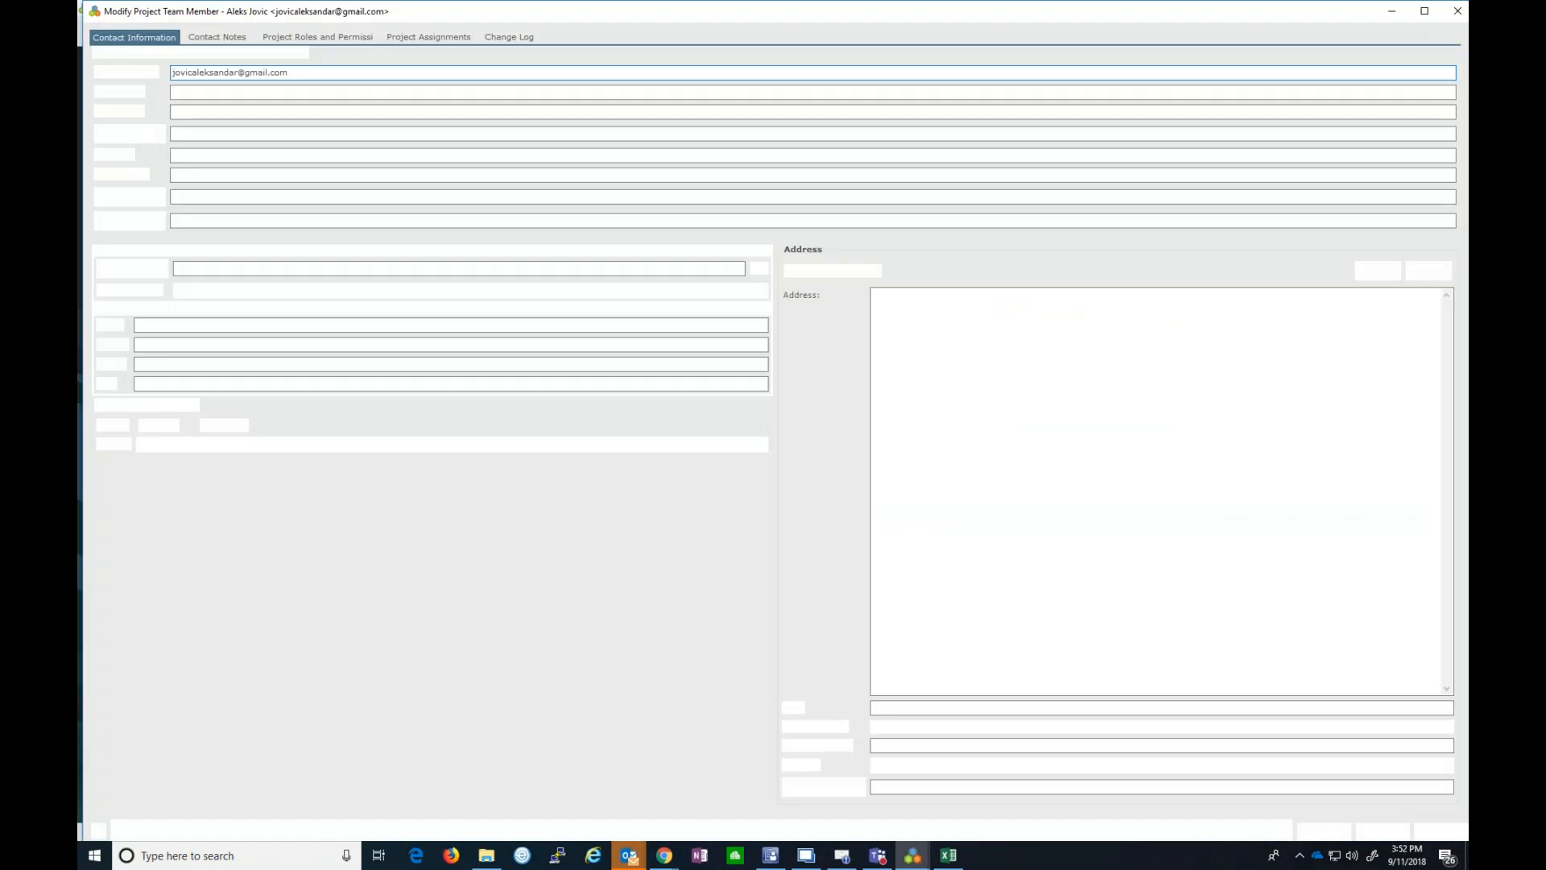
click(328, 40)
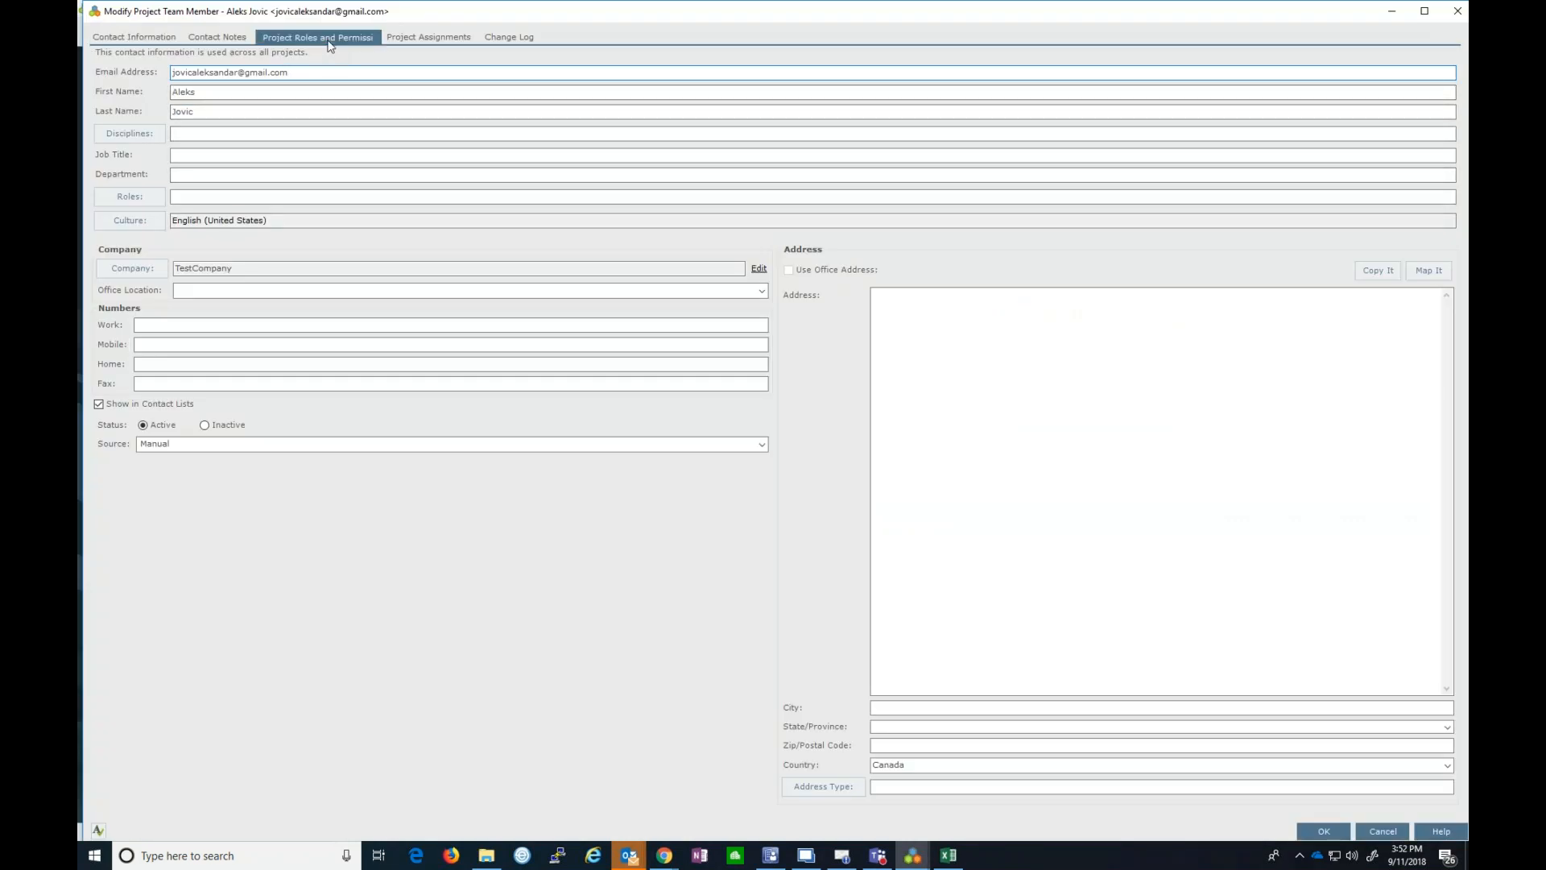
click(106, 176)
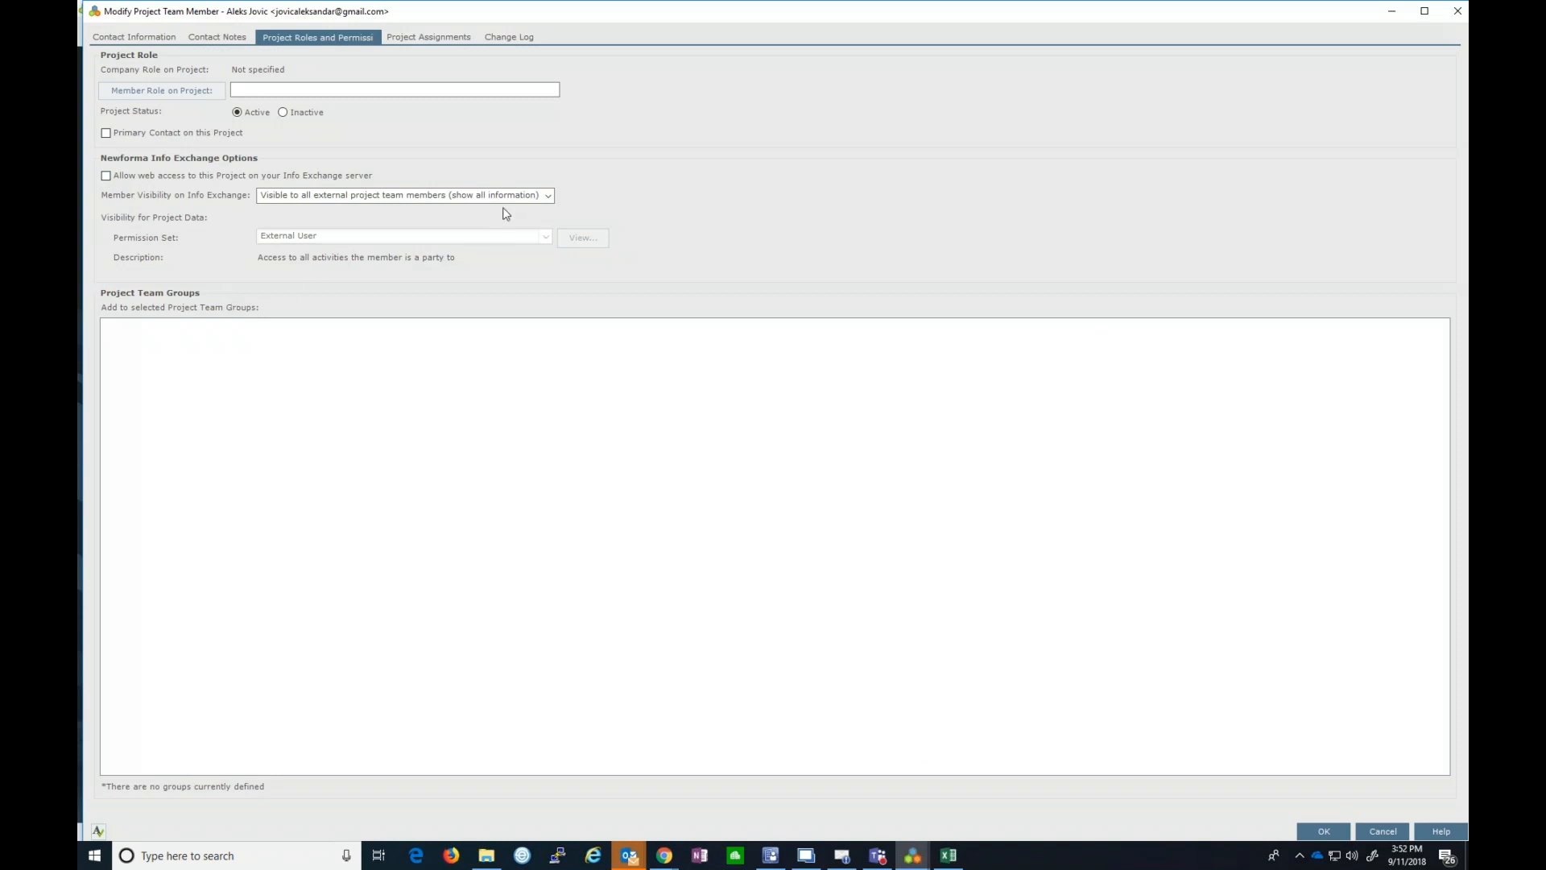
click(549, 197)
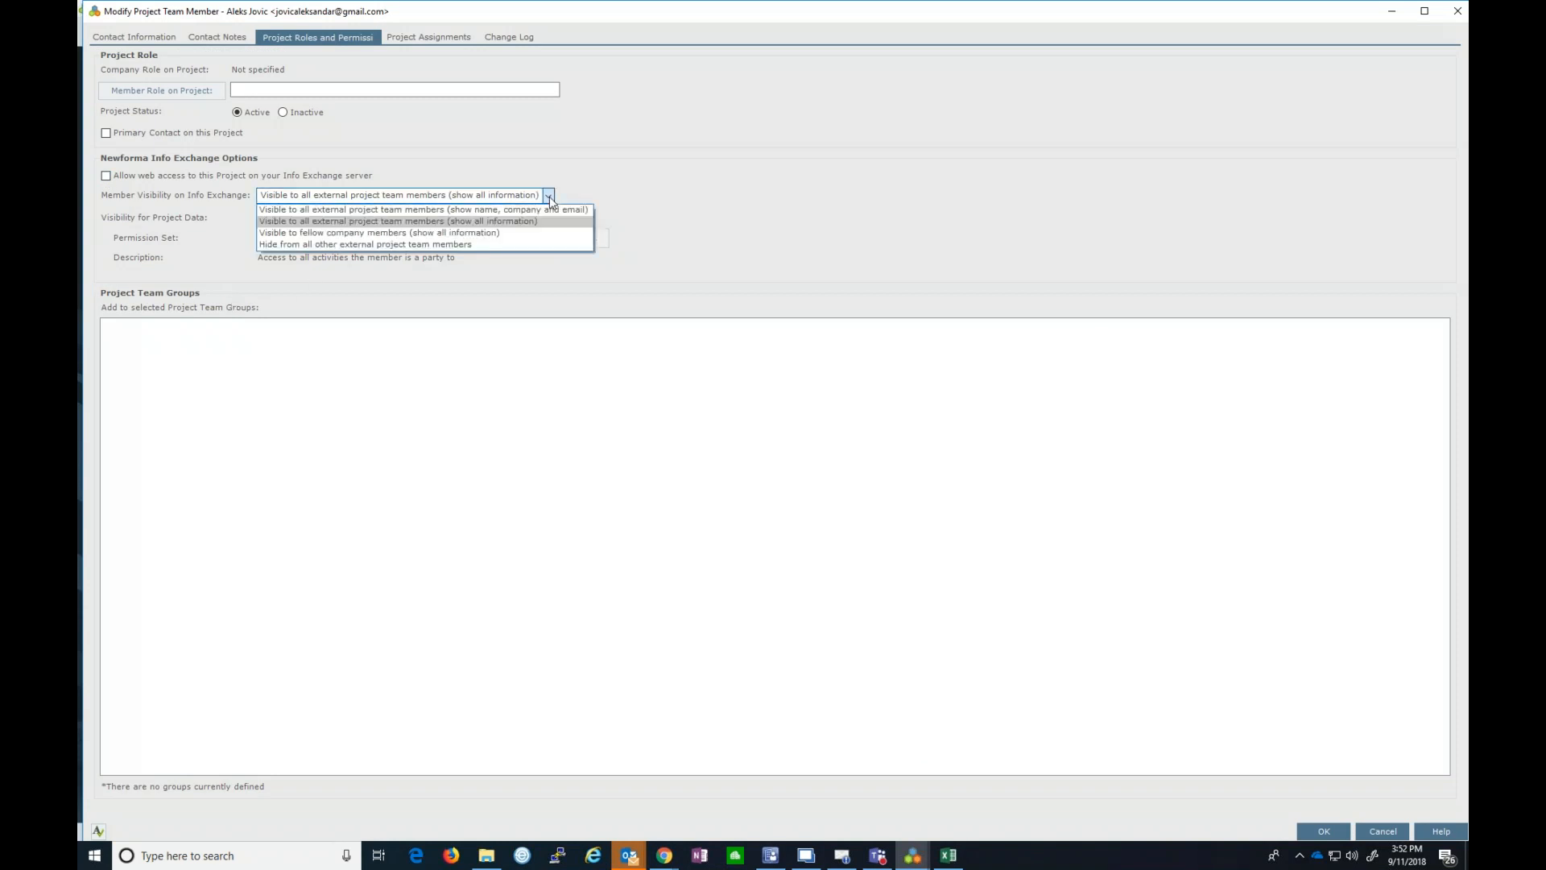
click(371, 221)
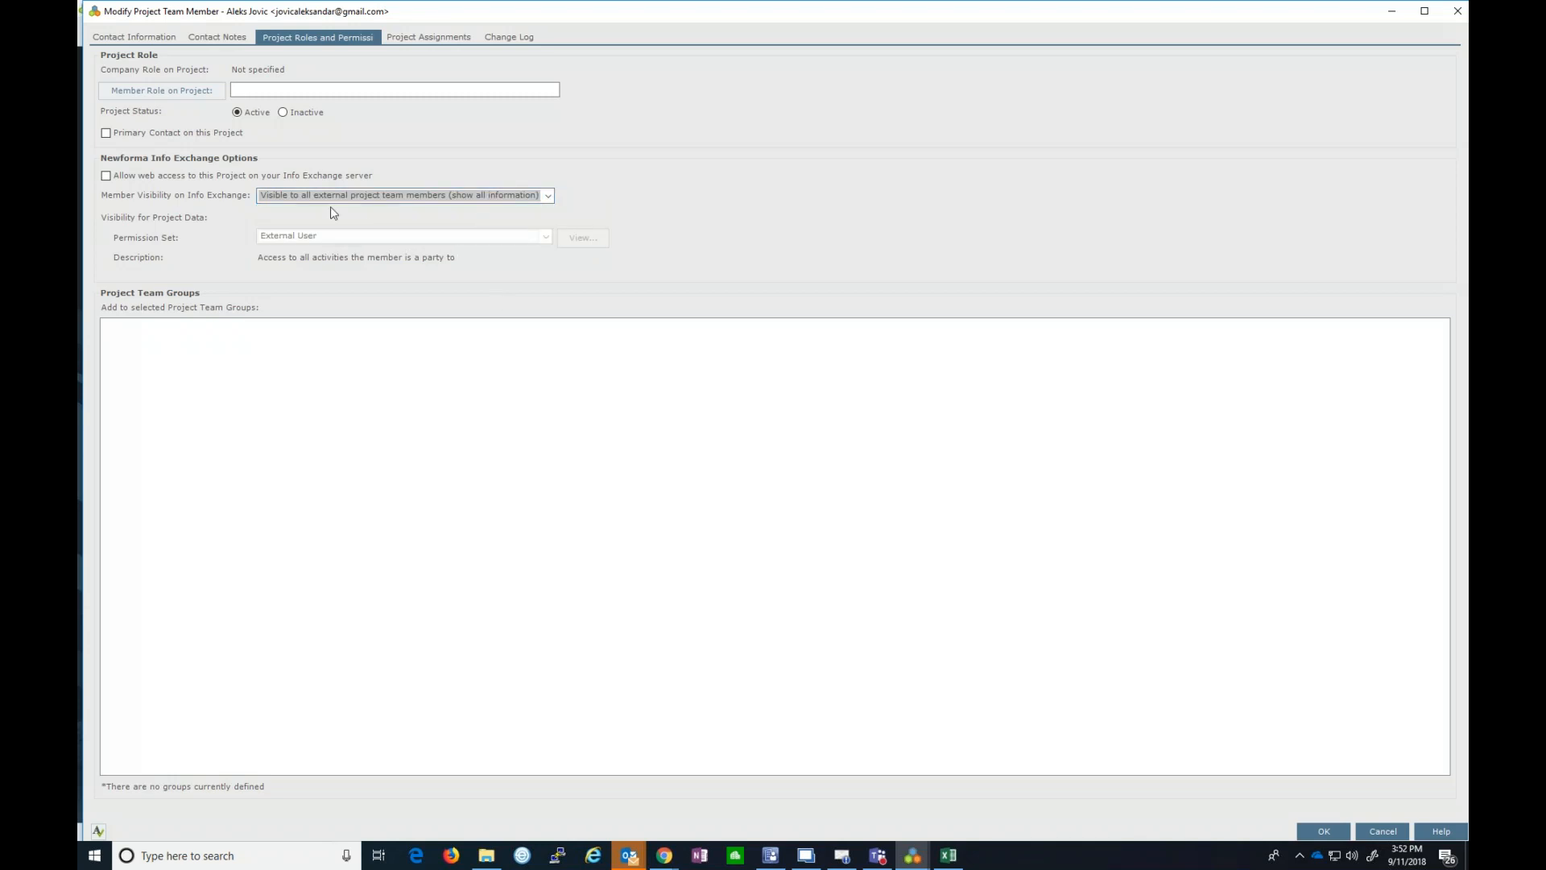
- Save the member's changes and bring the Info Exchange sign-in page up maximized in Chrome
click(1318, 830)
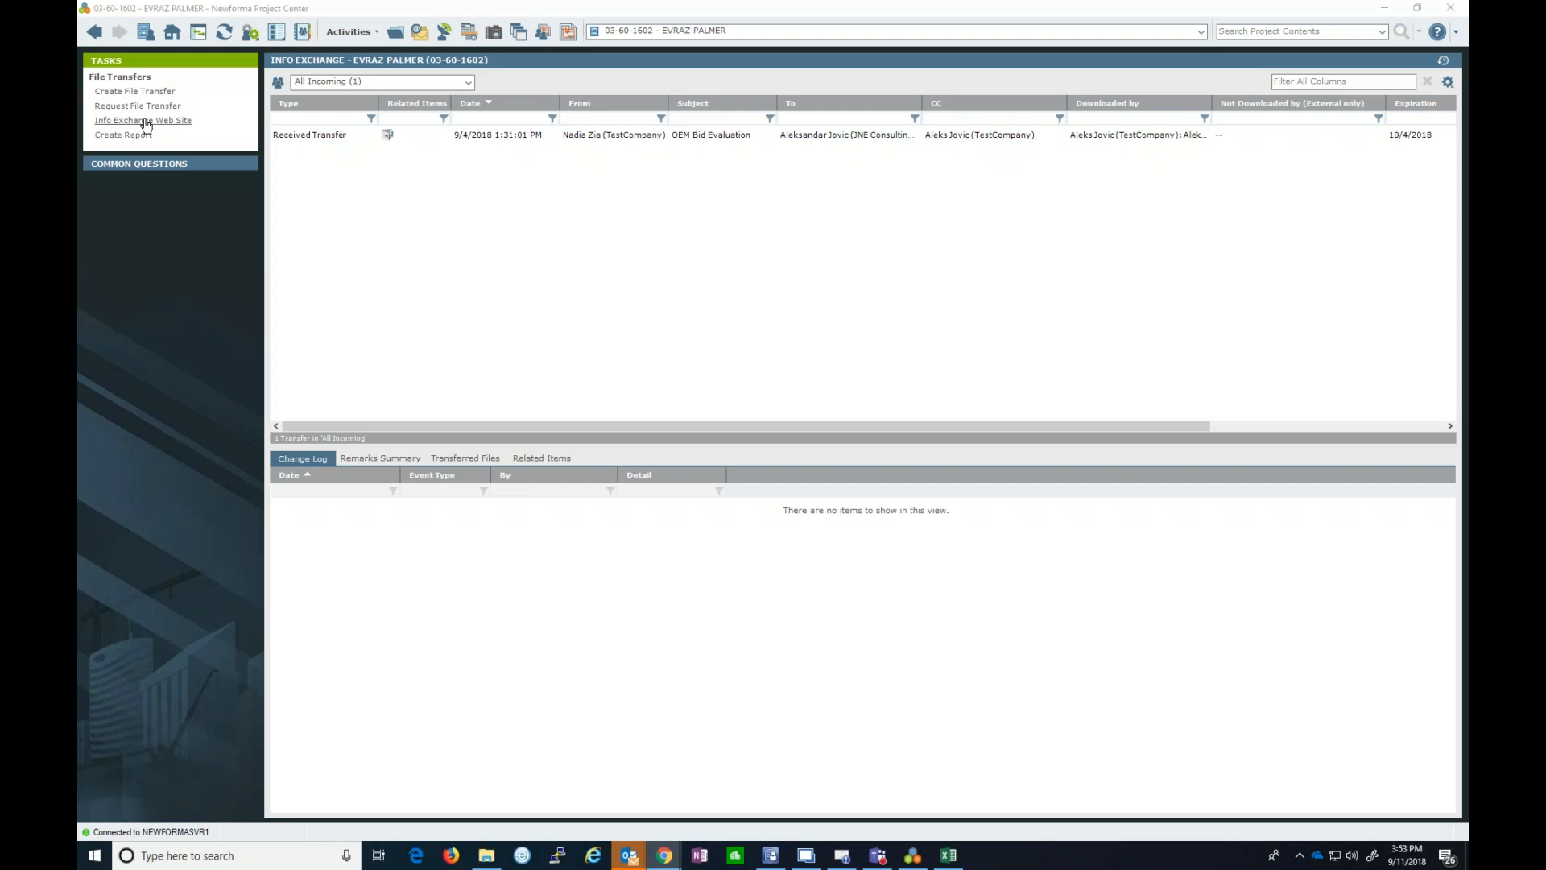
mouse_move(668, 860)
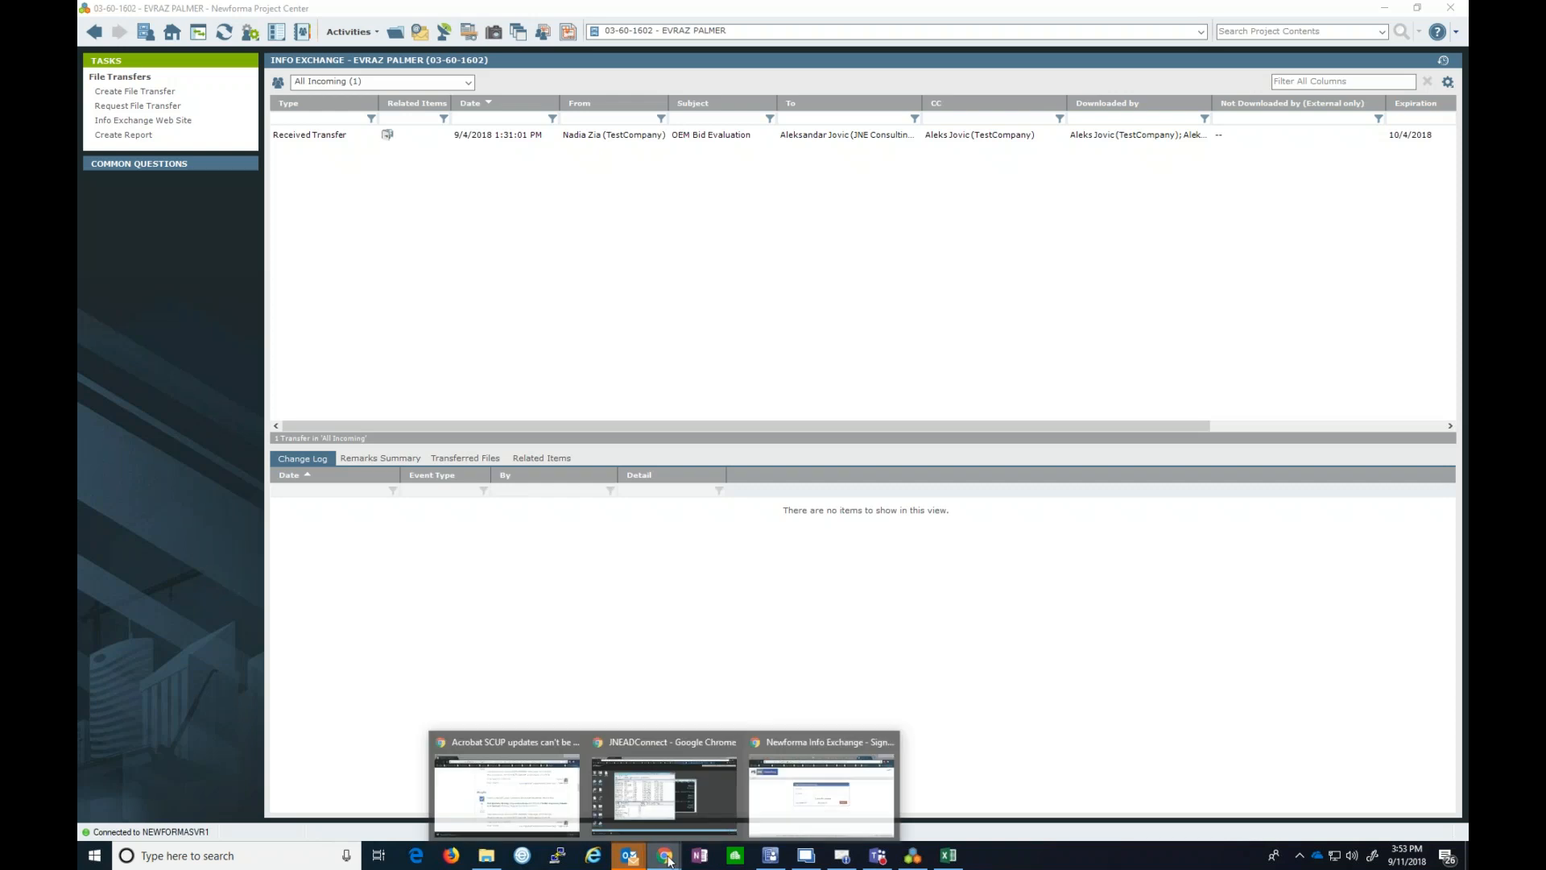
click(764, 802)
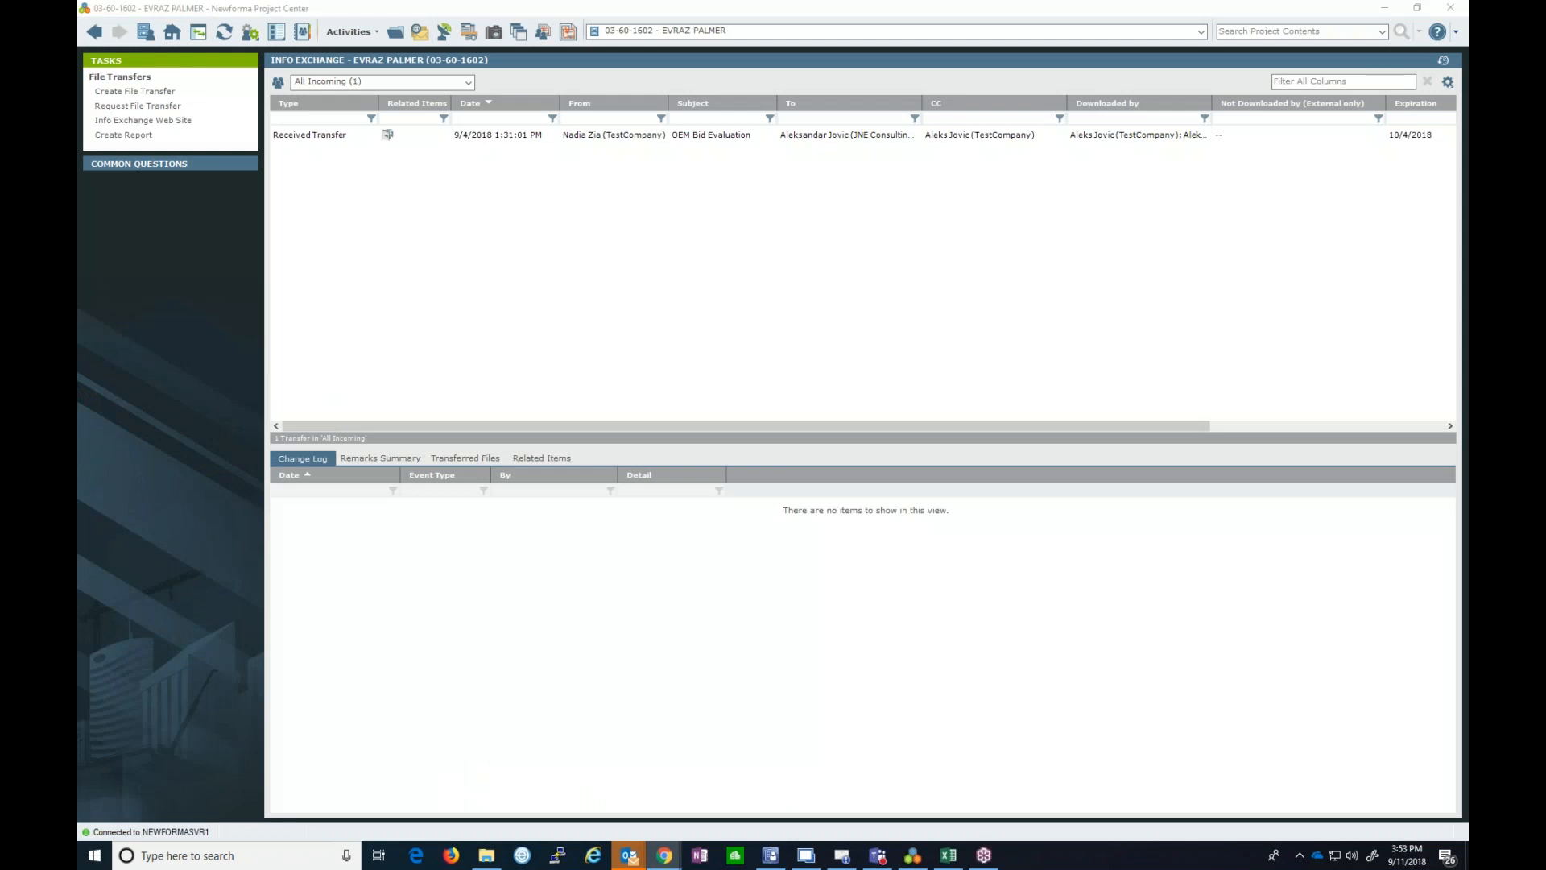
drag(1467, 97, 699, 93)
click(1060, 94)
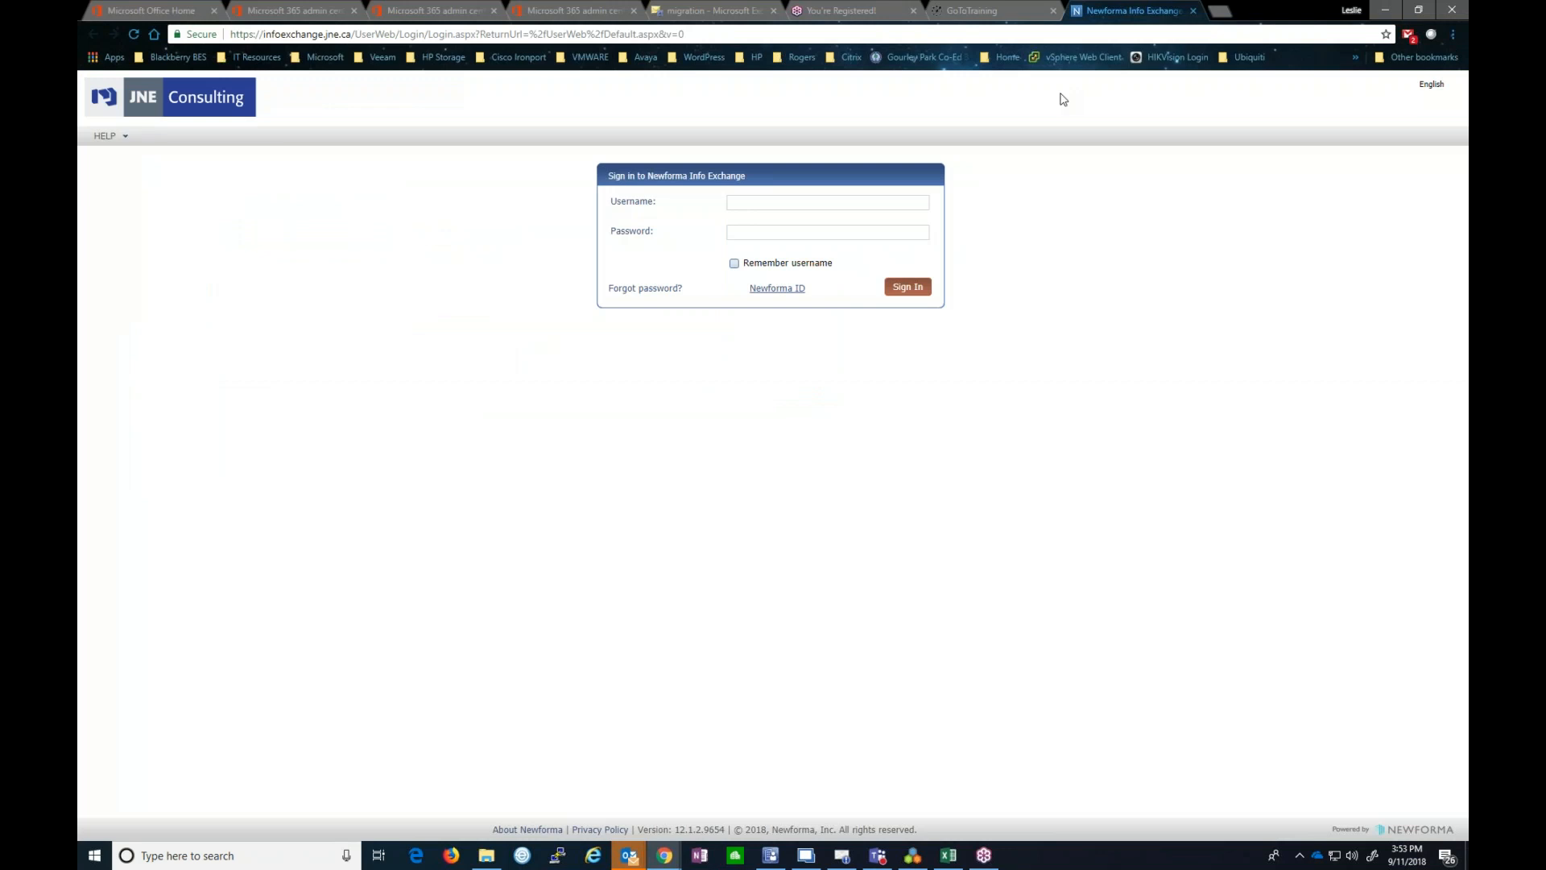
- Try the Username field, dismiss its autofill suggestions, and go back to Project Center
click(826, 203)
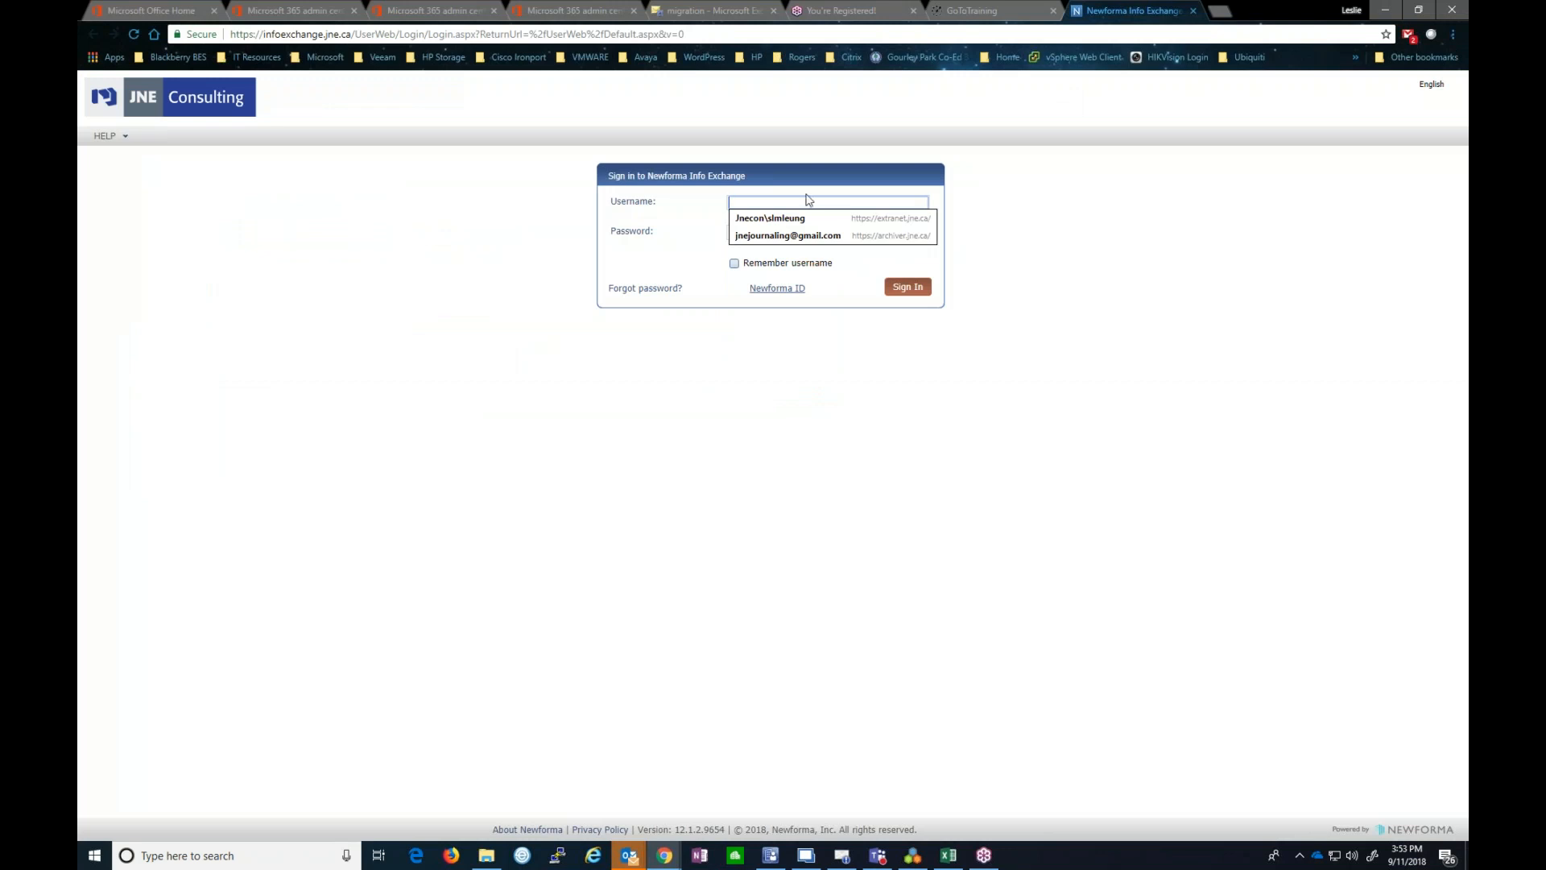
click(1258, 326)
click(767, 202)
click(912, 855)
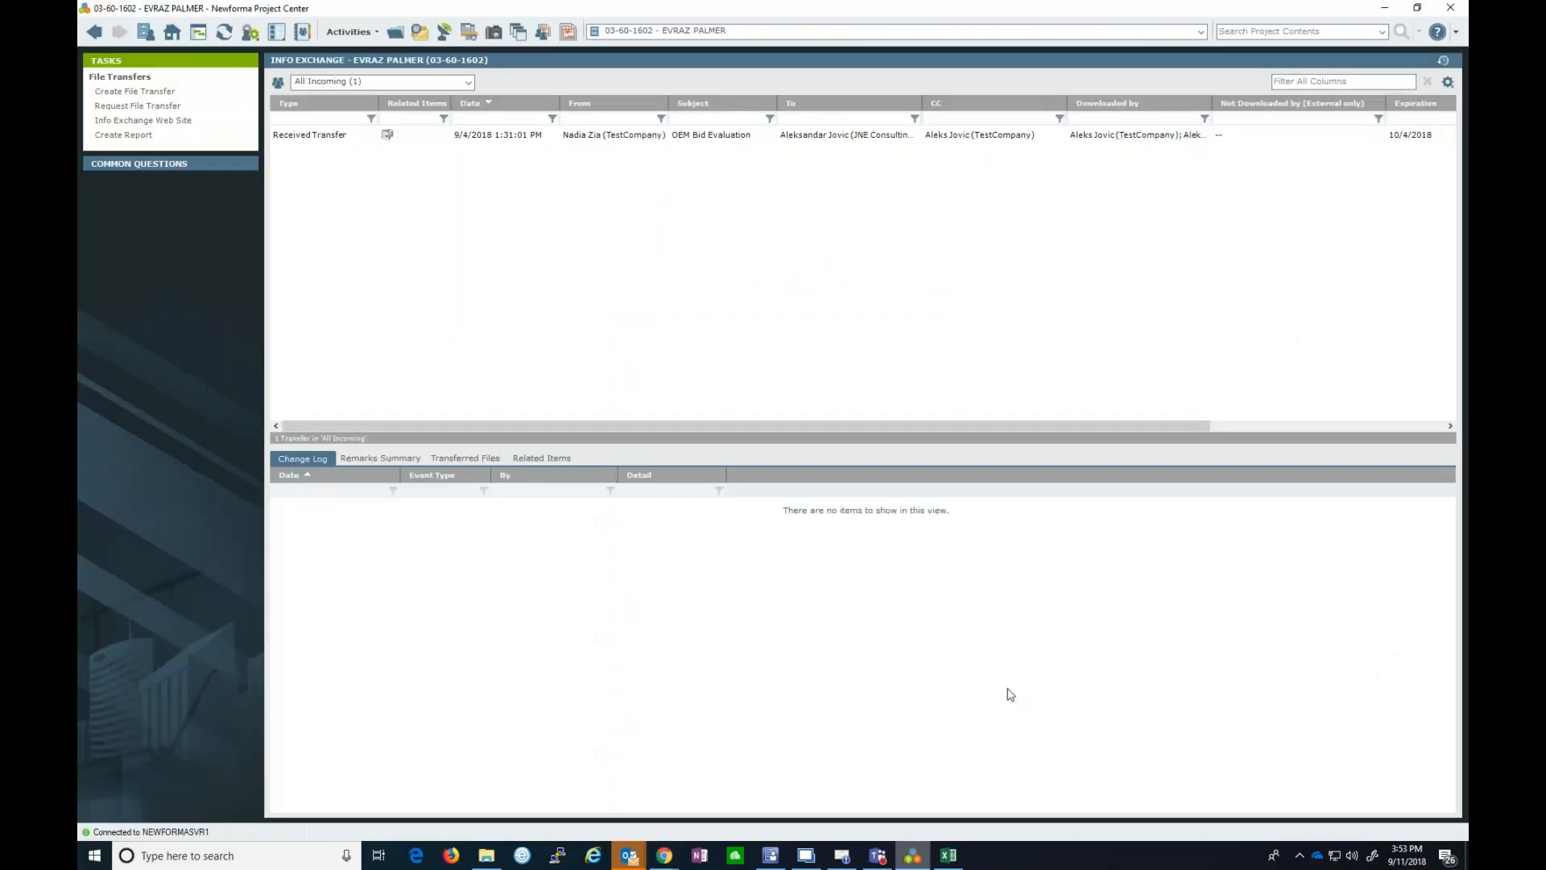
- From Project Home, show the Project Team list with 11 members in 3 groups
click(171, 32)
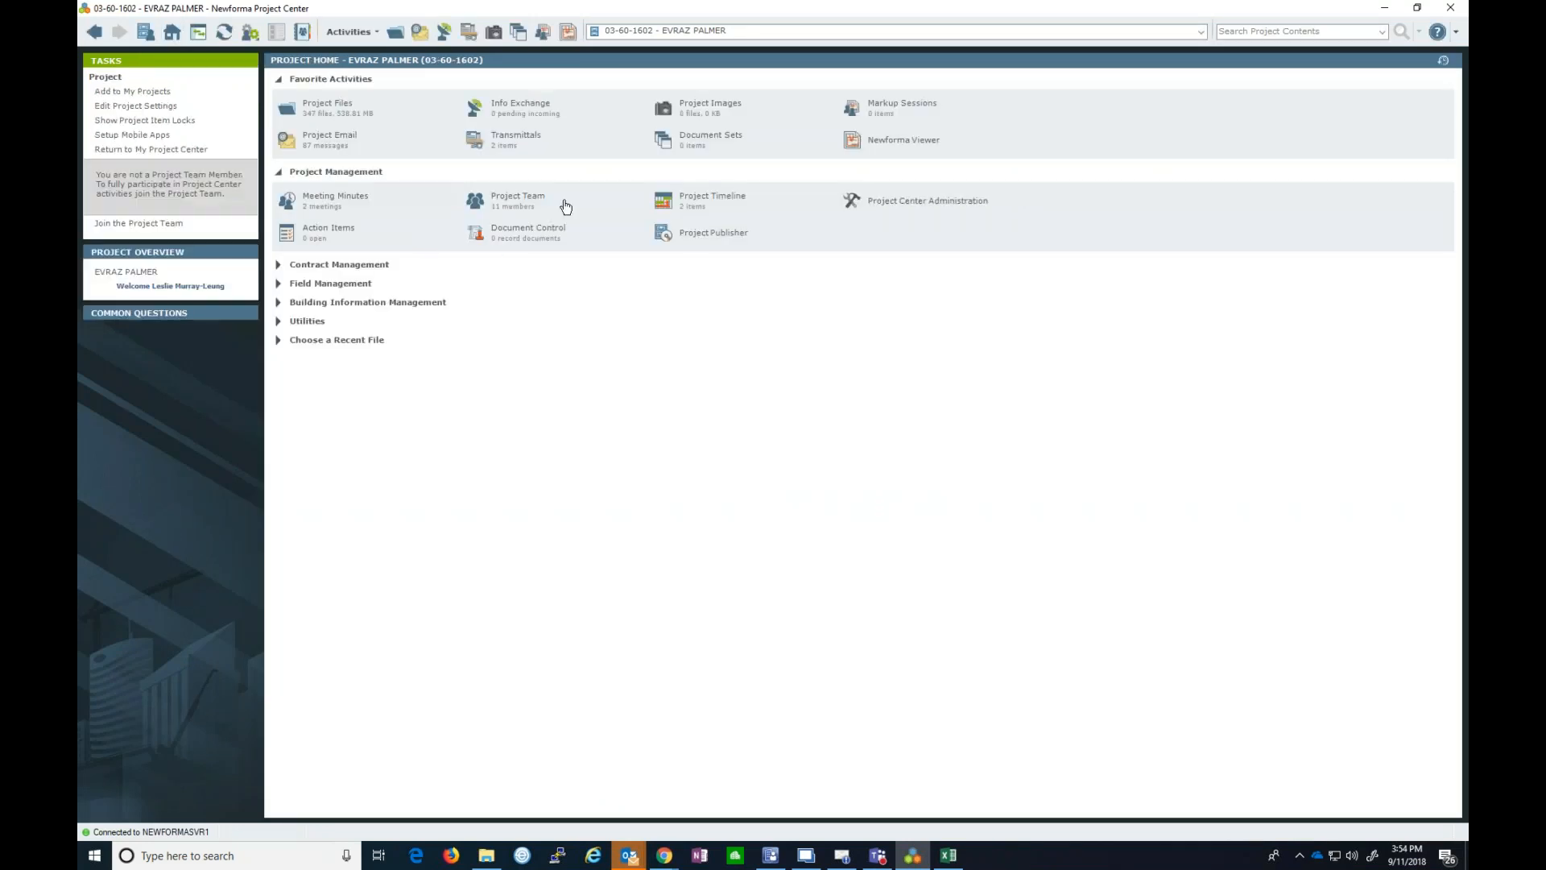
click(518, 199)
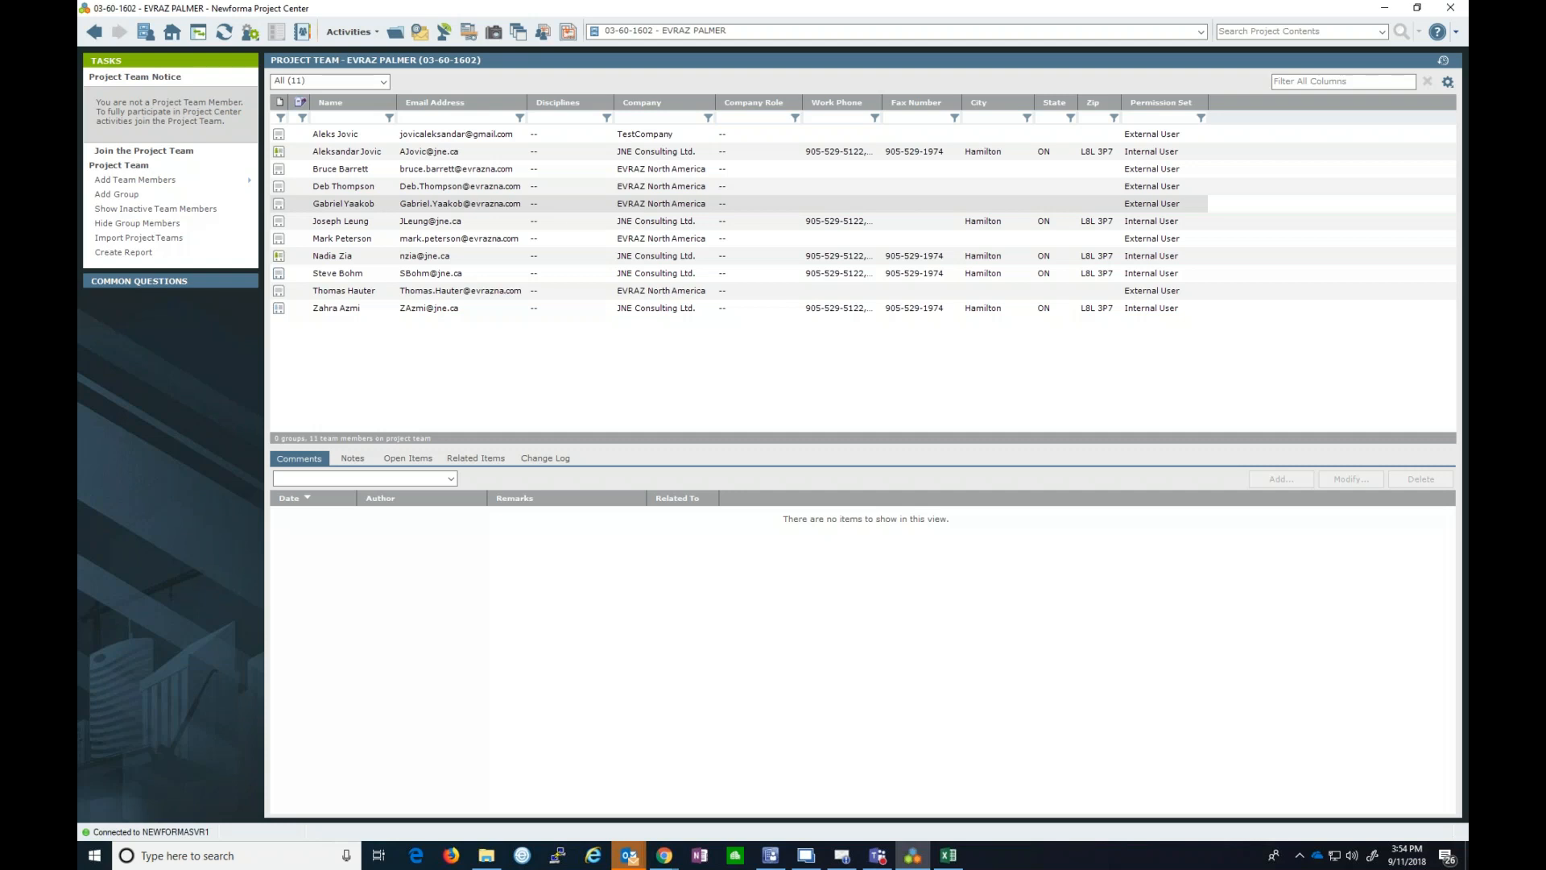
mouse_move(161, 181)
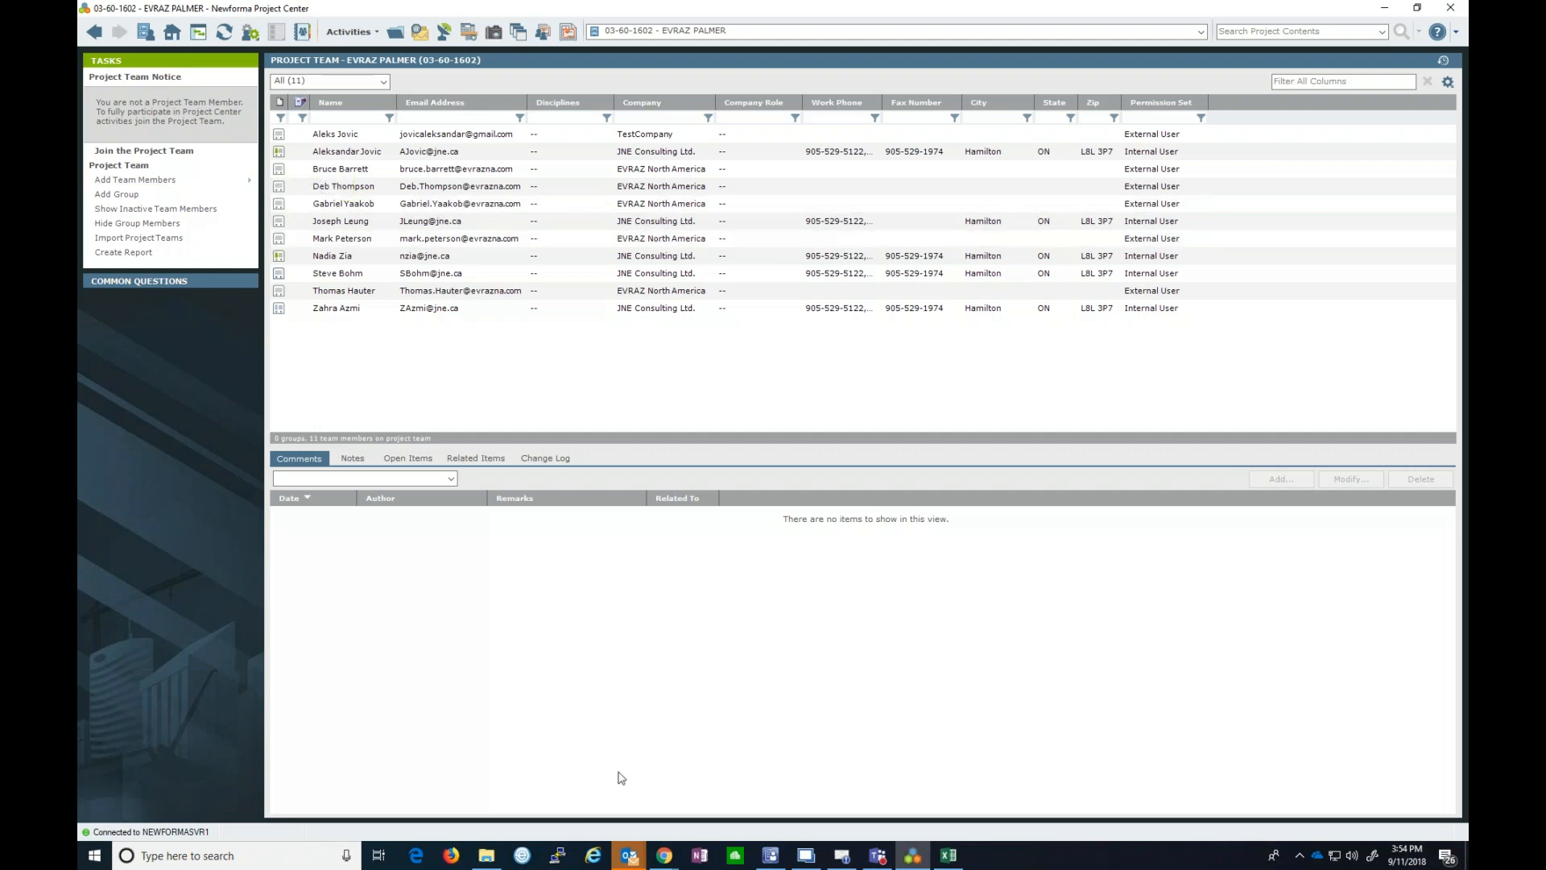
click(665, 855)
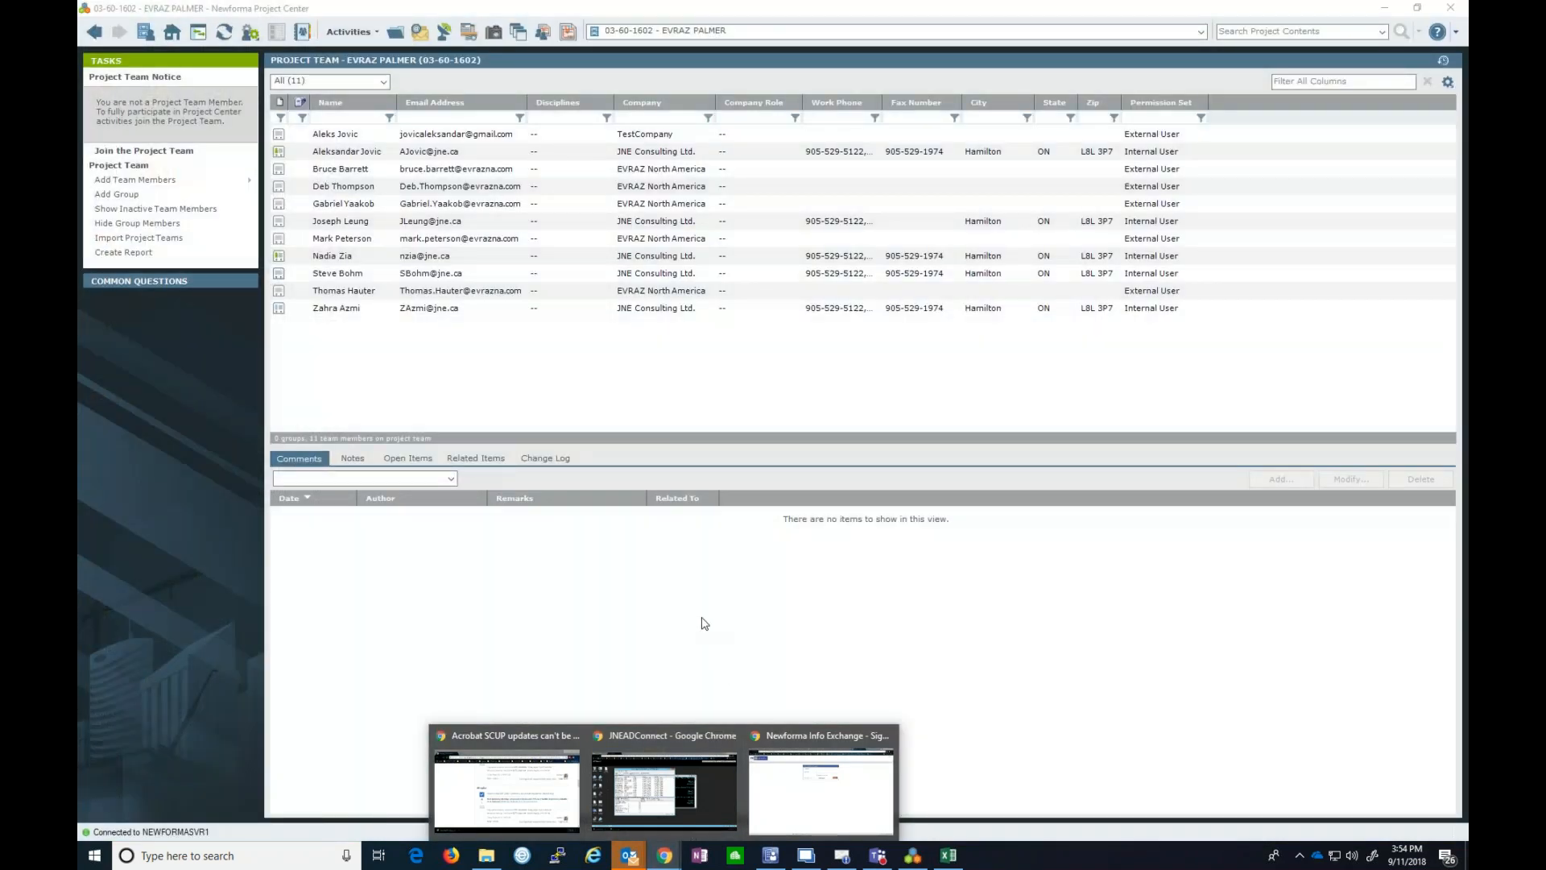
click(704, 624)
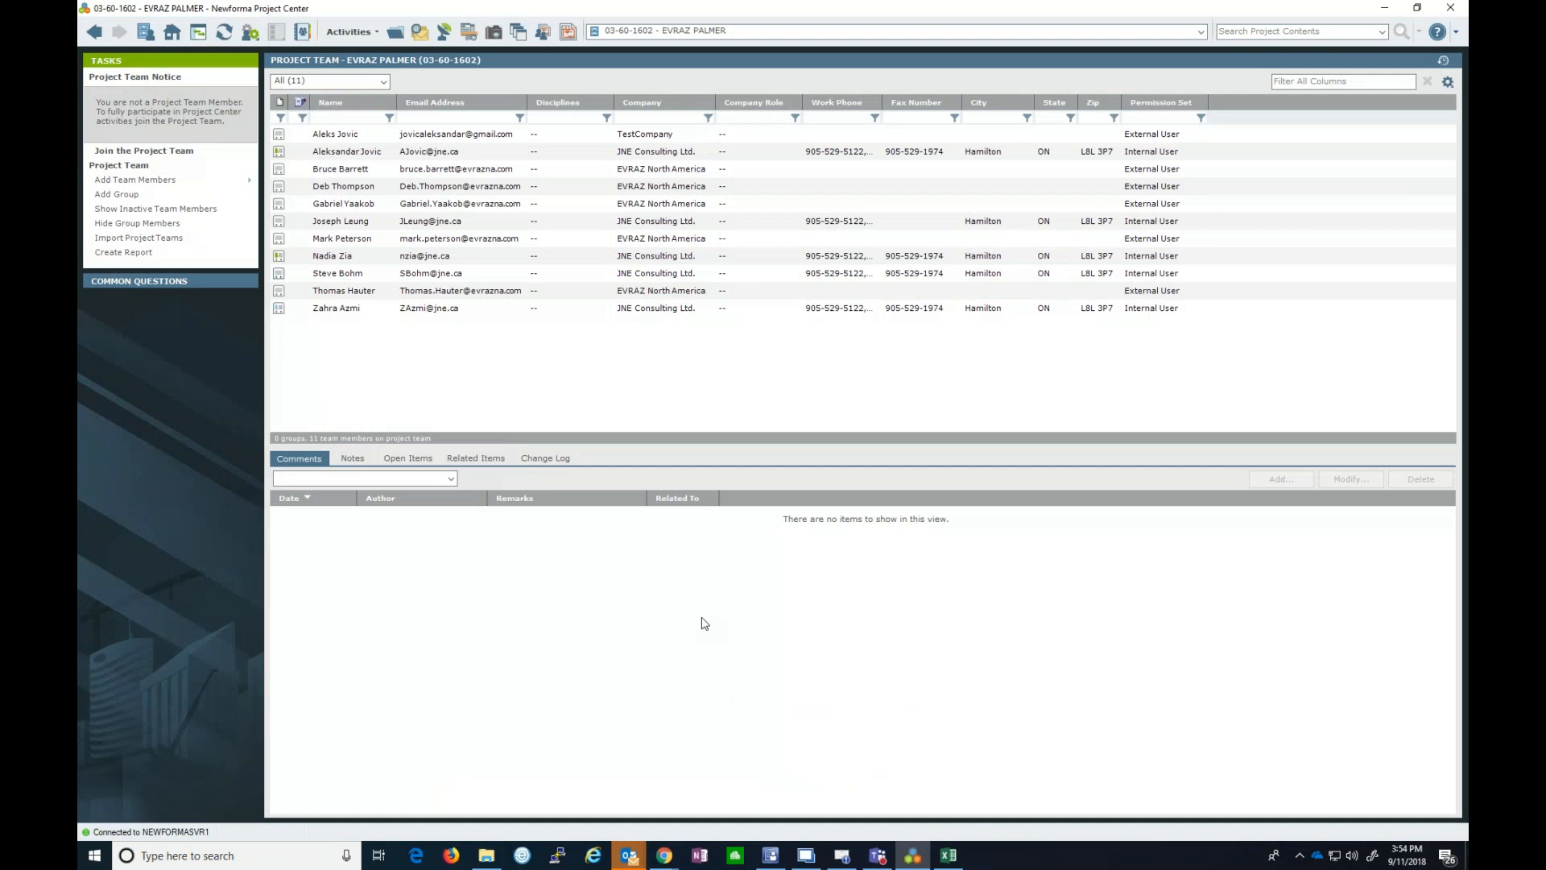
- Join the EVRAZ PALMER team yourself with Allow web access checked
click(161, 151)
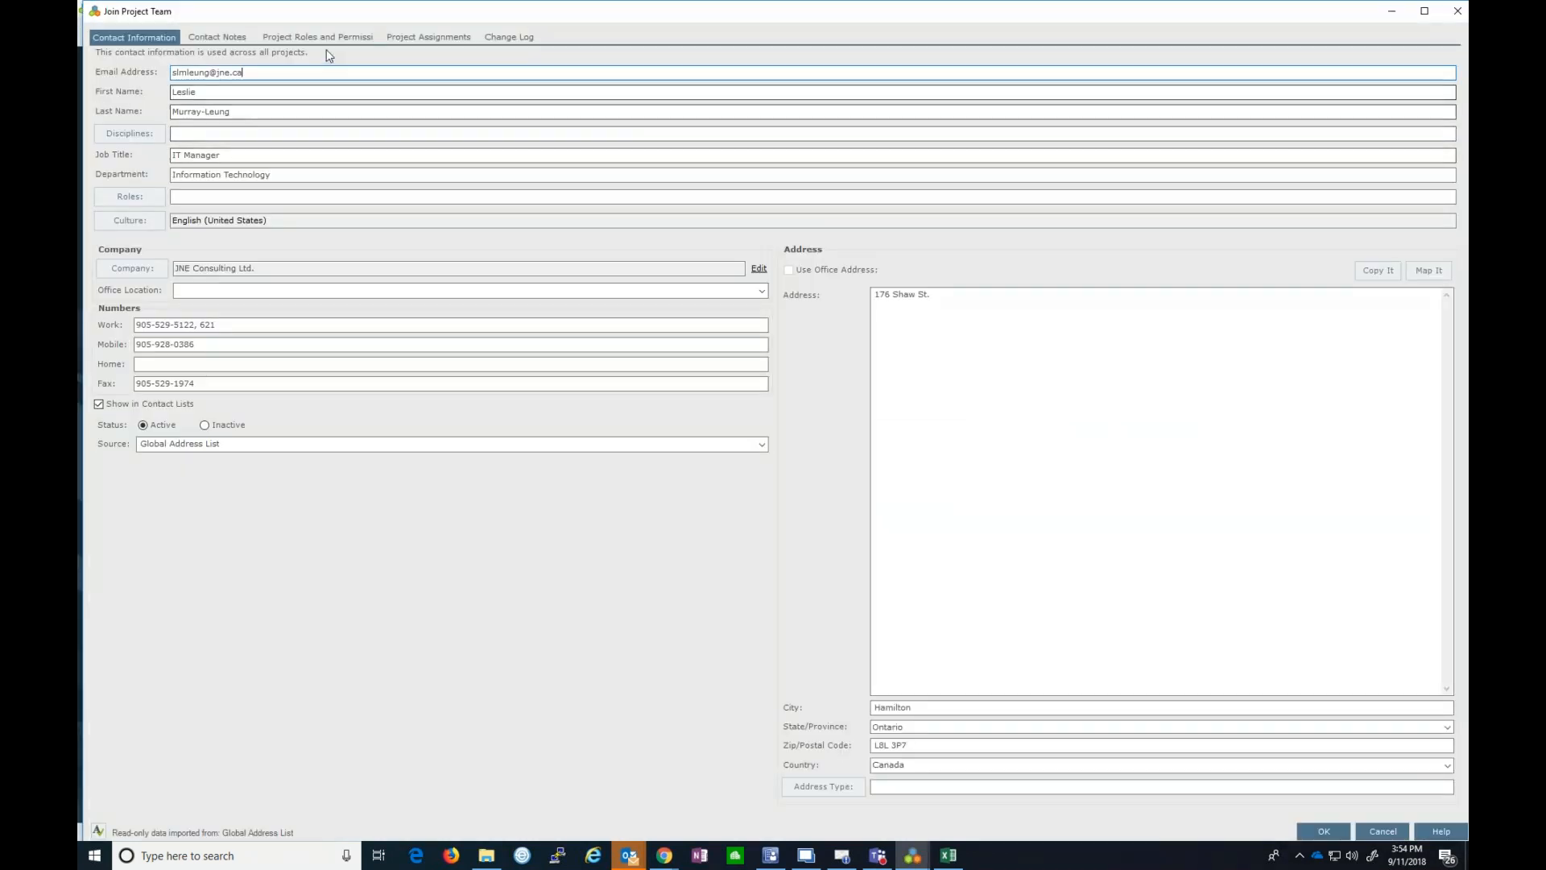
click(318, 37)
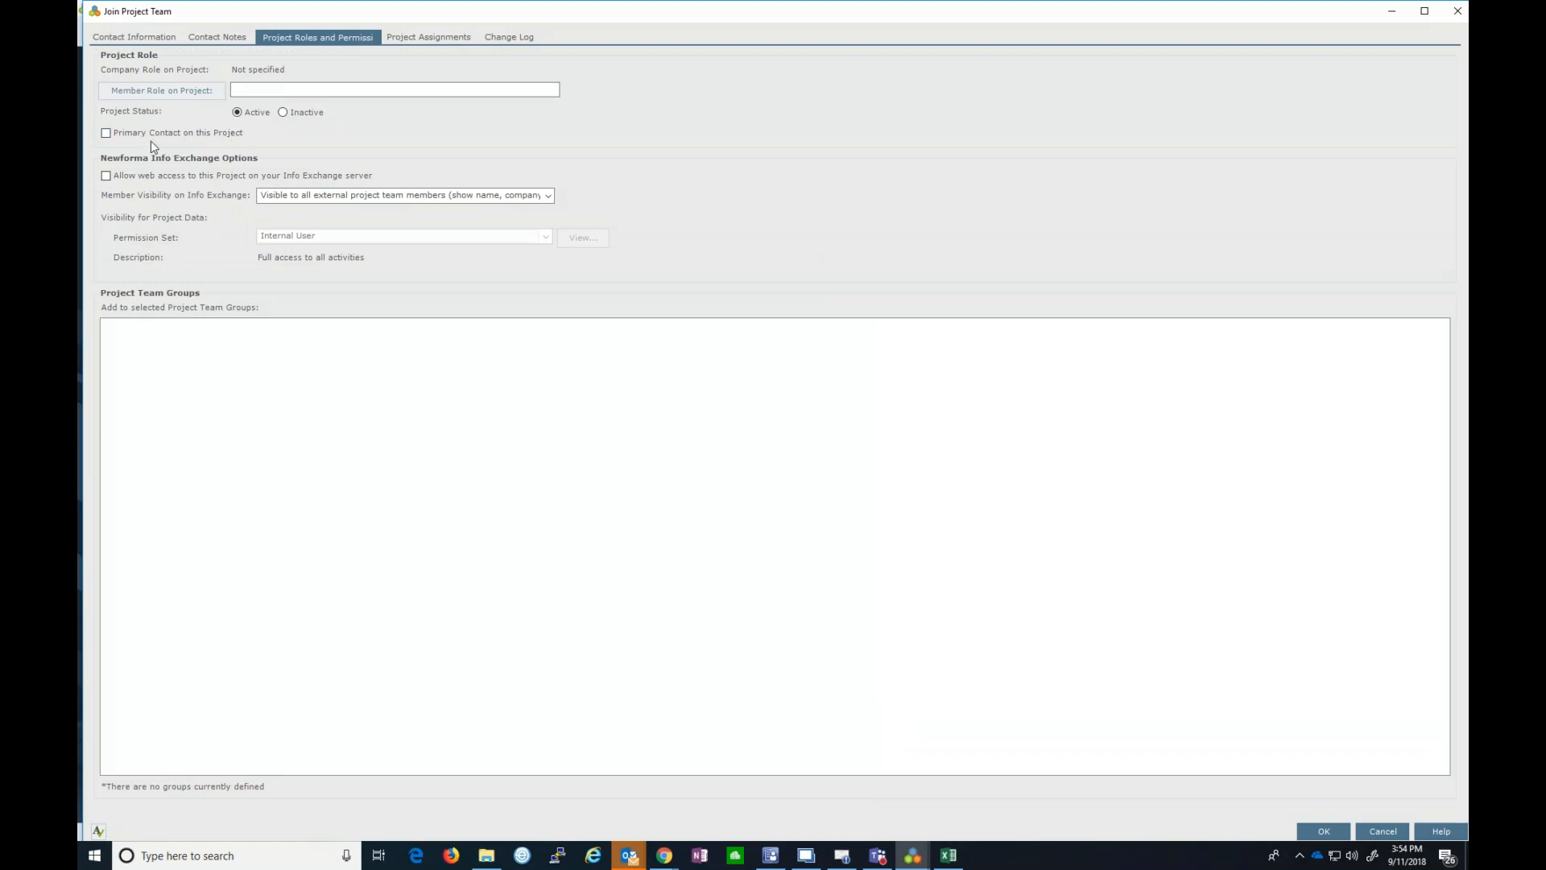
click(105, 177)
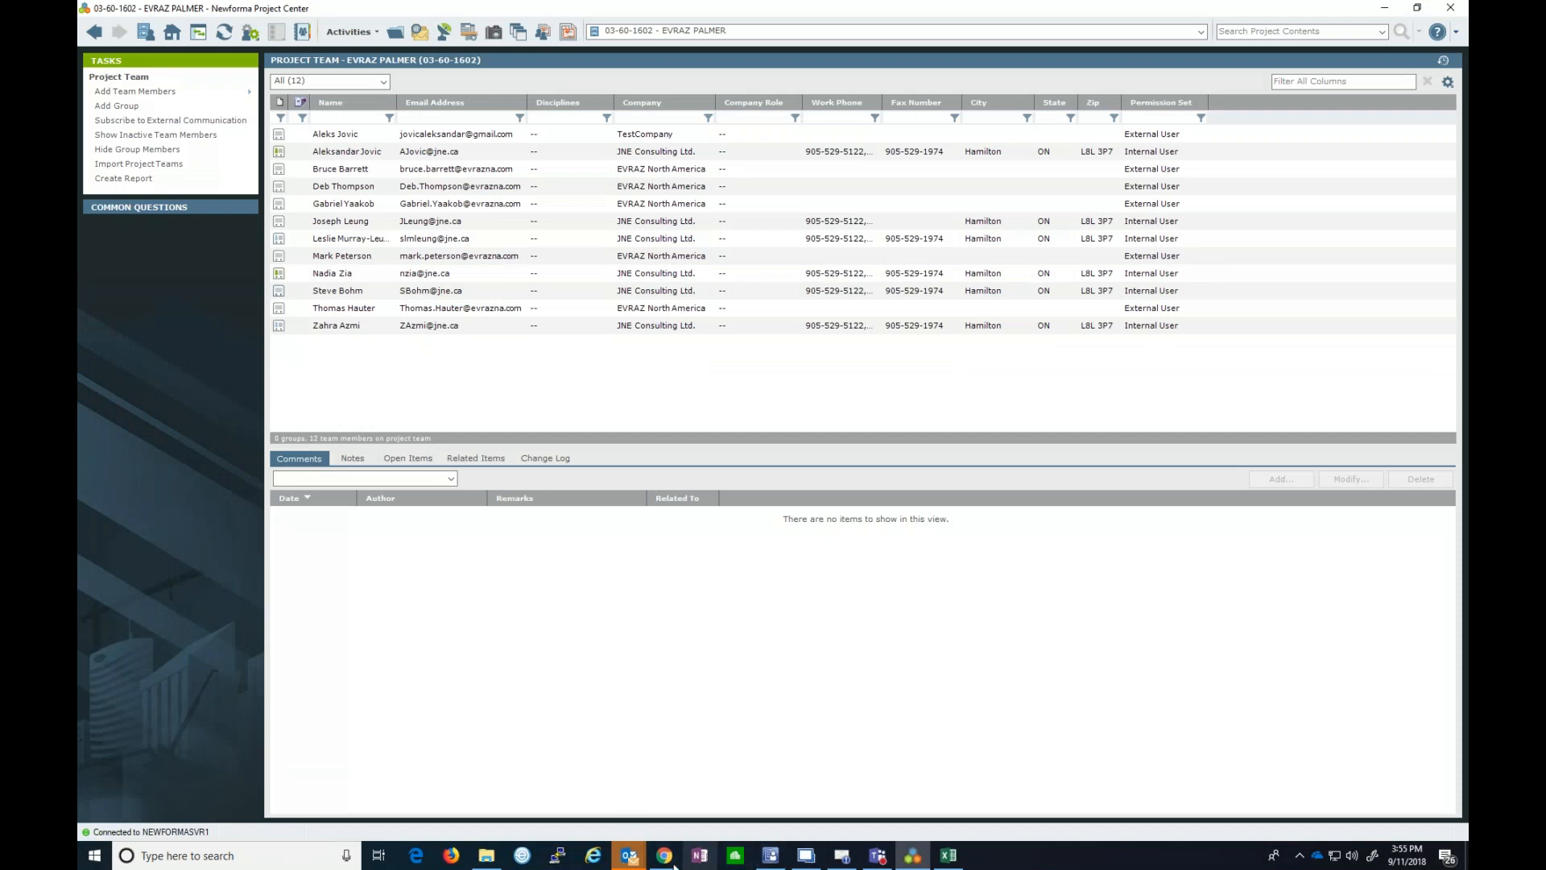
- Sign in to Info Exchange with the user's username and password, declining to save the password
mouse_move(672, 860)
click(781, 808)
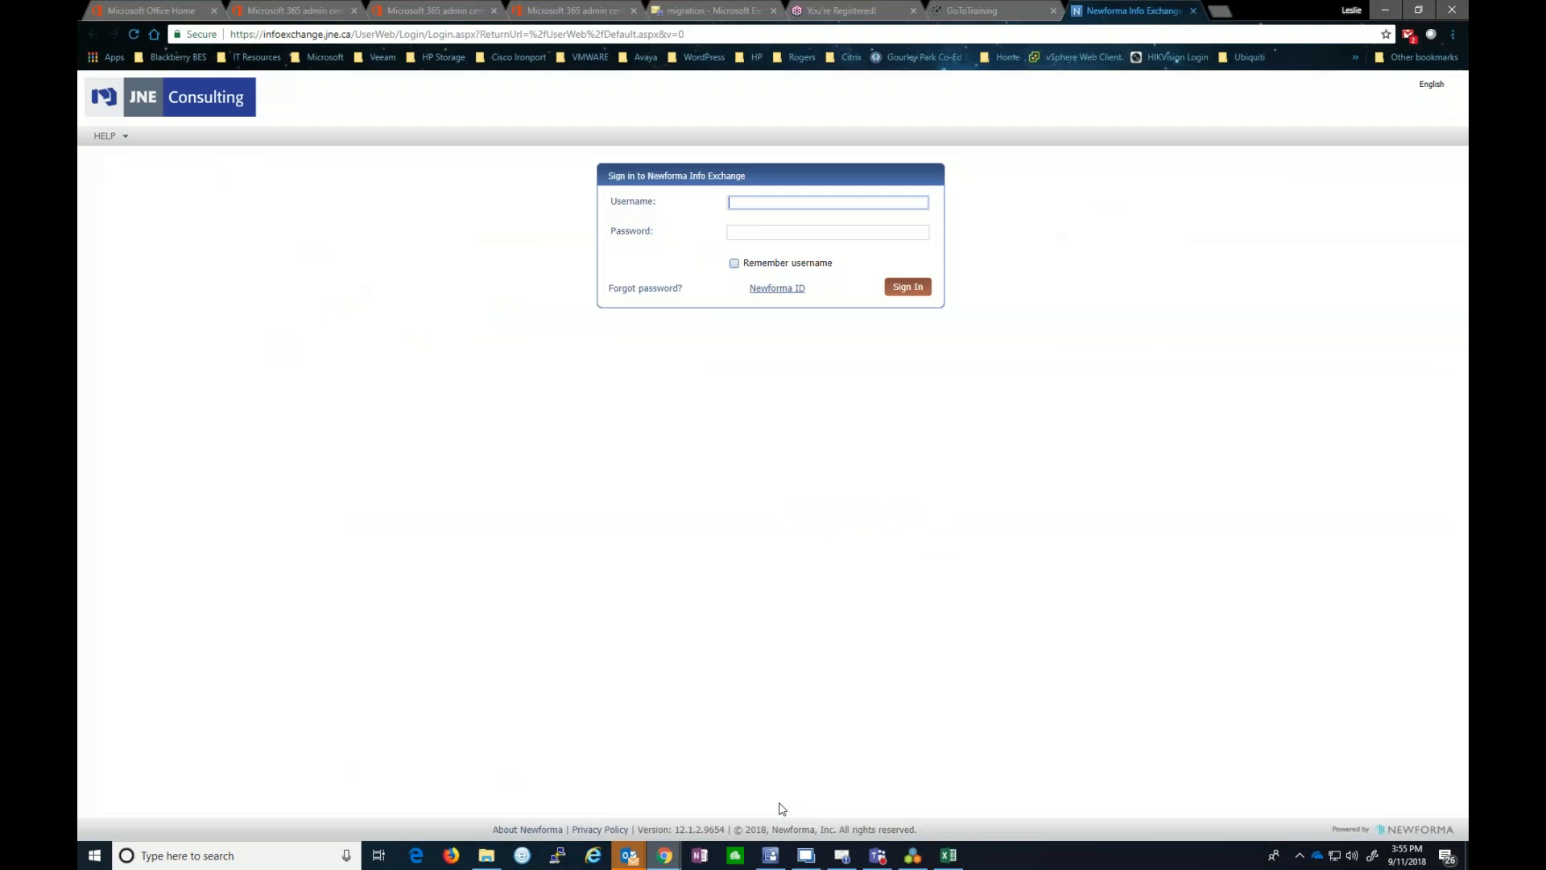
click(754, 204)
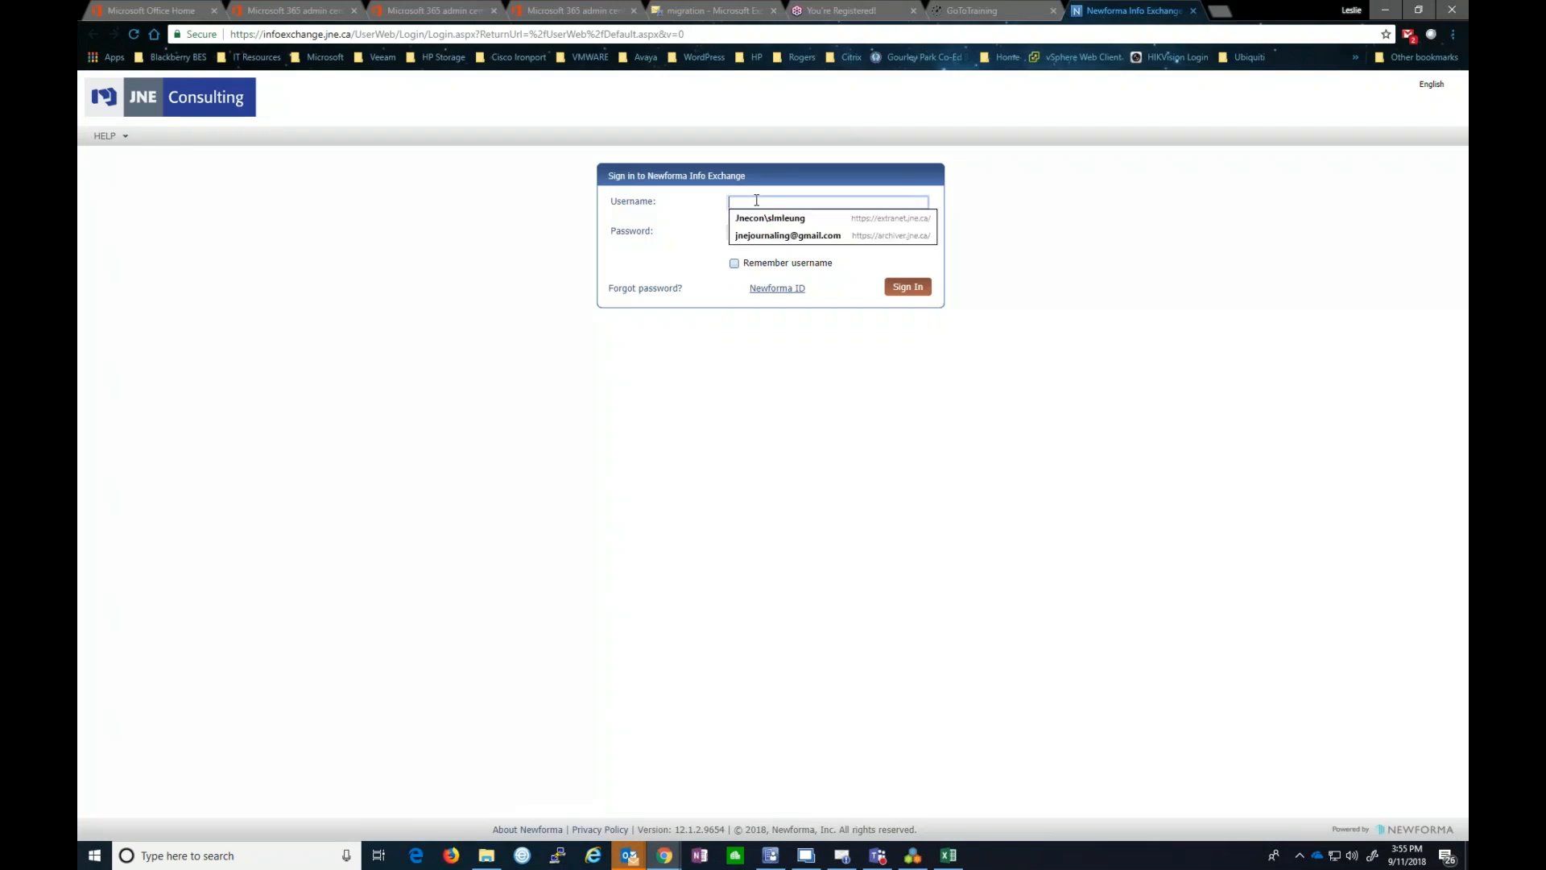
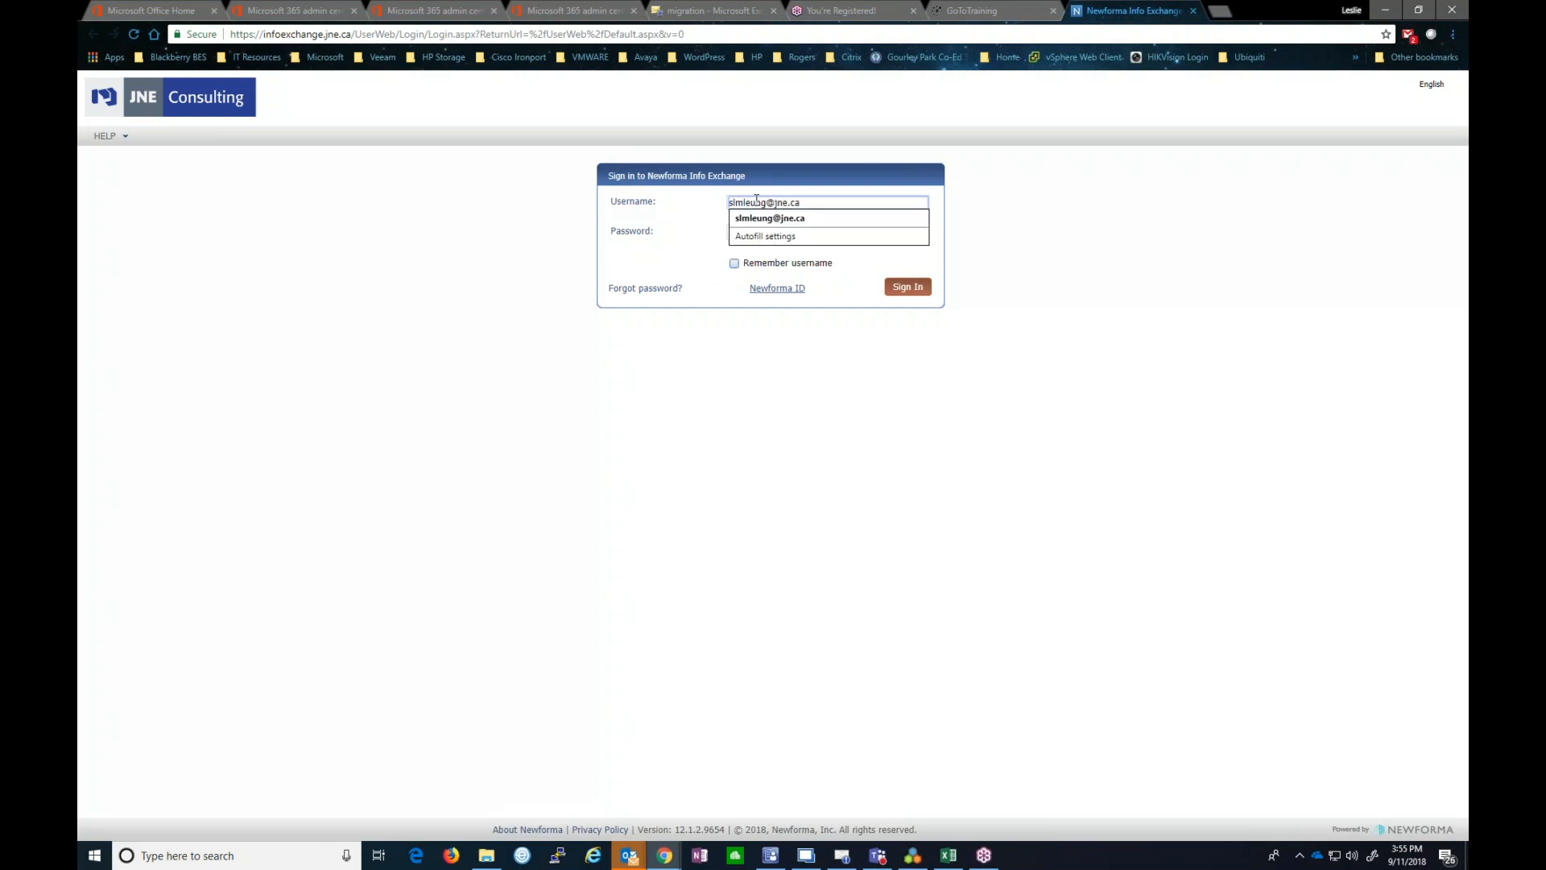
triple_click(756, 202)
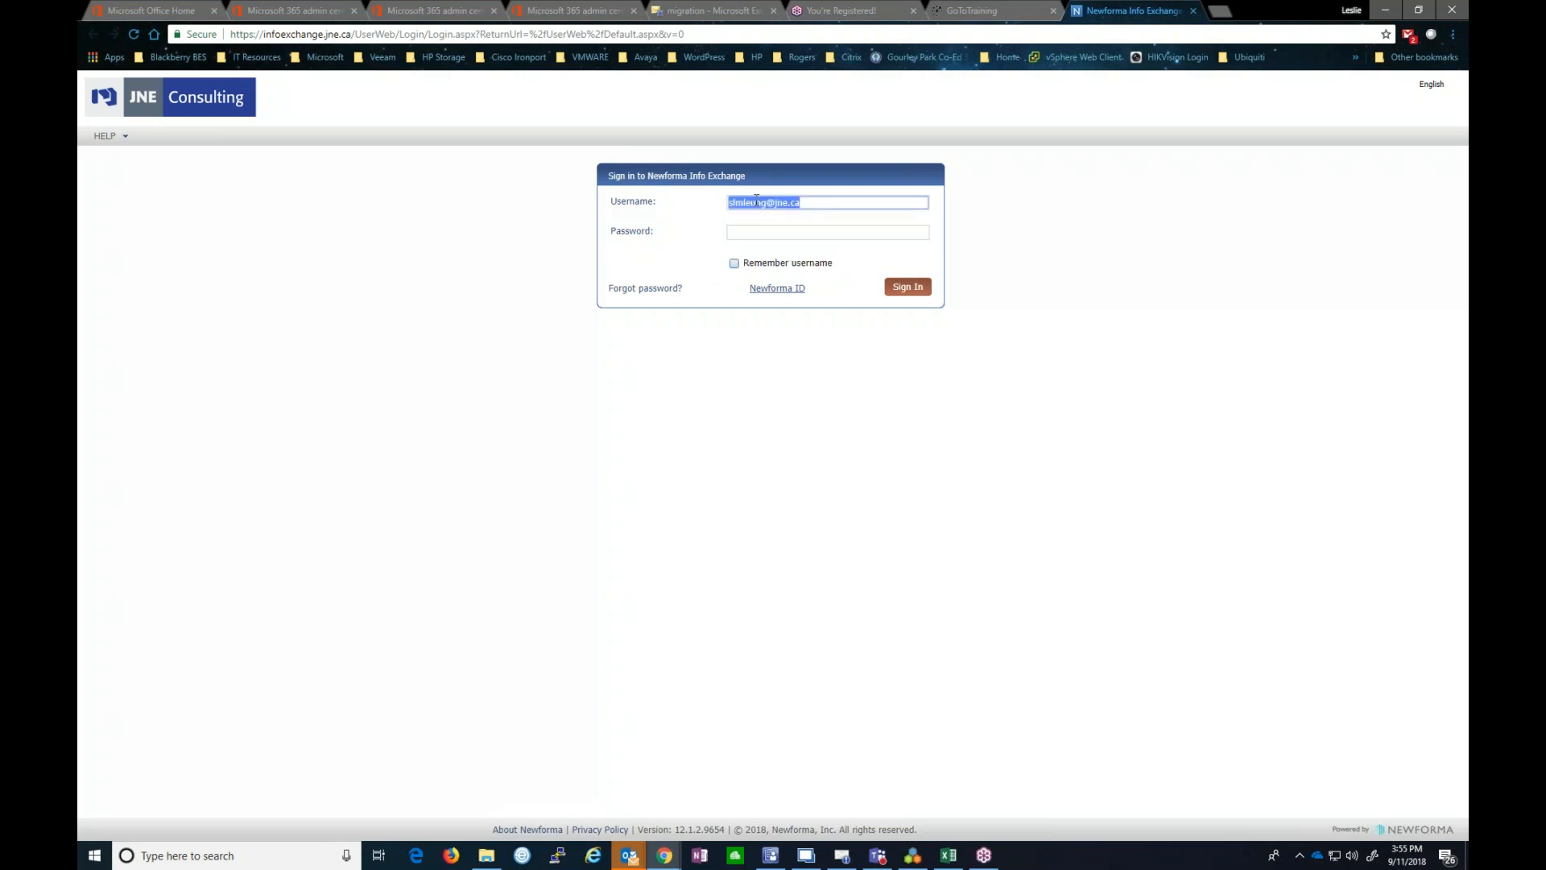
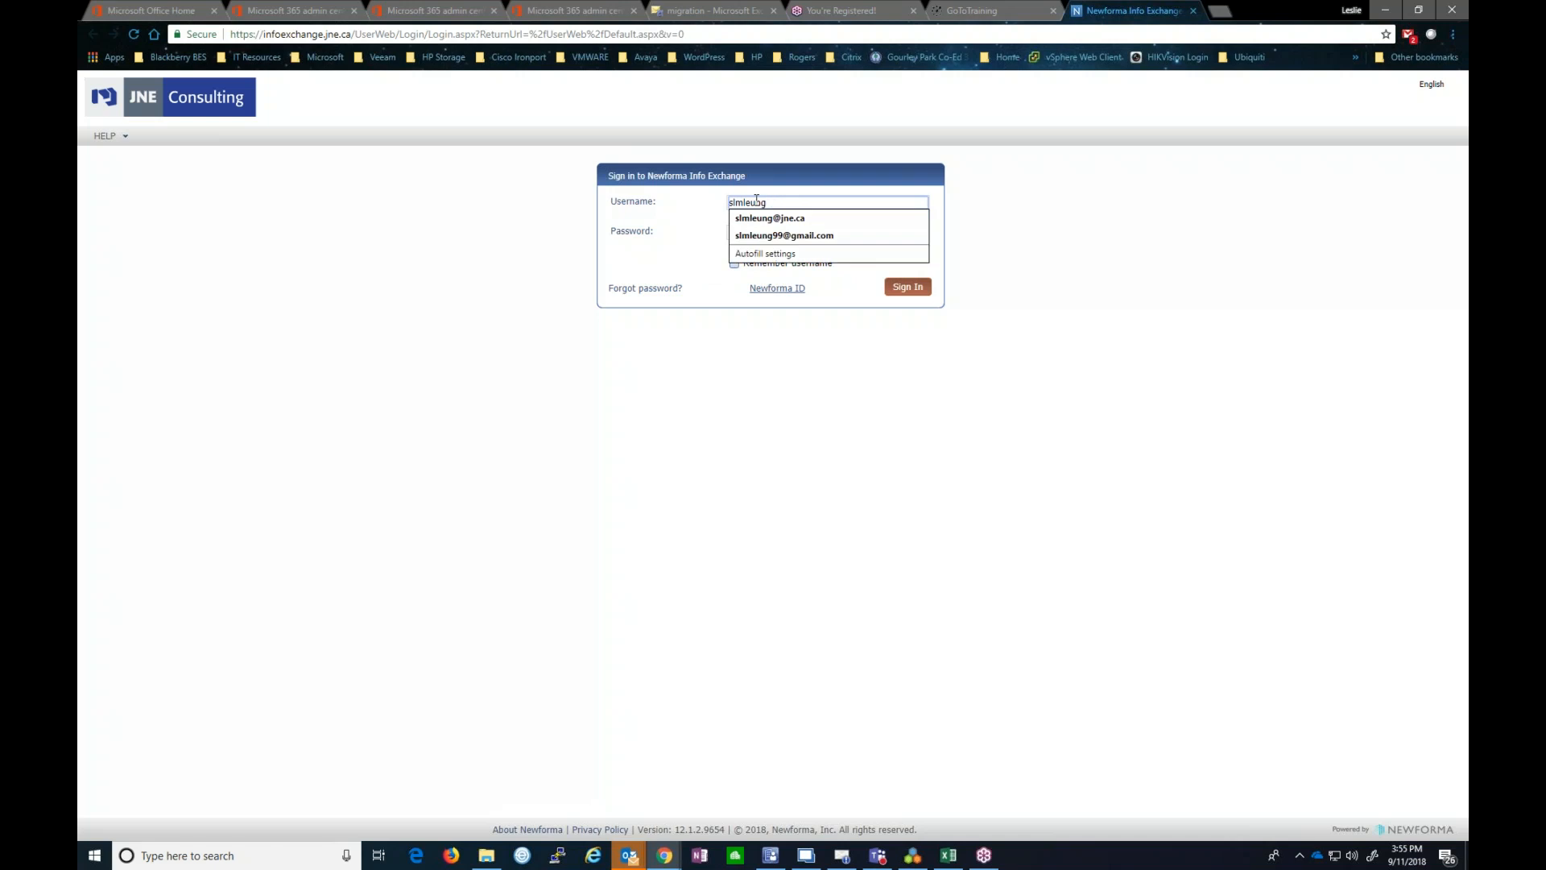
key(Tab)
text(p)
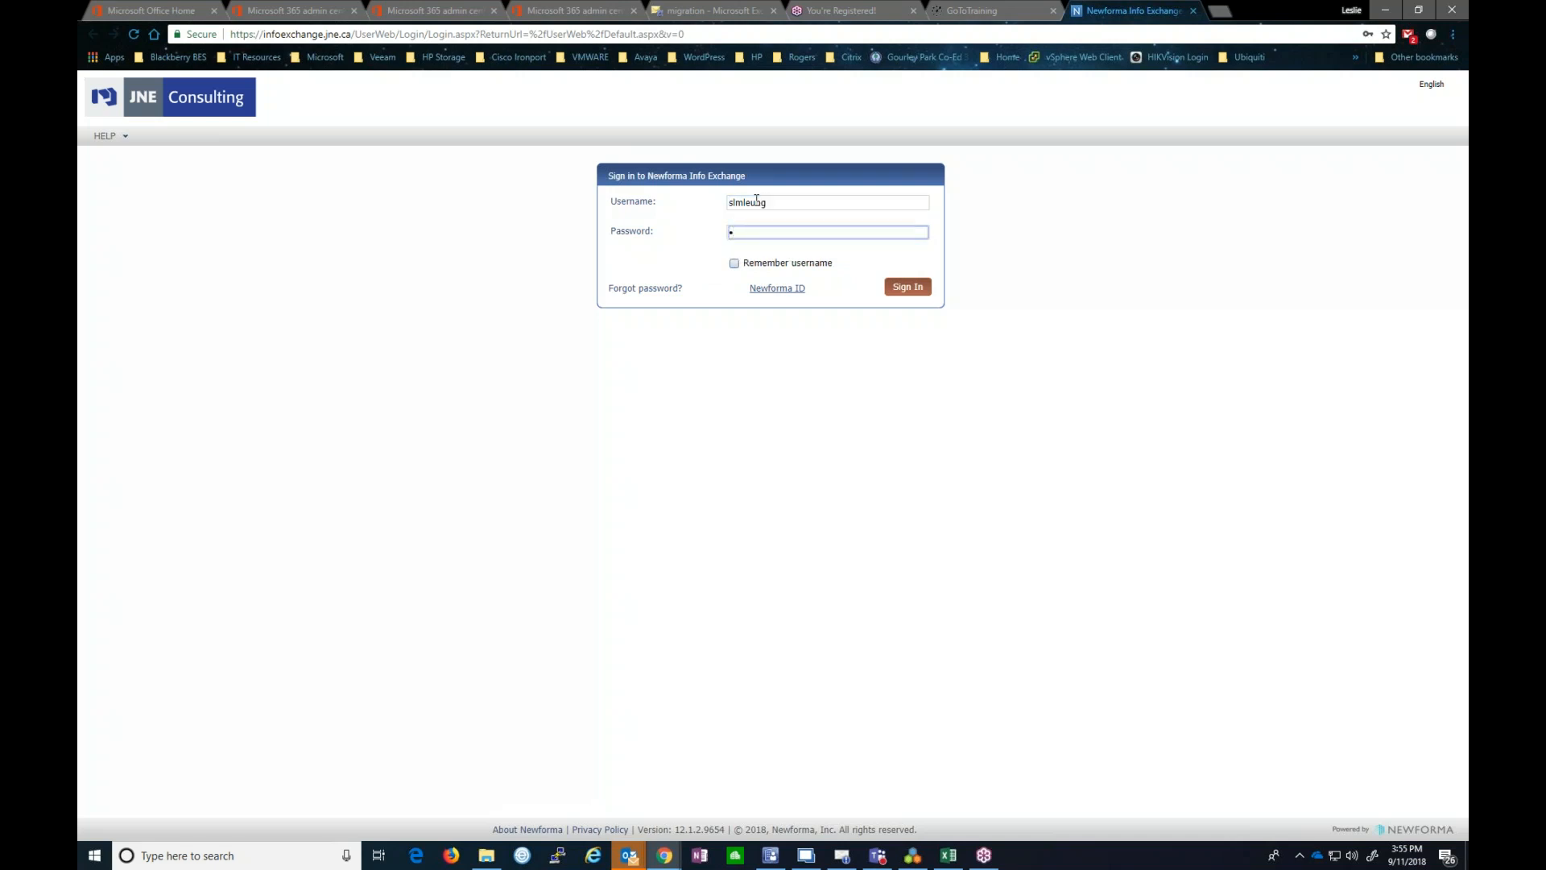
text(**********)
key(Return)
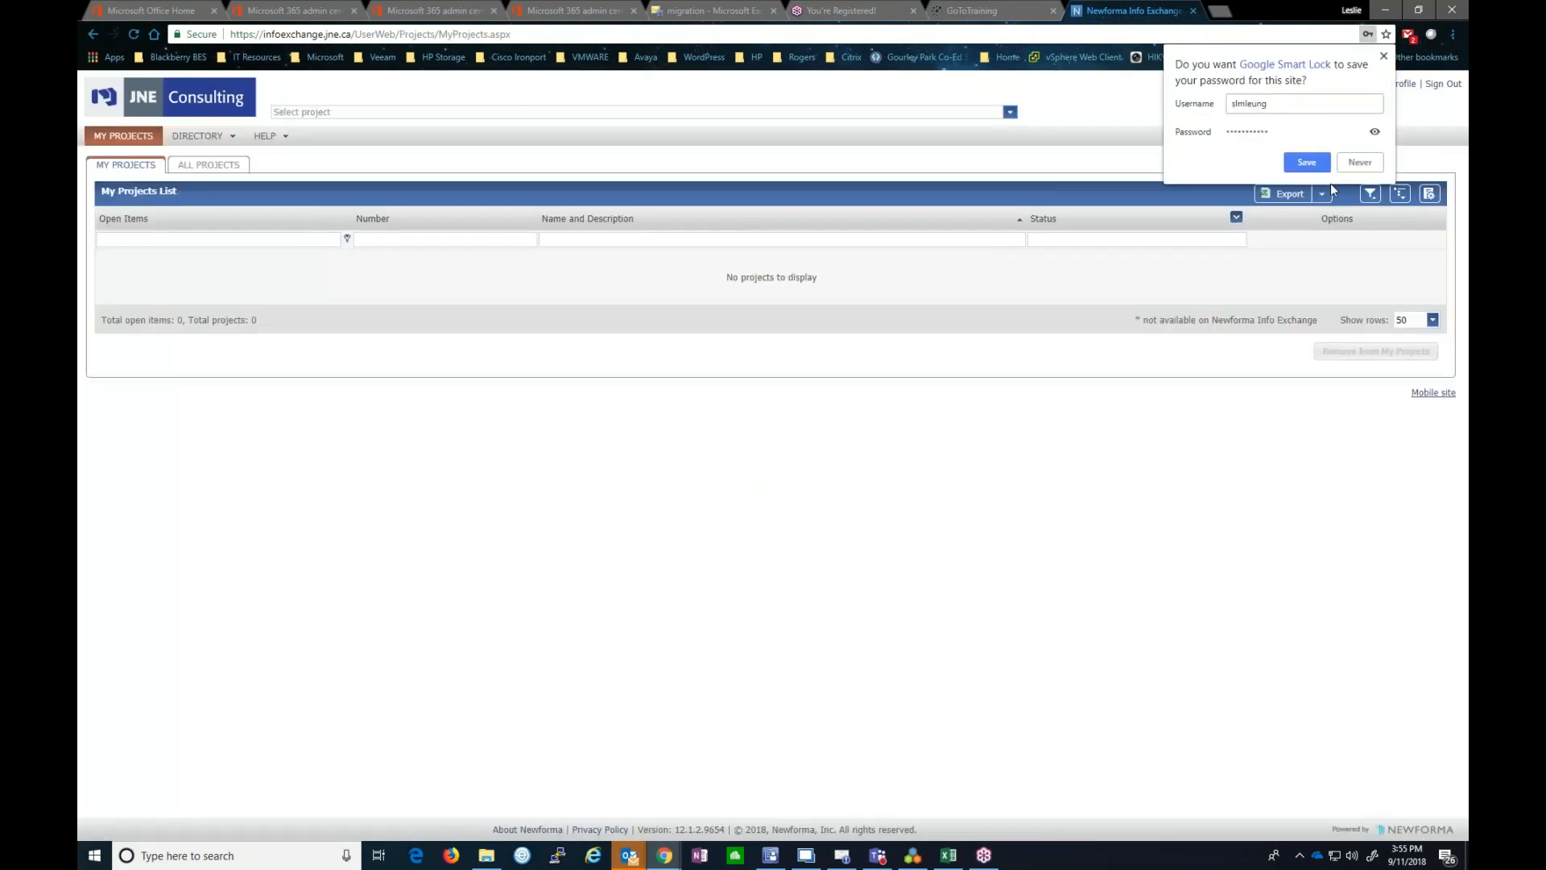
click(1359, 162)
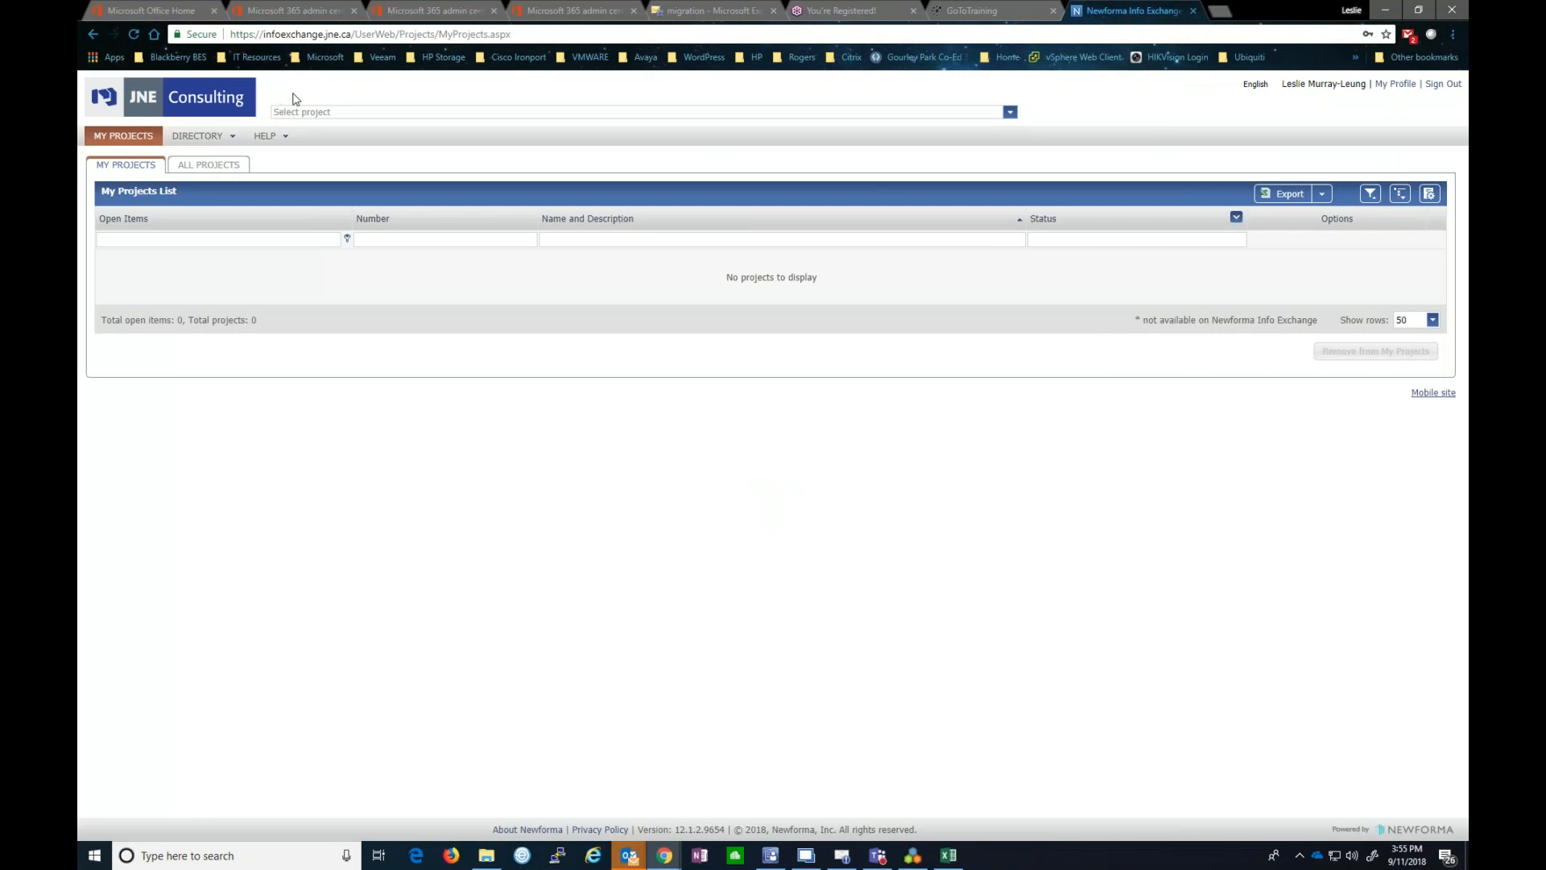
- Browse ALL PROJECTS and the HSMM project, then return to EVRAZ PALMER's home in Project Center
click(315, 111)
click(209, 164)
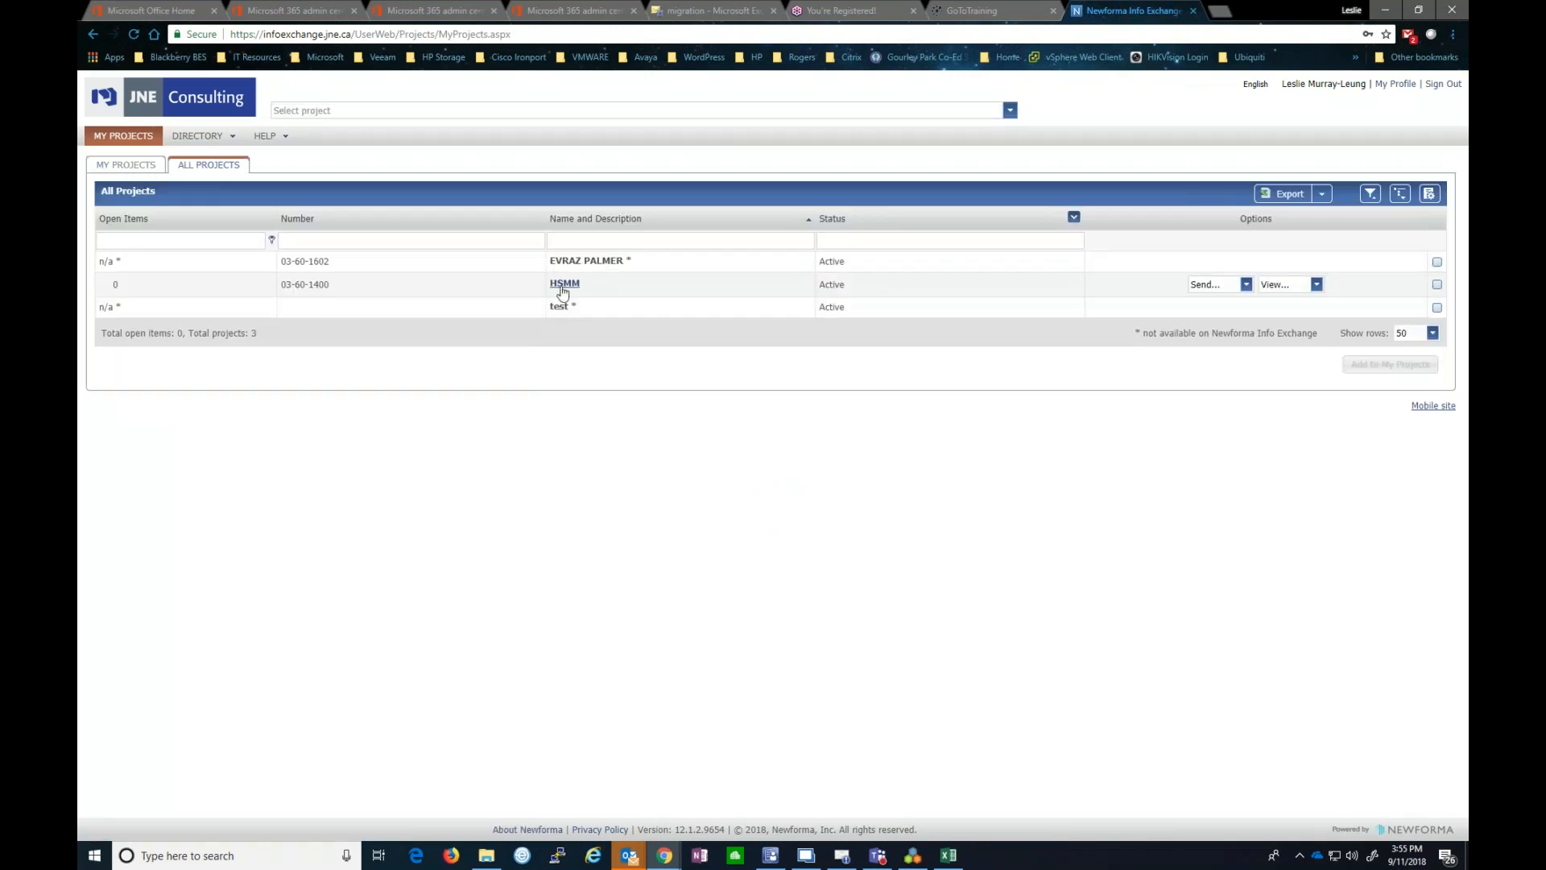
click(564, 285)
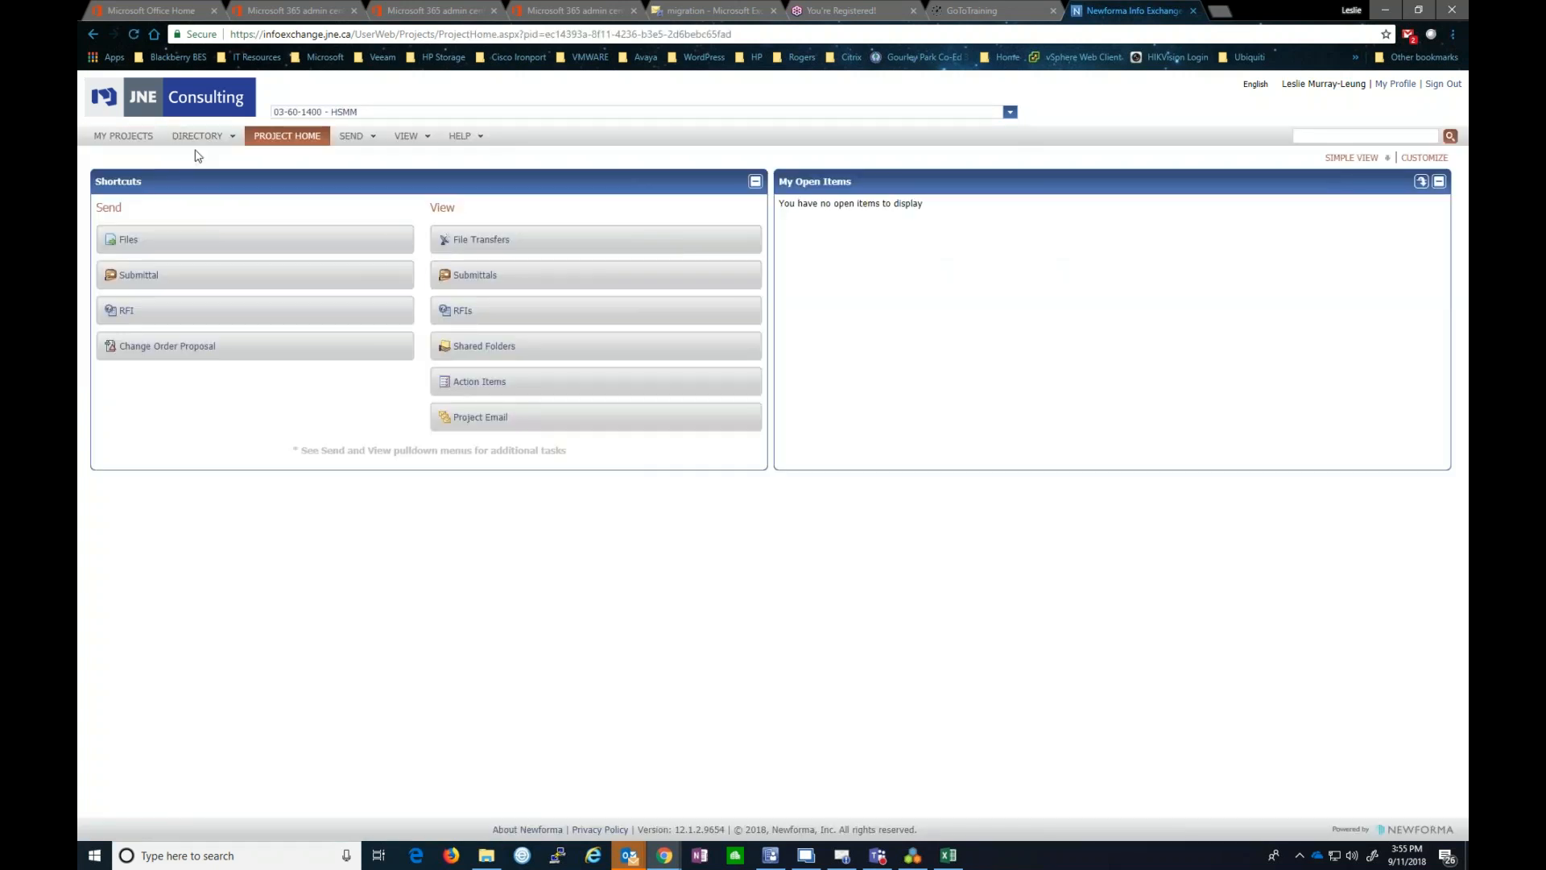
click(122, 135)
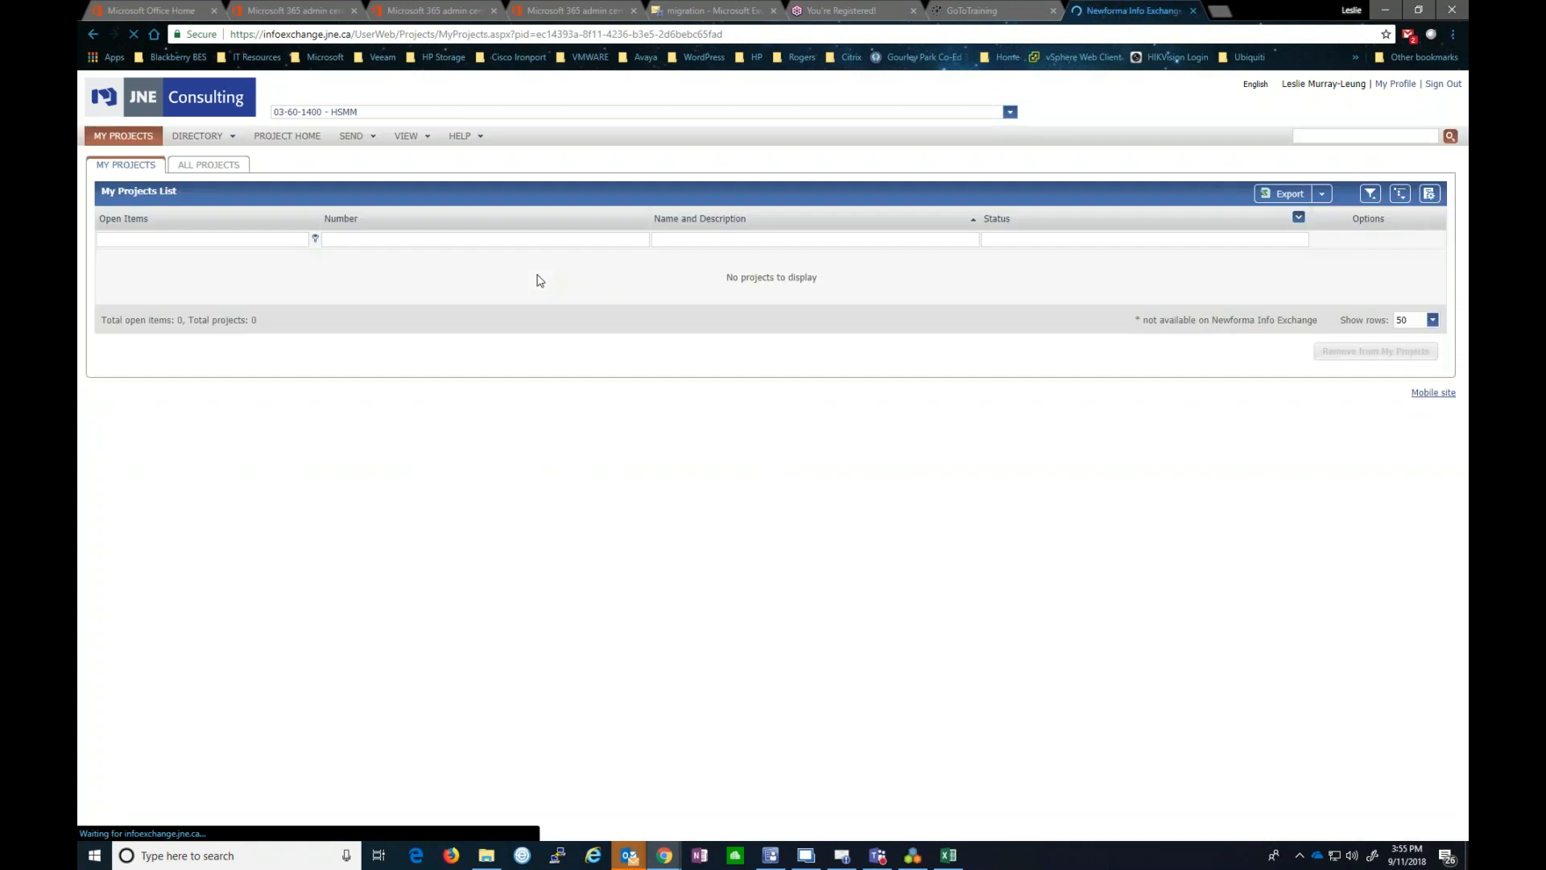
click(222, 167)
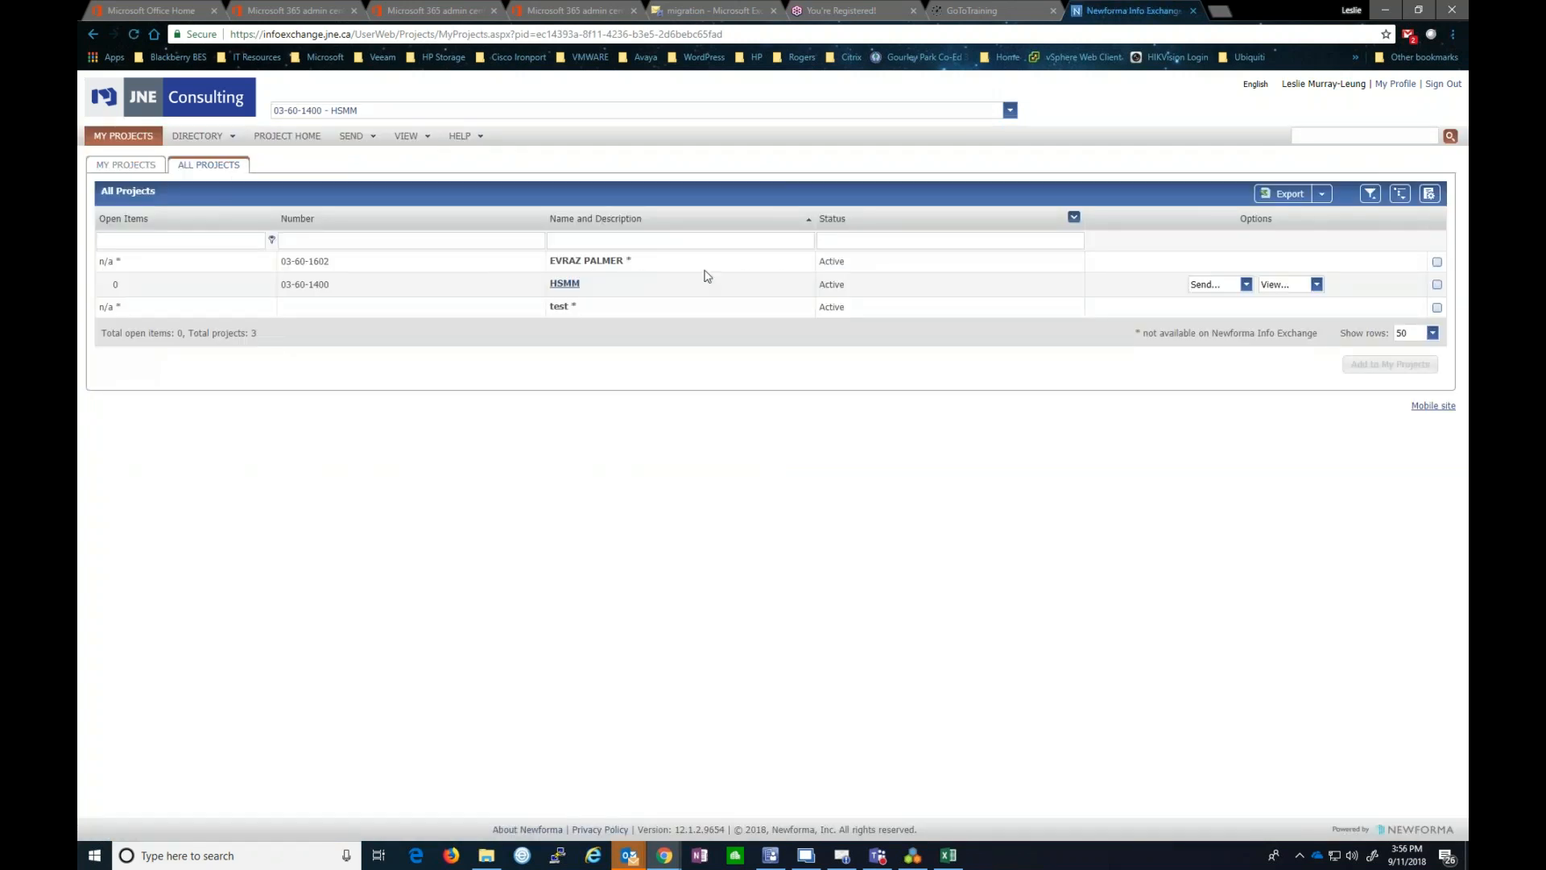
click(911, 860)
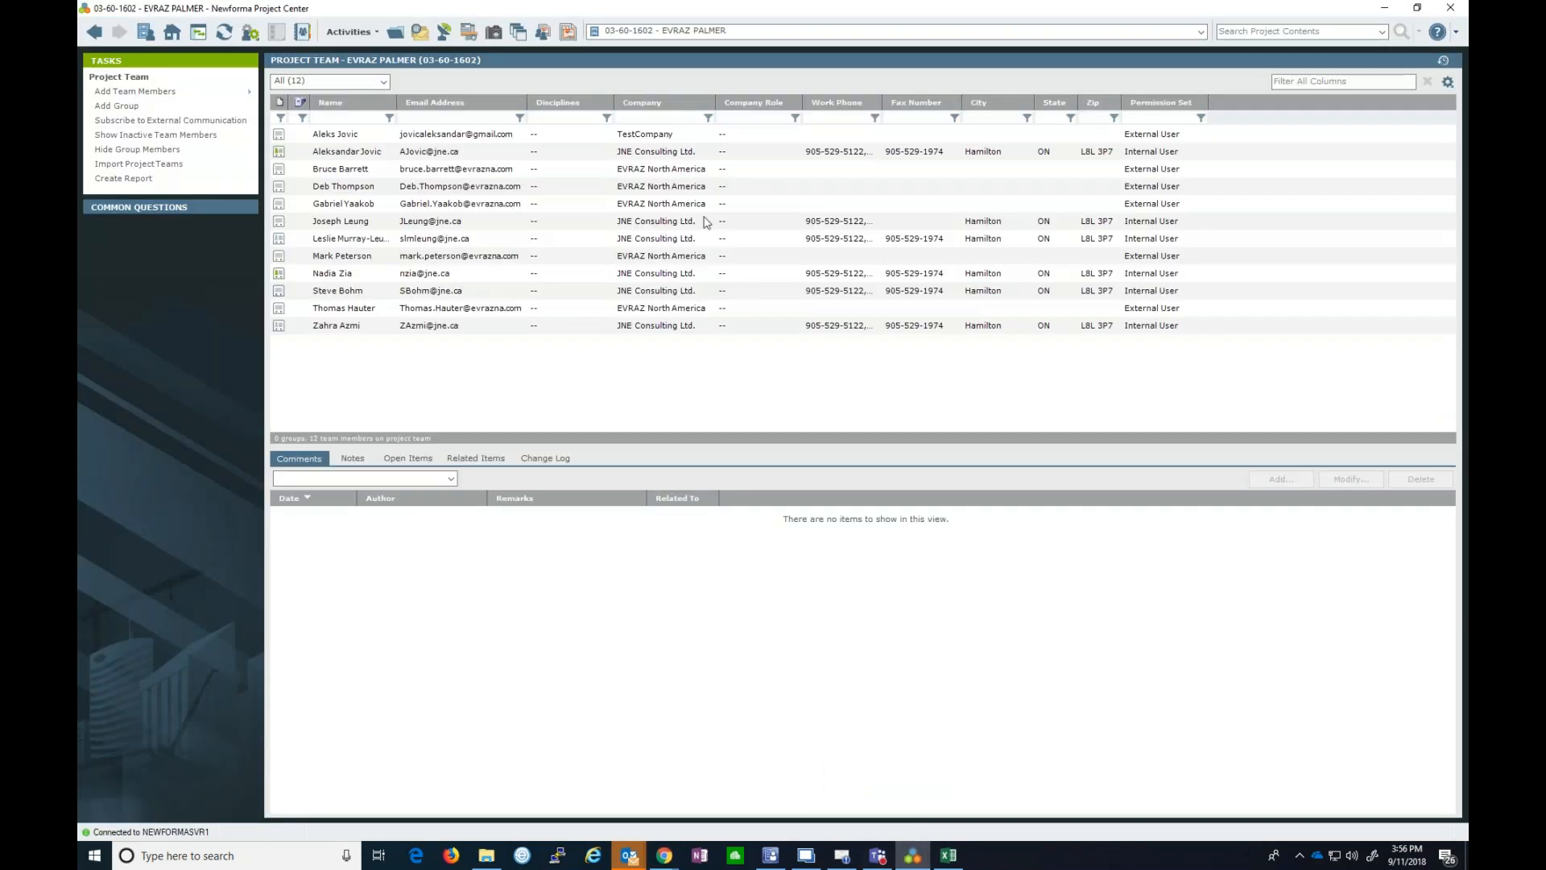
click(172, 31)
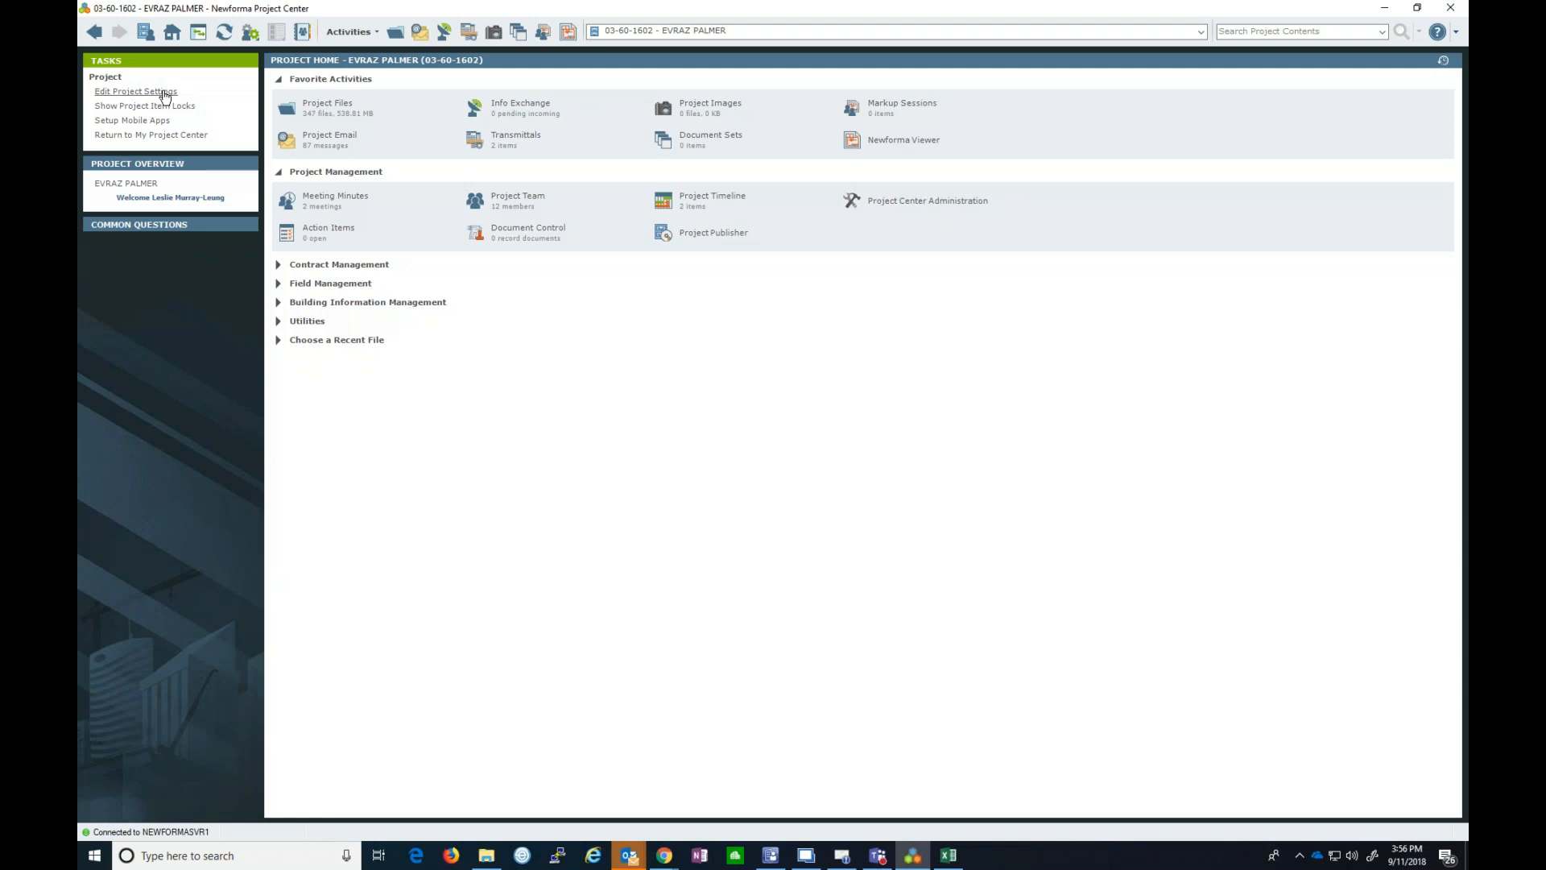
- Open EVRAZ PALMER's Edit Project Settings on the Admin tab, showing global-administrators-only administration
click(137, 92)
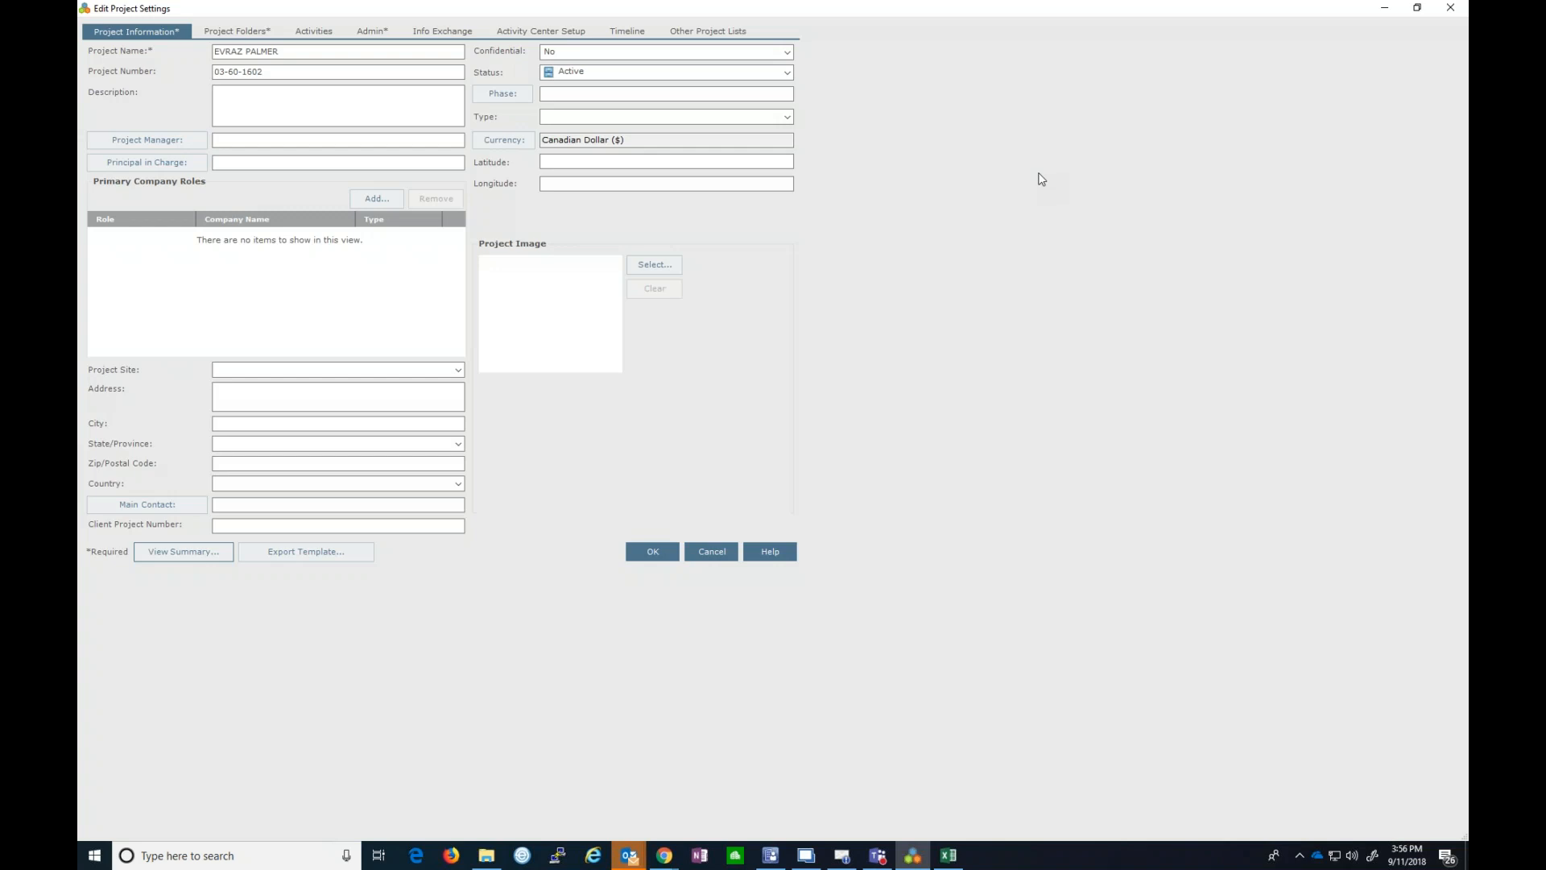
click(714, 556)
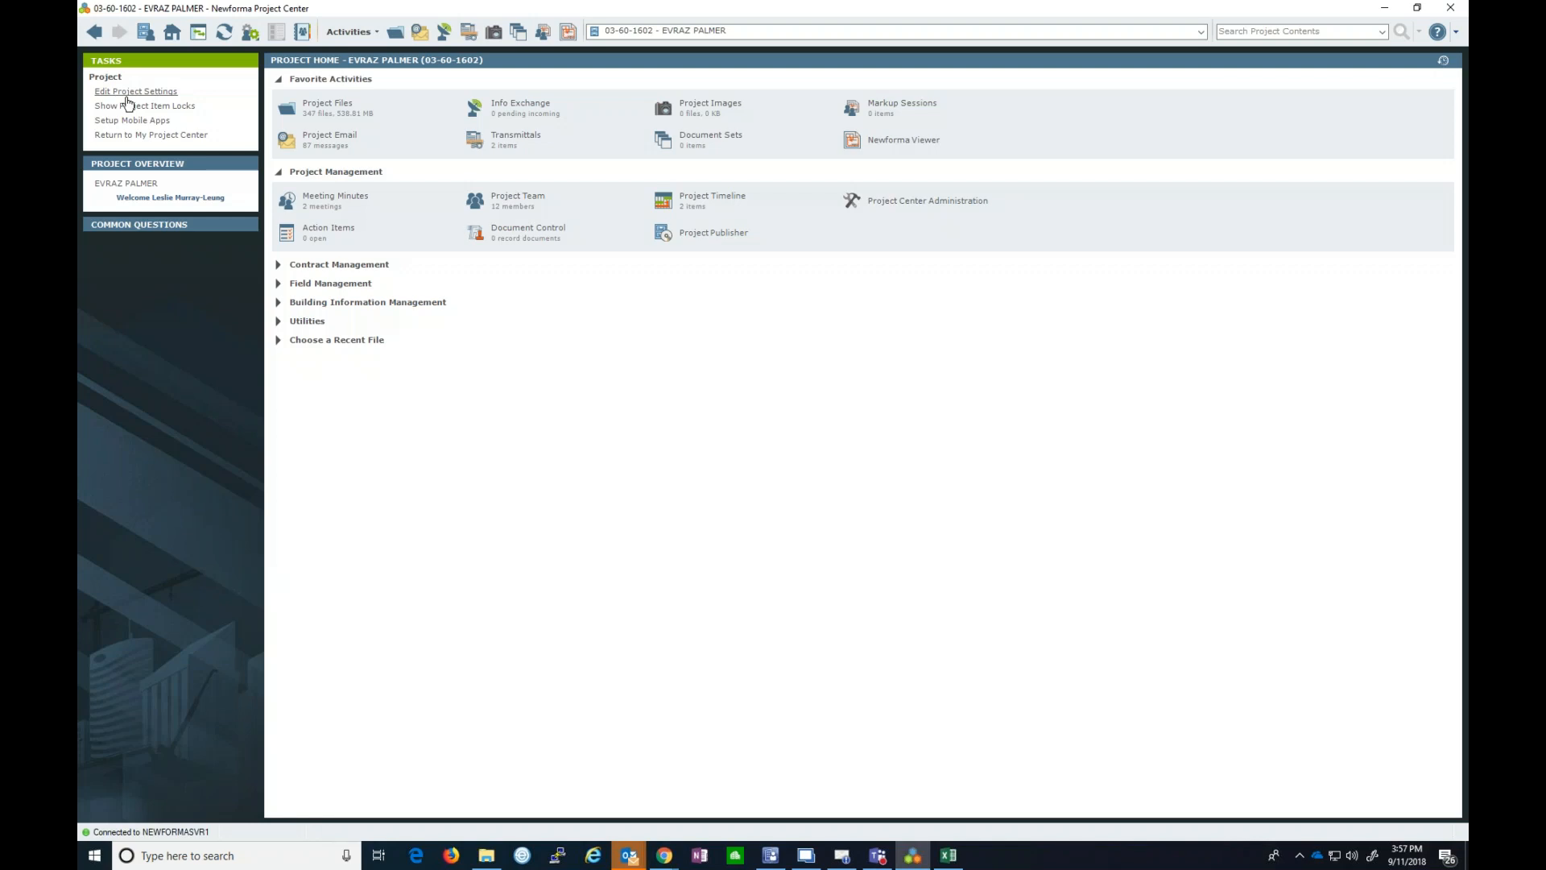
click(127, 93)
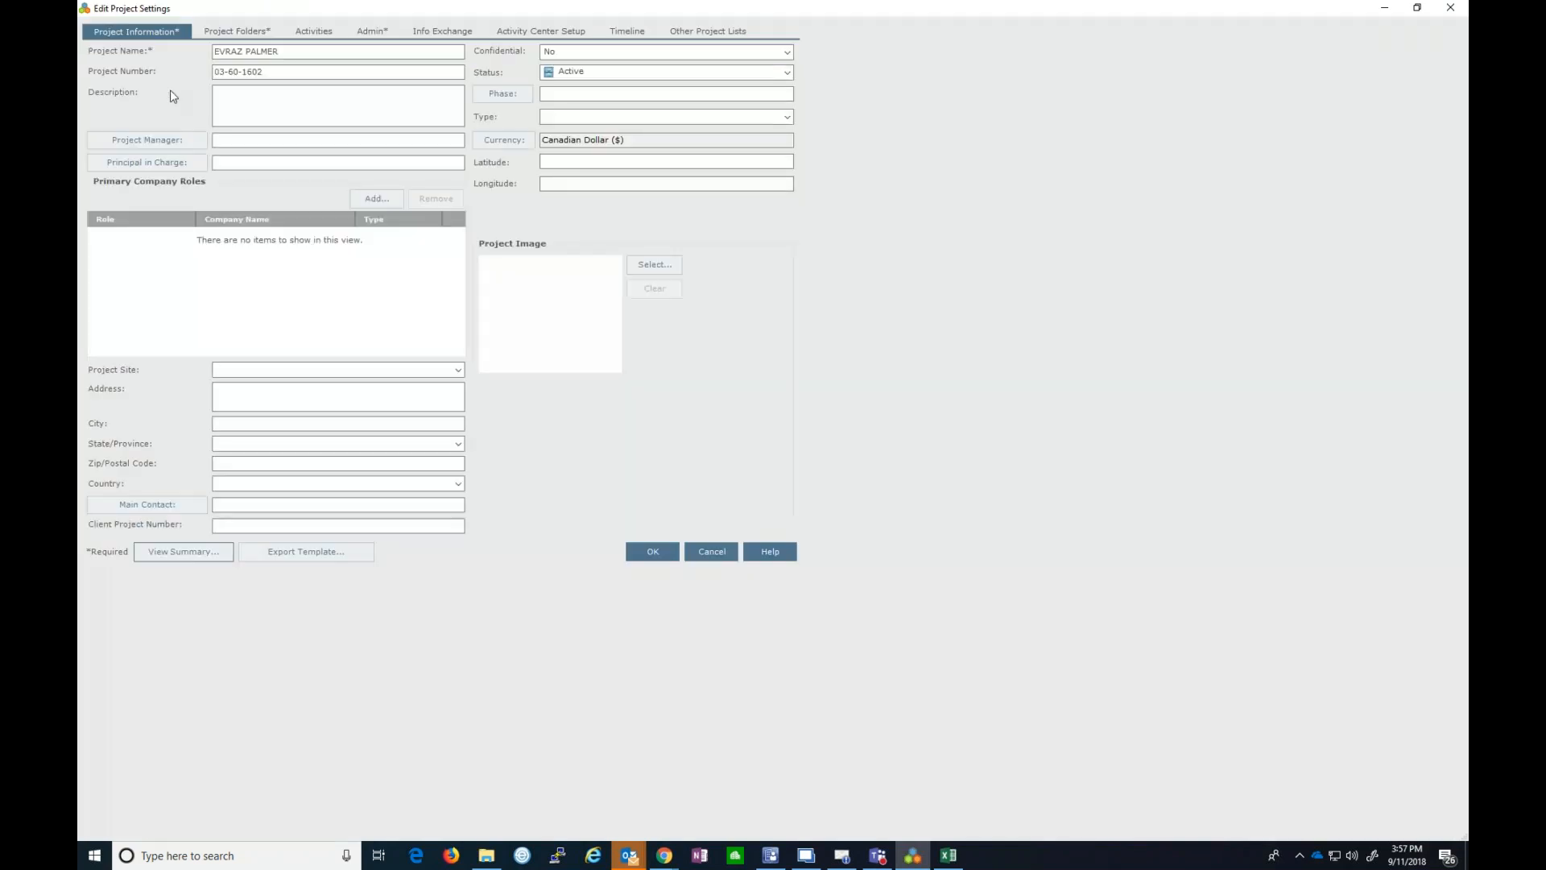
click(371, 32)
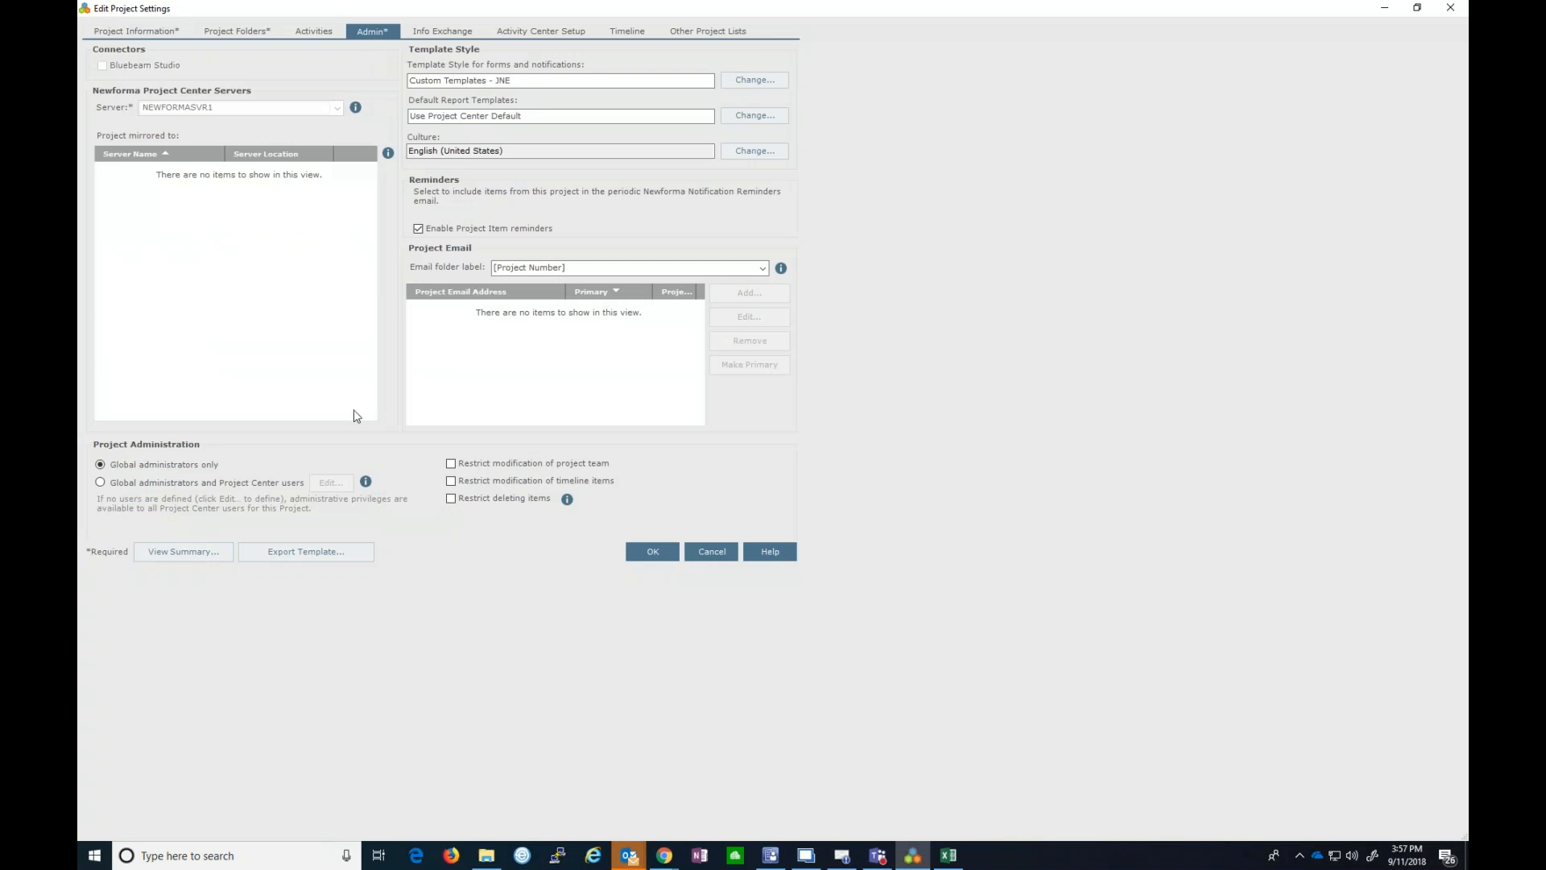
- Enable Project Center users as administrators, add two JNE Consulting team members, and save the settings
click(100, 482)
click(326, 484)
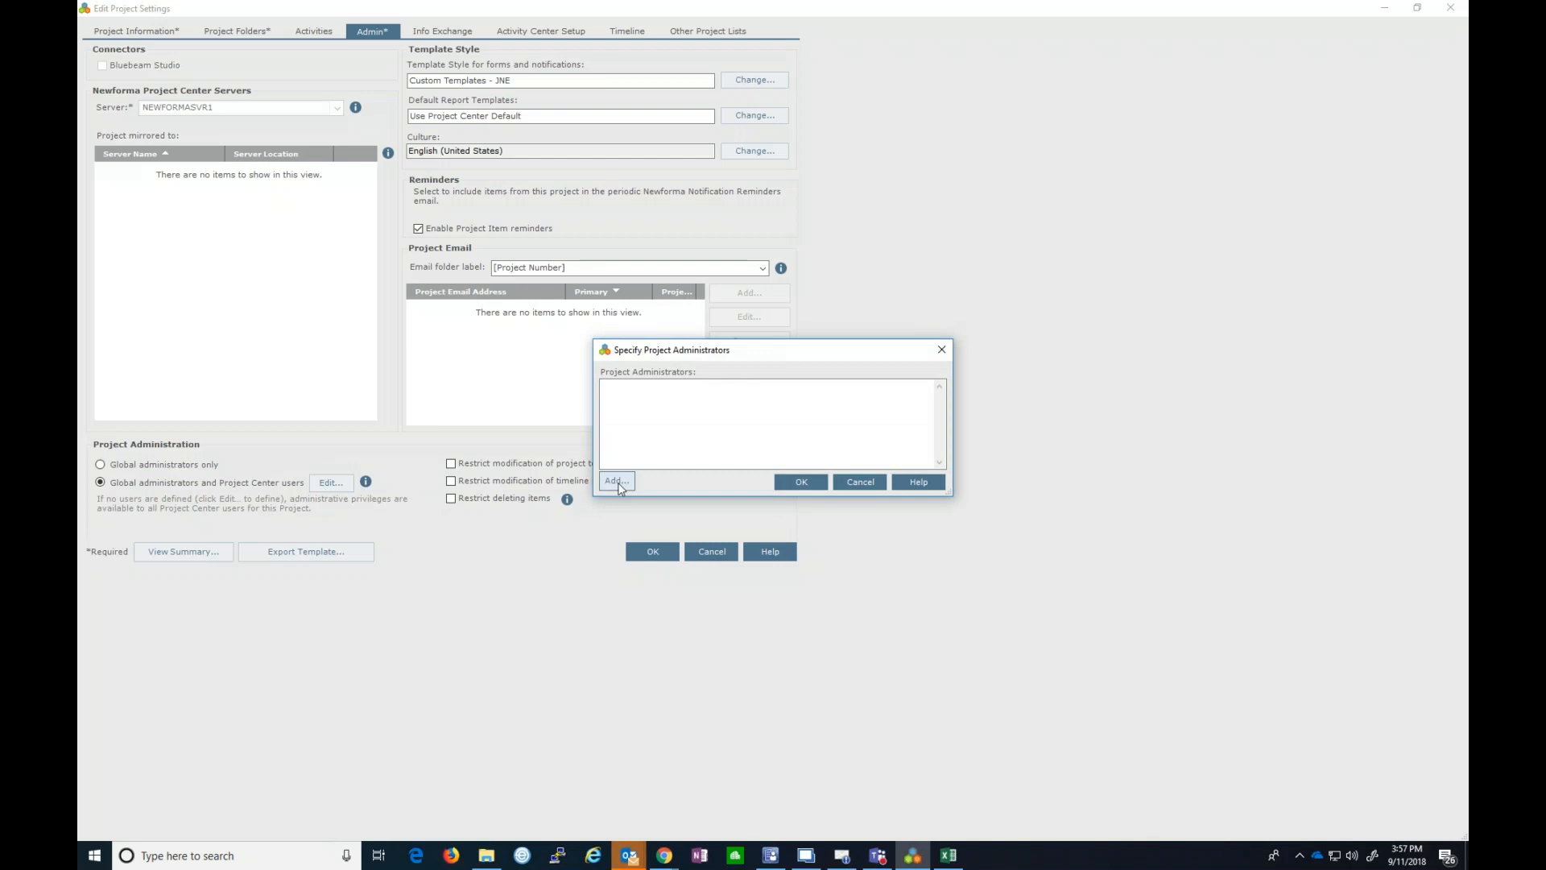
click(617, 482)
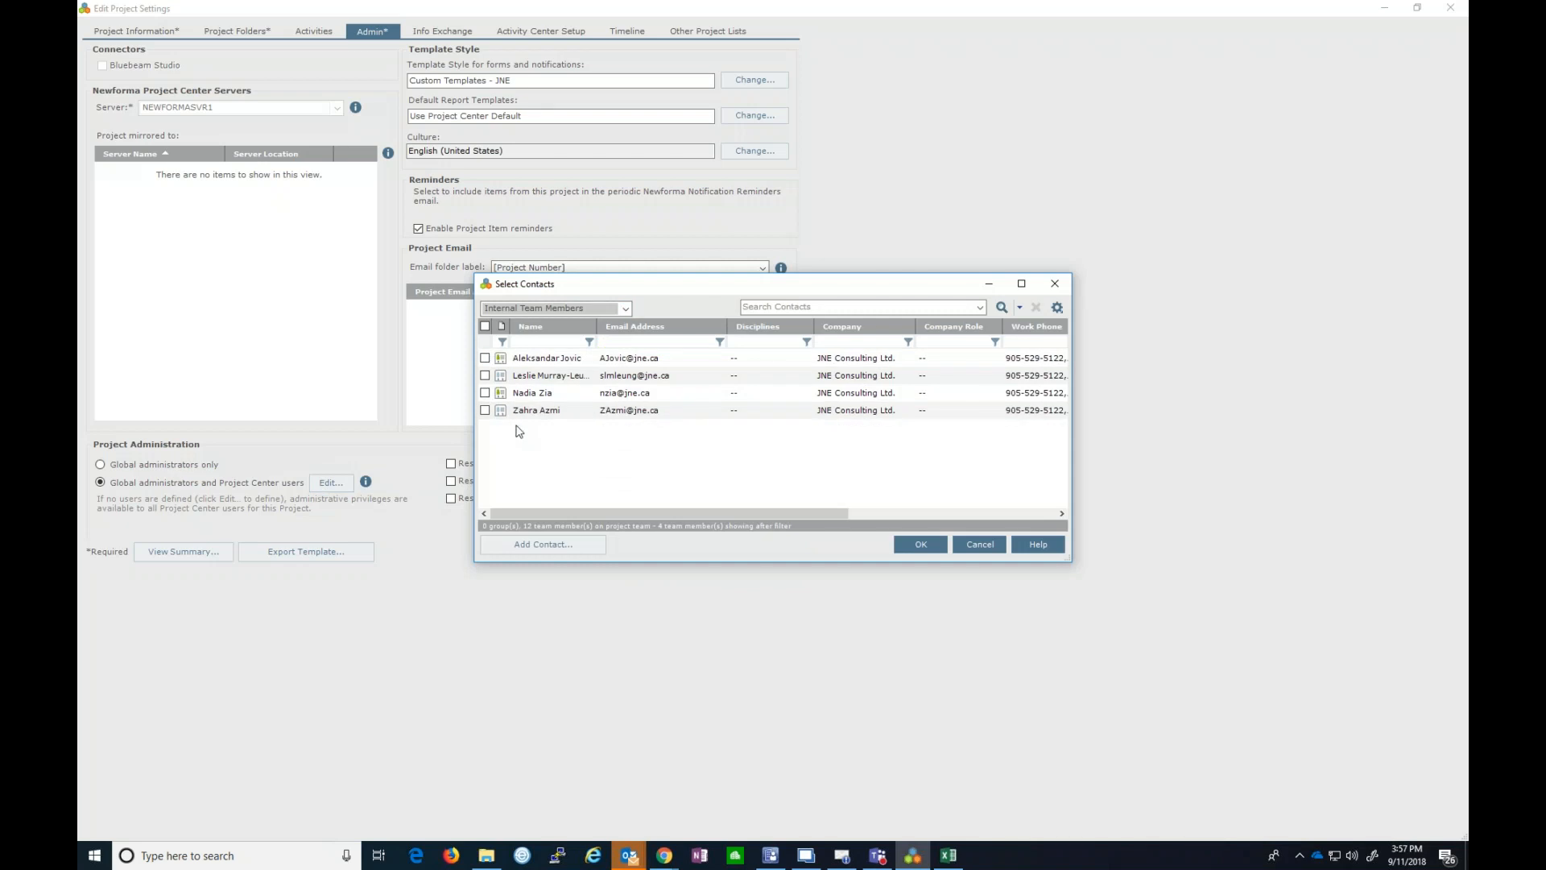
click(484, 358)
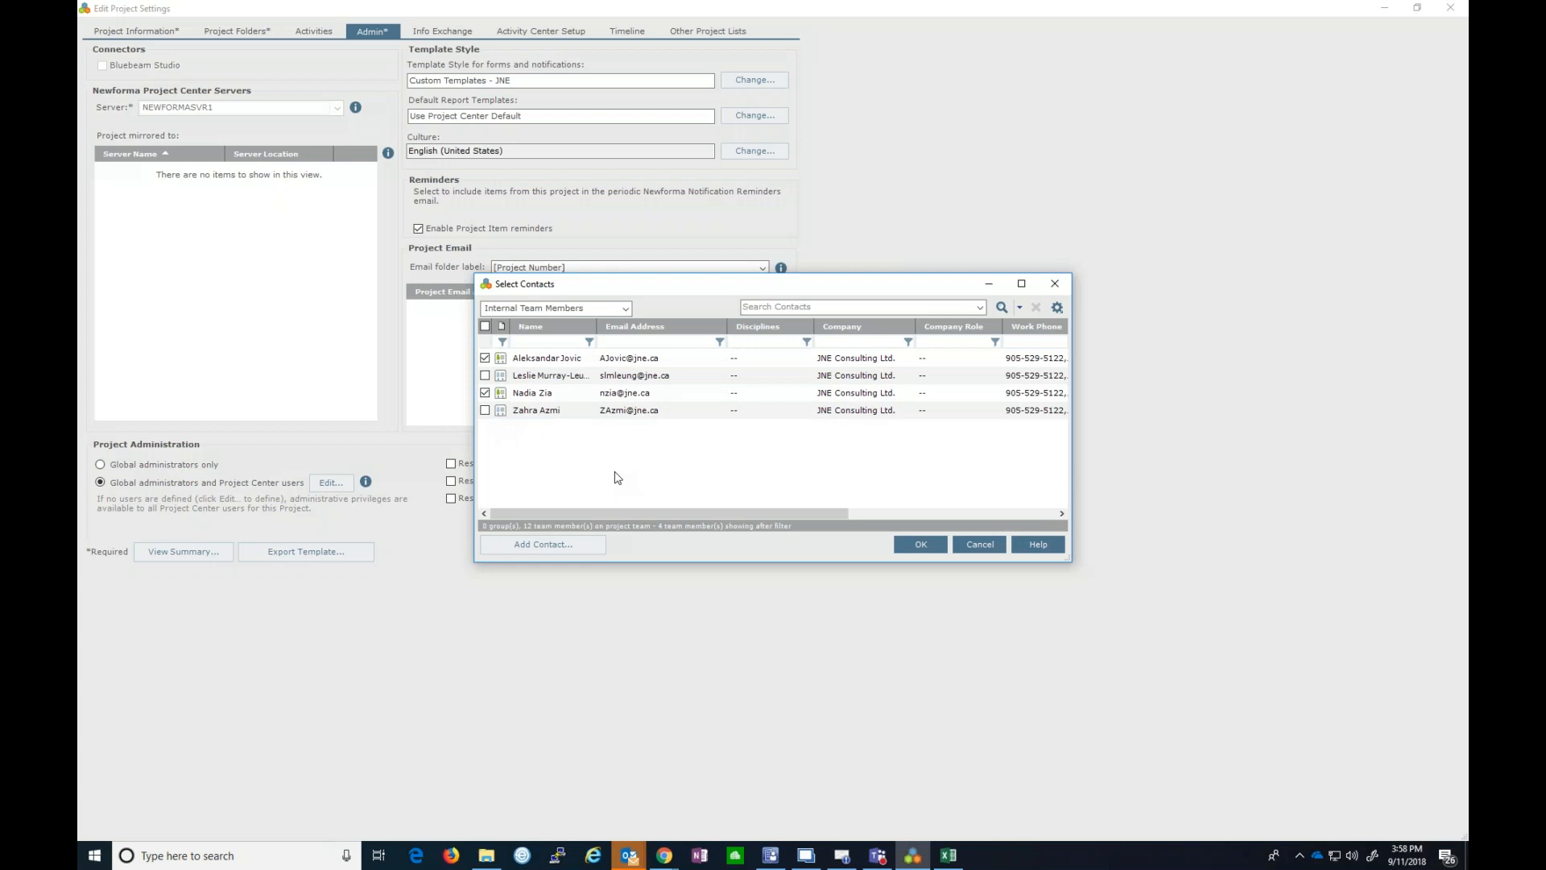
click(921, 546)
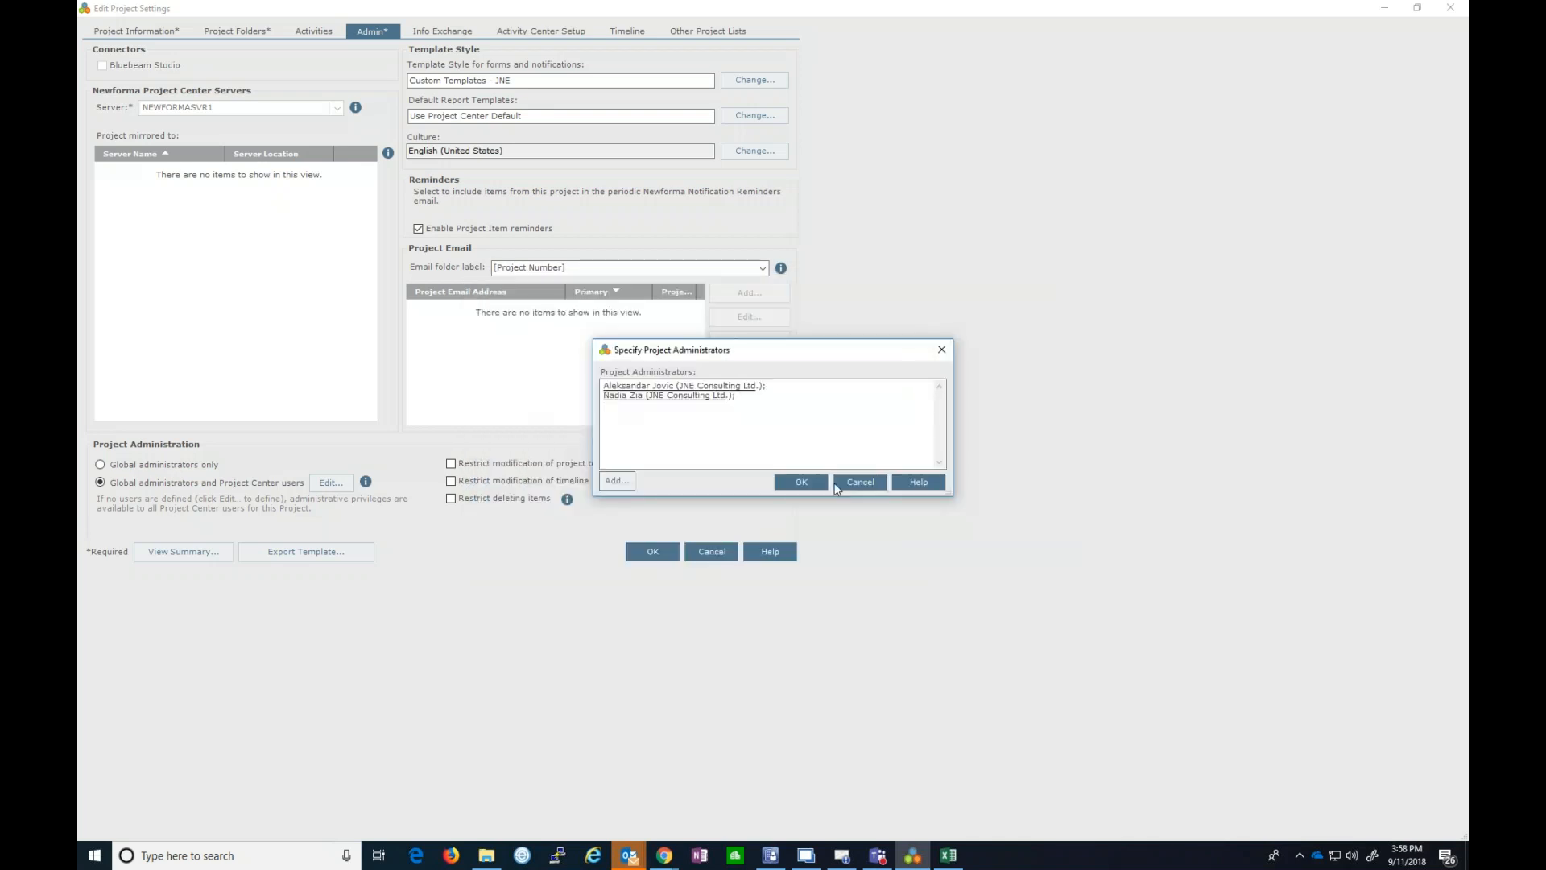
click(803, 483)
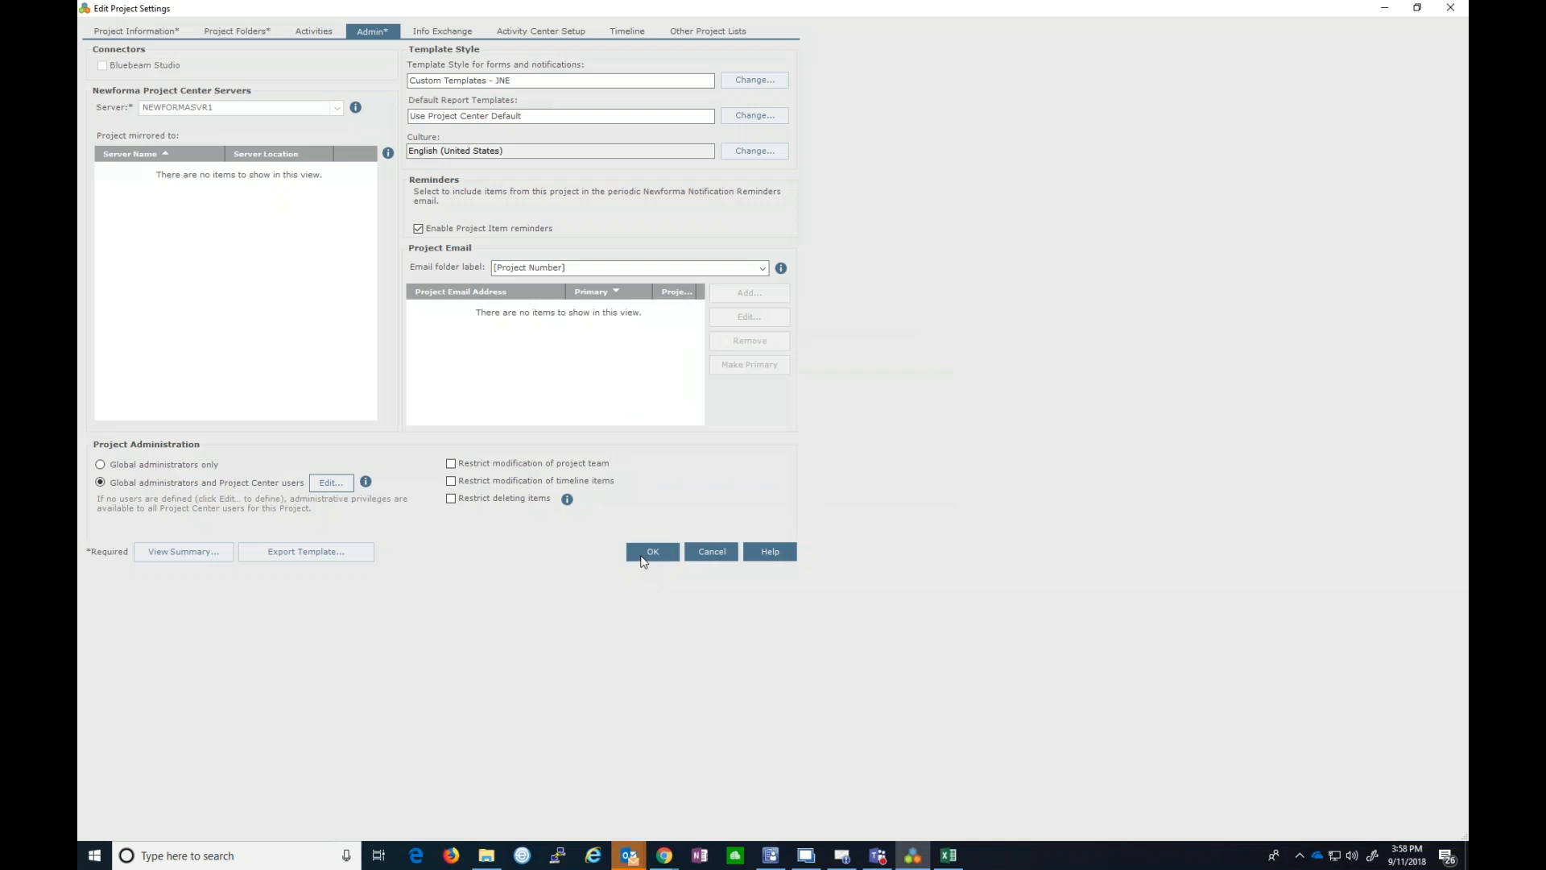
click(645, 554)
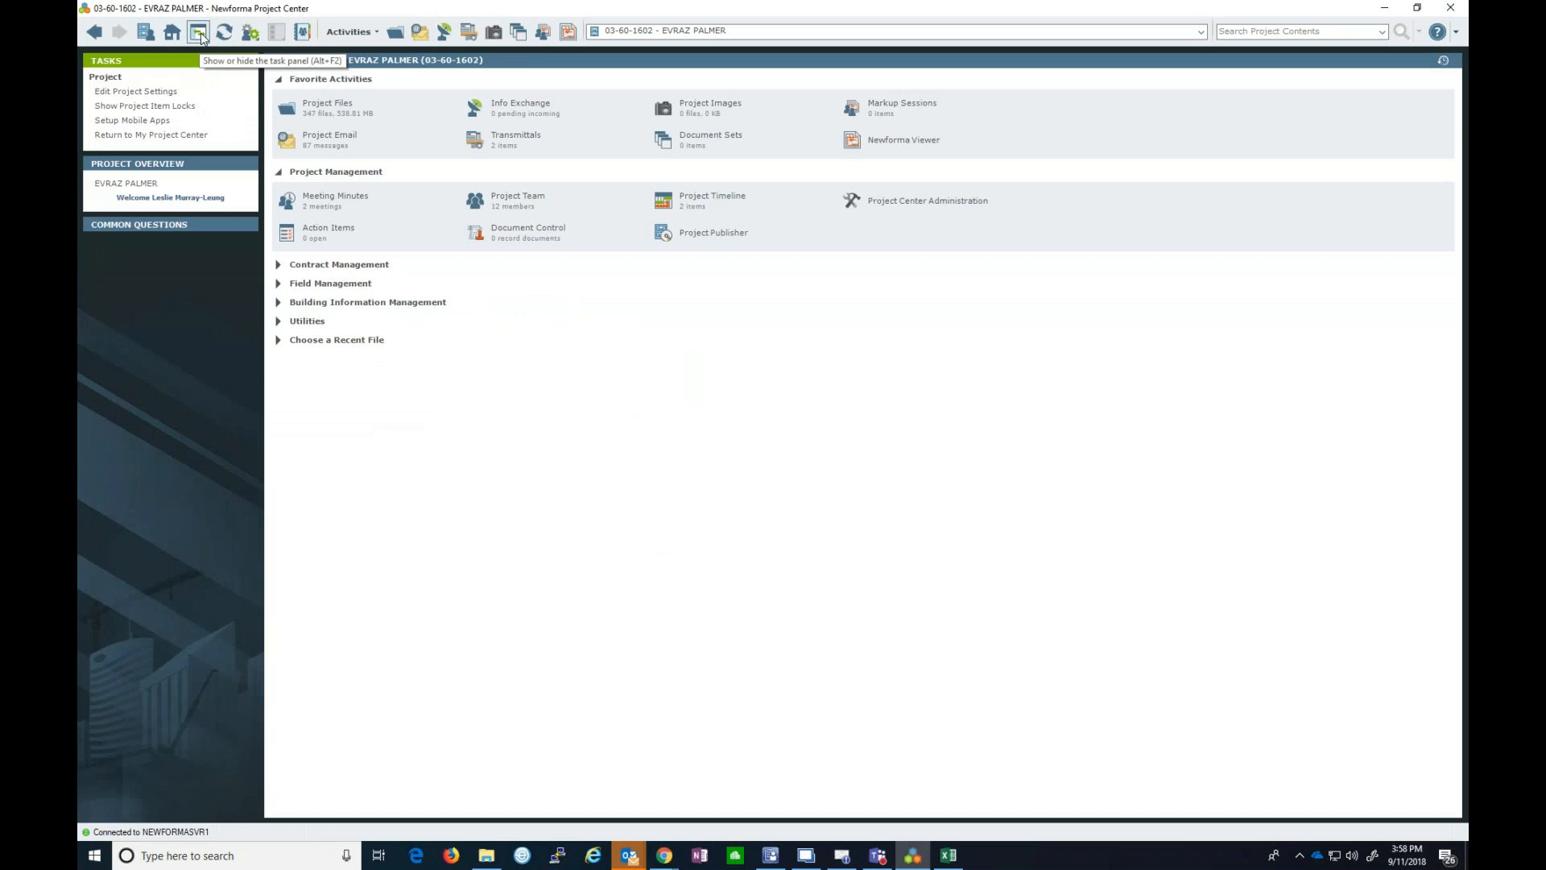
- Refresh the EVRAZ PALMER project home page
click(224, 33)
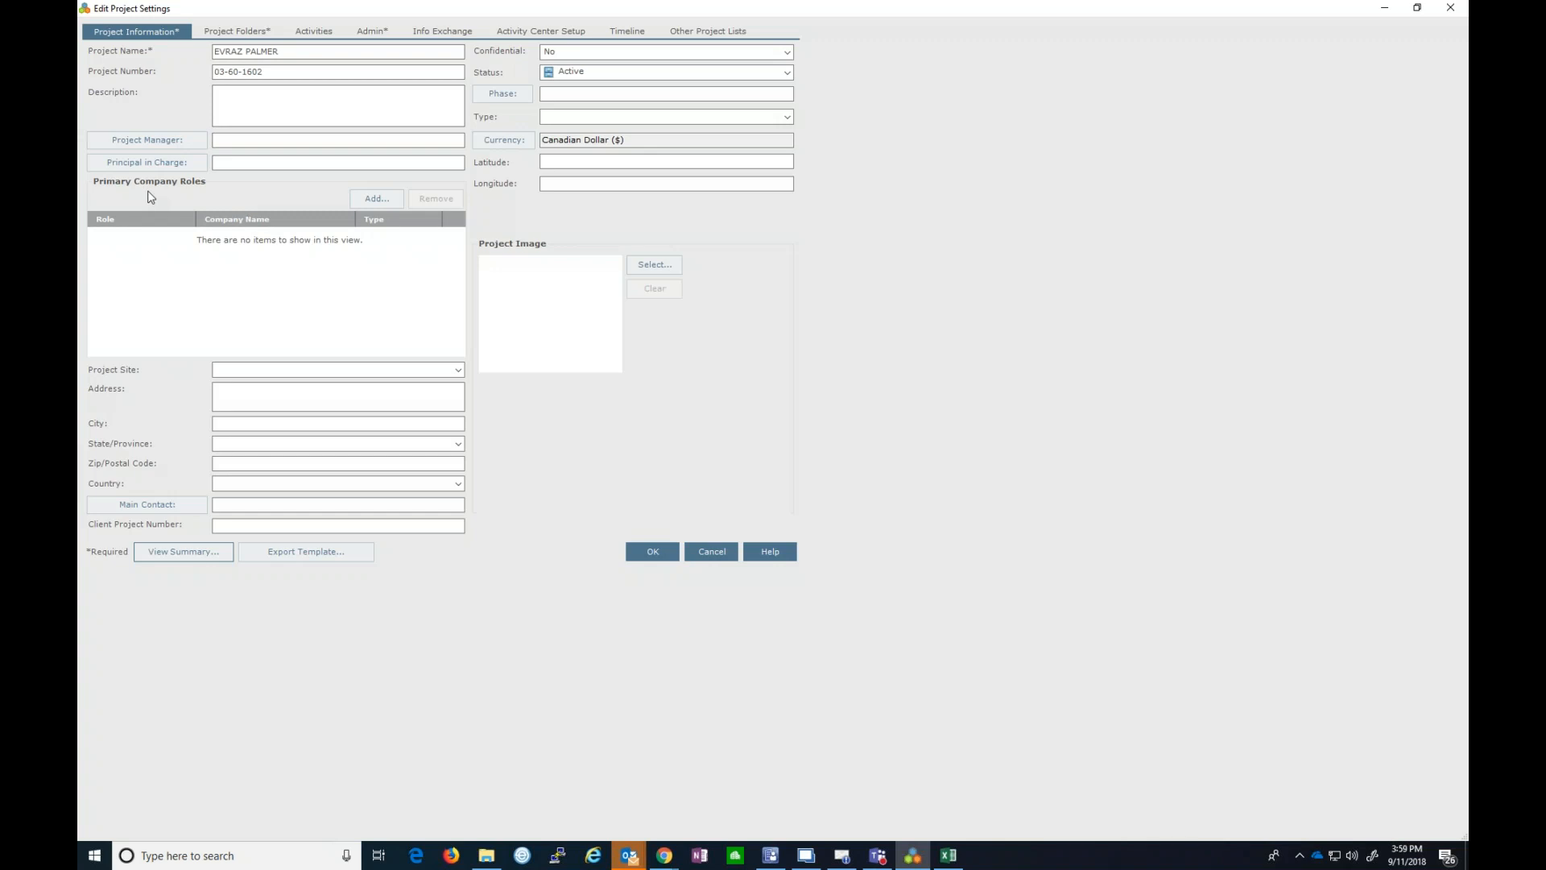
- Add JNE Consulting Ltd. as a primary company with the MEP Consultant role
click(376, 199)
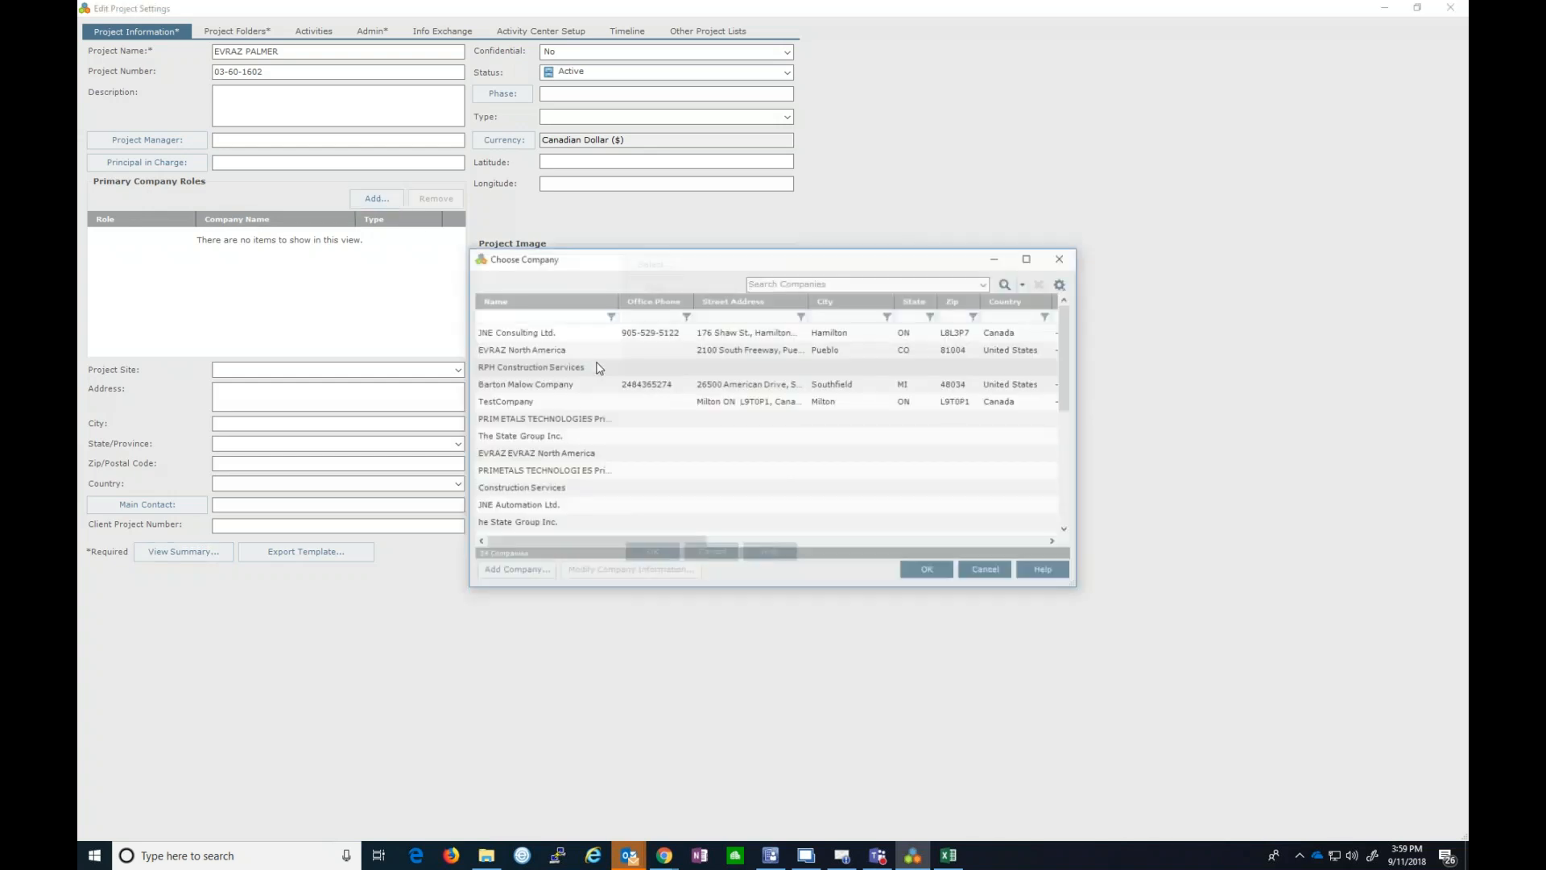
click(563, 338)
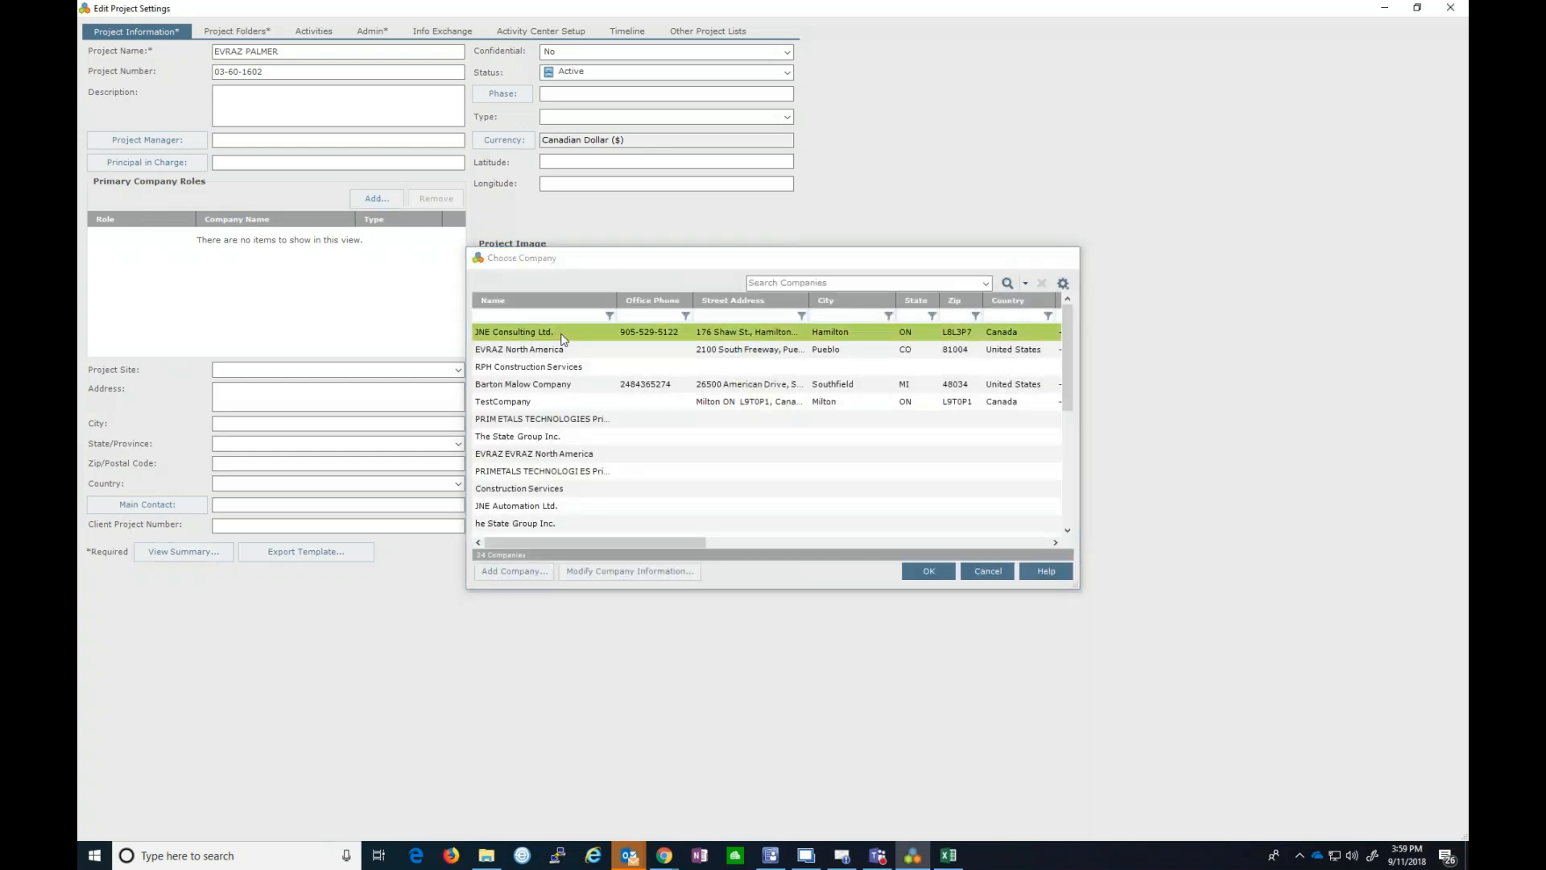
double_click(563, 338)
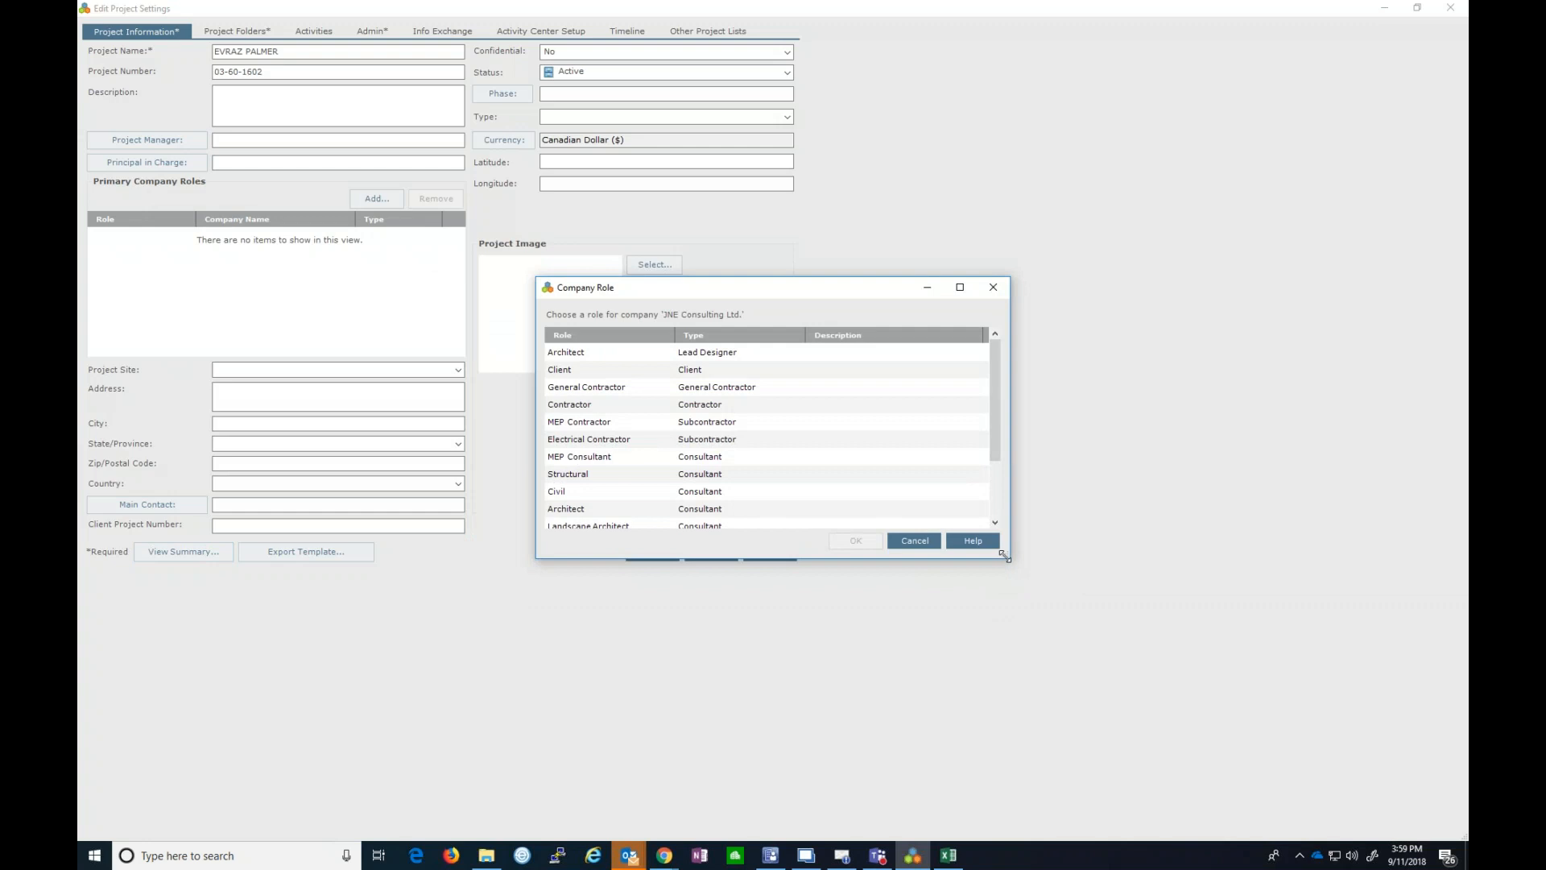
drag(1005, 555, 1055, 668)
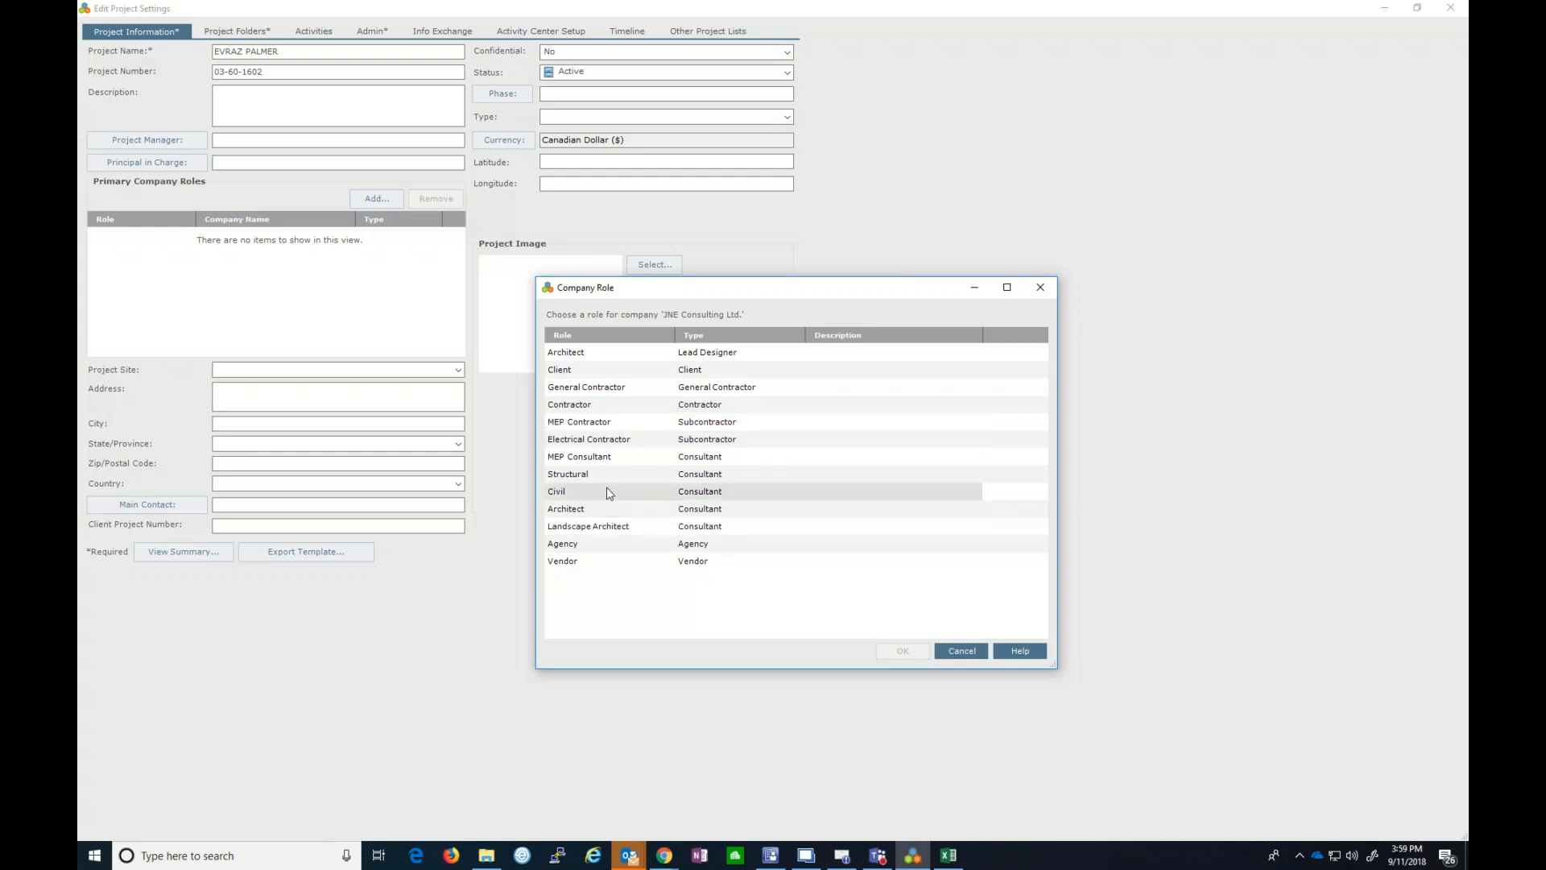
click(608, 457)
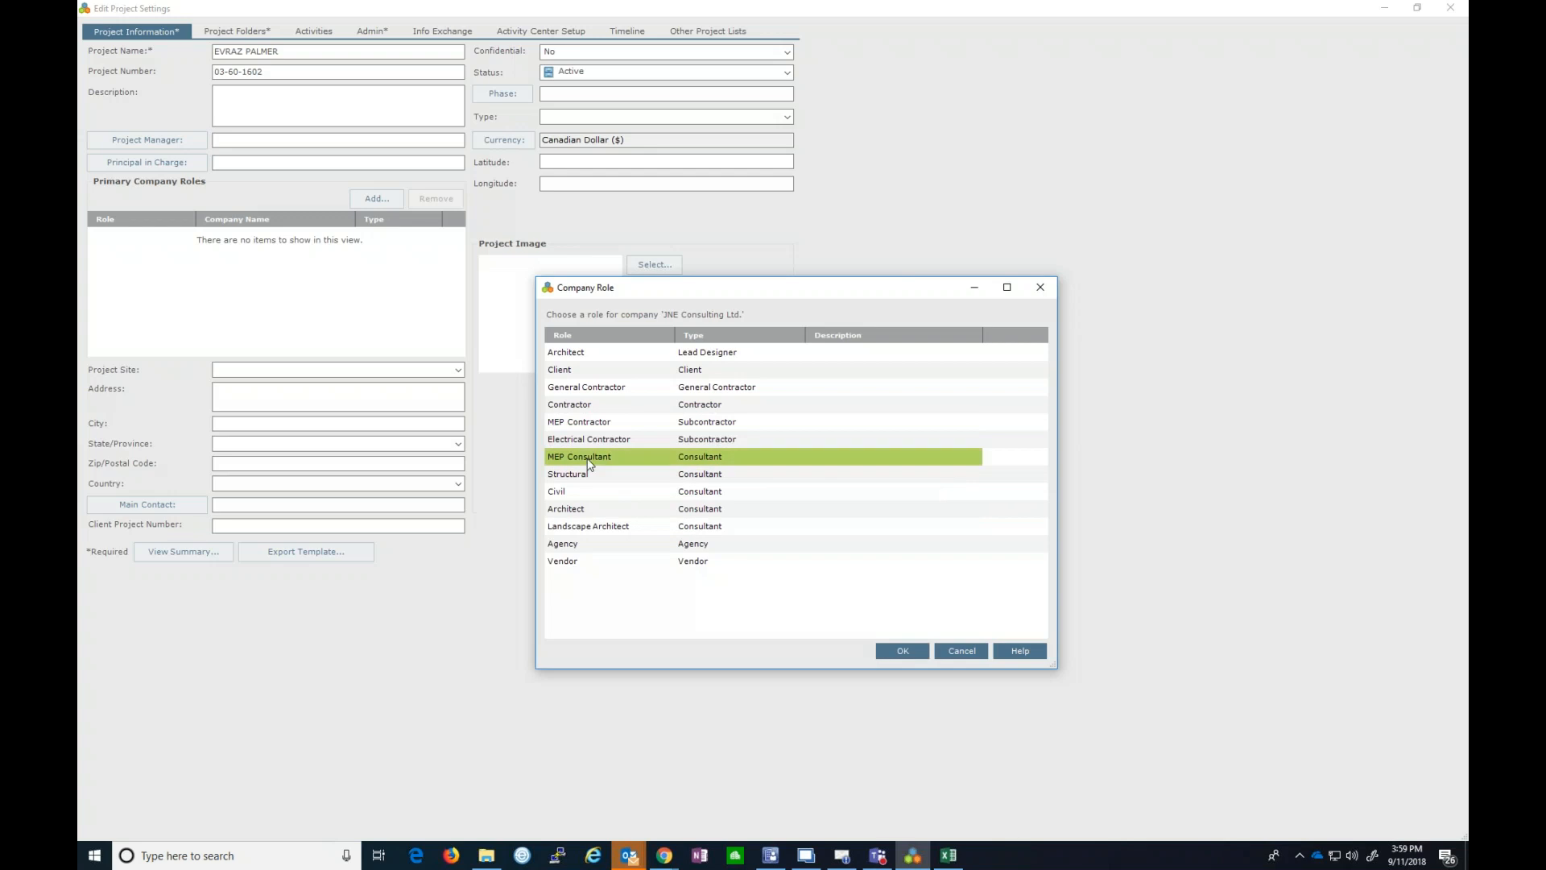
click(916, 652)
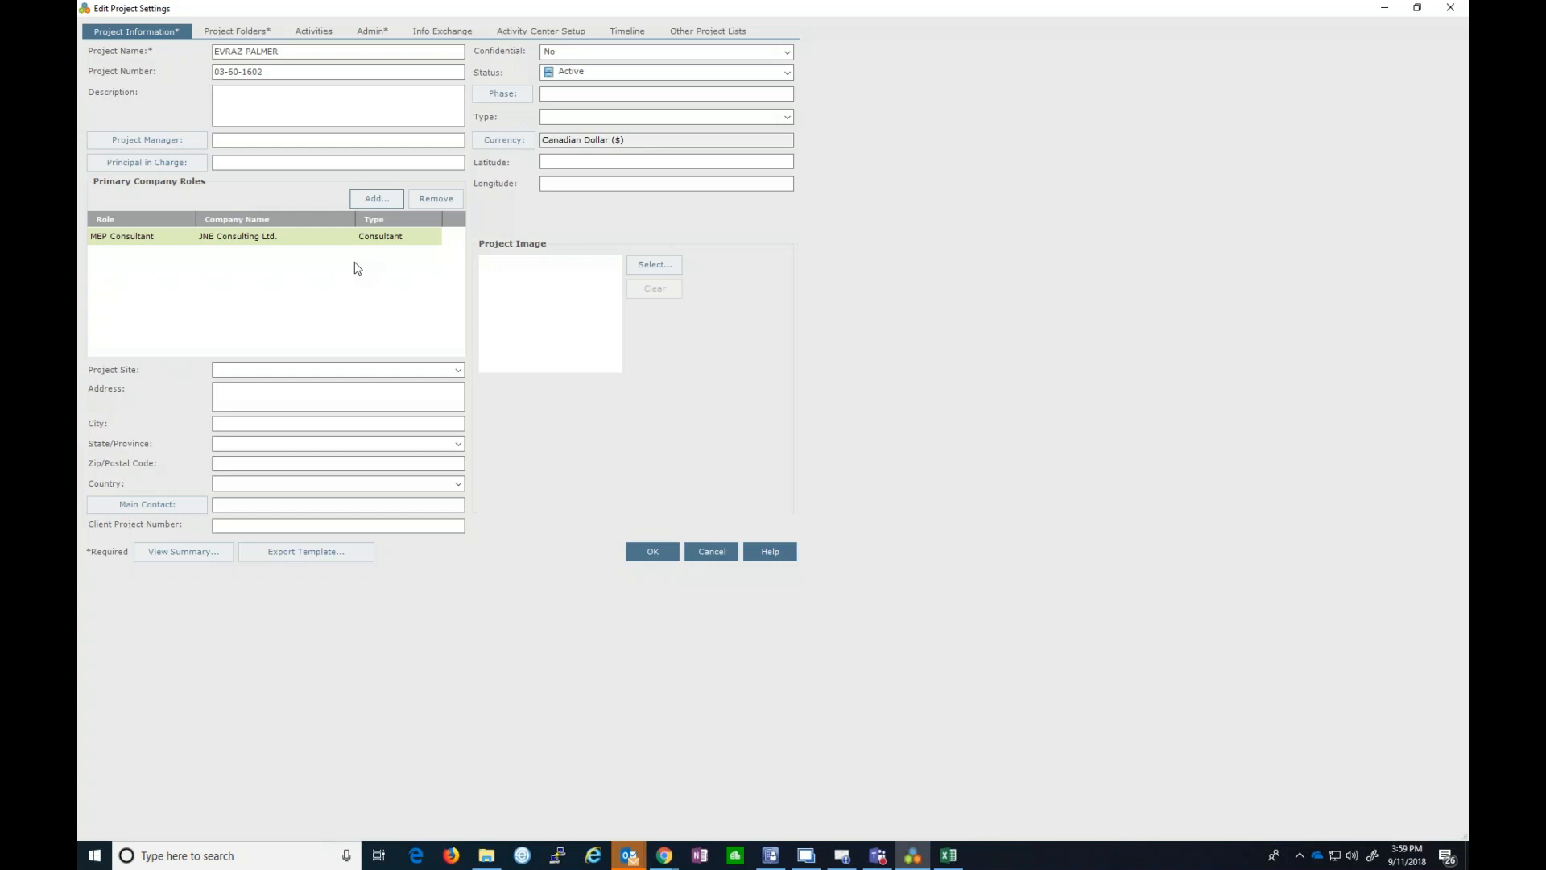
click(385, 373)
click(351, 397)
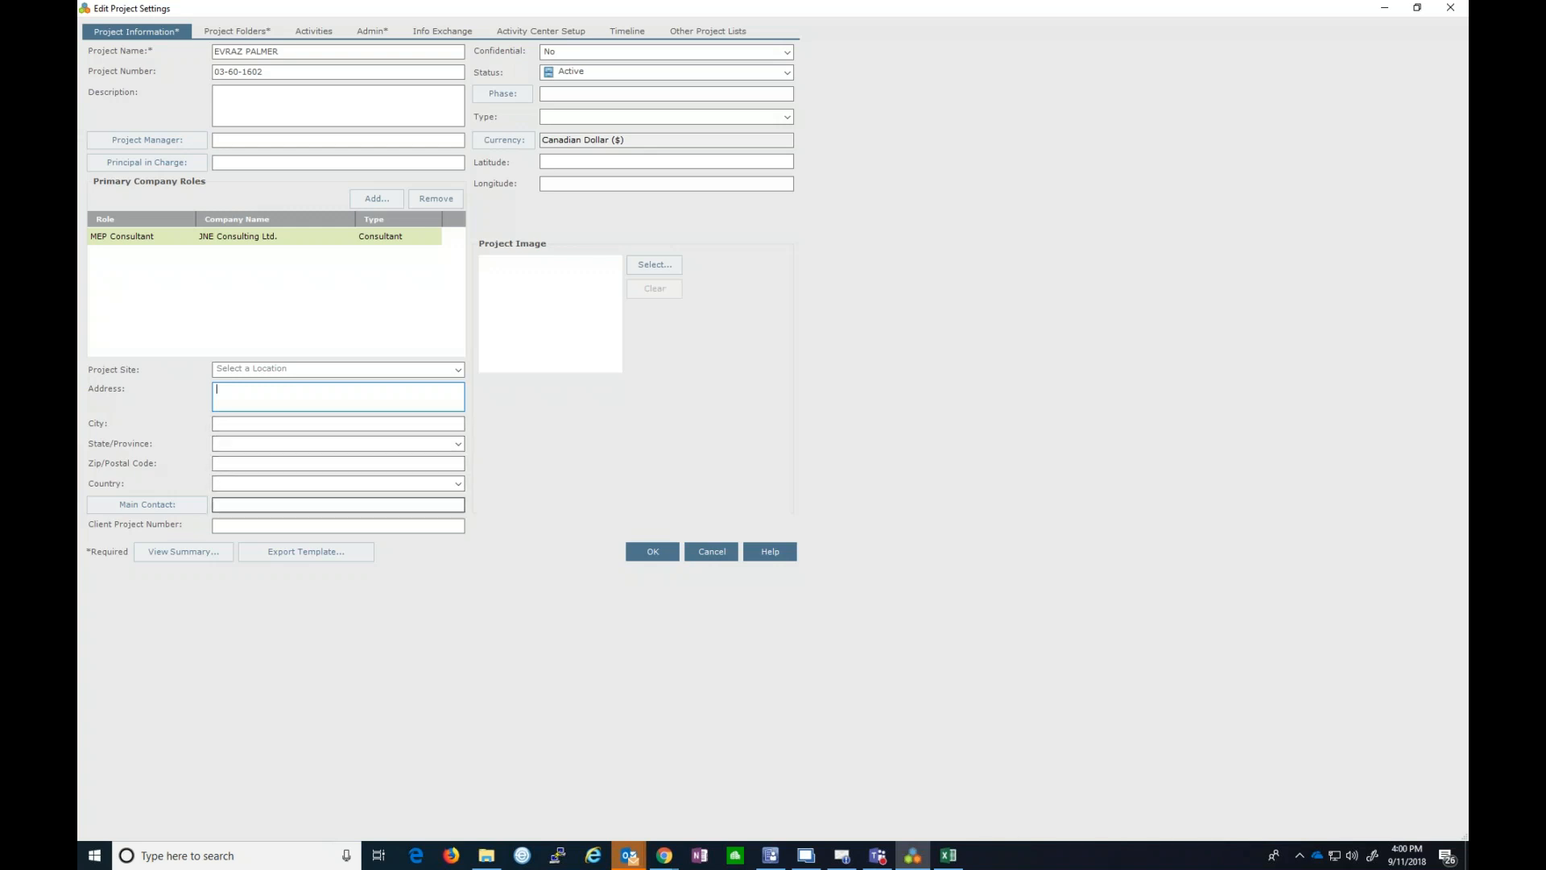
click(181, 507)
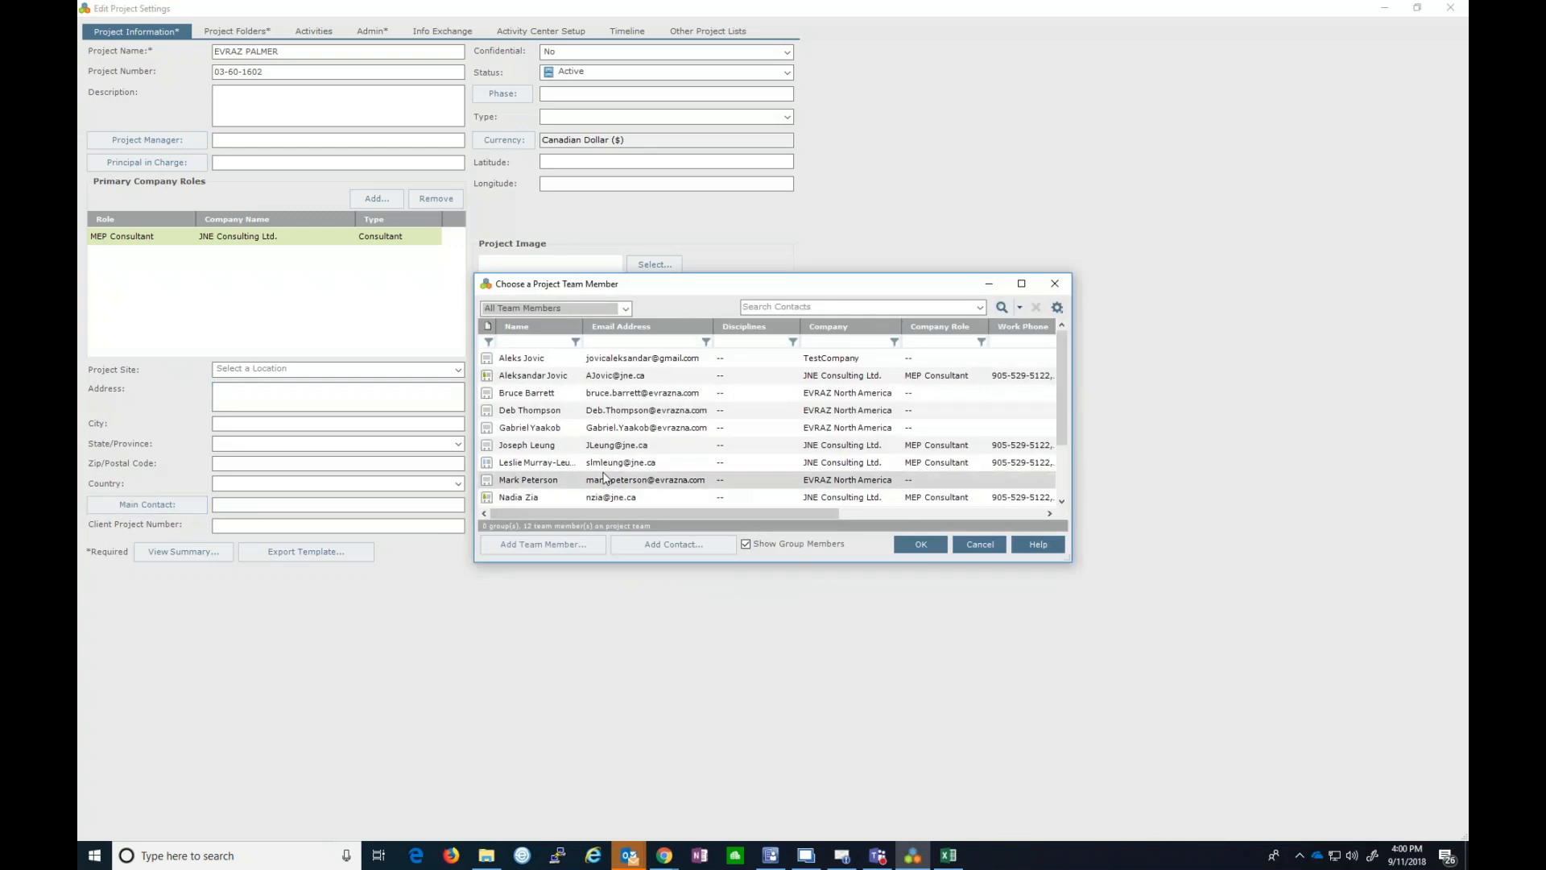
click(980, 546)
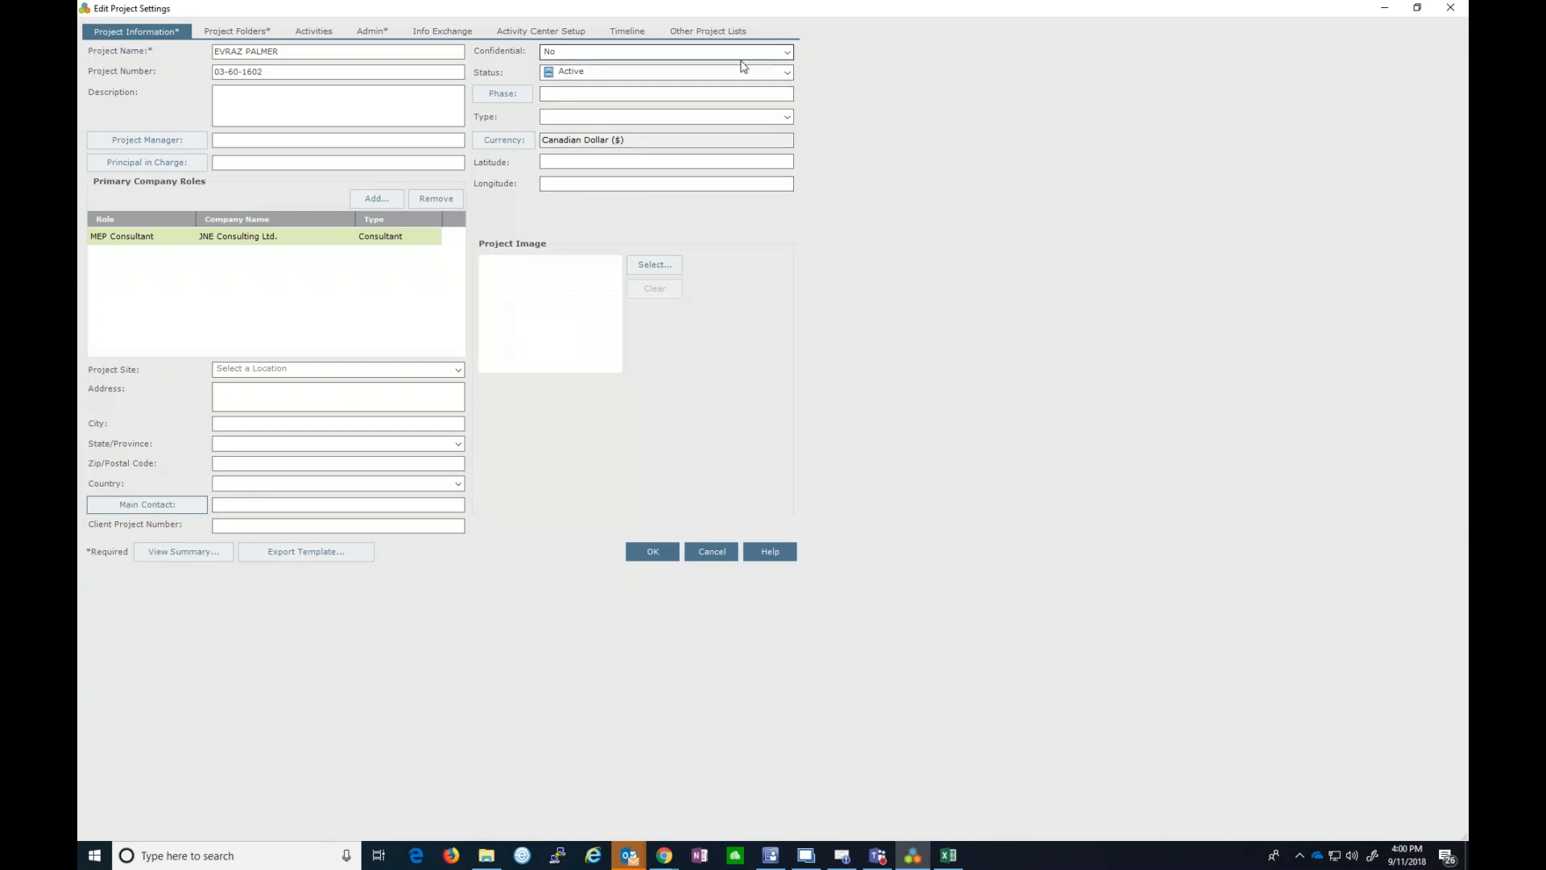
click(786, 53)
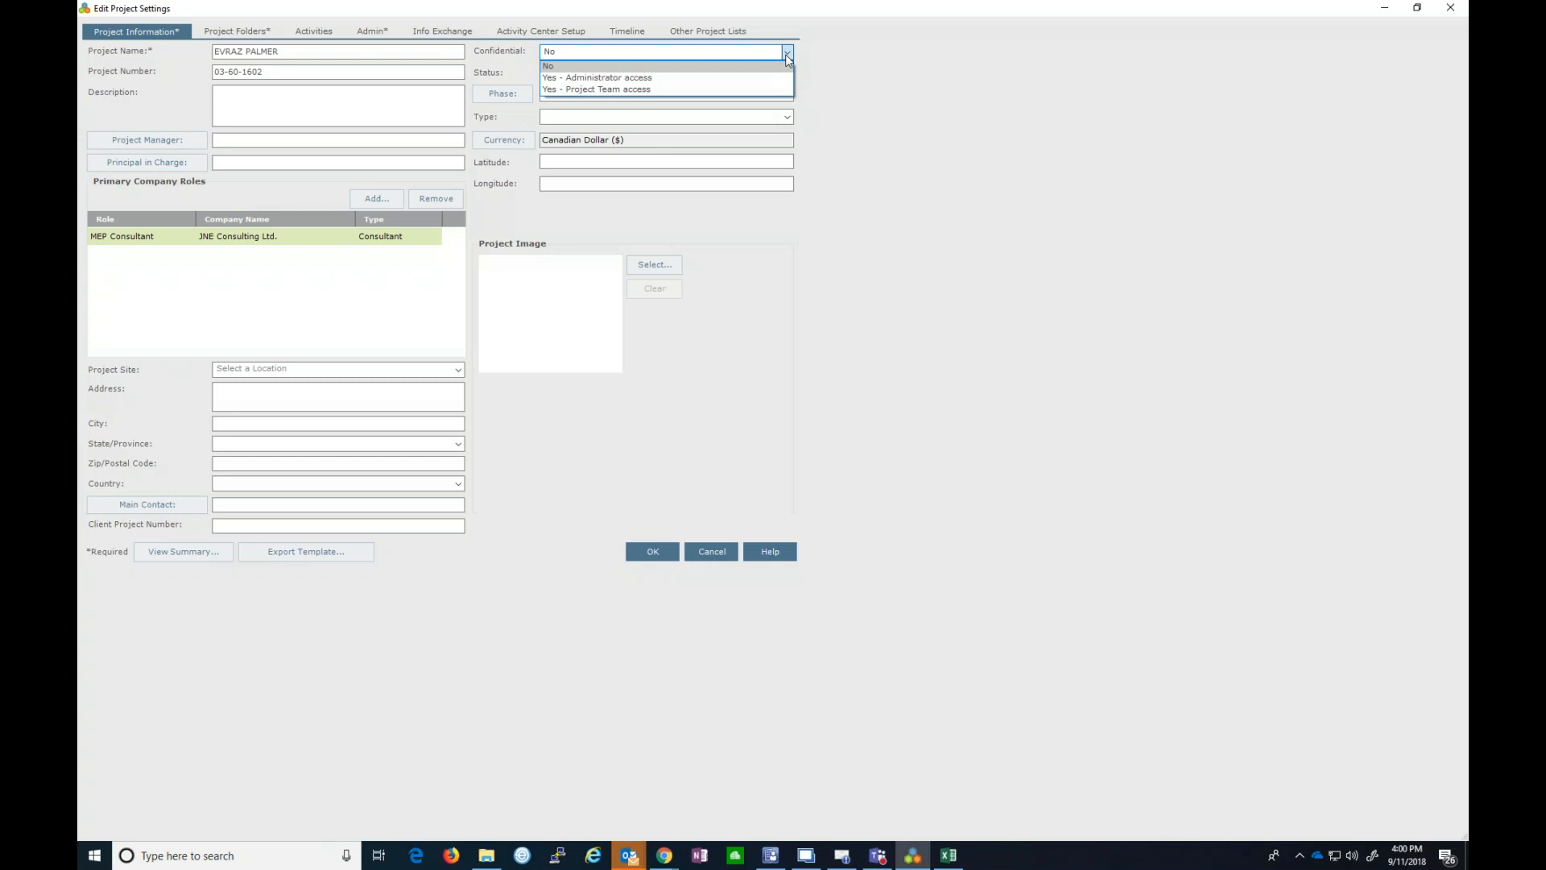
- Keep the project non-confidential with its status left as Active
click(788, 66)
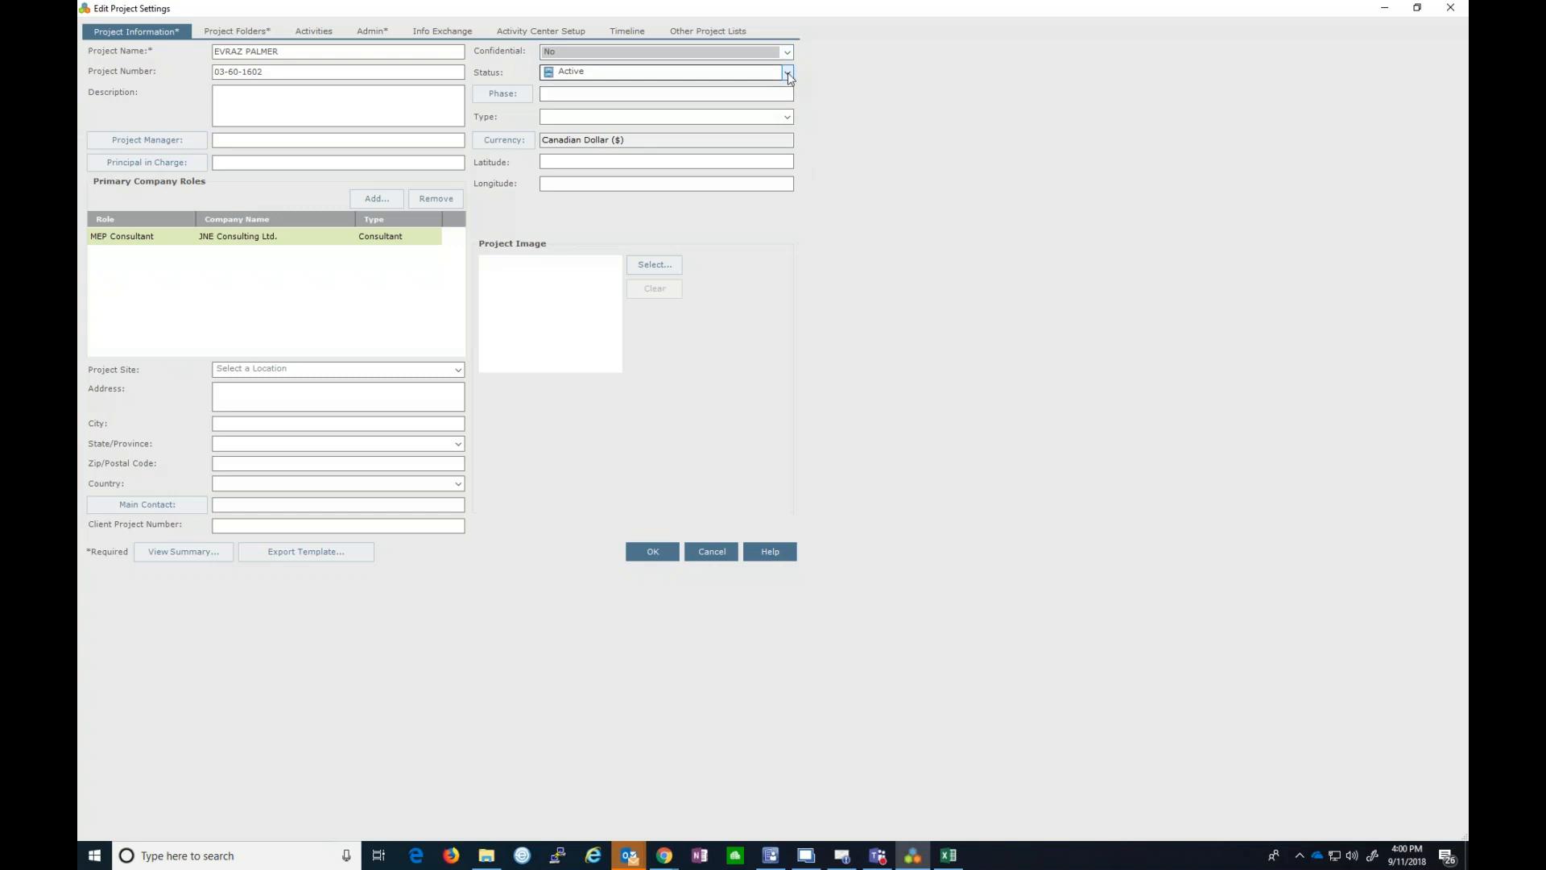
click(787, 73)
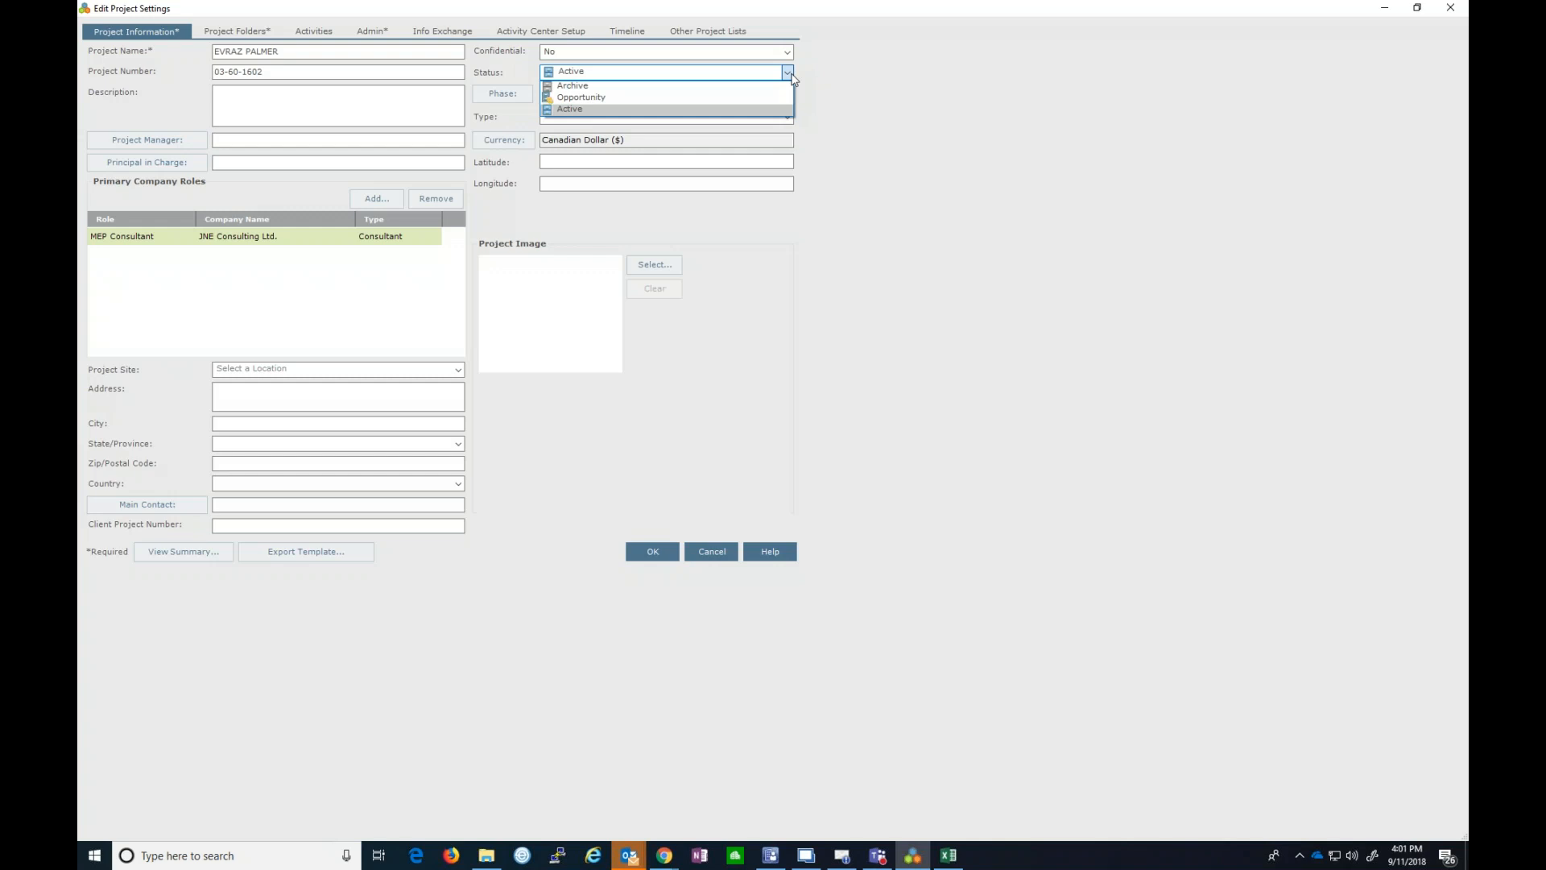
click(789, 73)
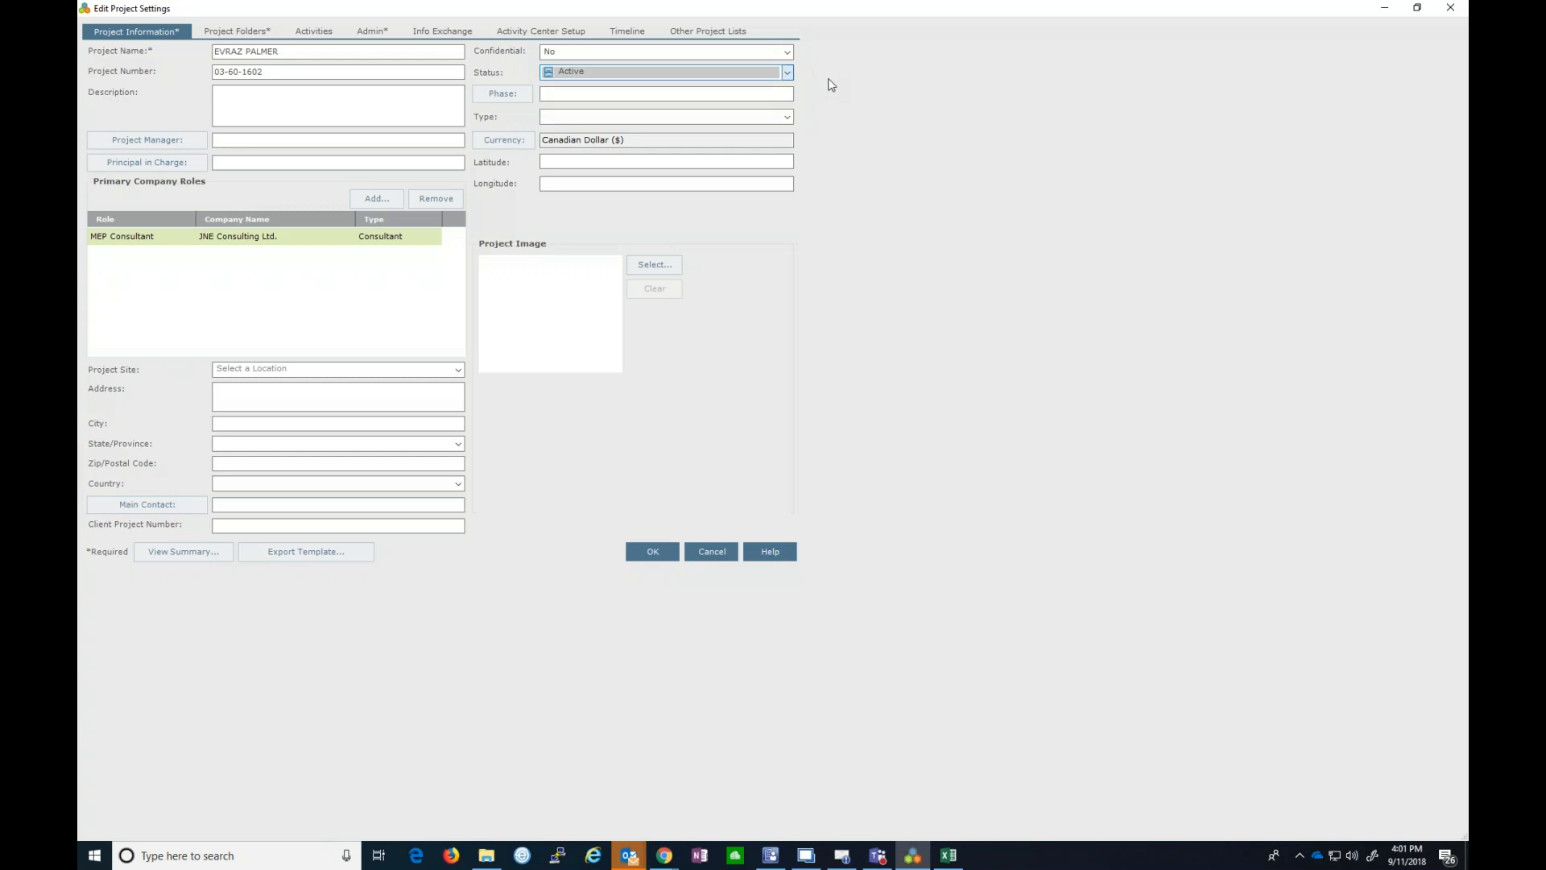
- Leave the project phase and type unchanged, then bring up the Project Folders settings
click(503, 93)
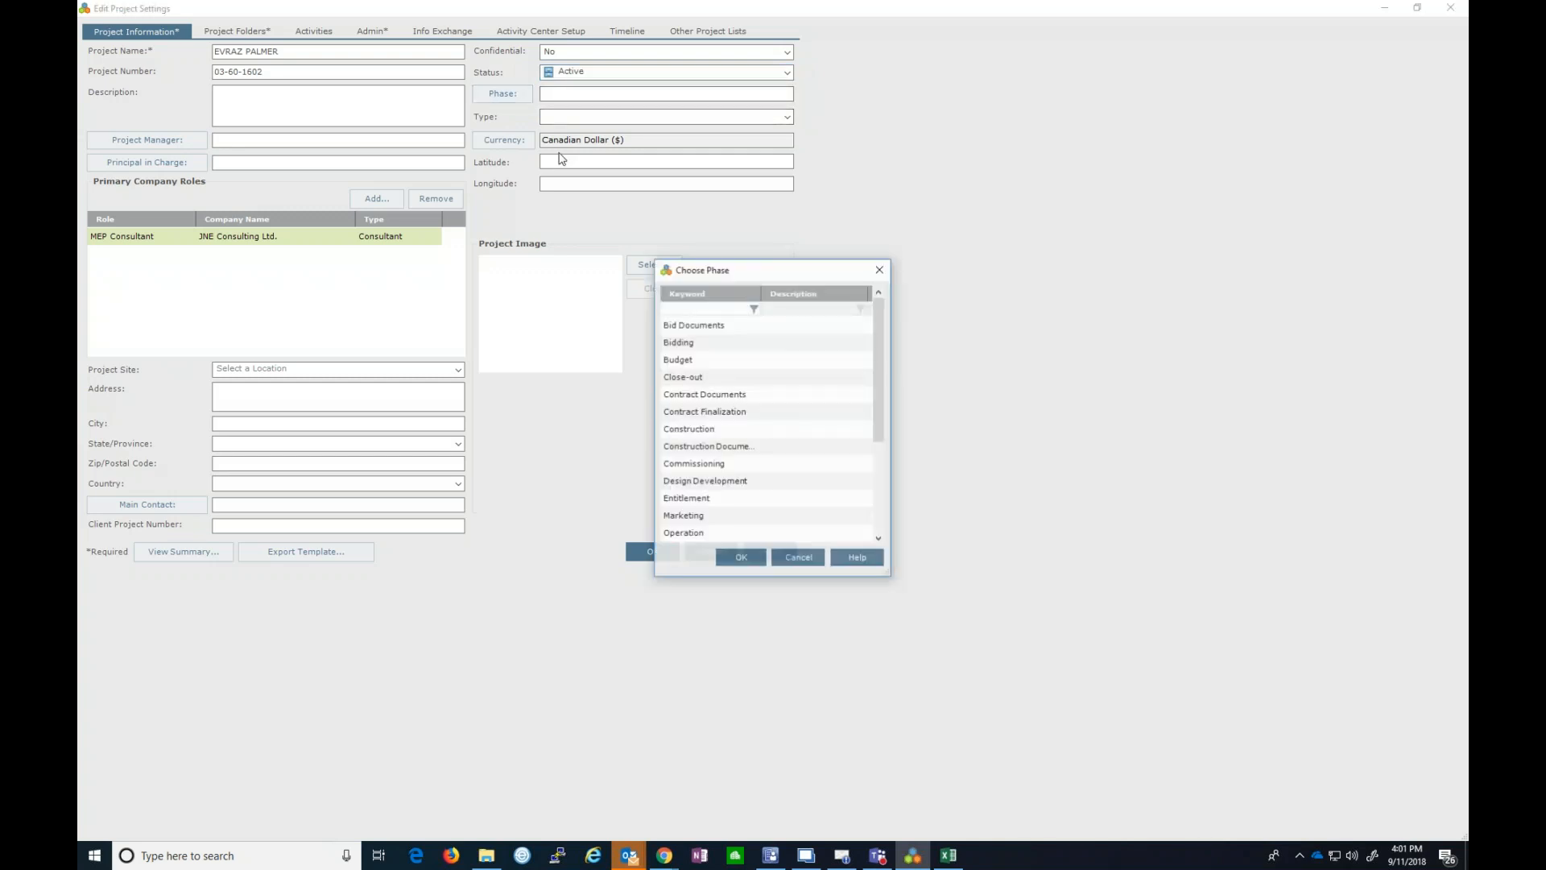
drag(886, 573, 971, 724)
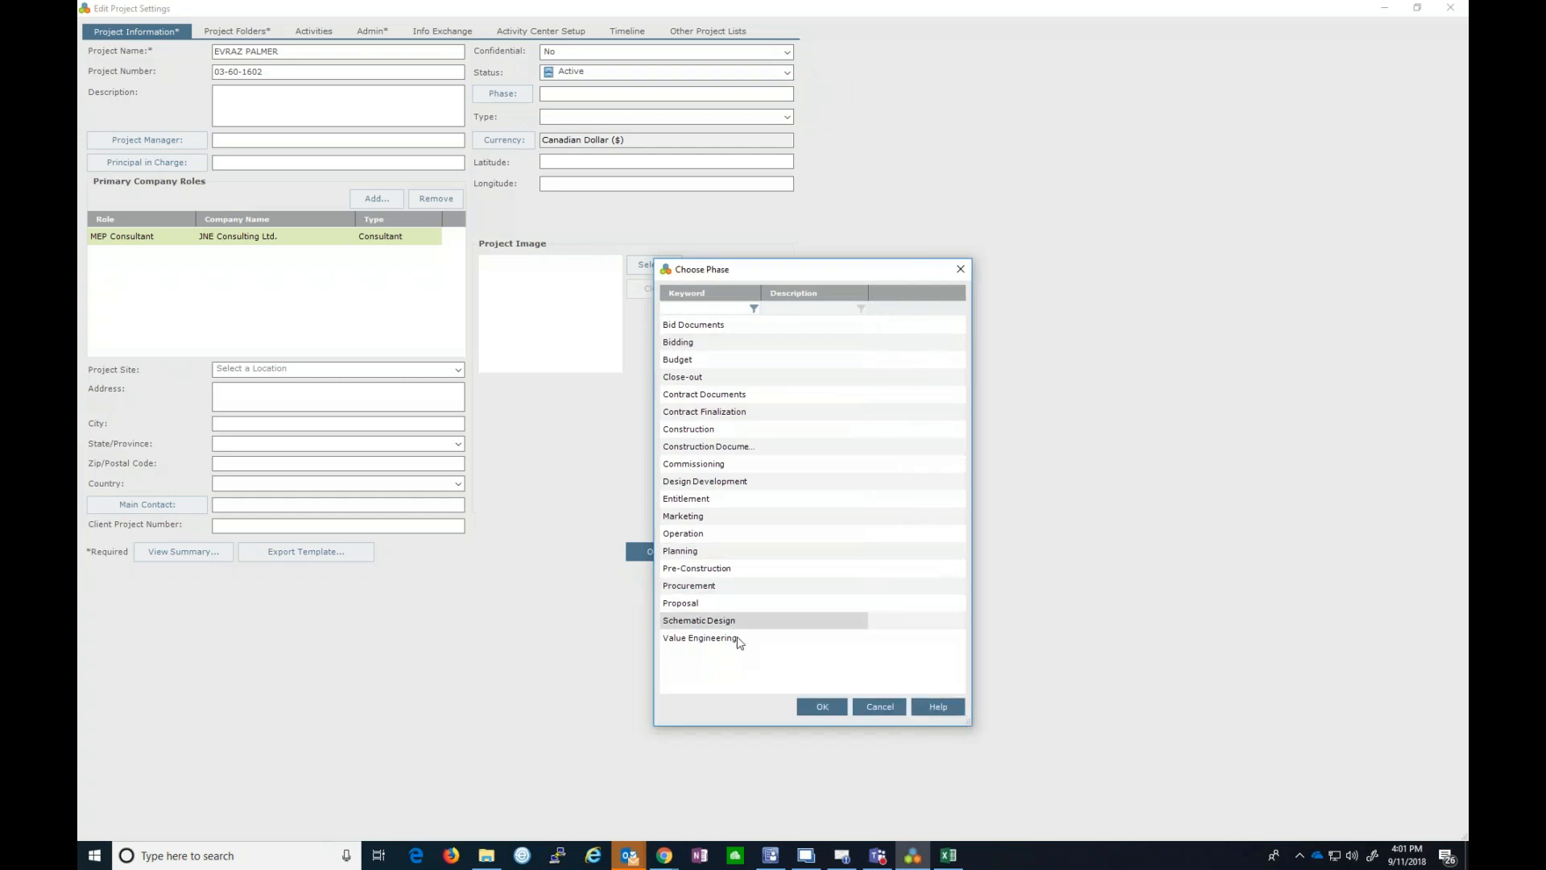
click(880, 706)
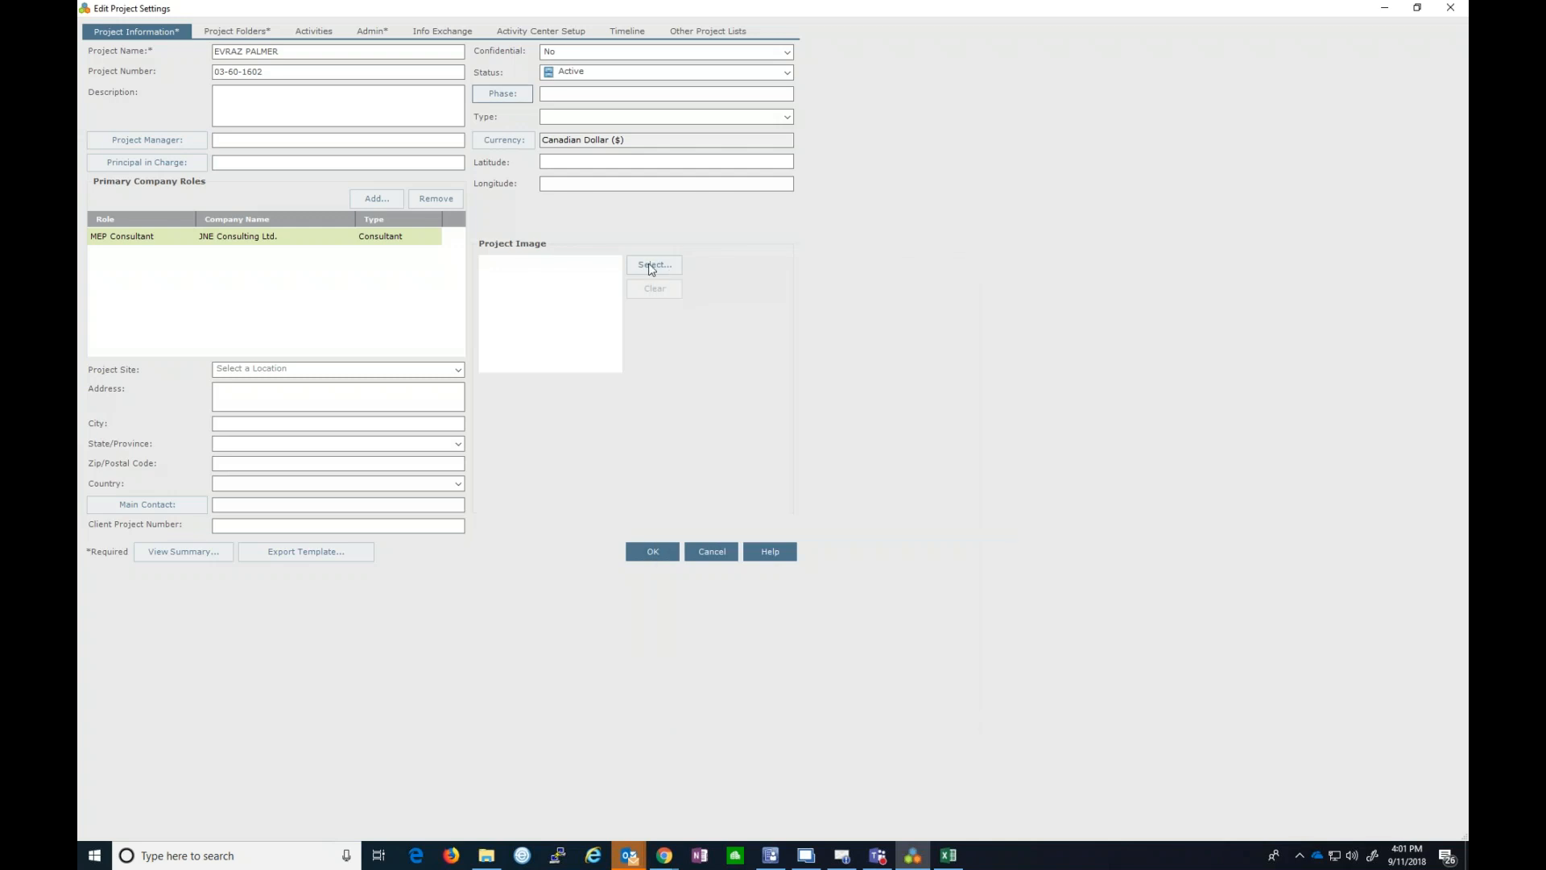
click(790, 116)
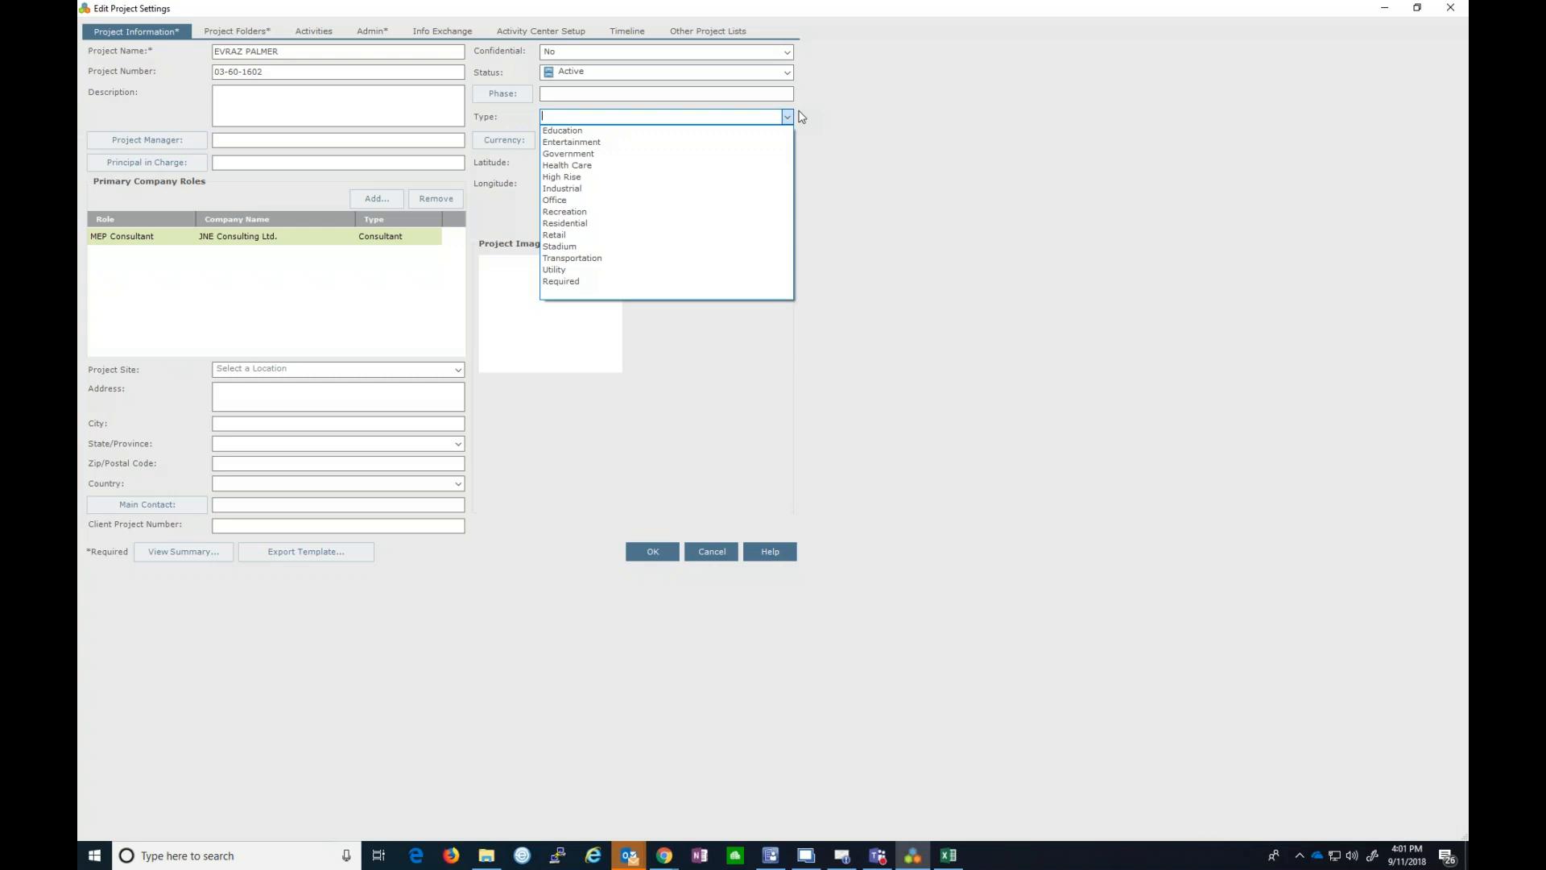
click(802, 117)
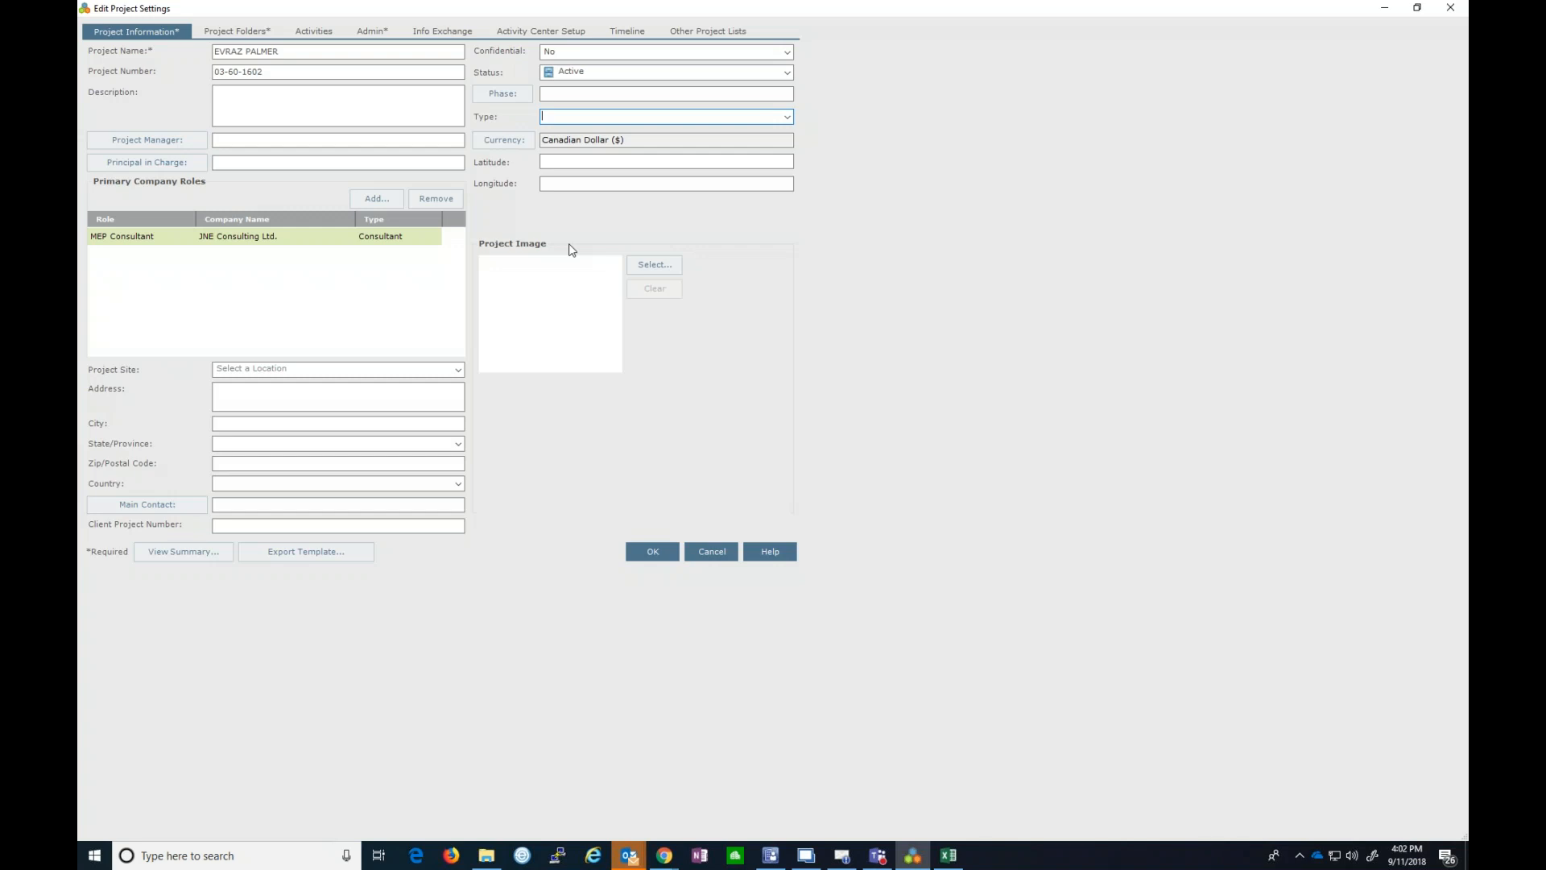
click(249, 37)
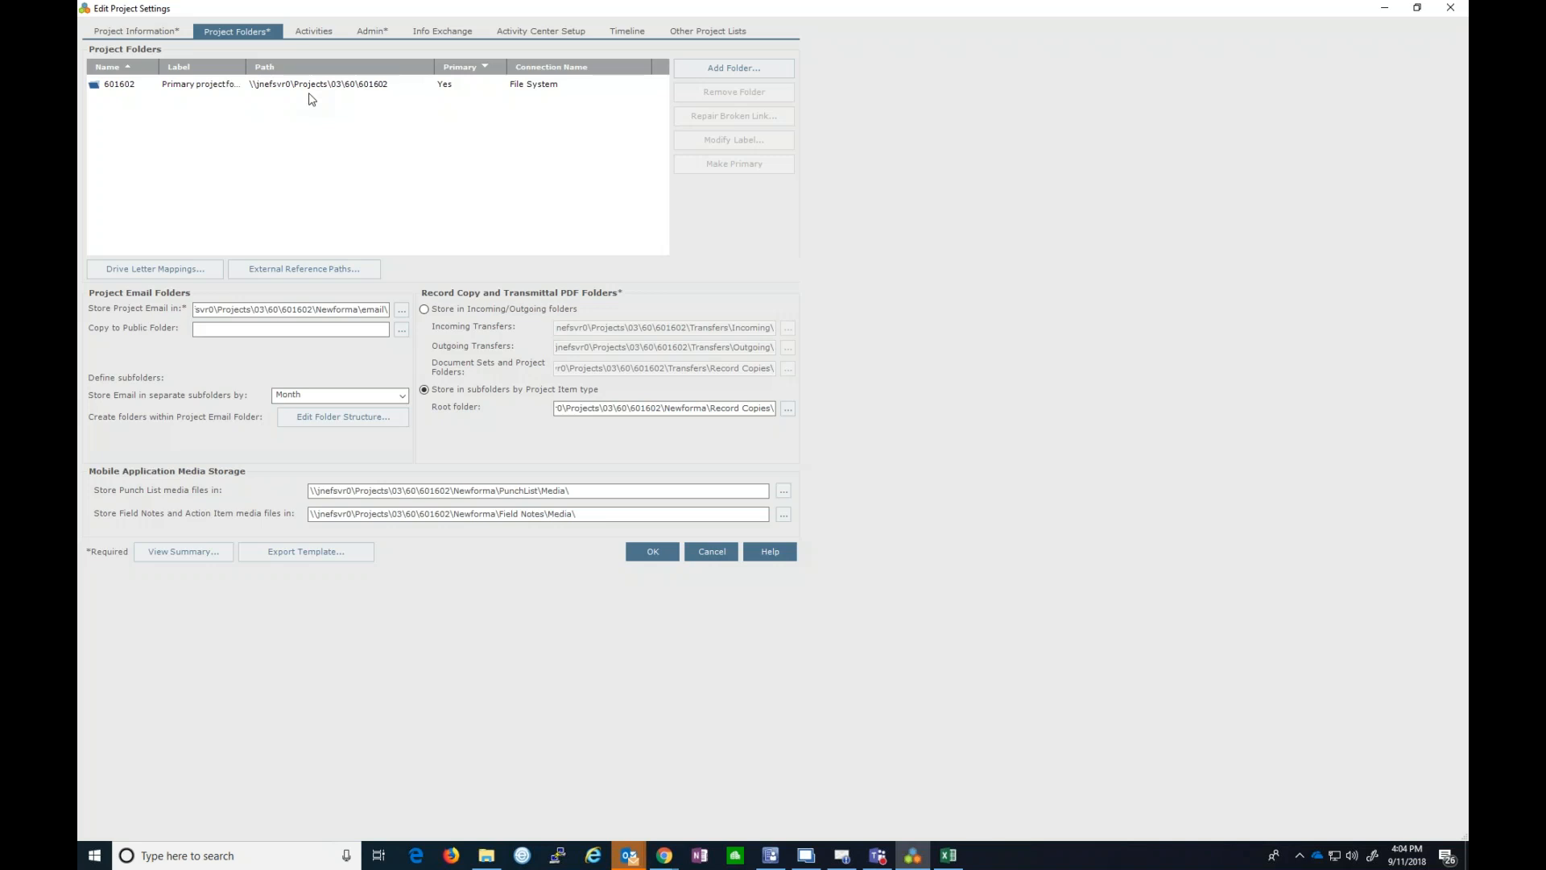
- Bring the Outlook Inbox with the 'FW: Blue screen' message in front of the project settings
click(624, 863)
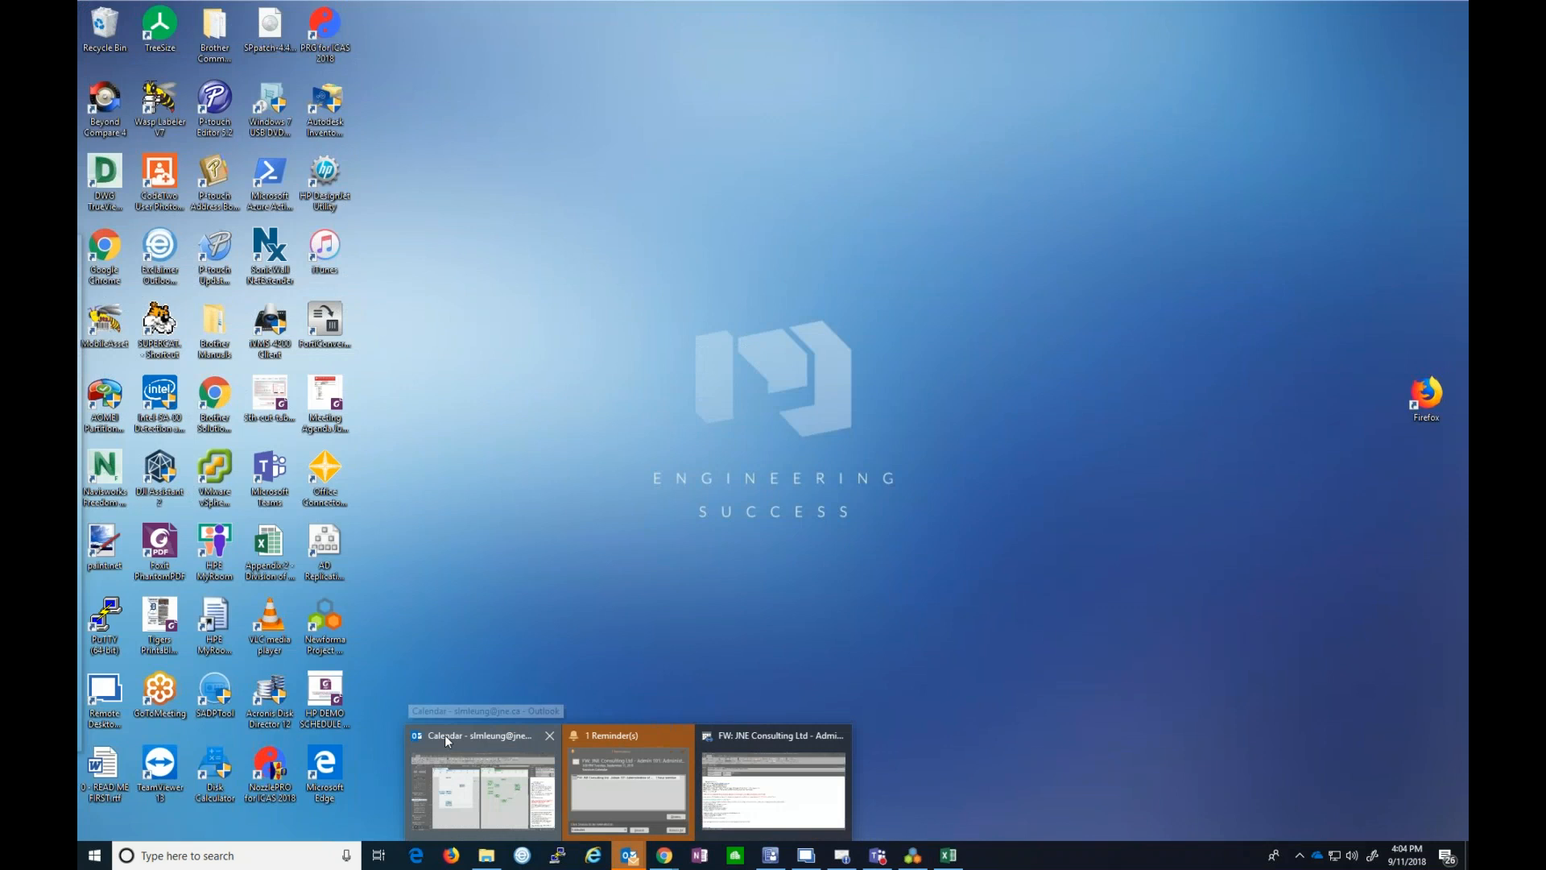
click(444, 739)
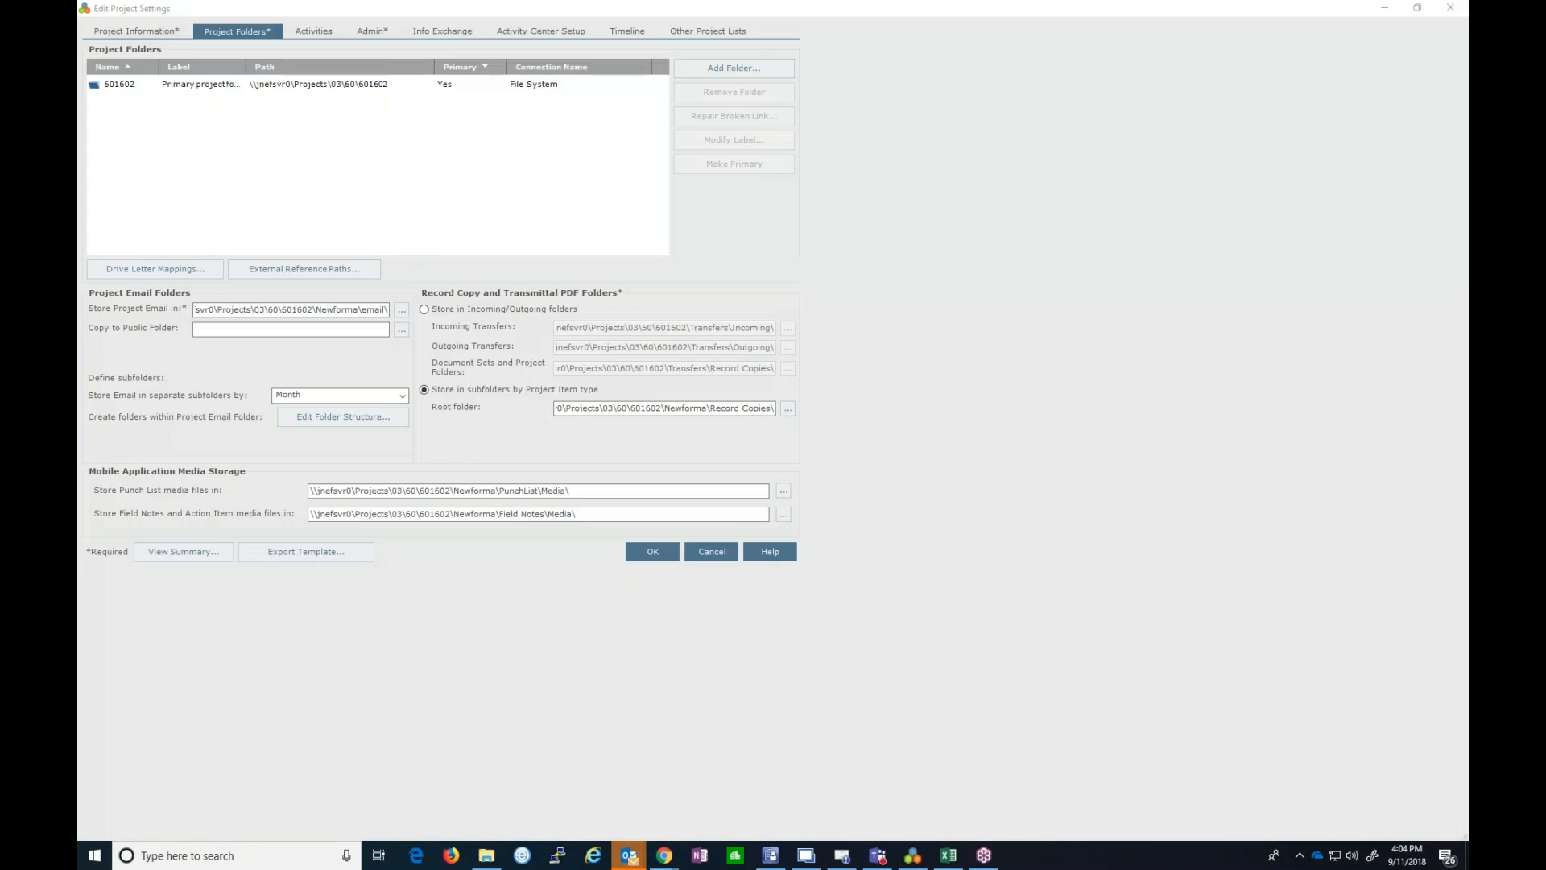
drag(77, 60, 744, 4)
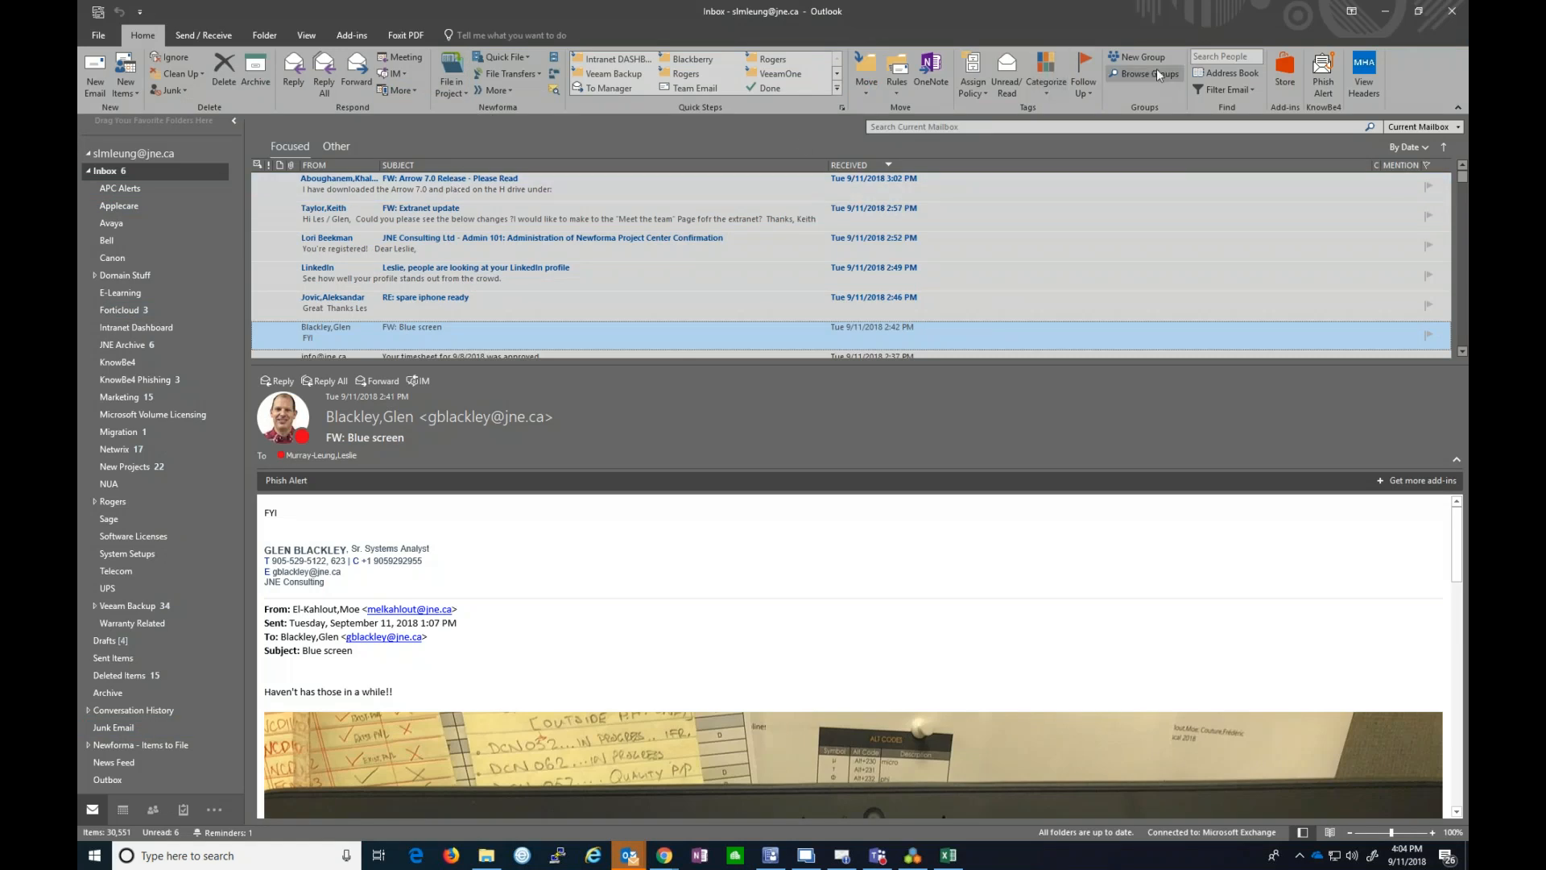
- Minimize Outlook to reveal the Project Folders settings again
click(1383, 18)
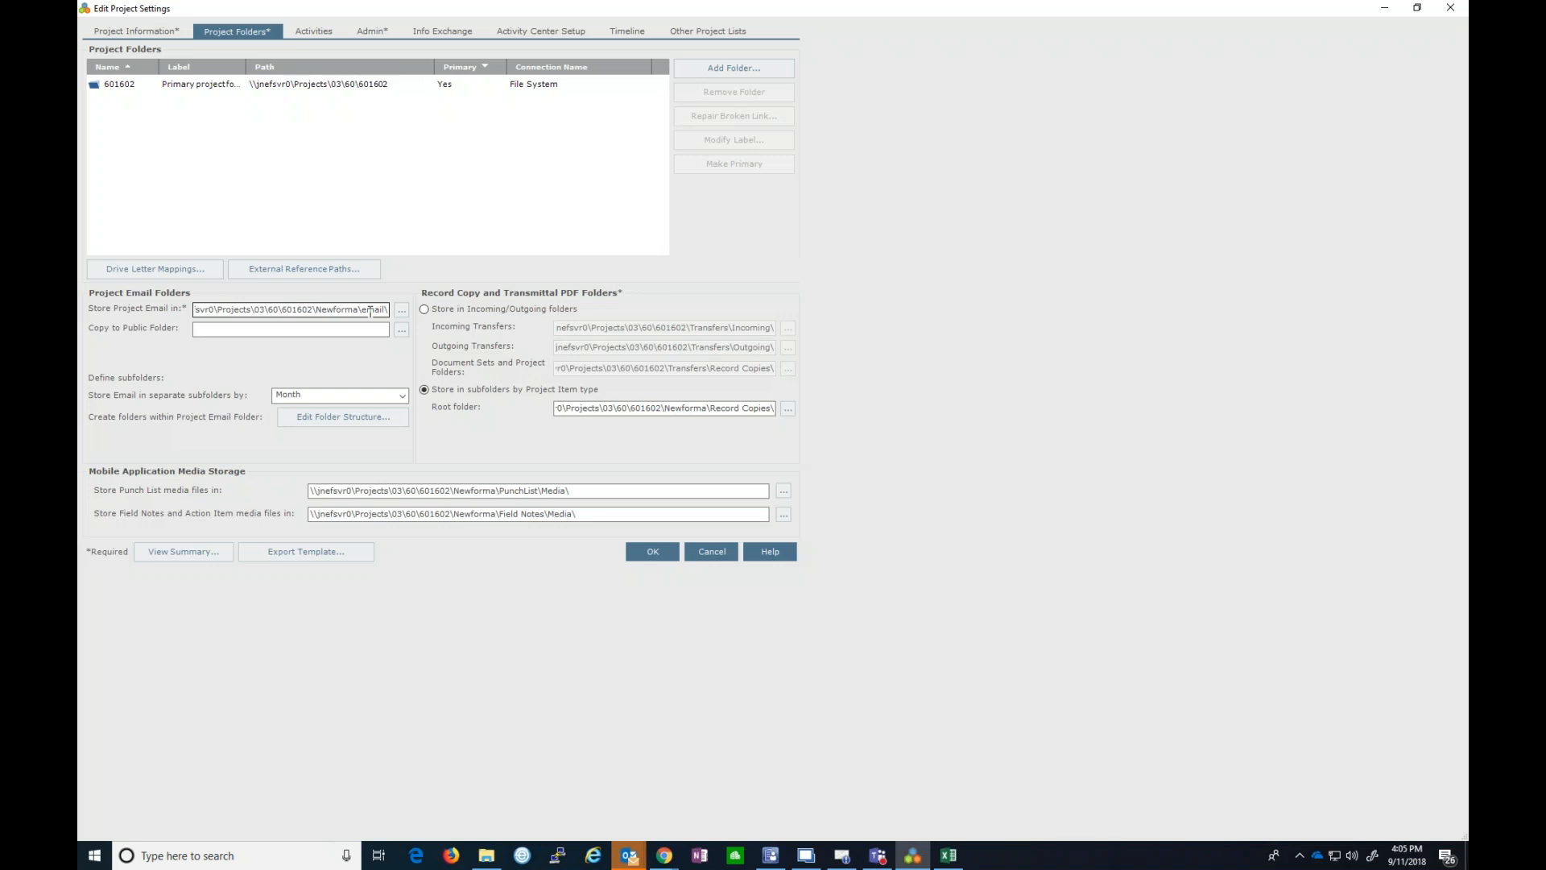
- Open File Explorer and go to the \\jnefsvr0 server share
click(485, 856)
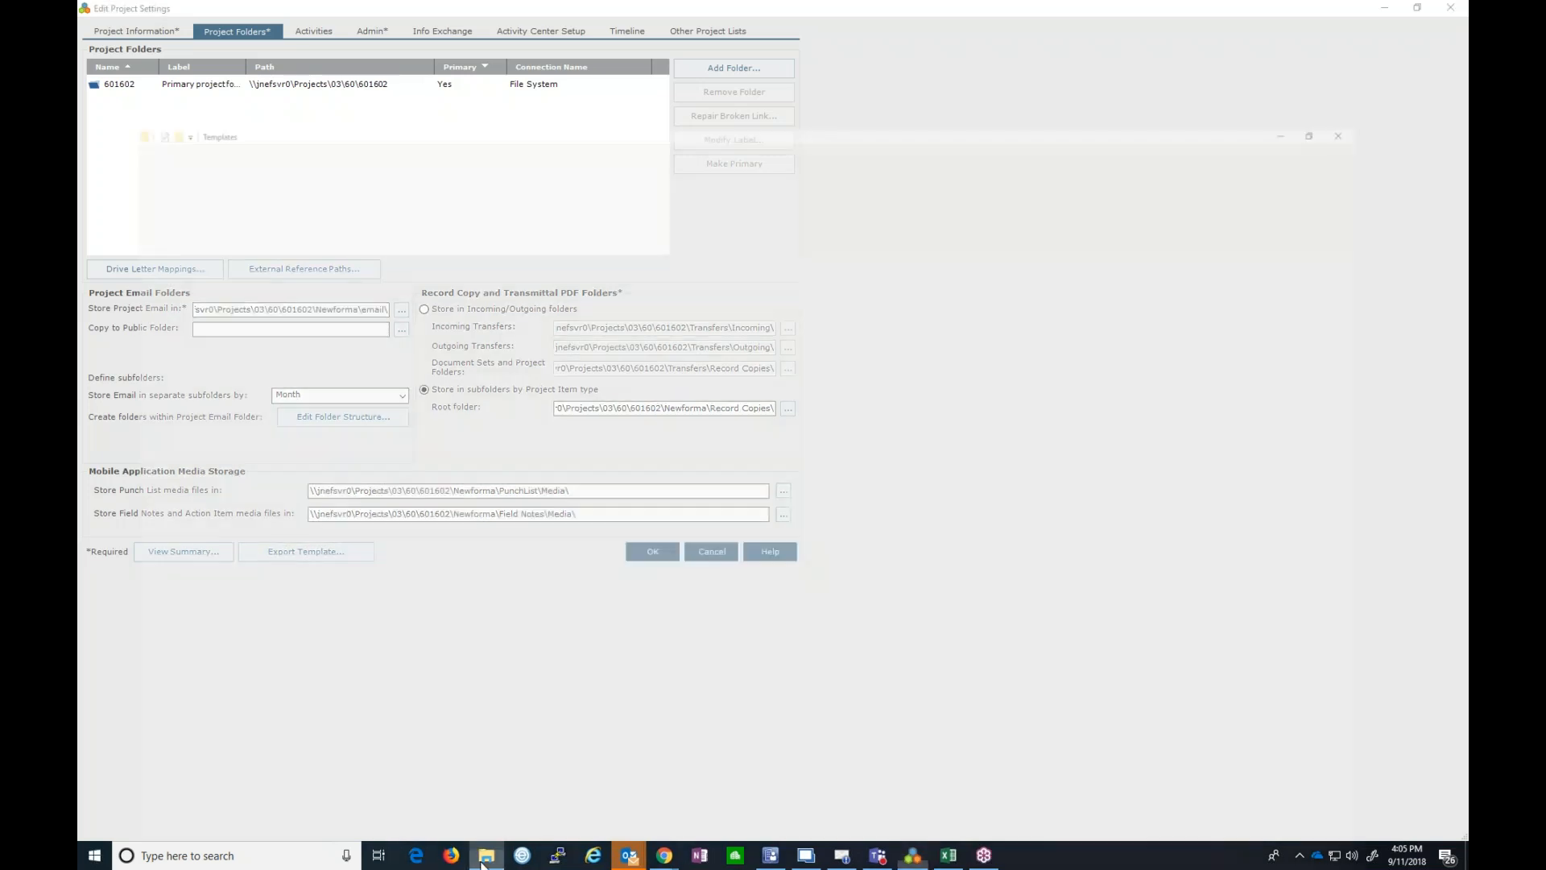
drag(513, 12, 671, 417)
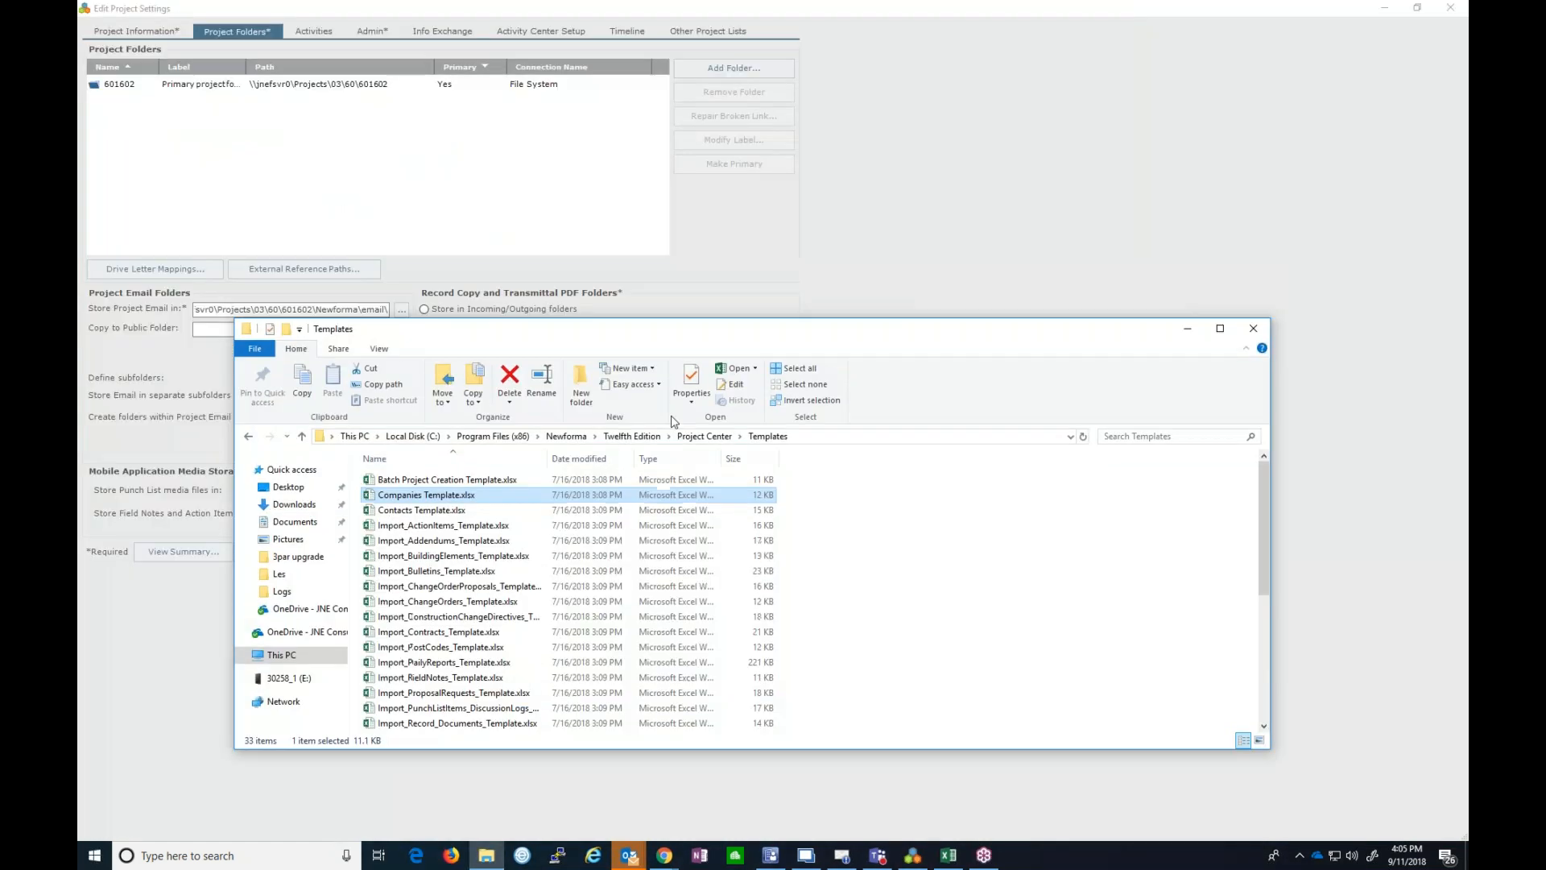
click(827, 438)
text(\\jnefsvr-)
key(ctrl+a)
click(368, 437)
key(BackSpace)
text(0)
key(Return)
- Browse into Projects > 03 > 60 on the server
click(415, 481)
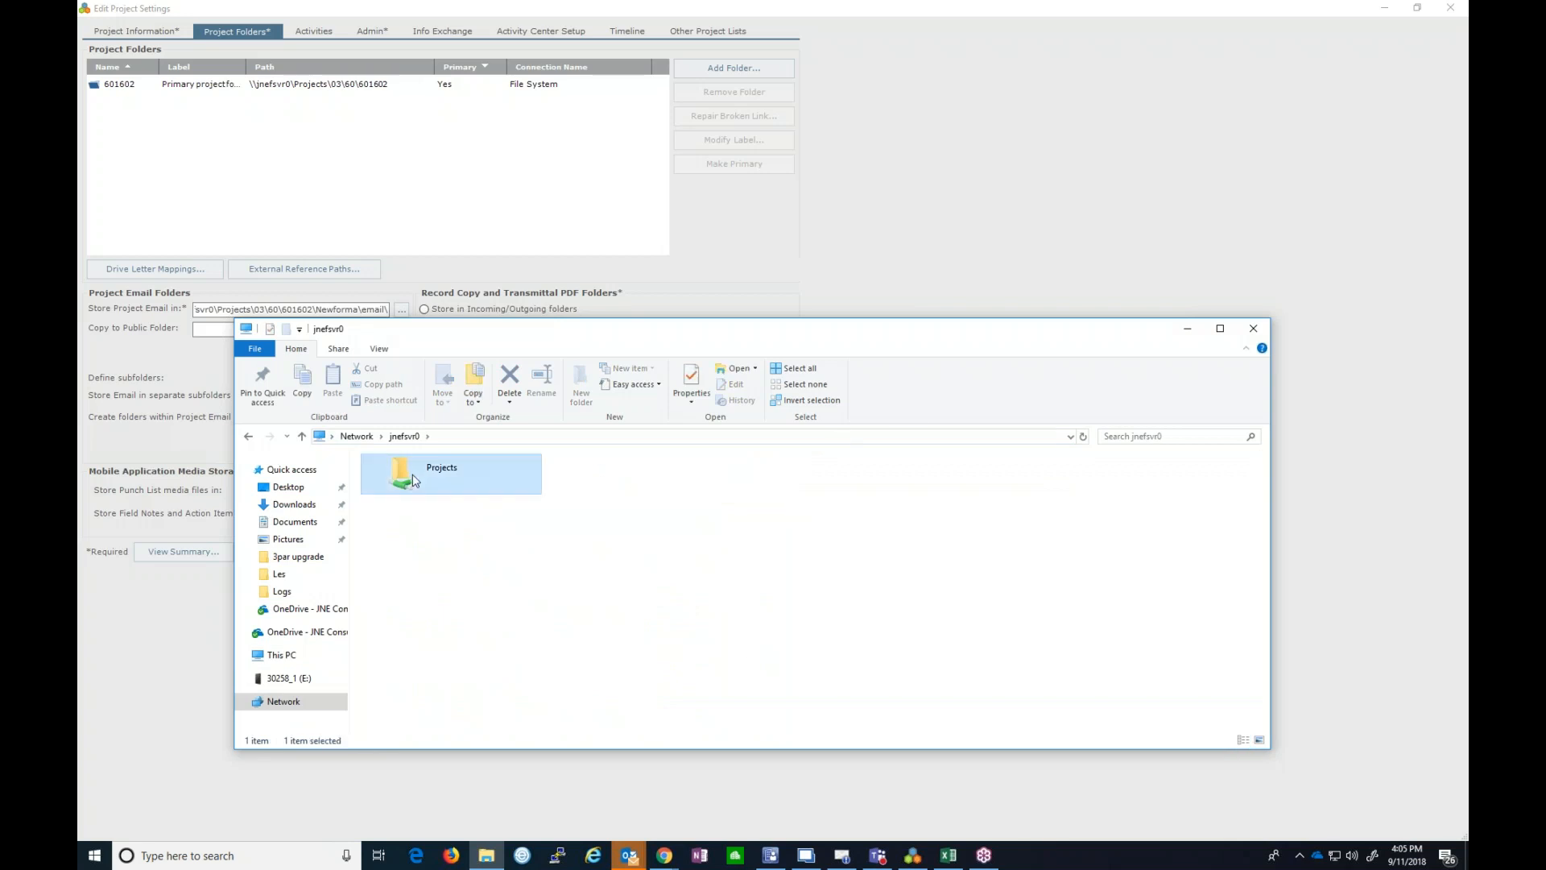
double_click(415, 480)
double_click(404, 509)
double_click(392, 649)
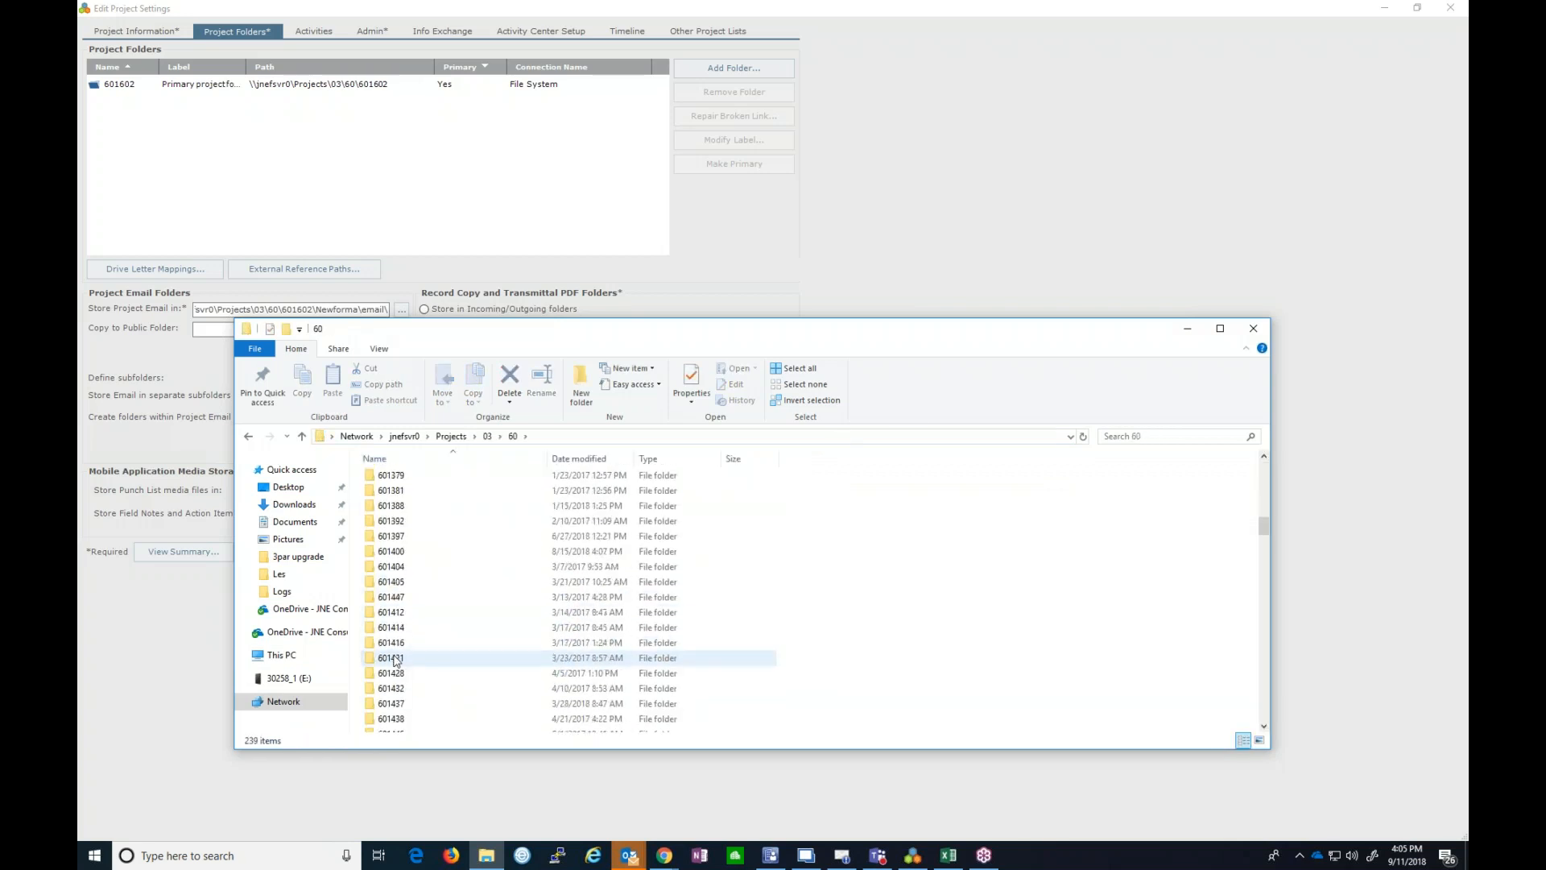
scroll(399, 616, up, 1)
double_click(399, 602)
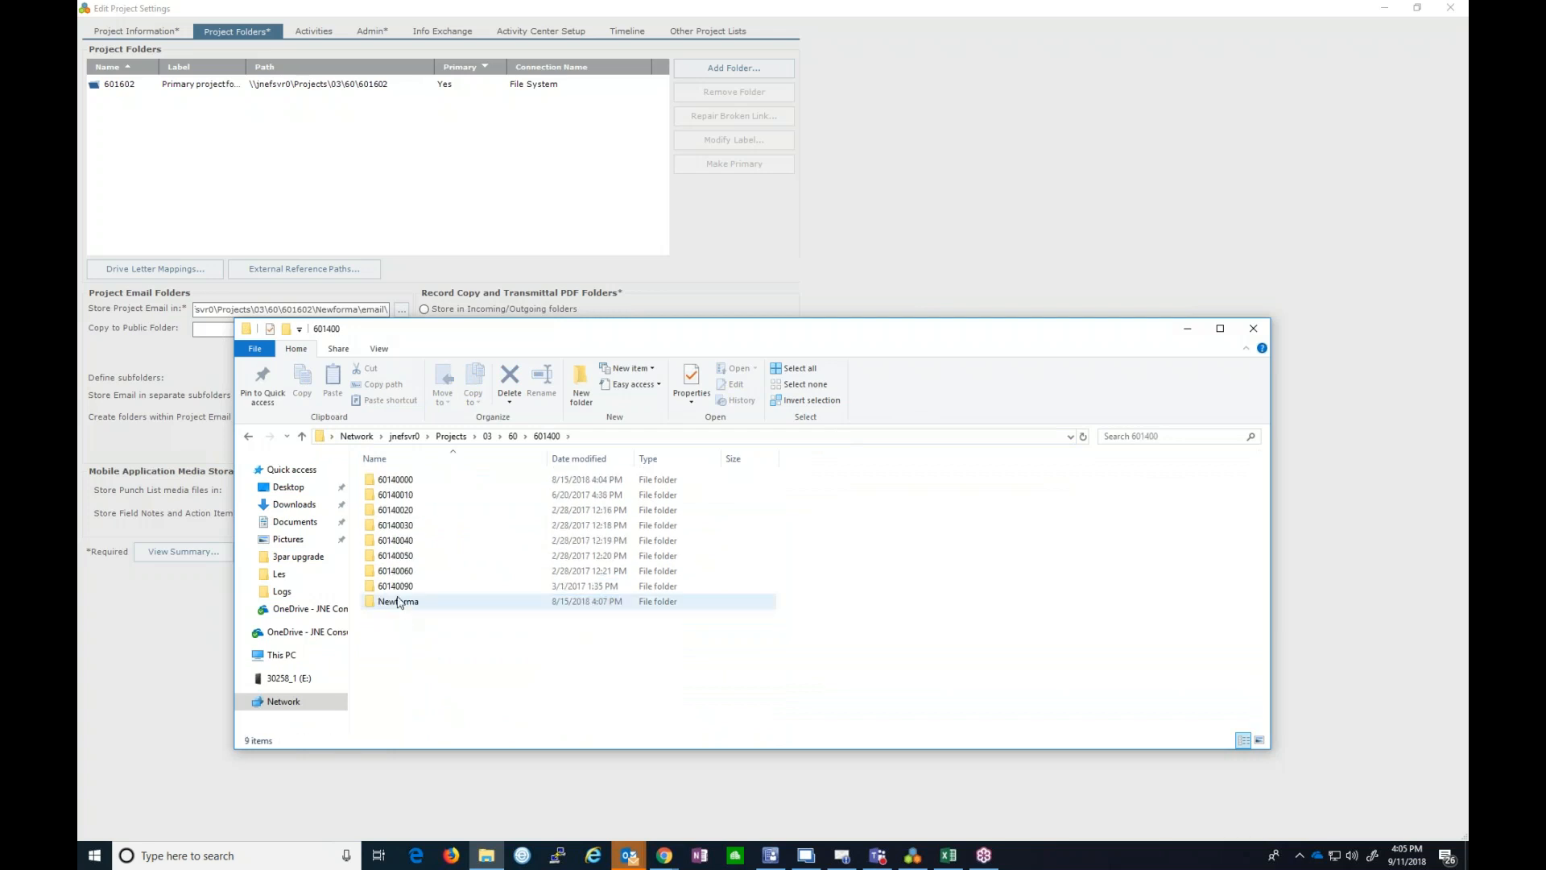
click(248, 436)
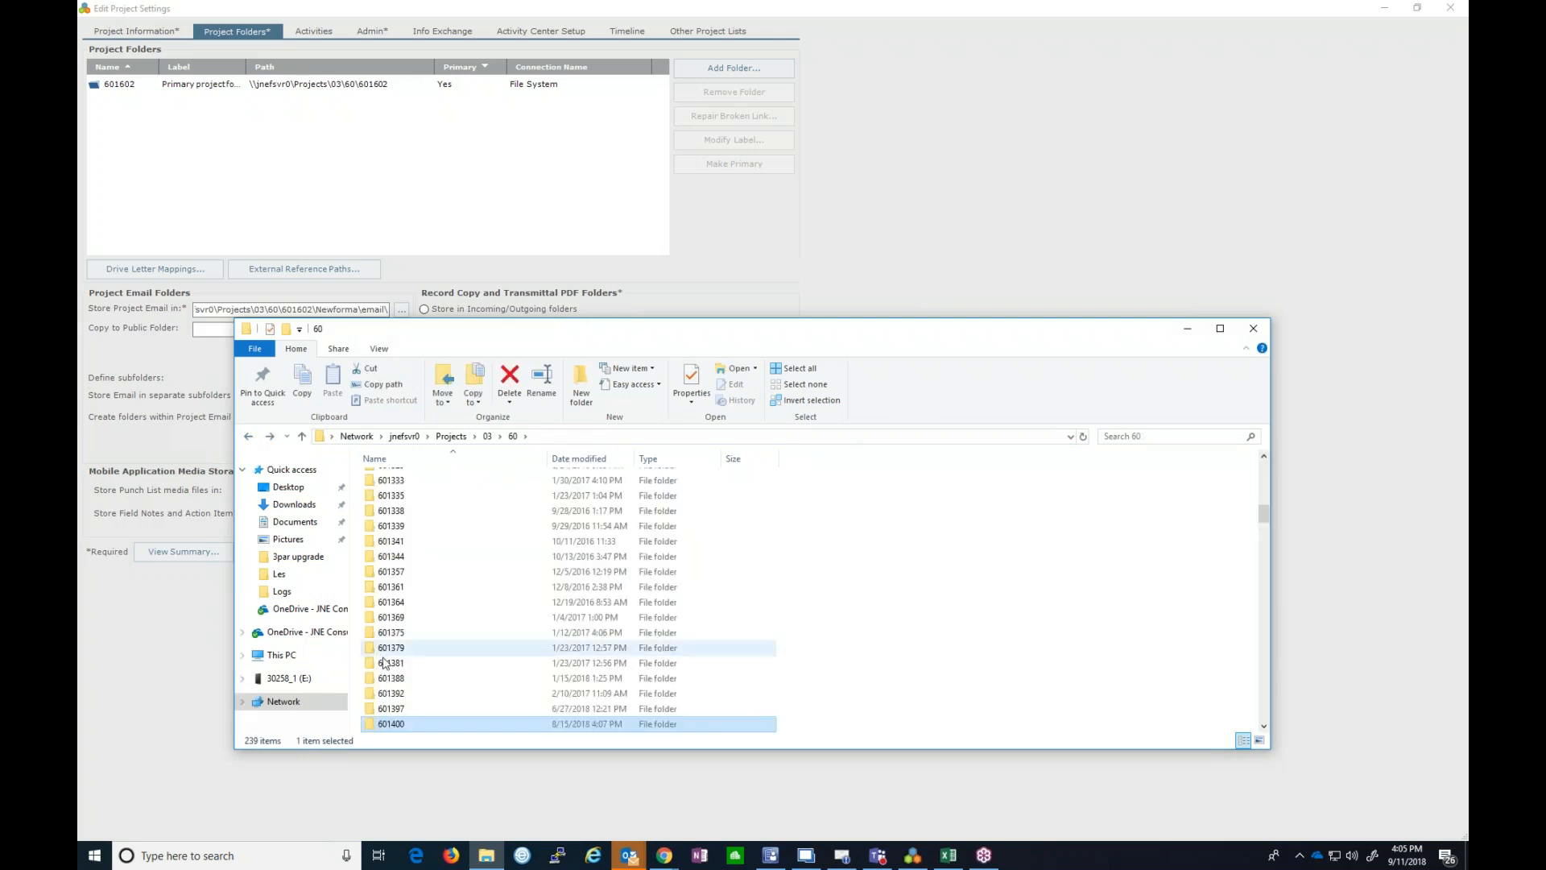
- Open project folder 601602 and its Newforma subfolder
scroll(383, 662, down, 1)
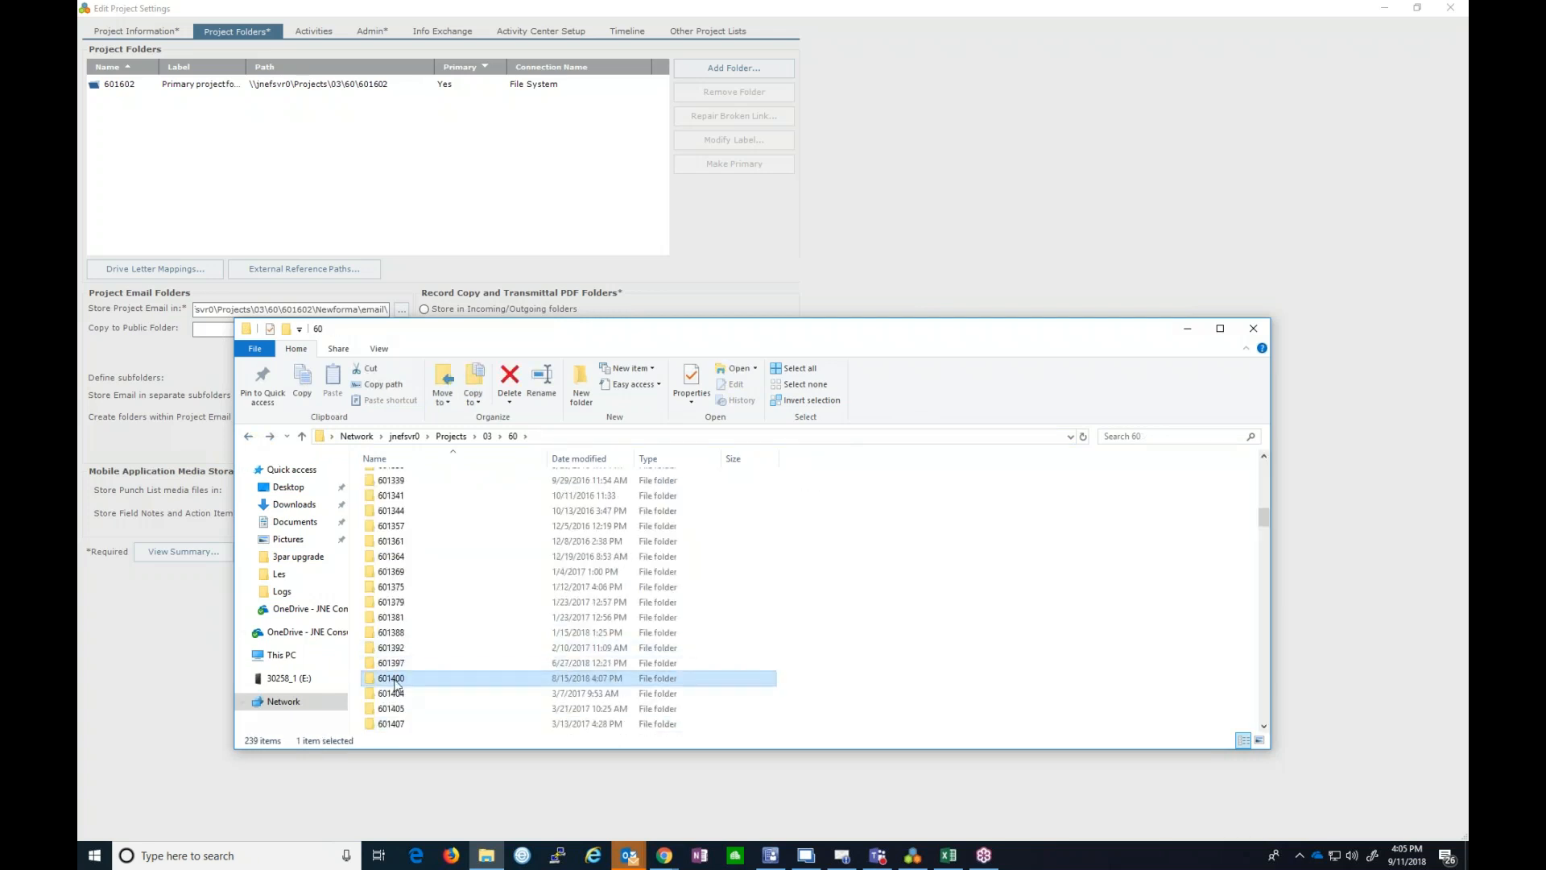
scroll(397, 672, down, 15)
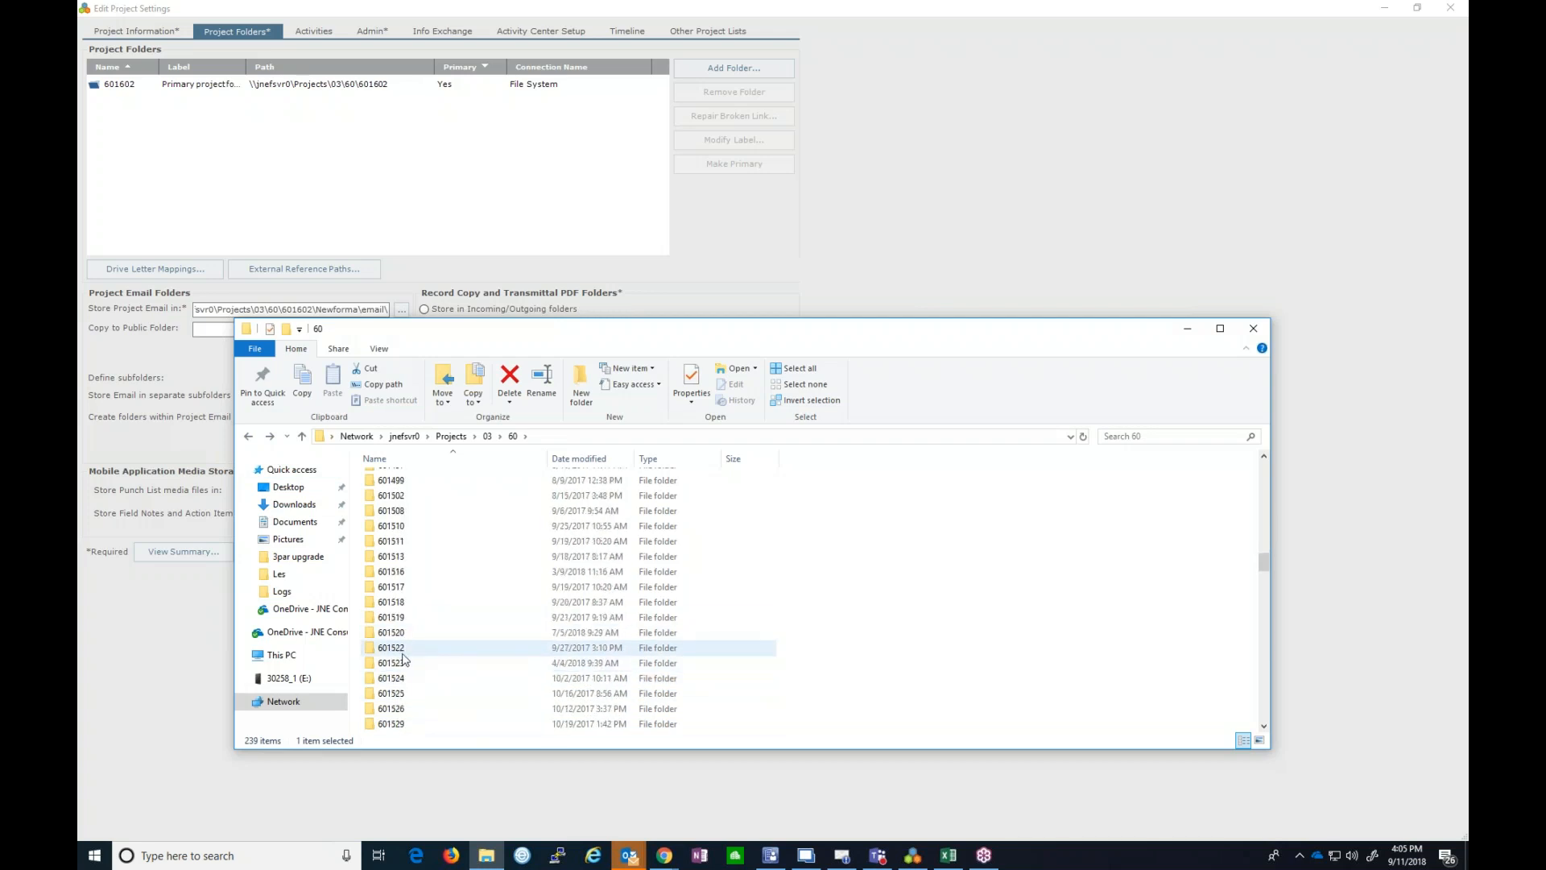
scroll(401, 658, down, 12)
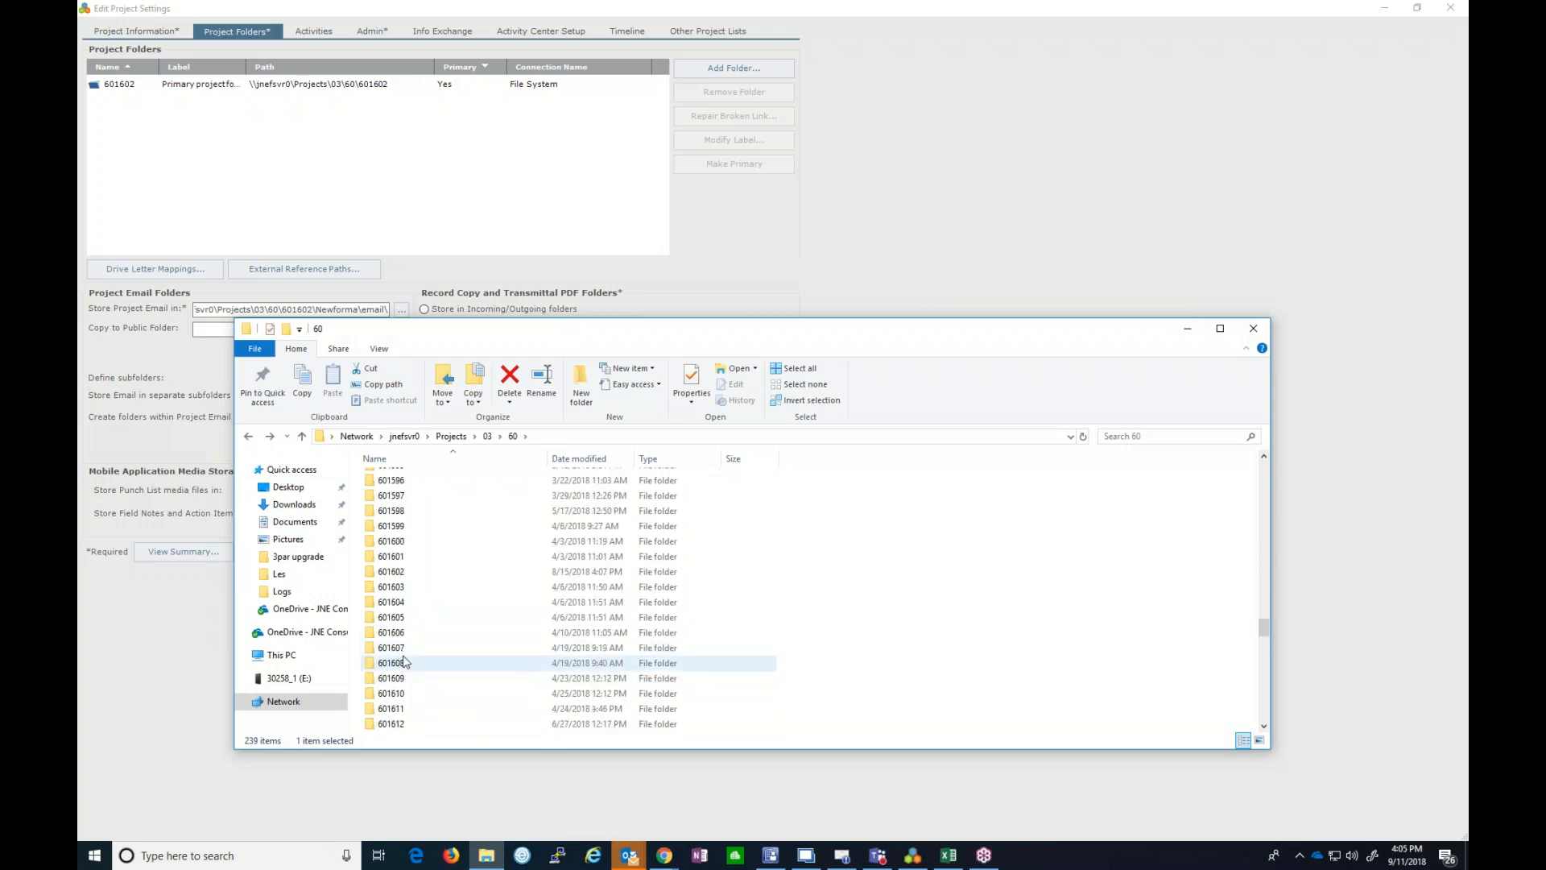
double_click(394, 571)
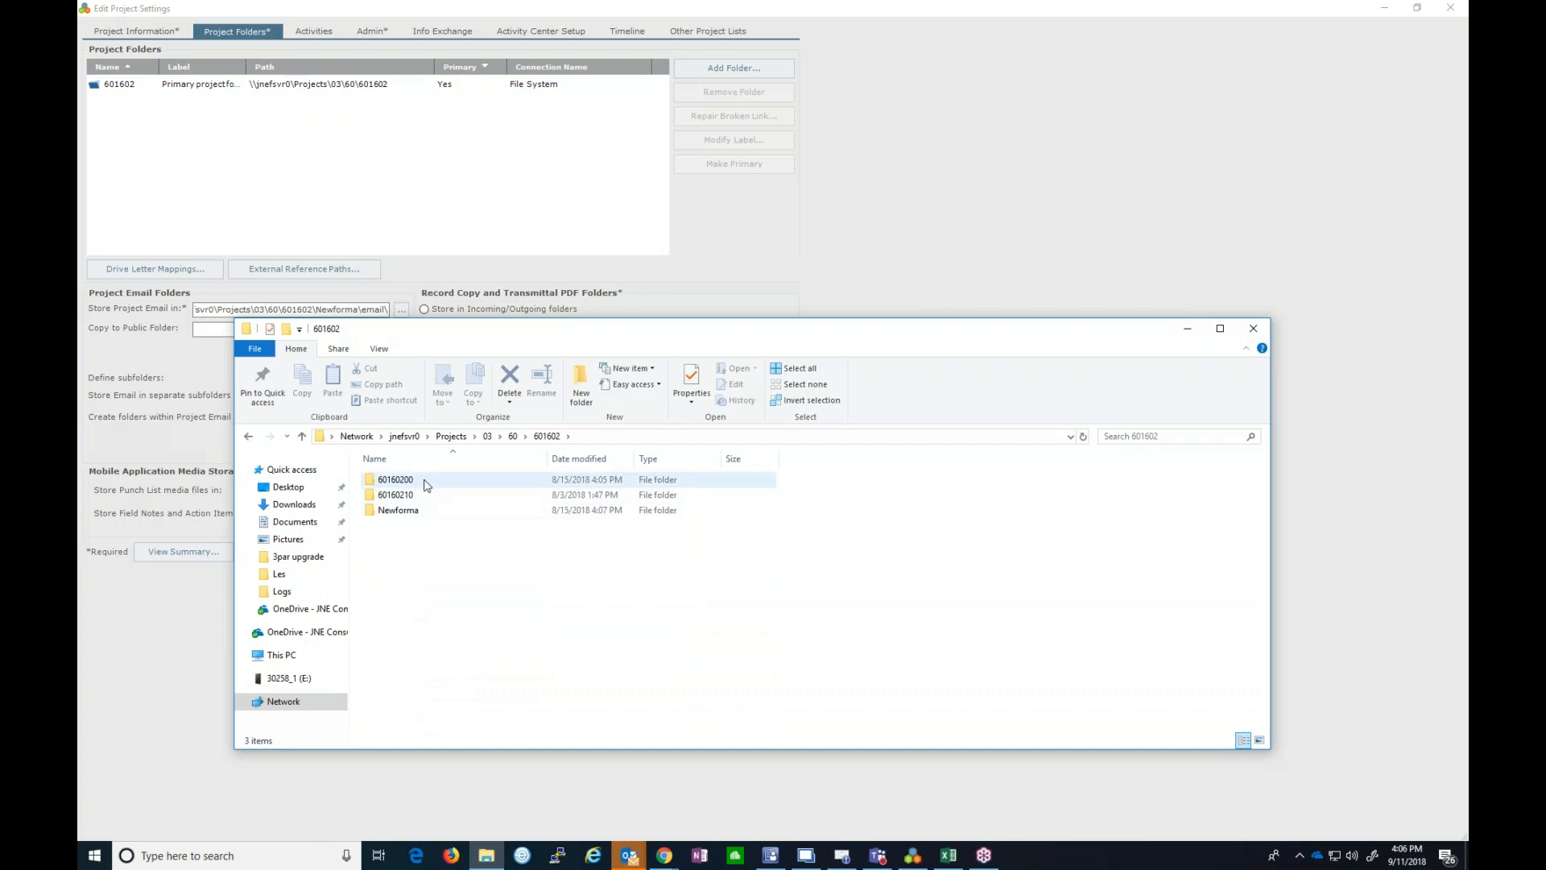
double_click(414, 511)
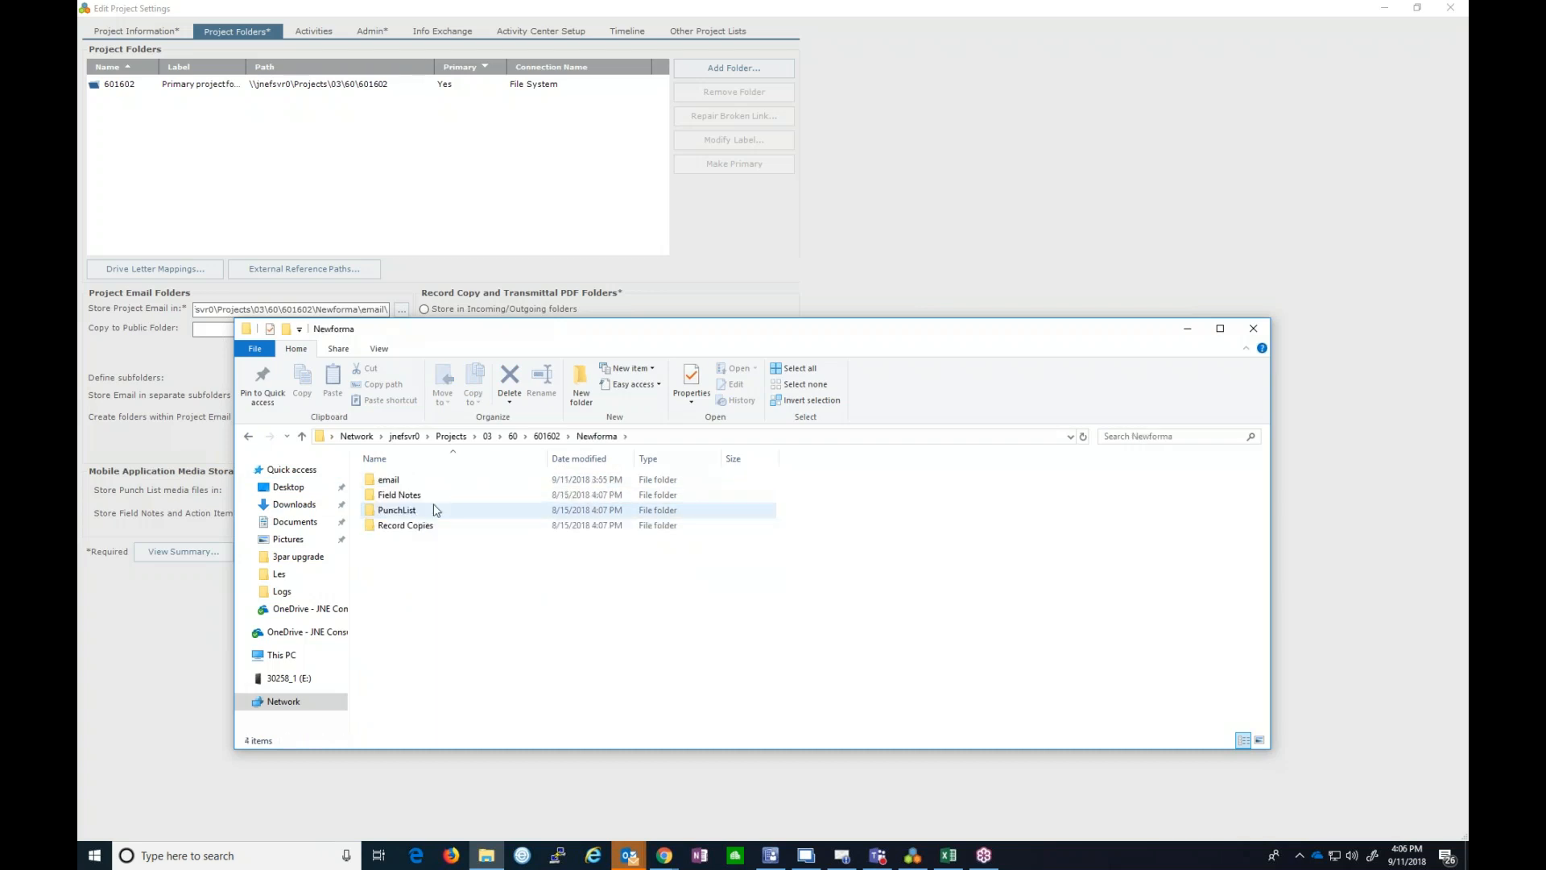
right_click(395, 479)
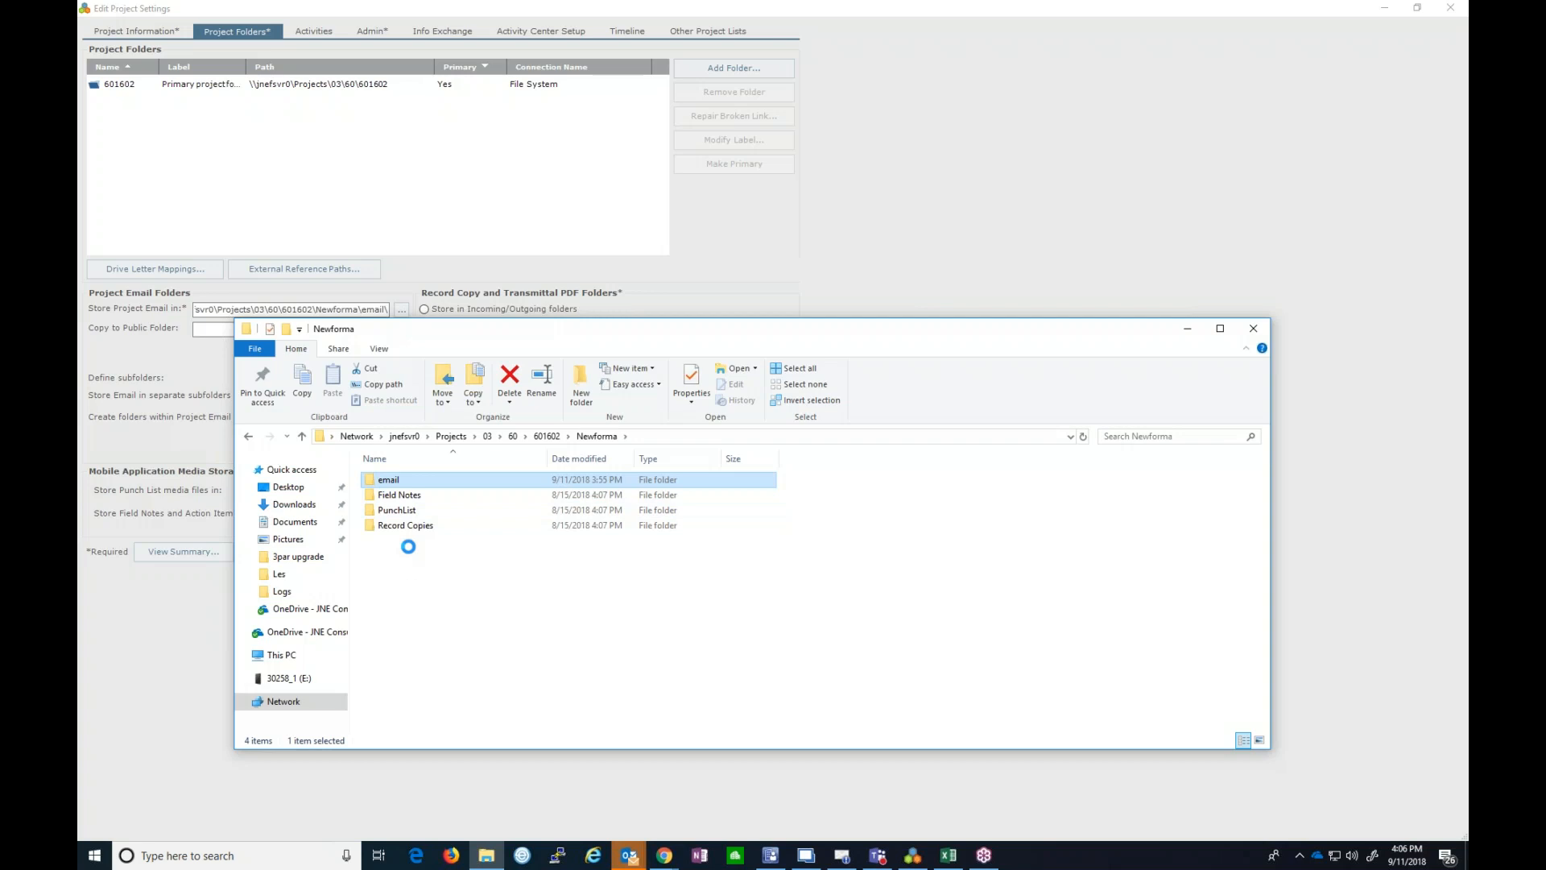
- Give JNE User Modify permission on the email folder
click(432, 468)
click(459, 516)
click(480, 585)
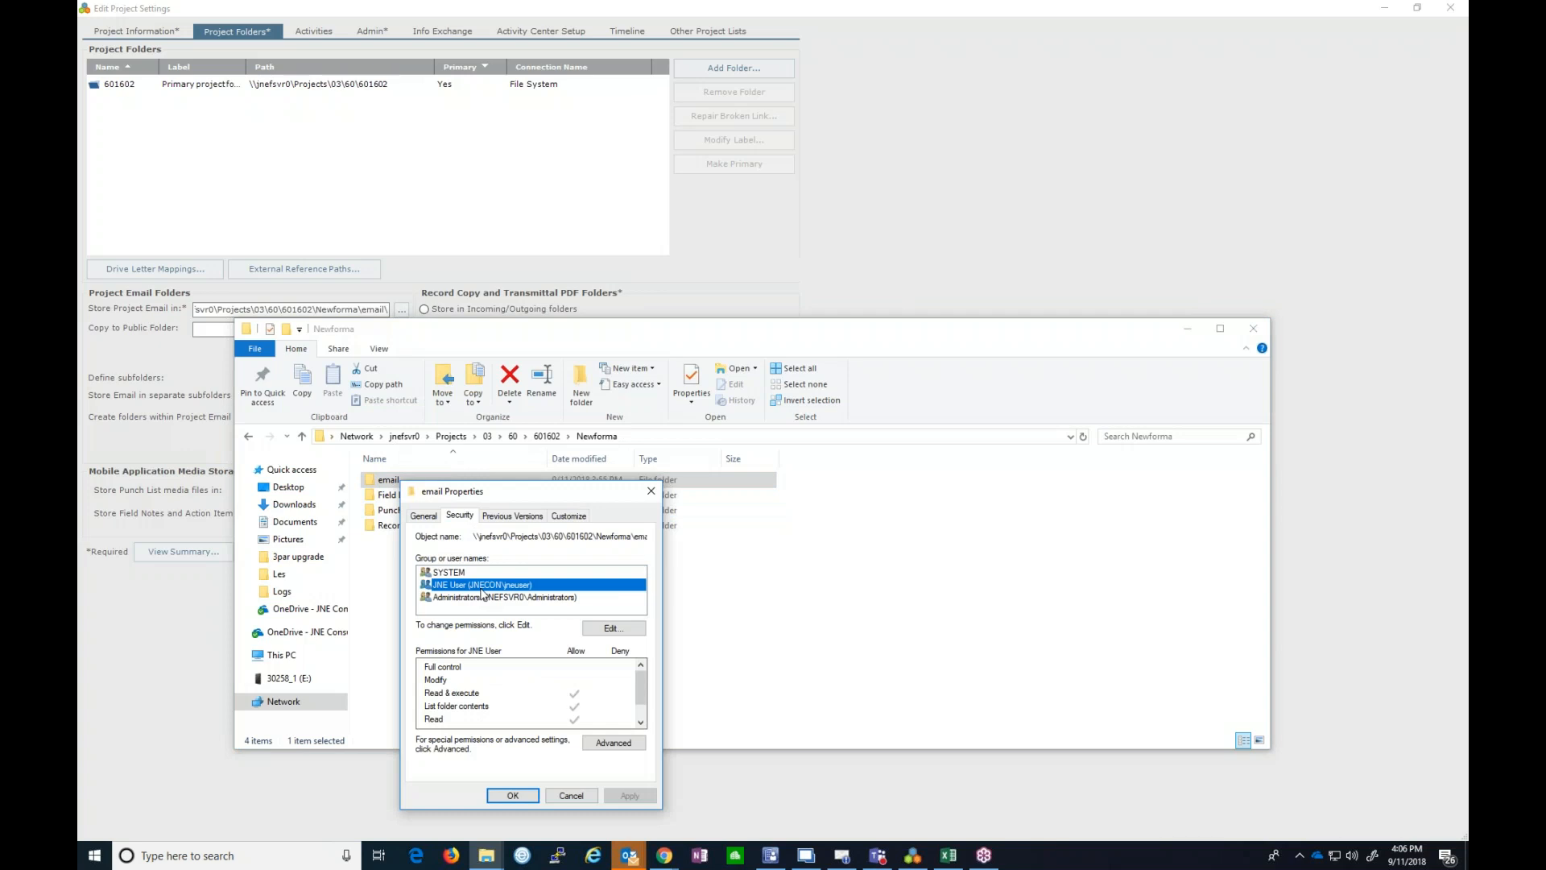
click(612, 634)
click(483, 612)
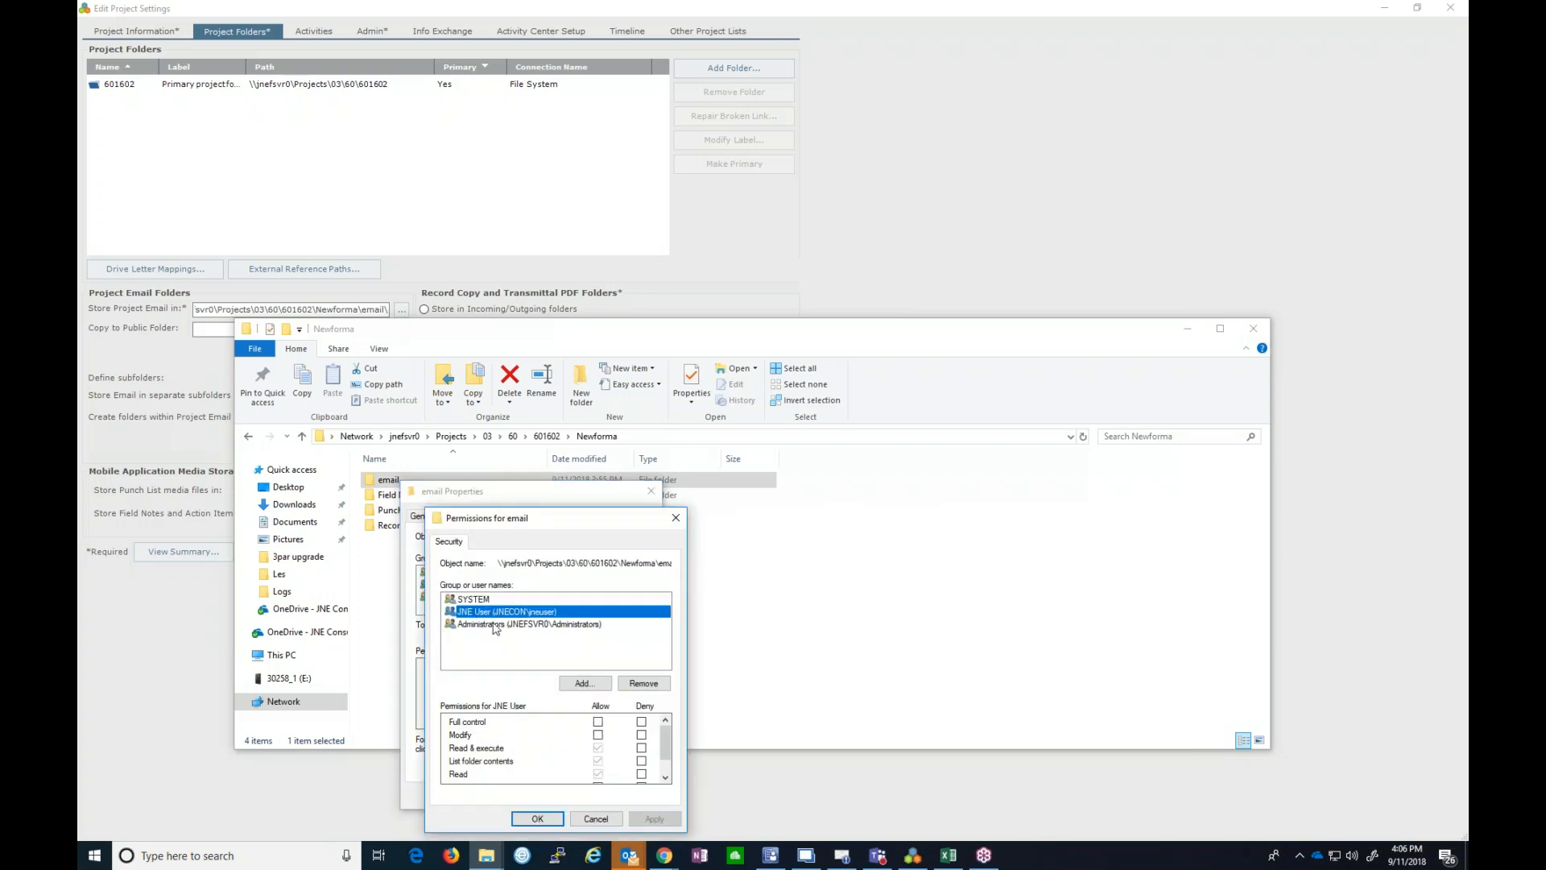
click(597, 735)
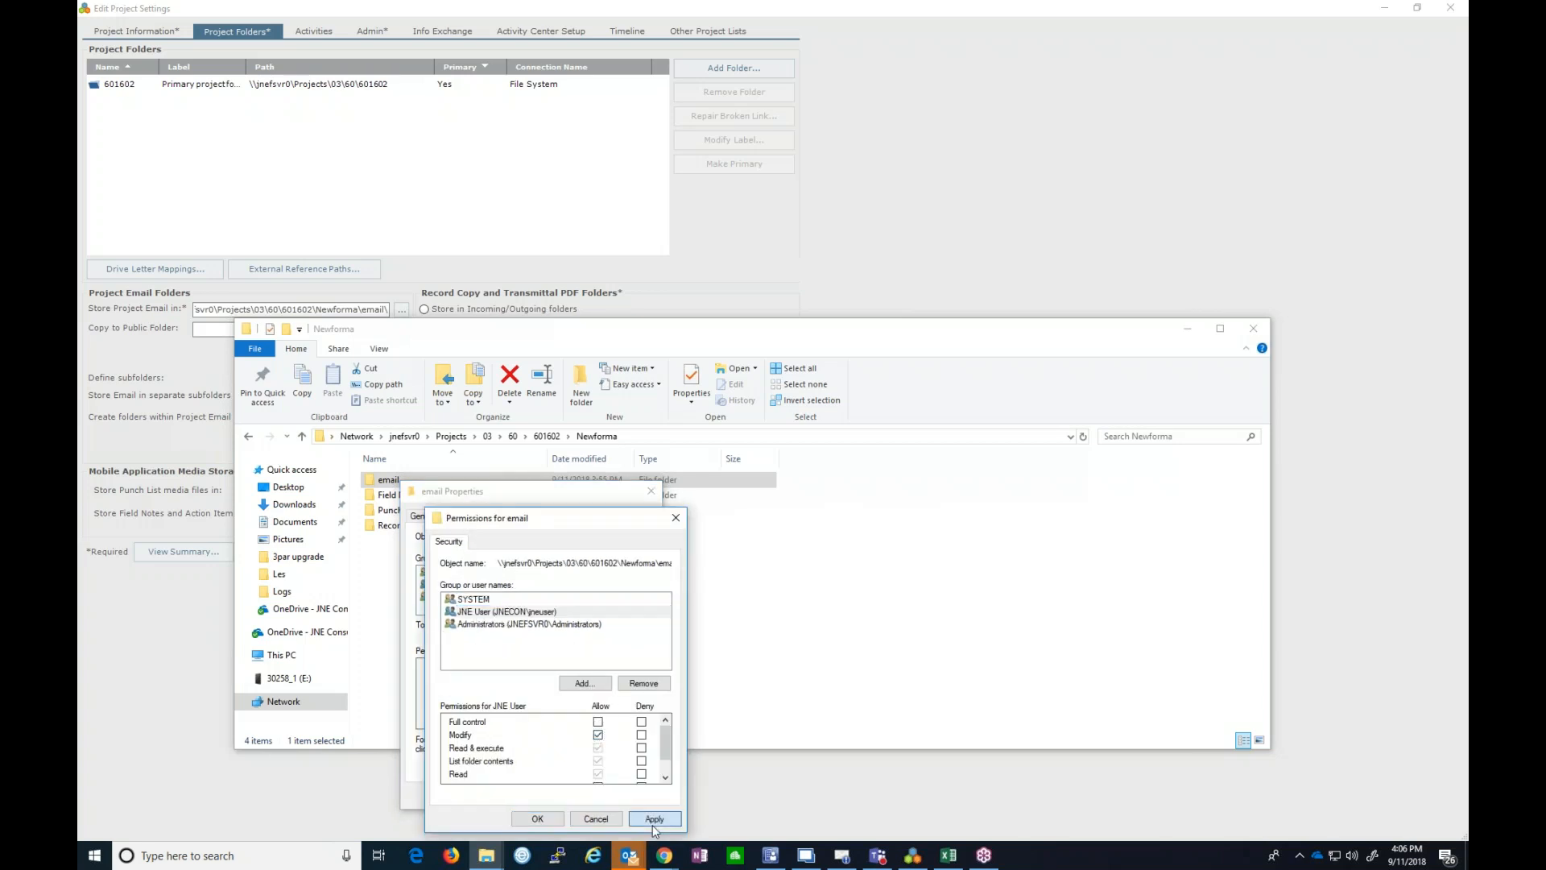
click(537, 819)
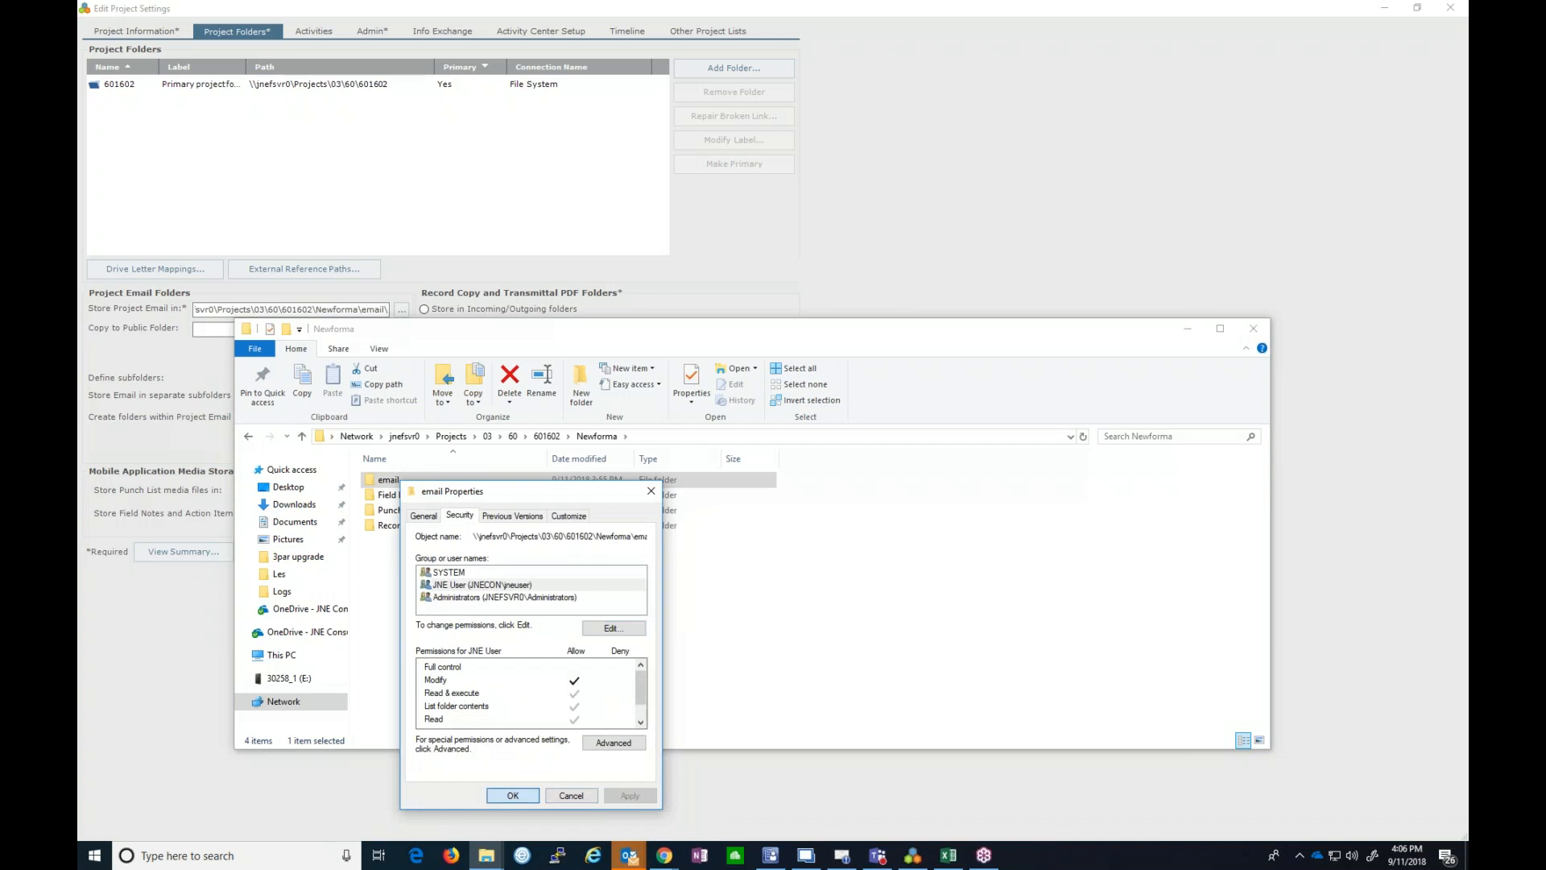
click(513, 796)
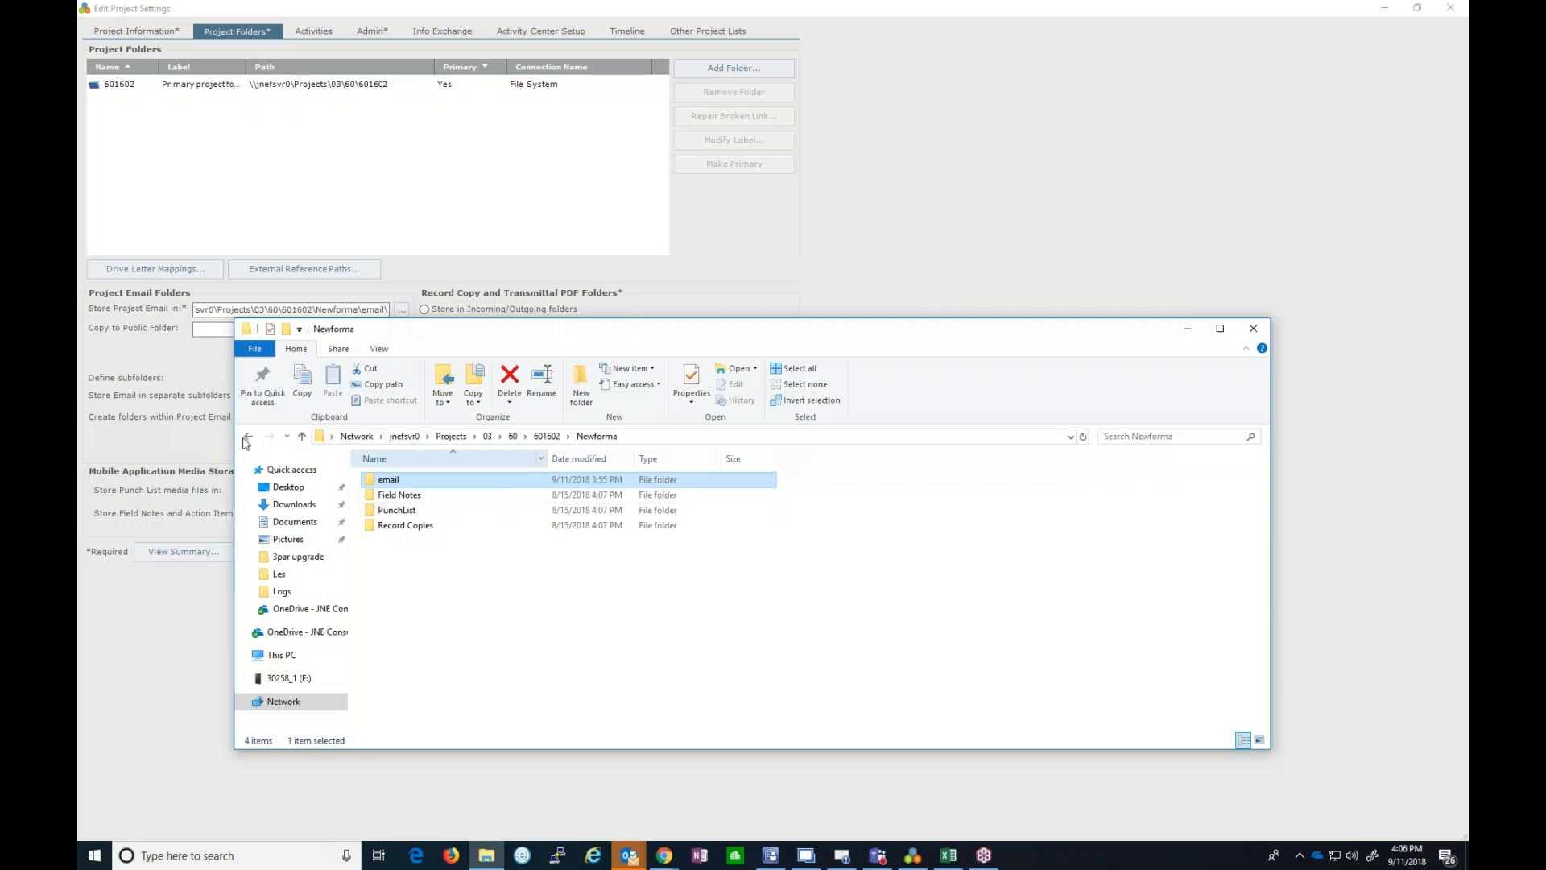
- Give JNE User Modify permission on the 601602 Newforma folder
click(248, 435)
right_click(394, 505)
click(431, 493)
click(461, 538)
click(459, 609)
click(608, 652)
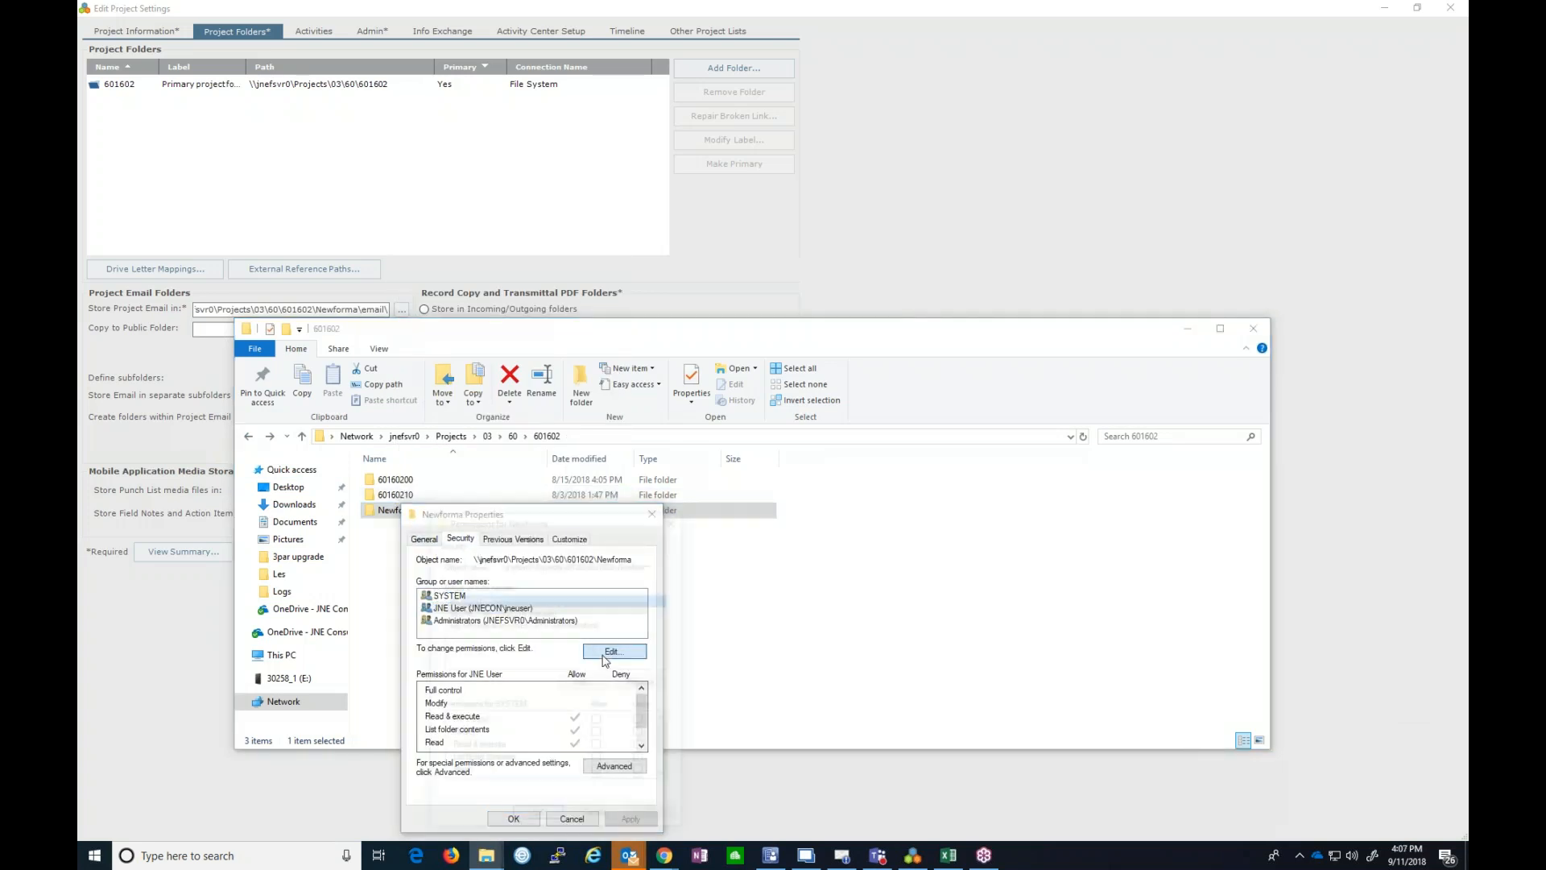
click(495, 612)
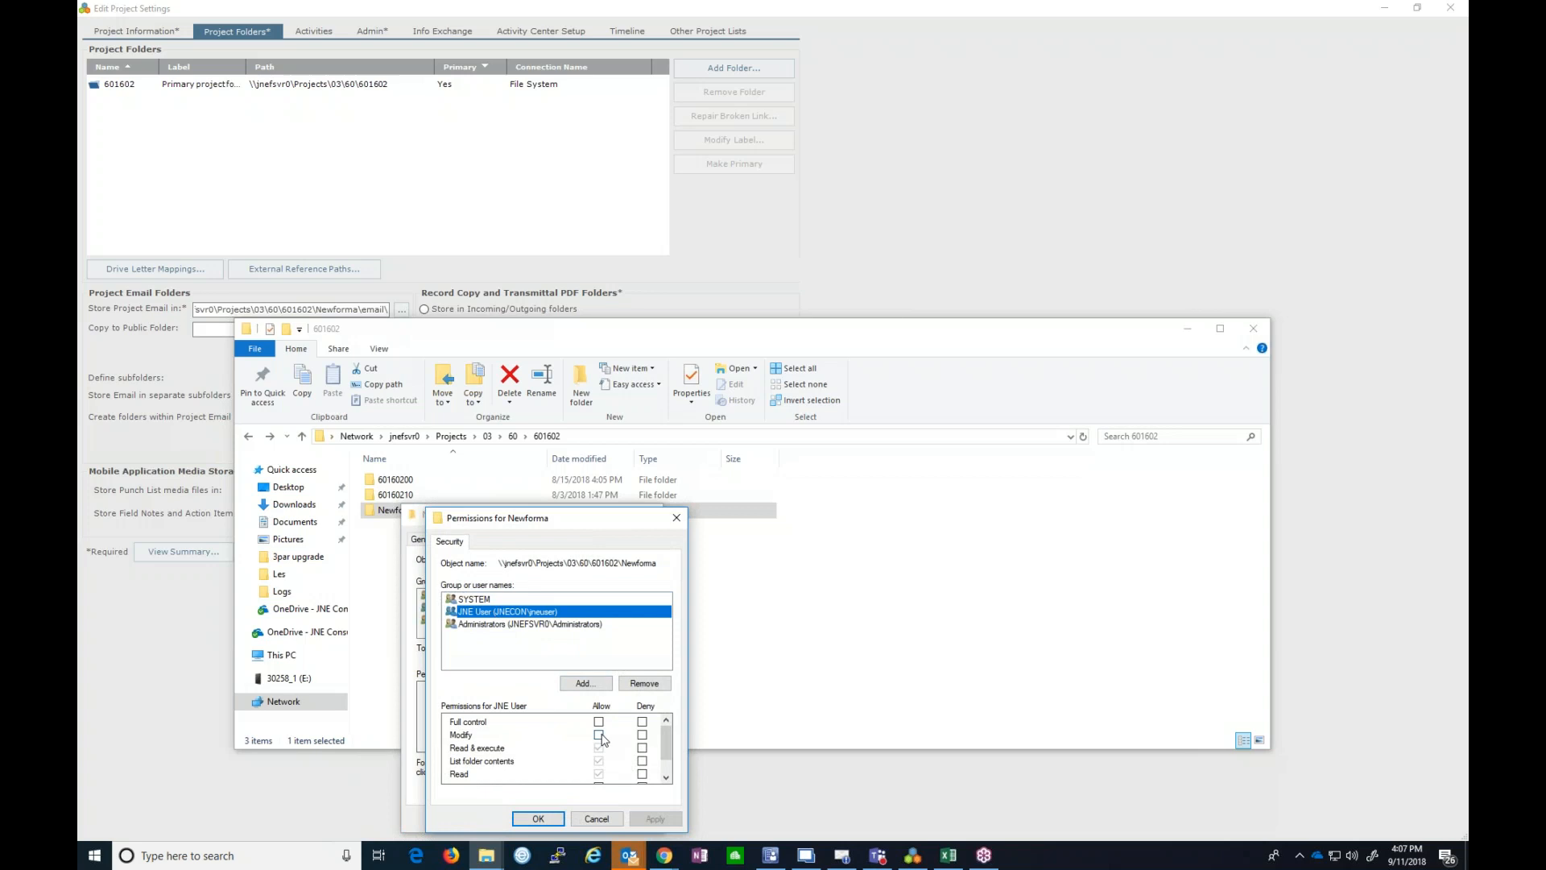
click(600, 736)
click(537, 819)
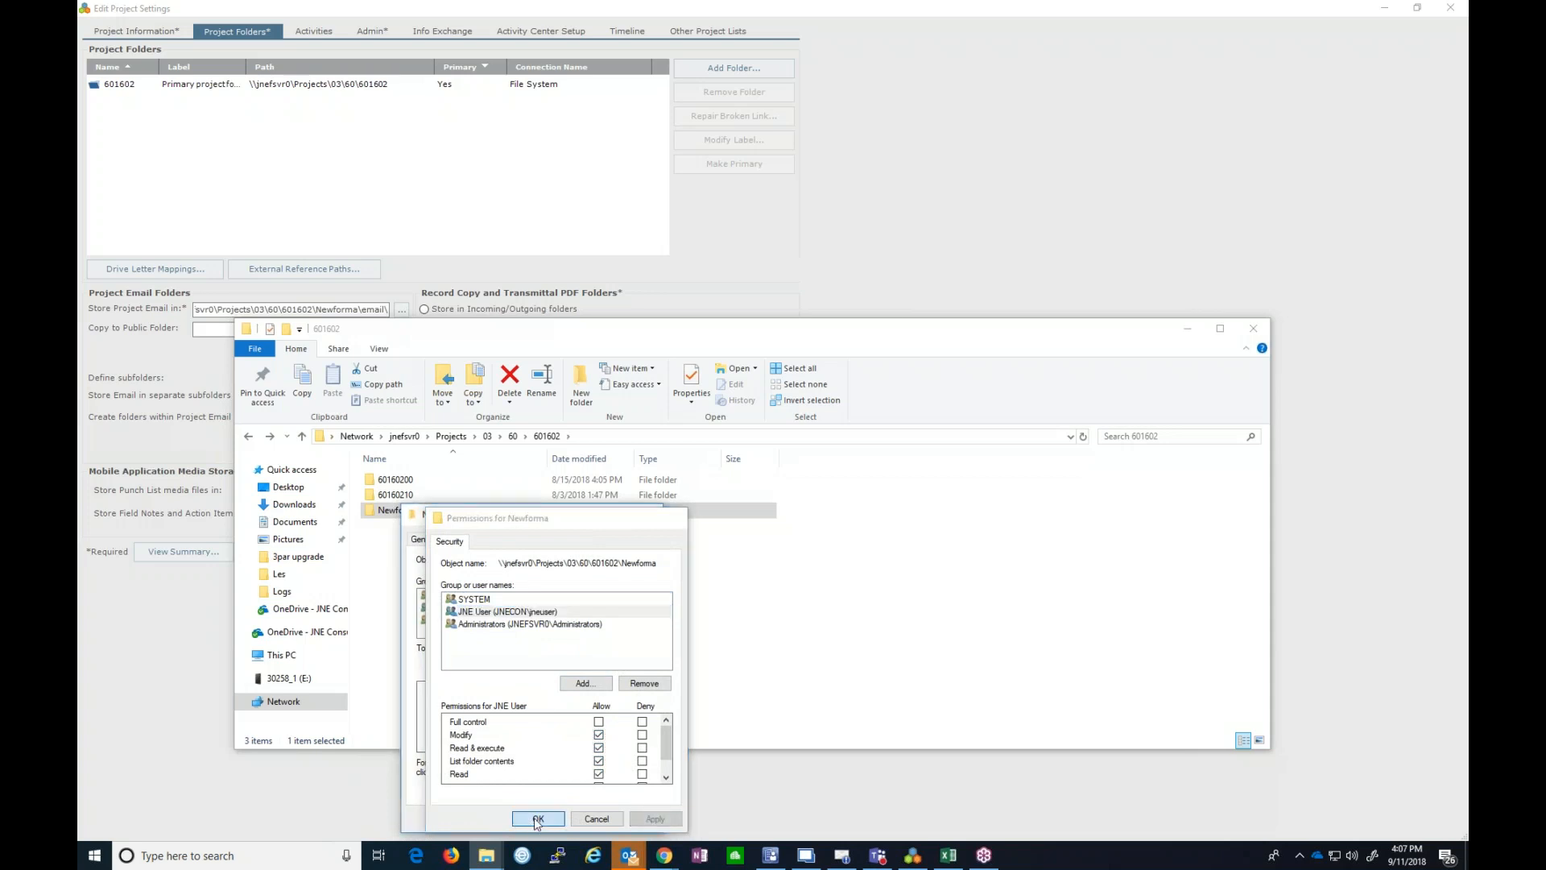
click(525, 819)
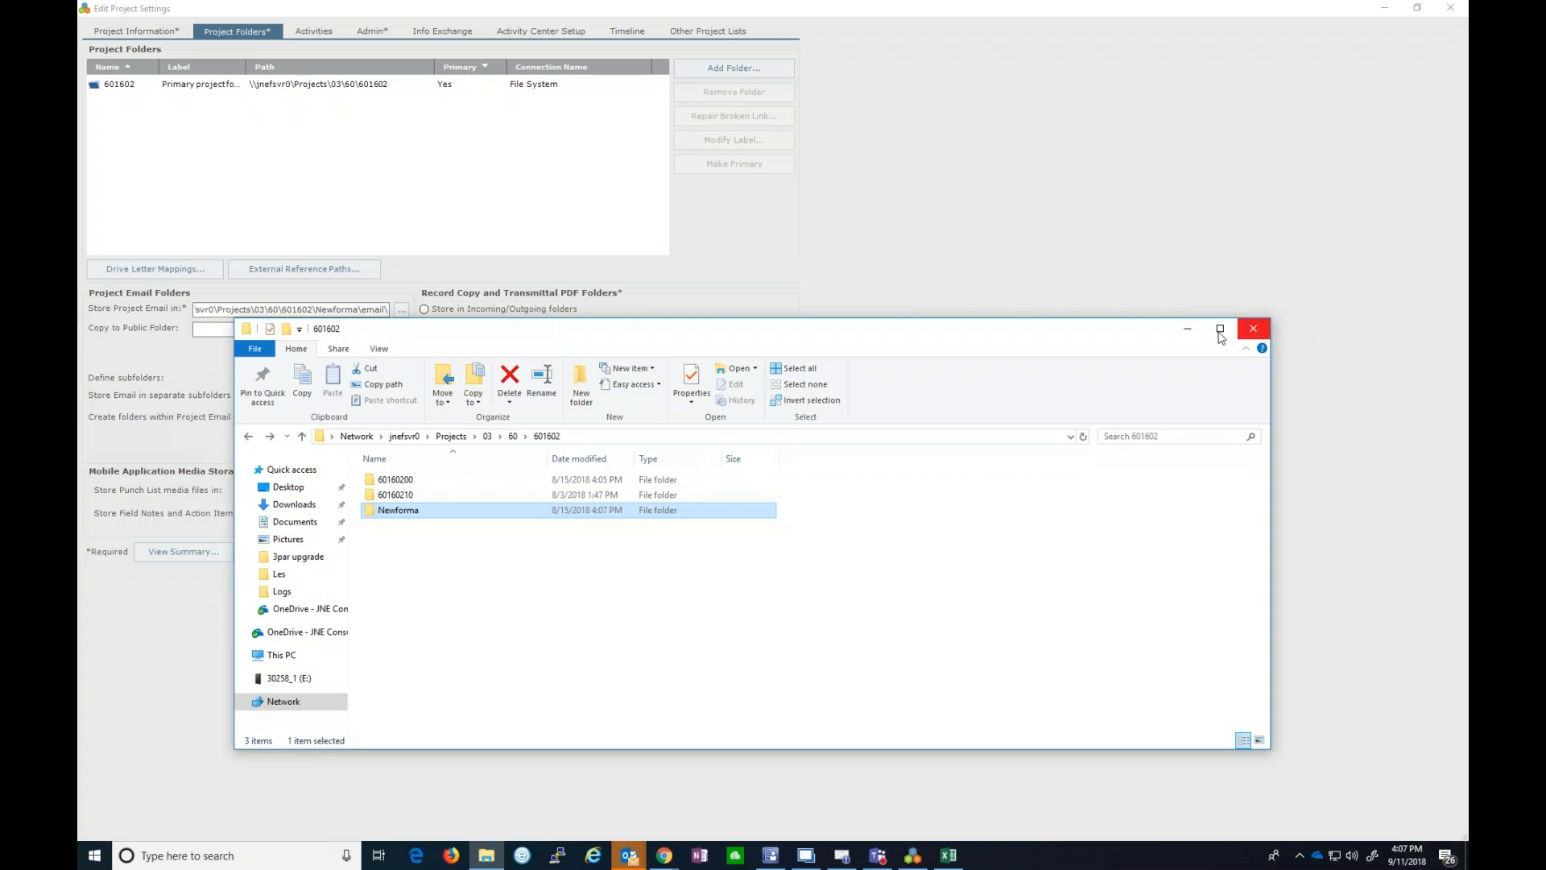
- Minimize File Explorer, review the Activities page, then show the Admin settings
click(1186, 331)
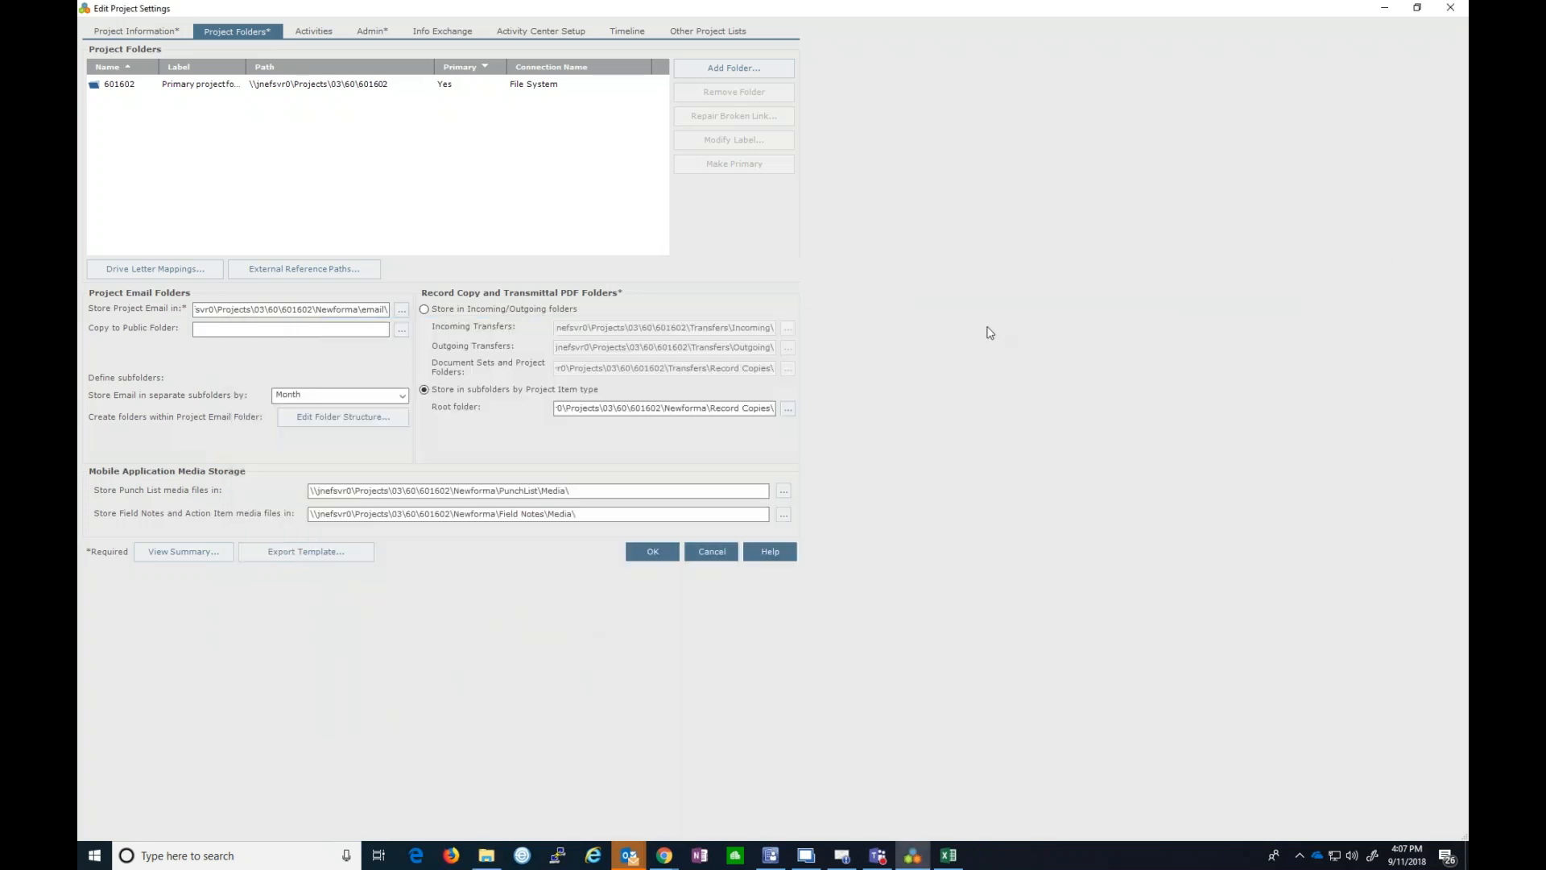
click(314, 32)
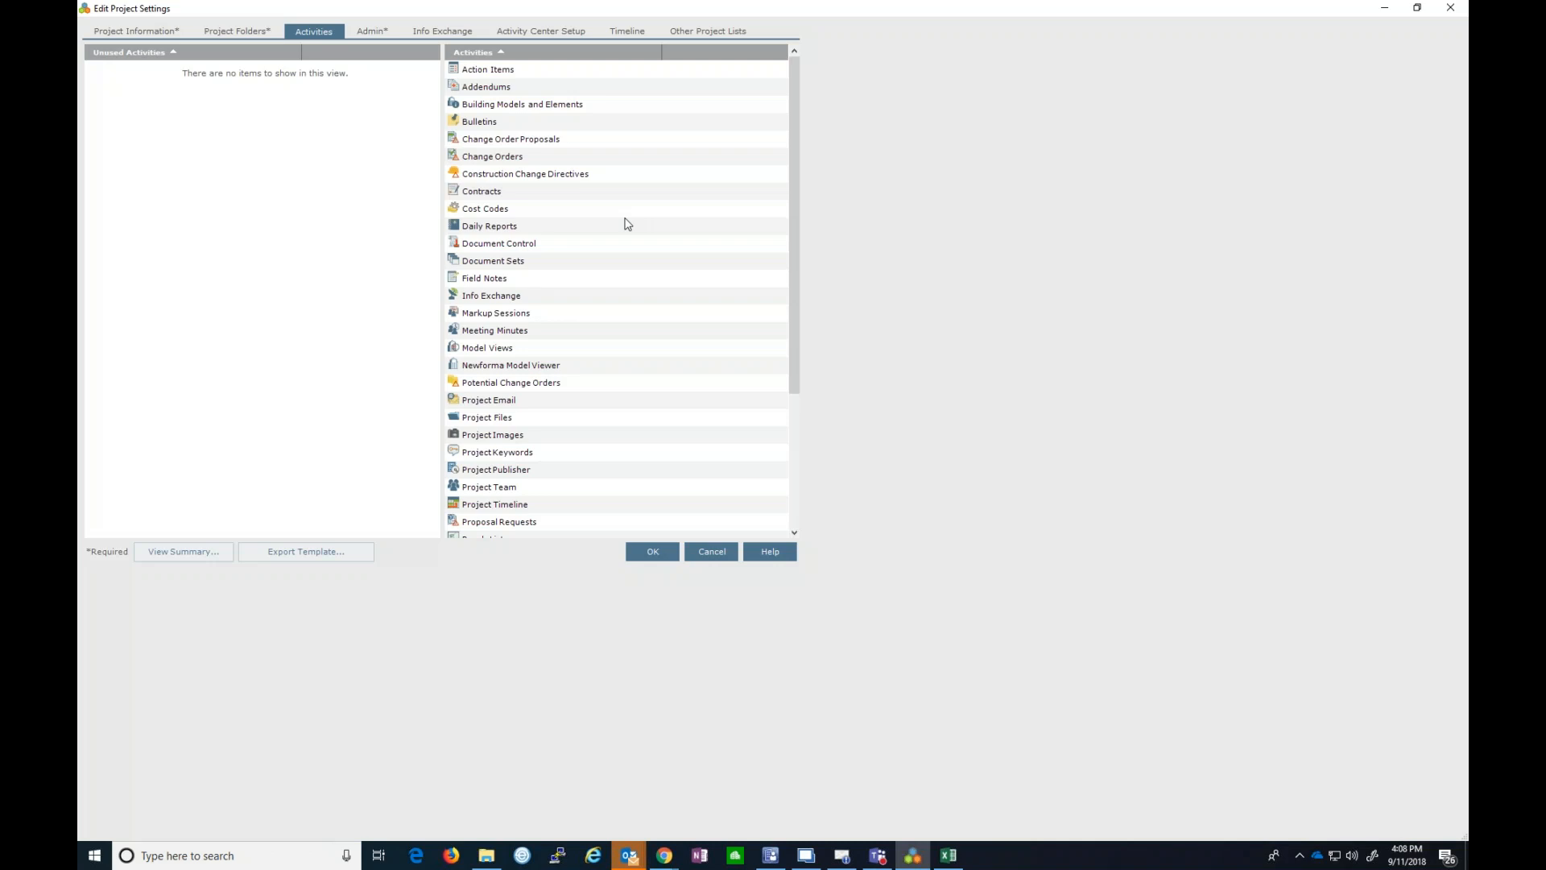
click(372, 30)
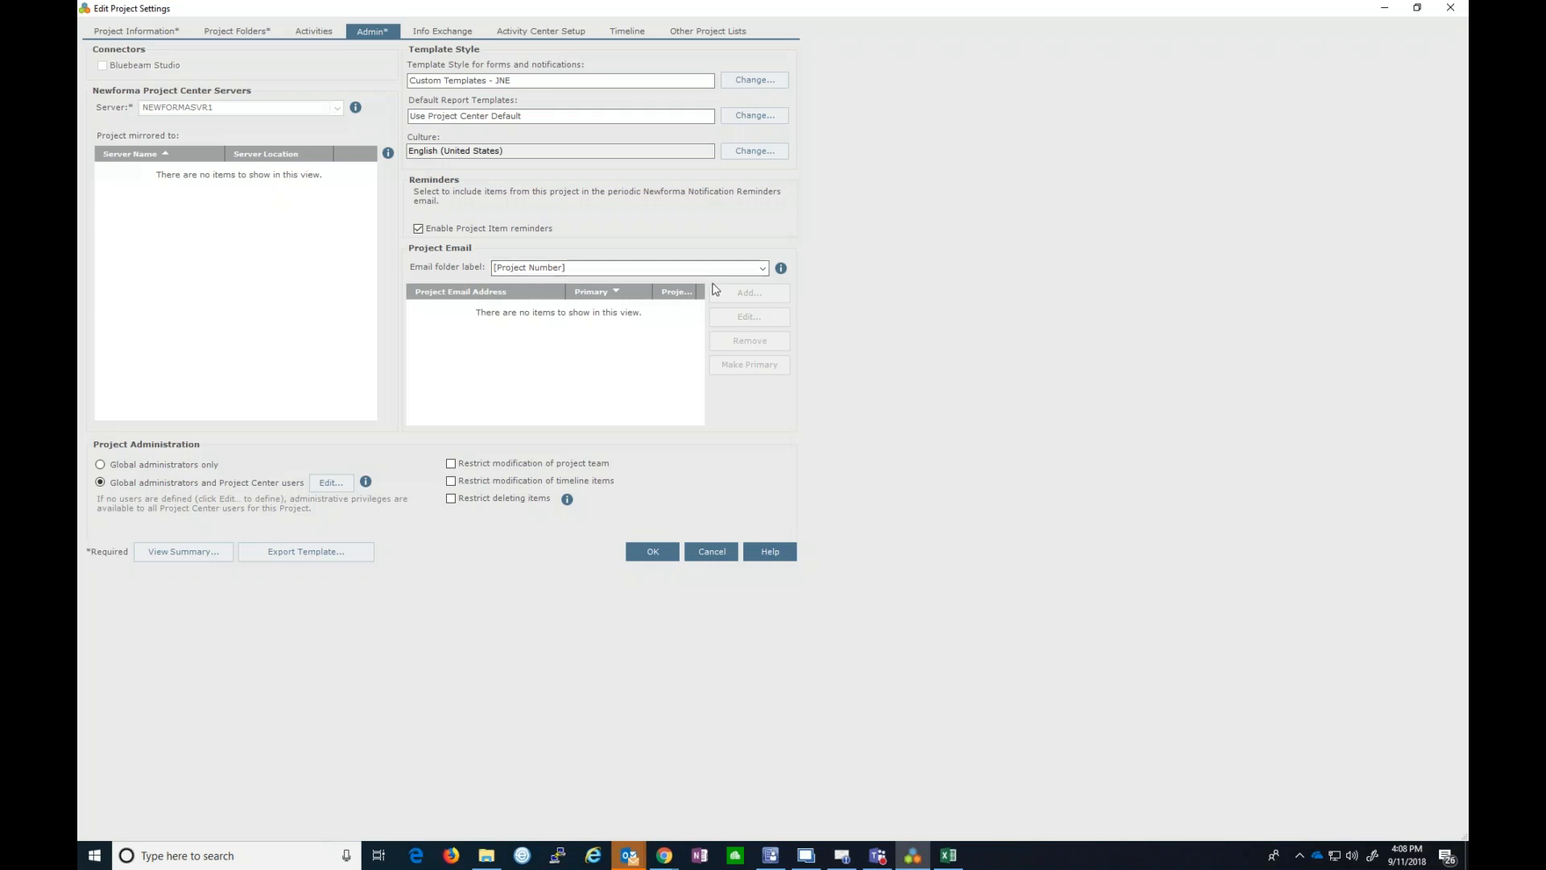
click(762, 268)
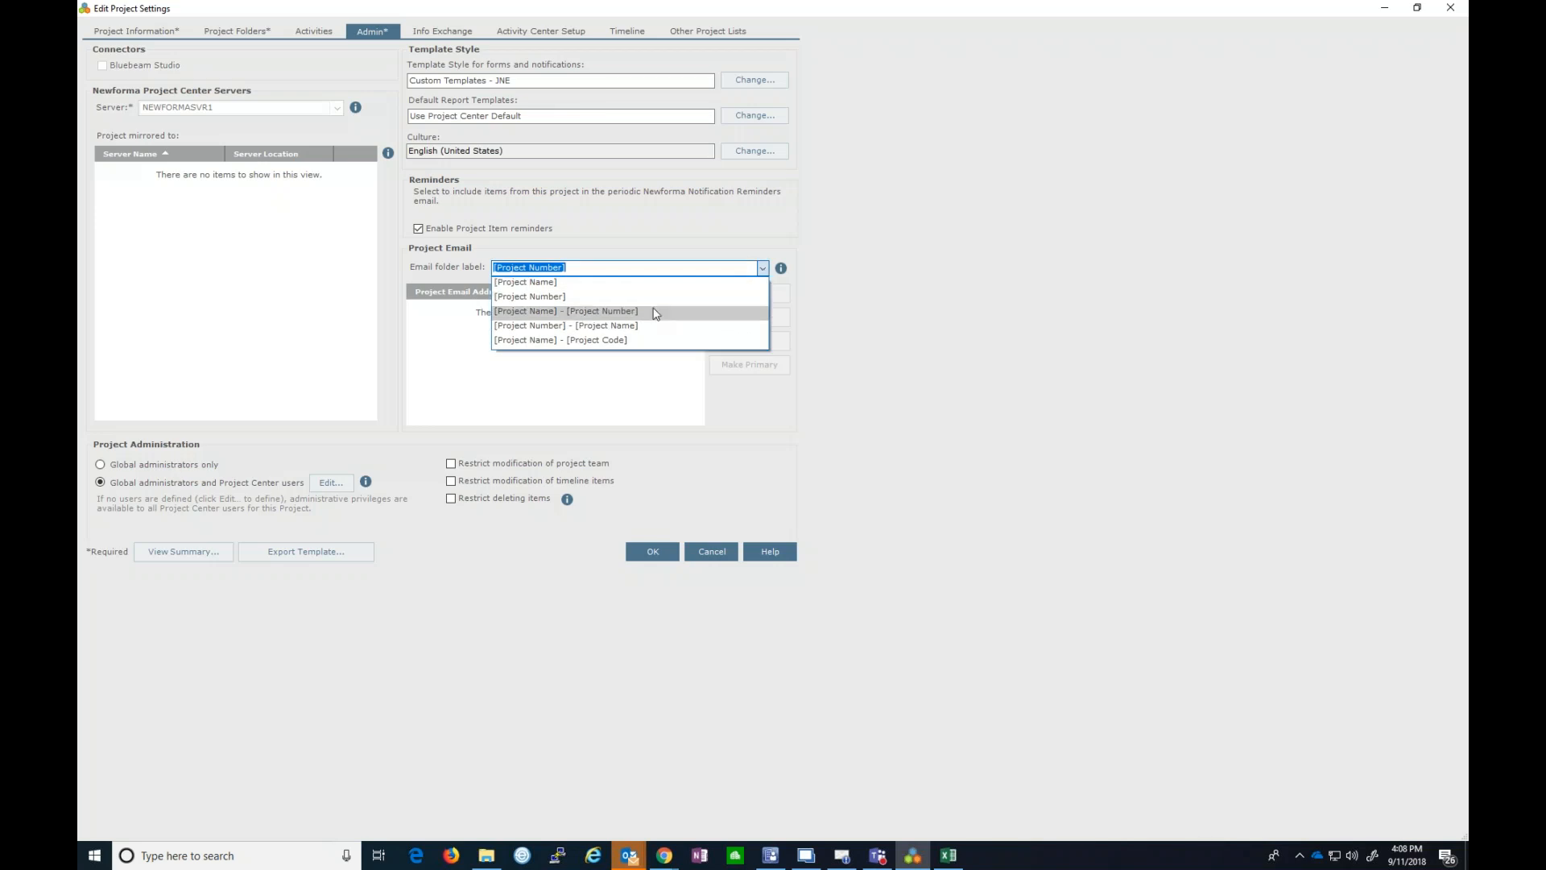
click(904, 331)
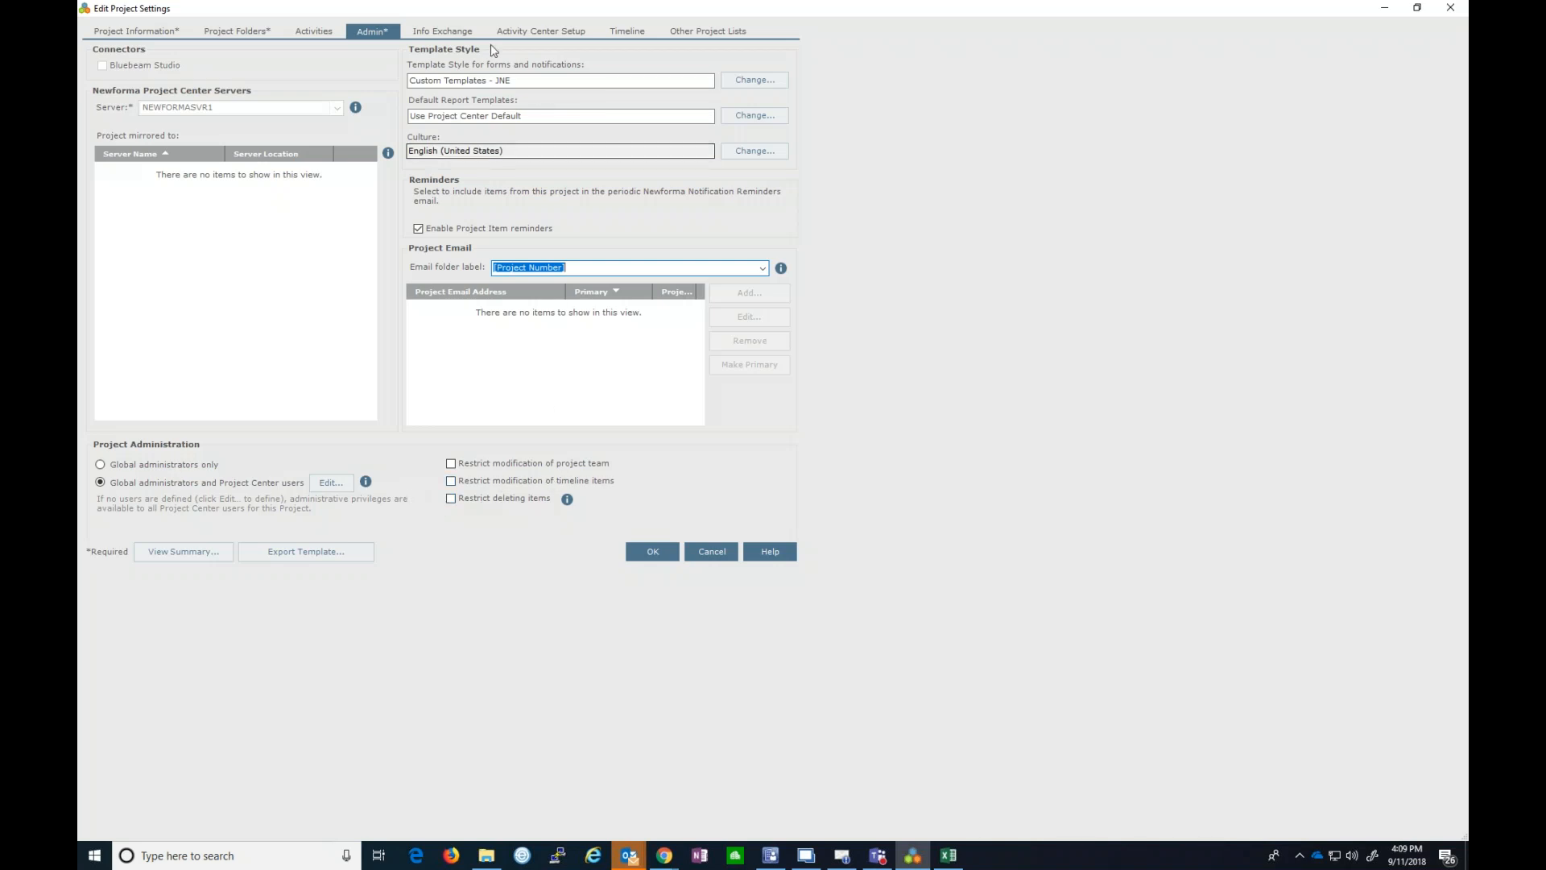
- Review the Info Exchange settings, then show Activity Center Setup
click(462, 34)
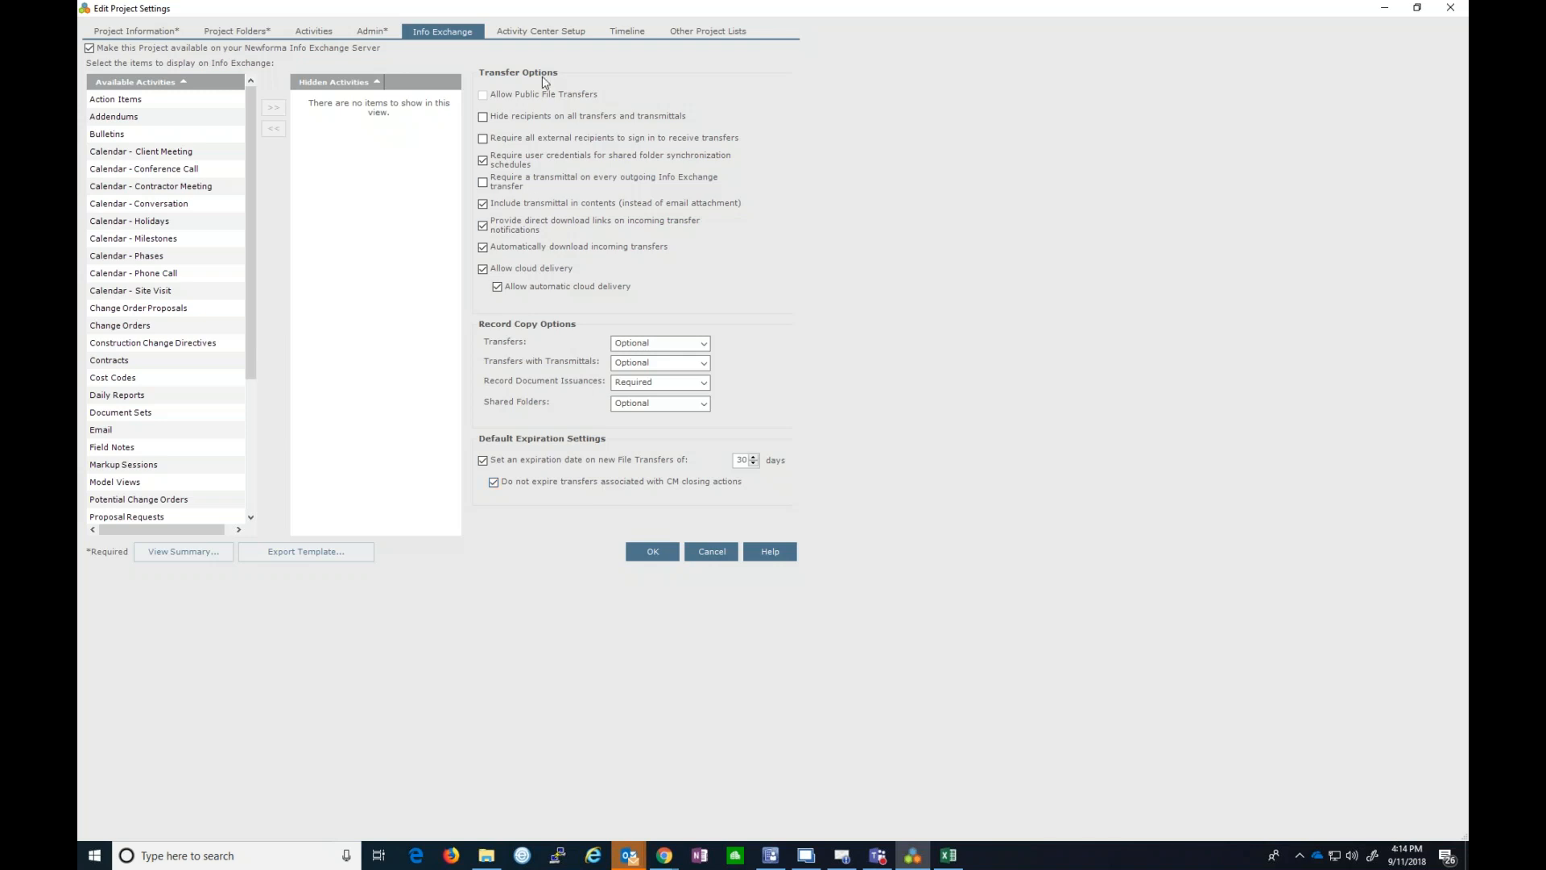
click(549, 35)
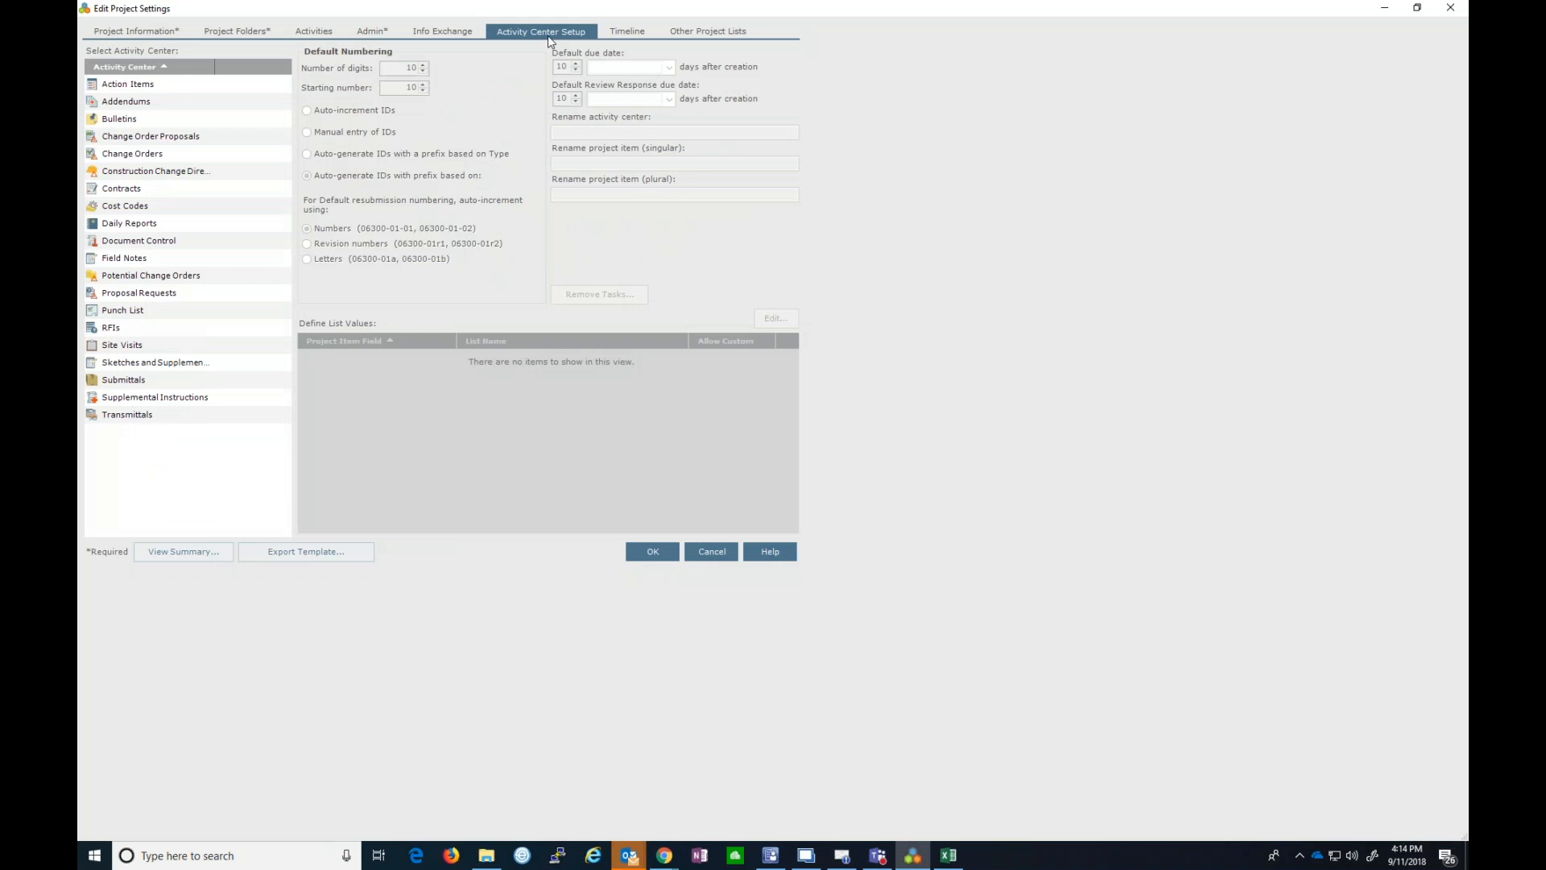
- Keep Action Items due dates at 10 business days, then show the Timeline settings
click(121, 87)
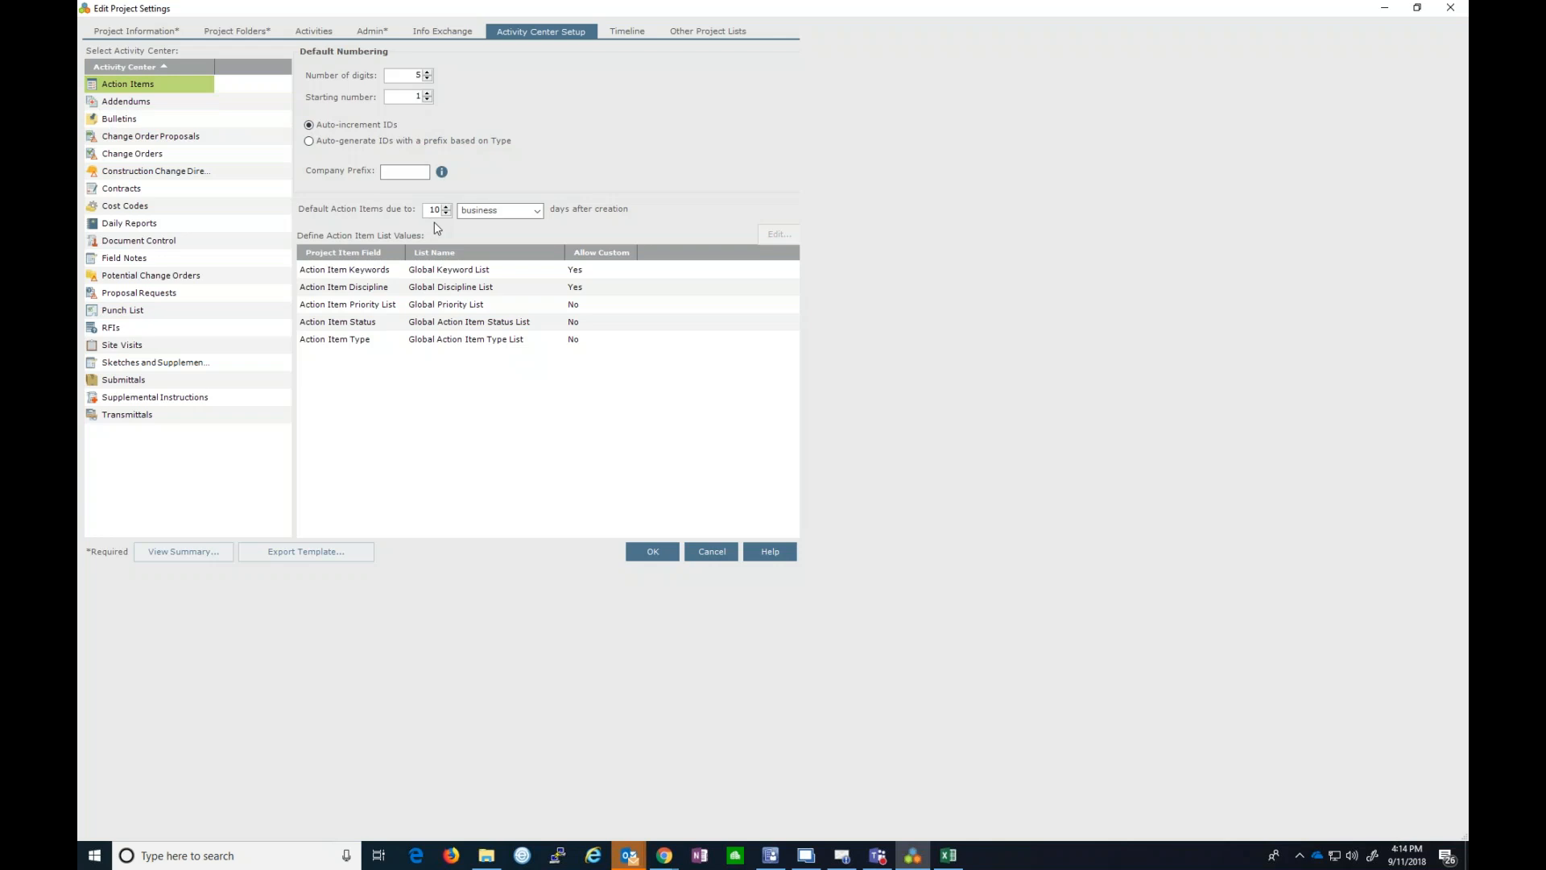
click(531, 209)
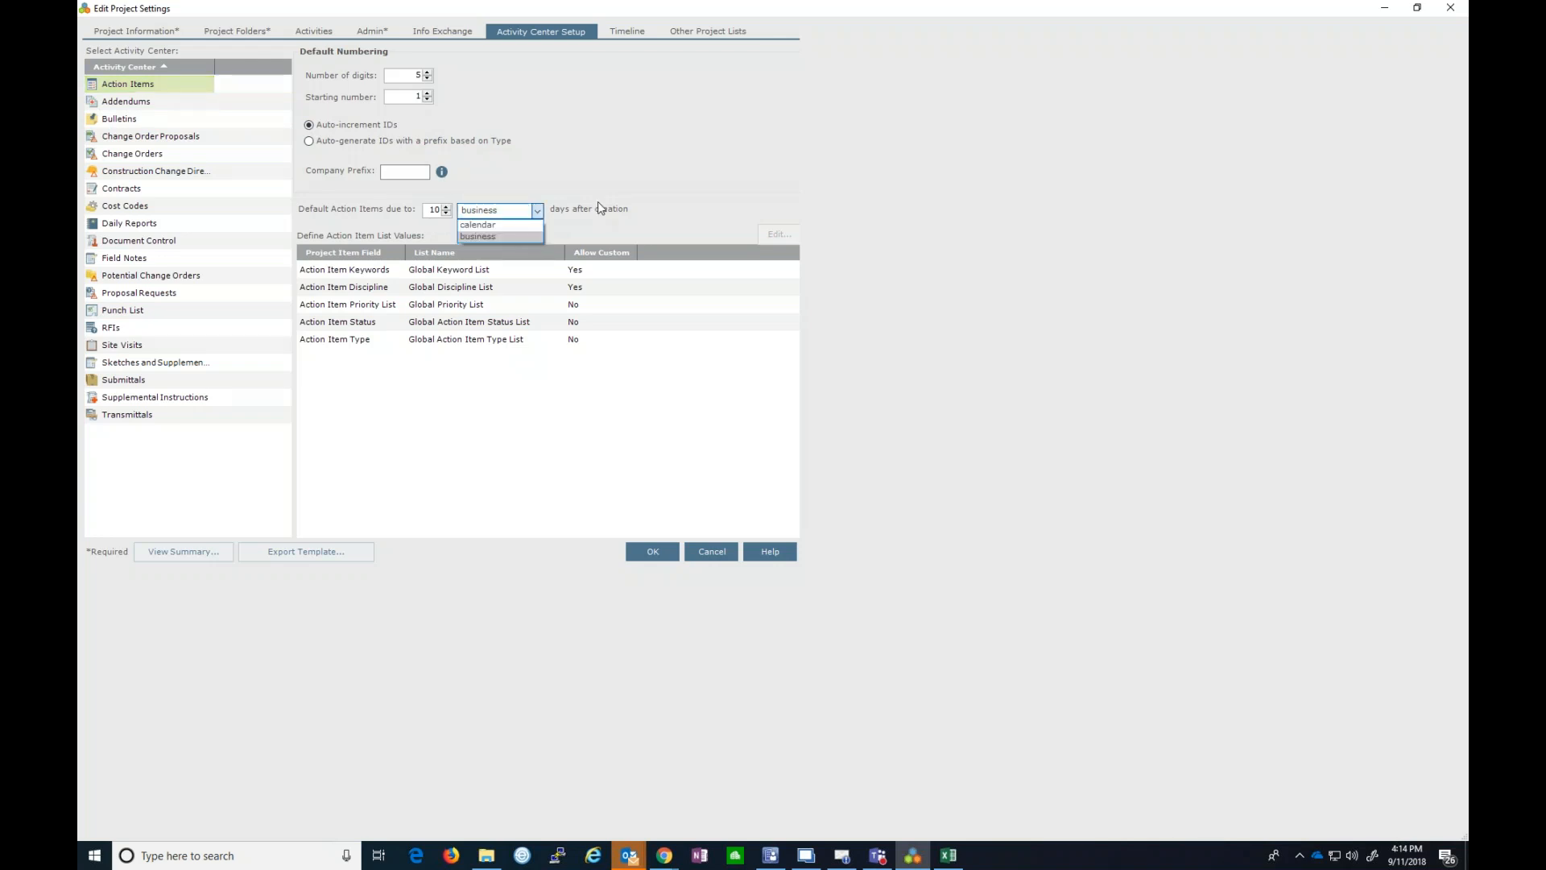
click(634, 190)
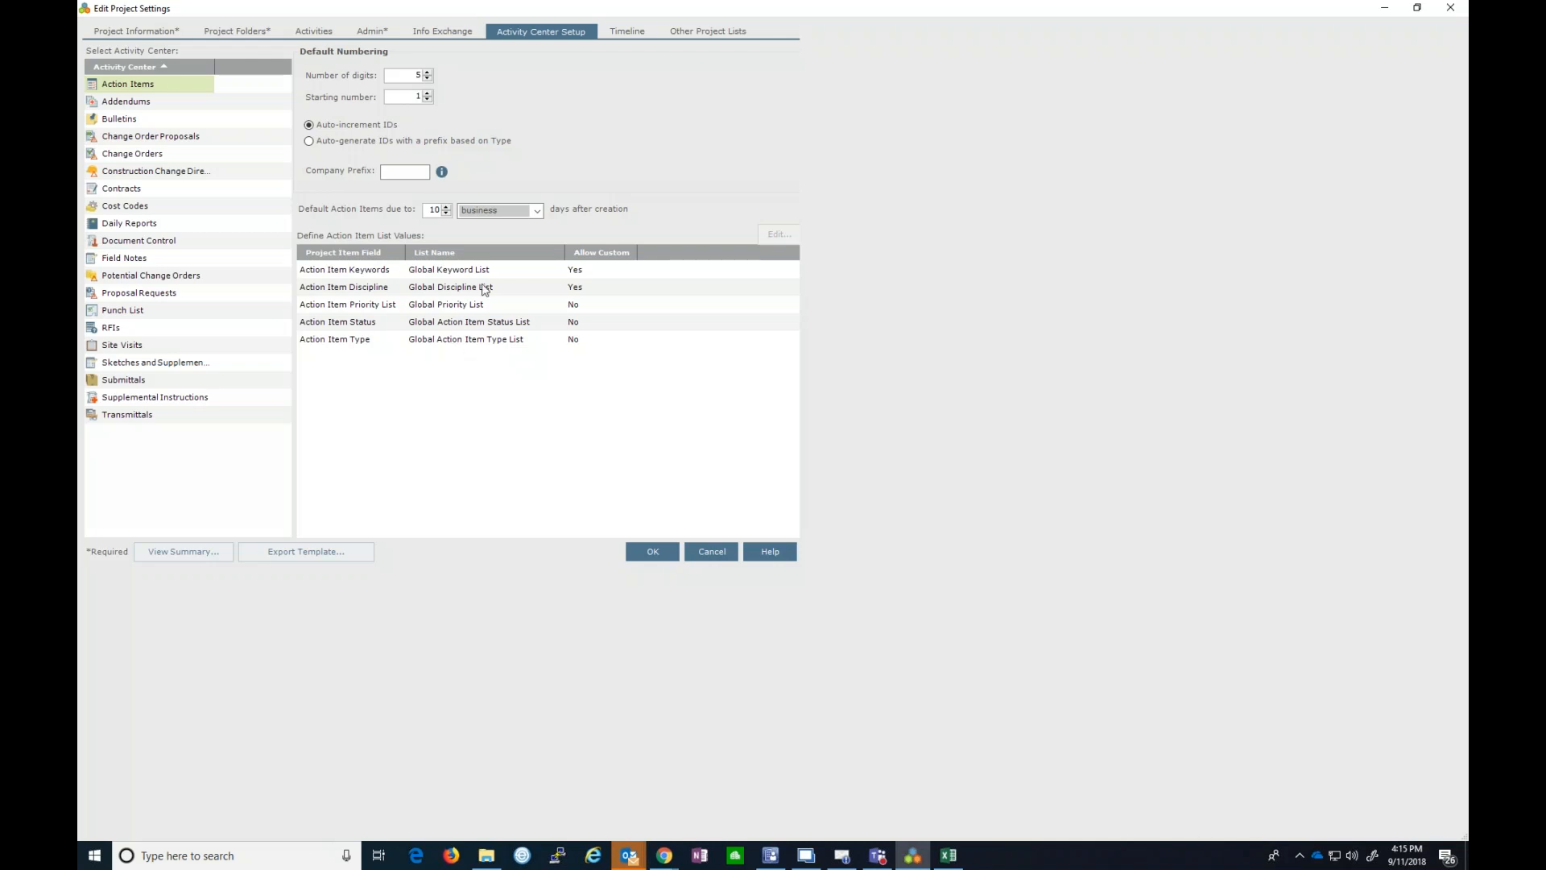
click(621, 35)
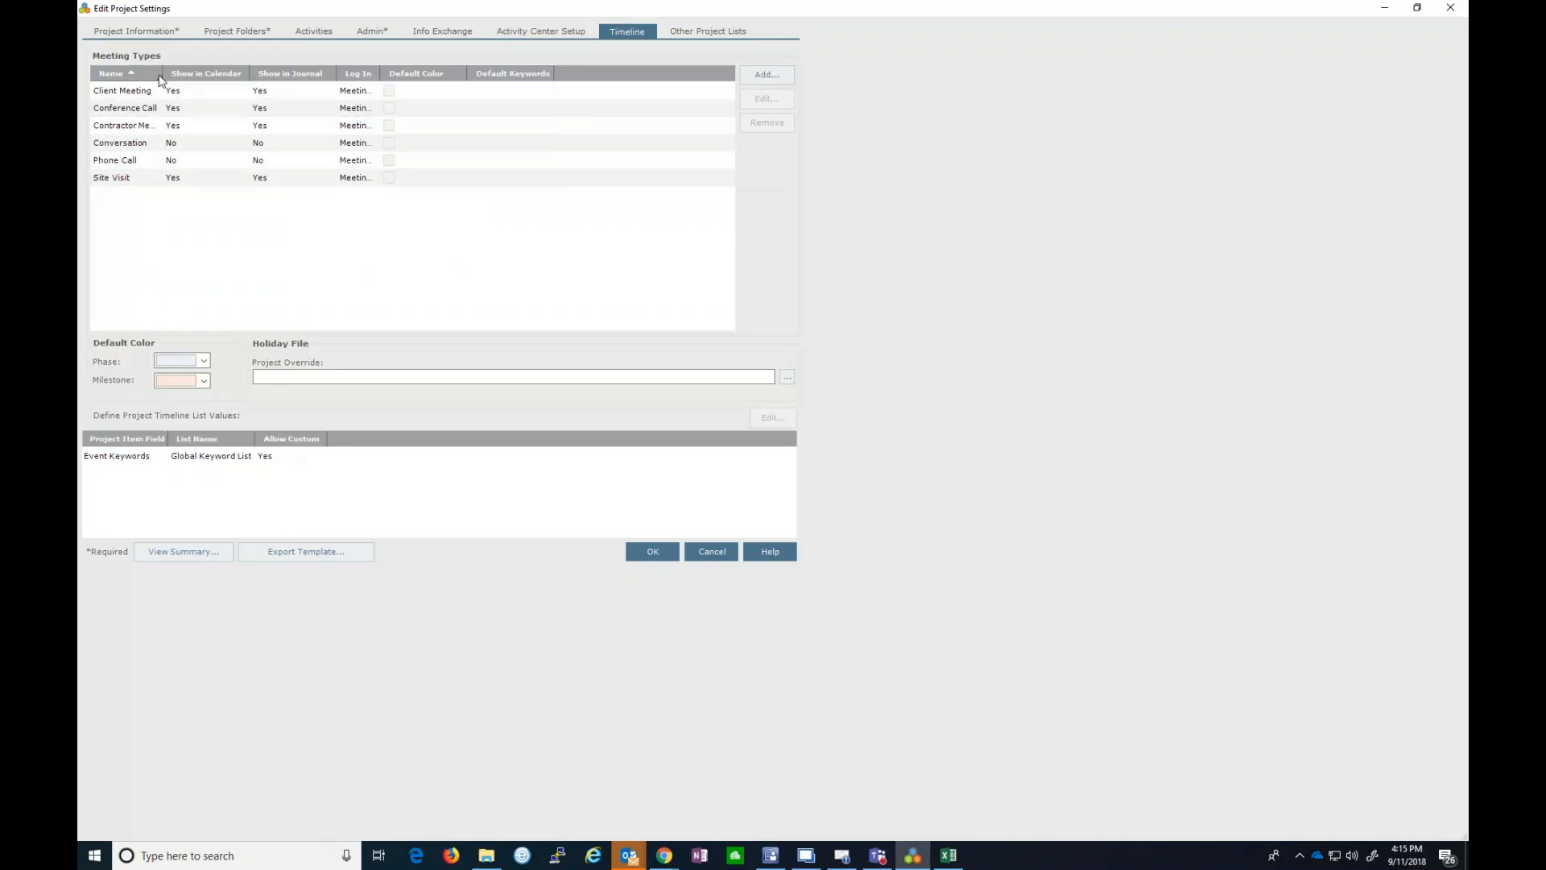
- Widen the Meeting Types Name column to read full names, then show Other Project Lists
drag(162, 74, 227, 76)
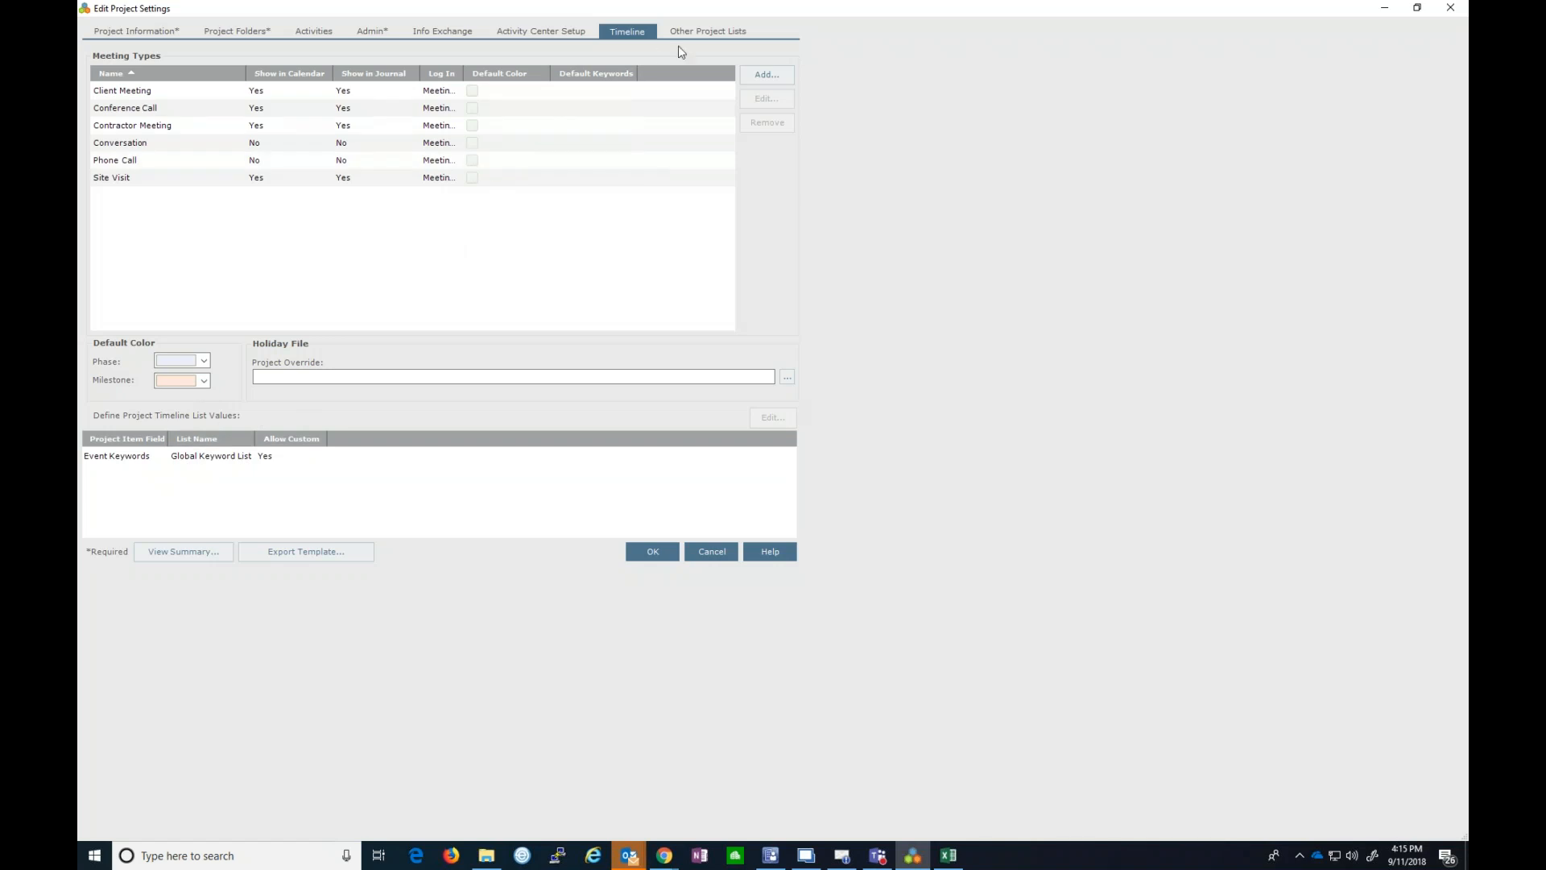
click(697, 35)
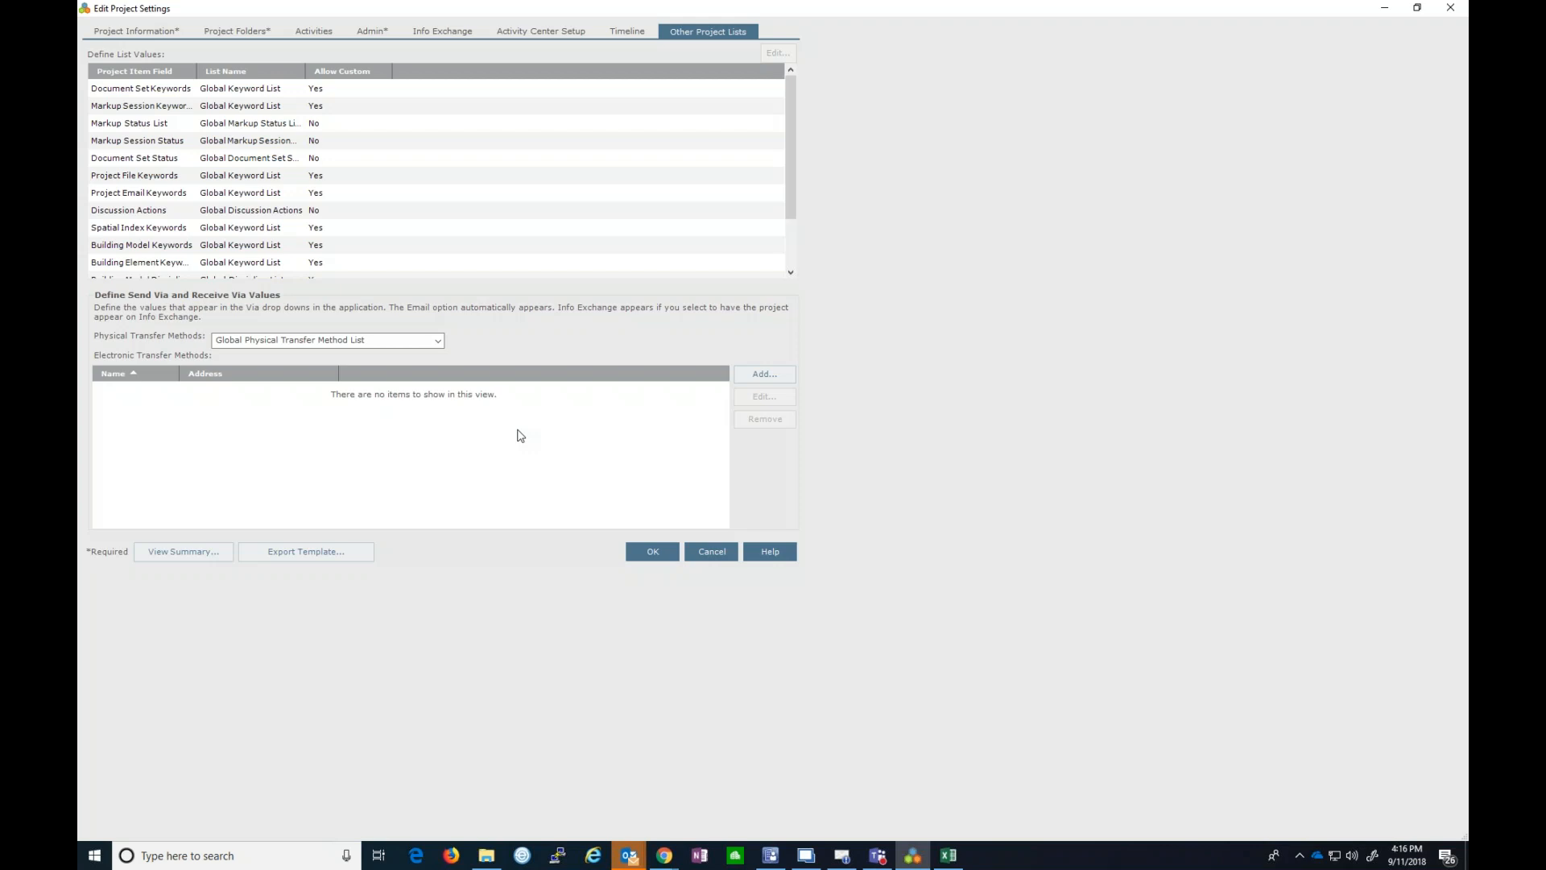
- Switch to the Chrome window showing Newforma Info Exchange's All Projects list
click(668, 858)
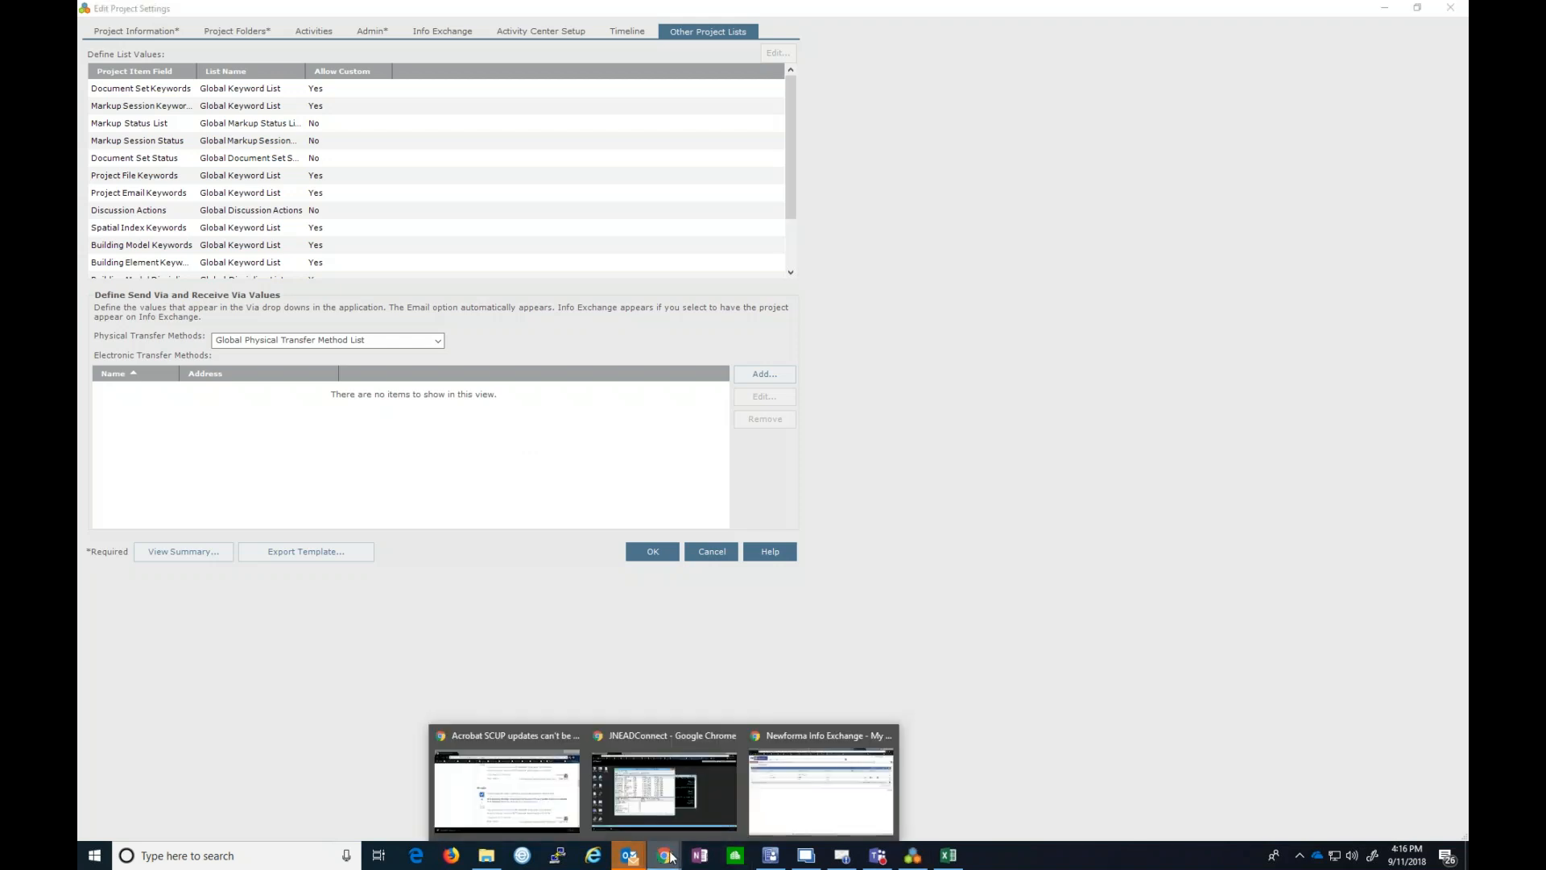
click(821, 785)
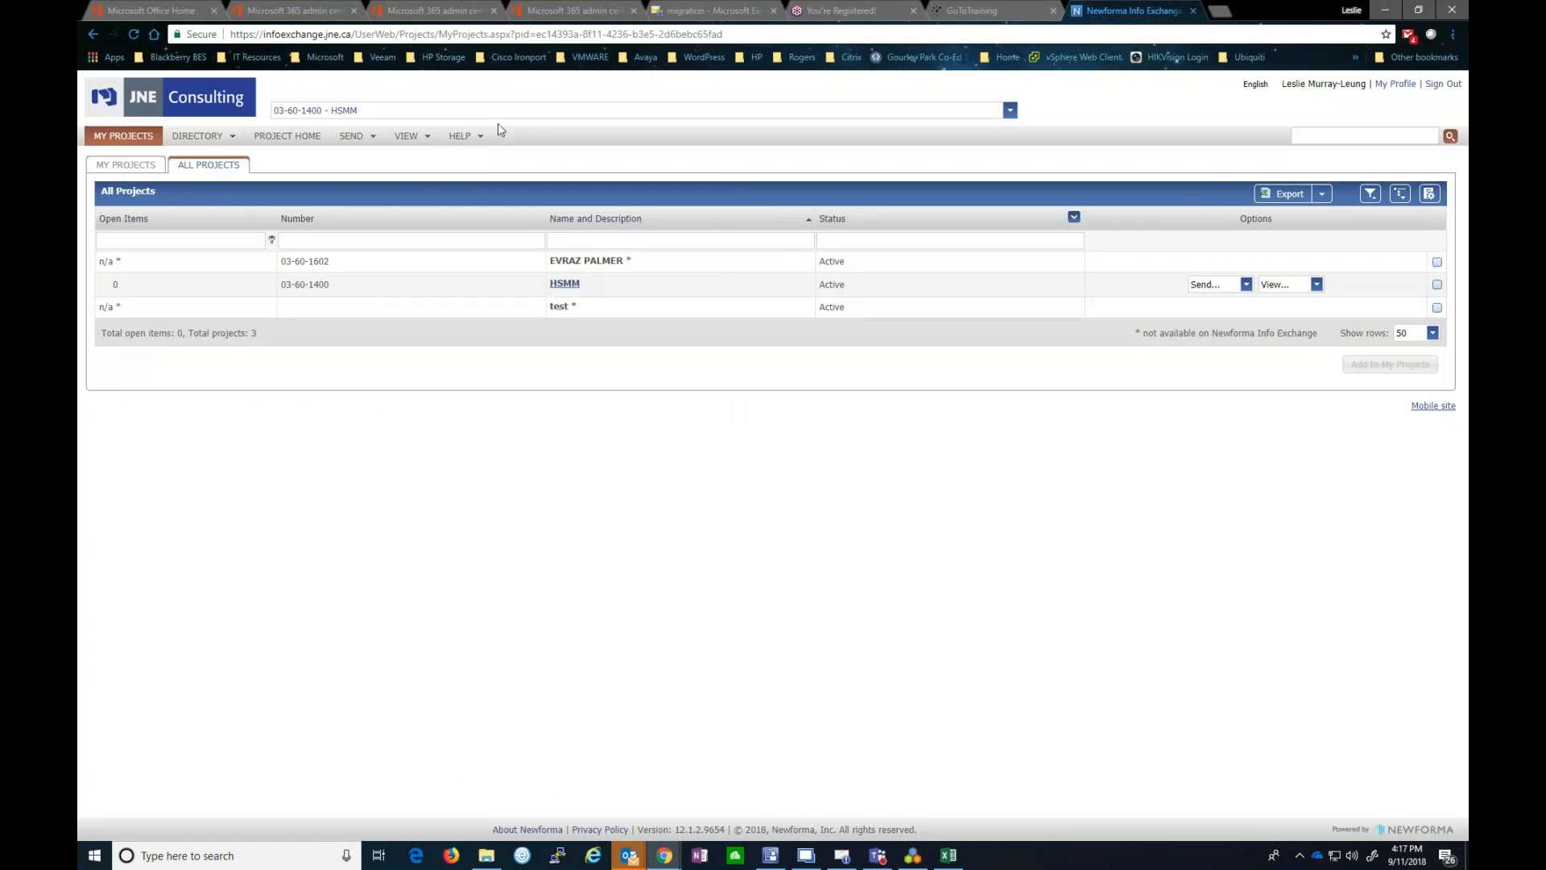
- Reload Info Exchange, view EVRAZ PALMER's Project Team and check its export options
click(135, 34)
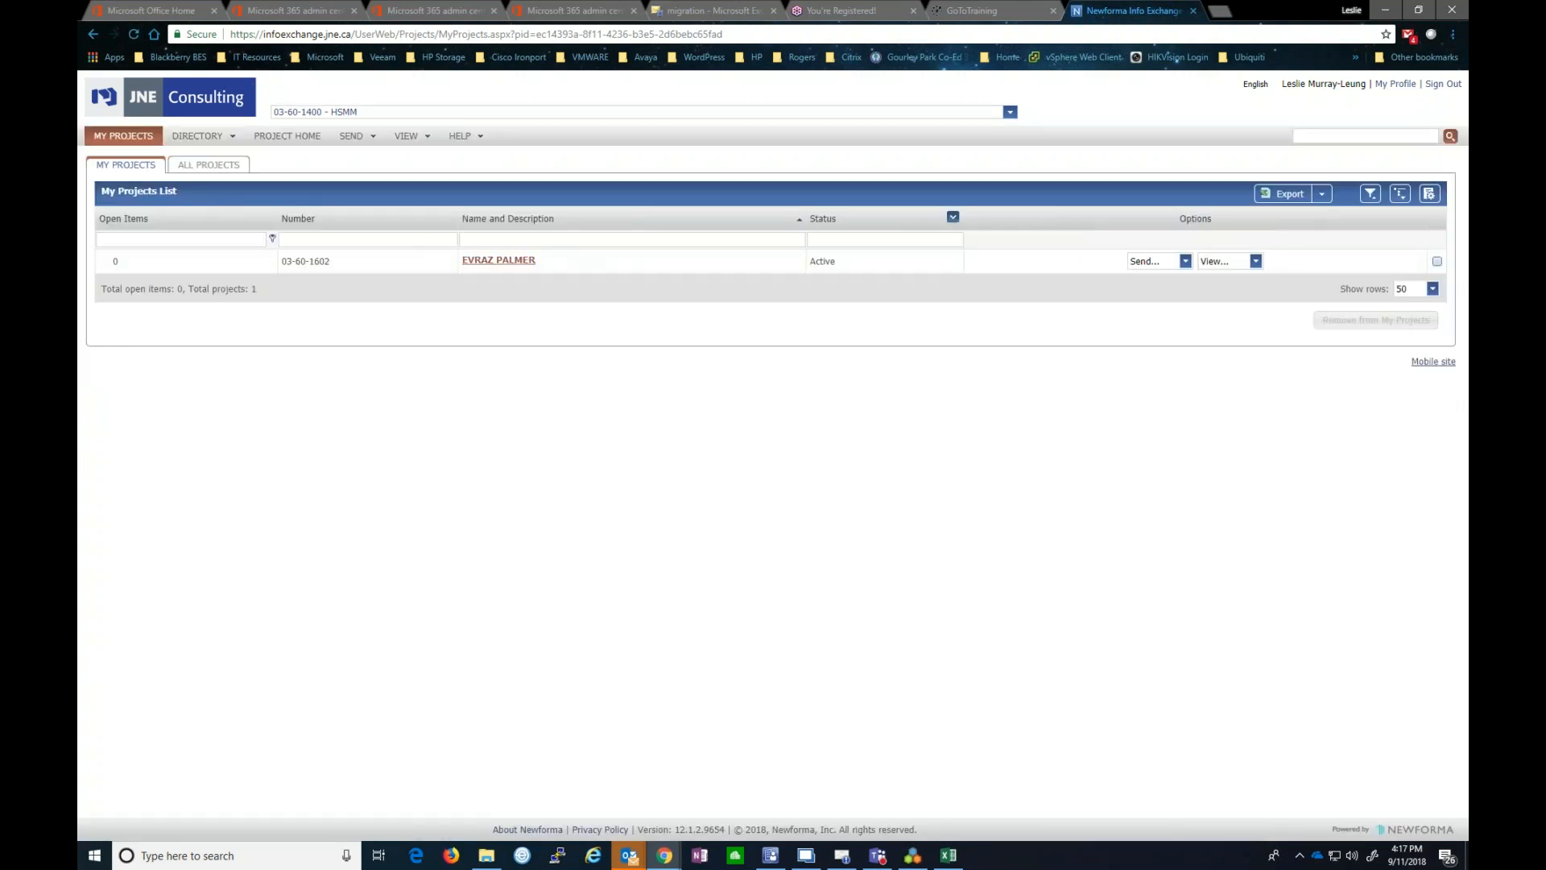
click(475, 268)
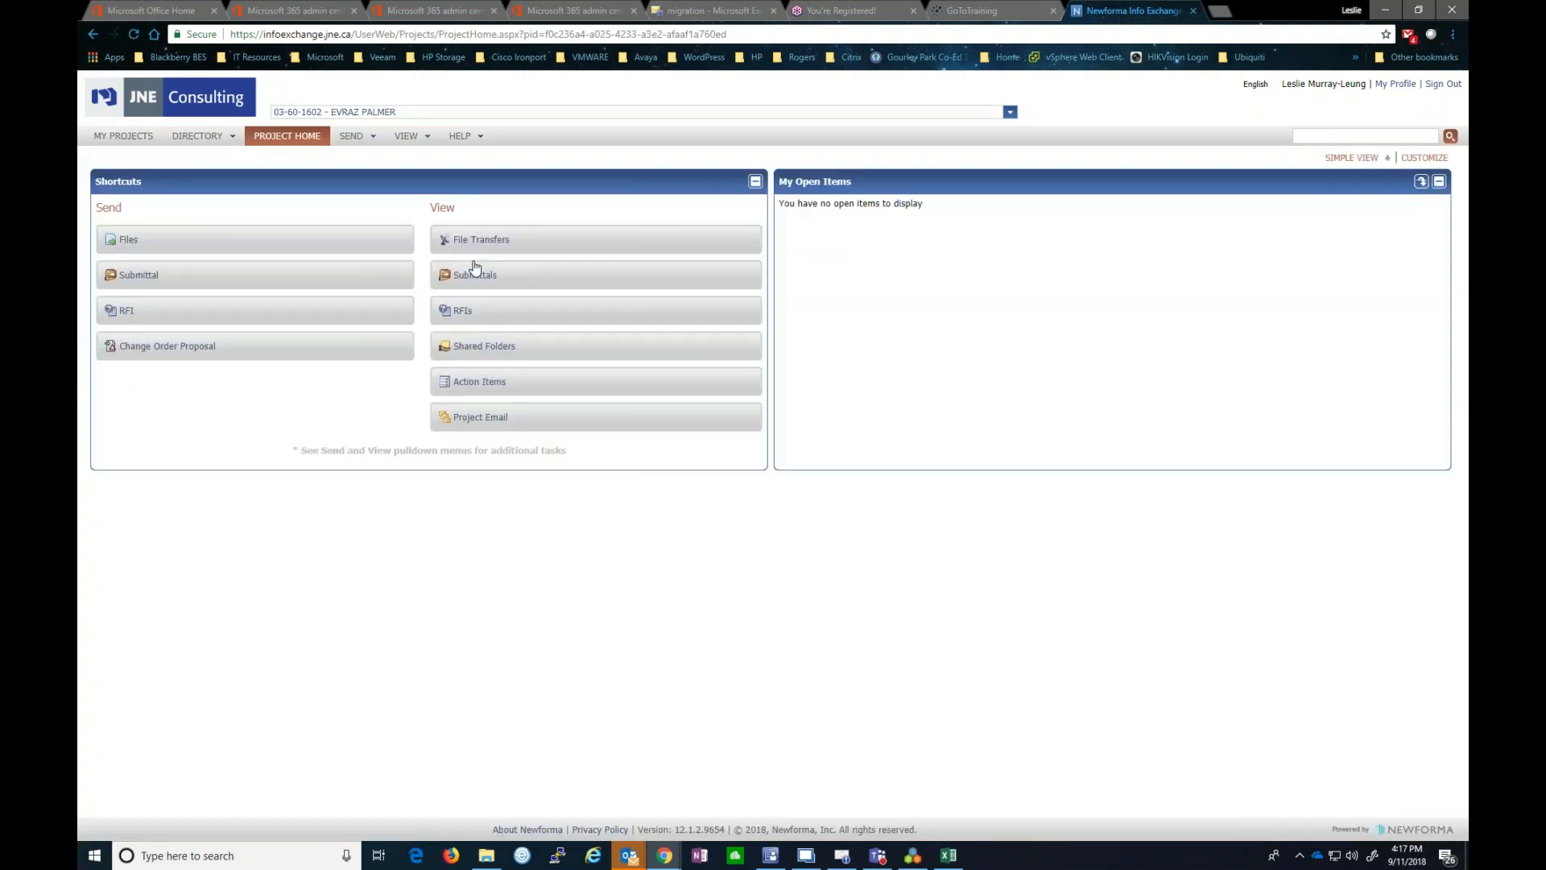
click(408, 142)
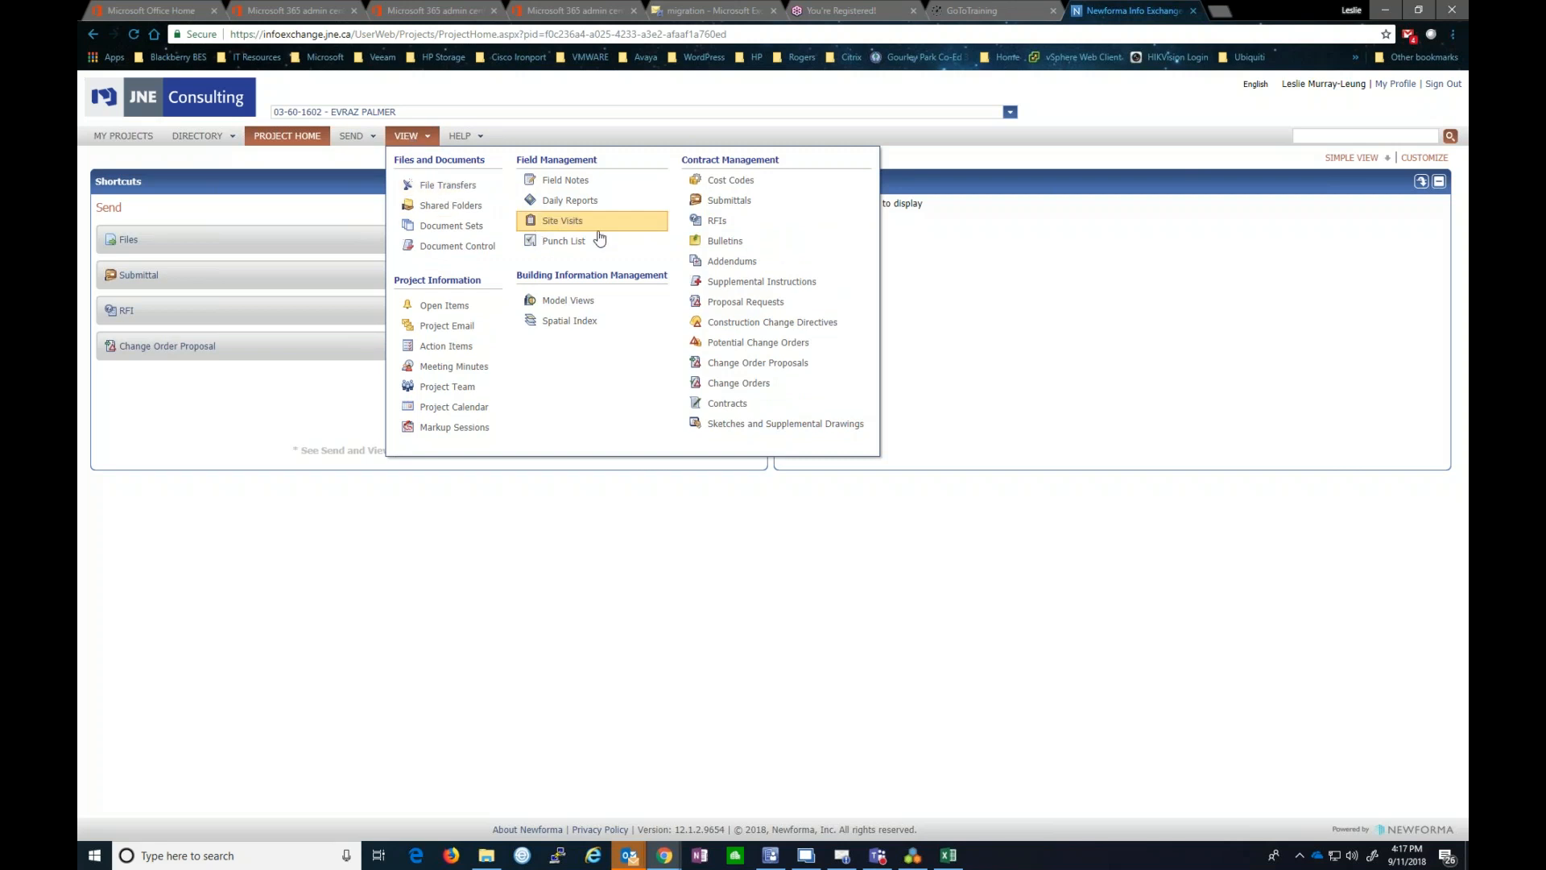
click(441, 393)
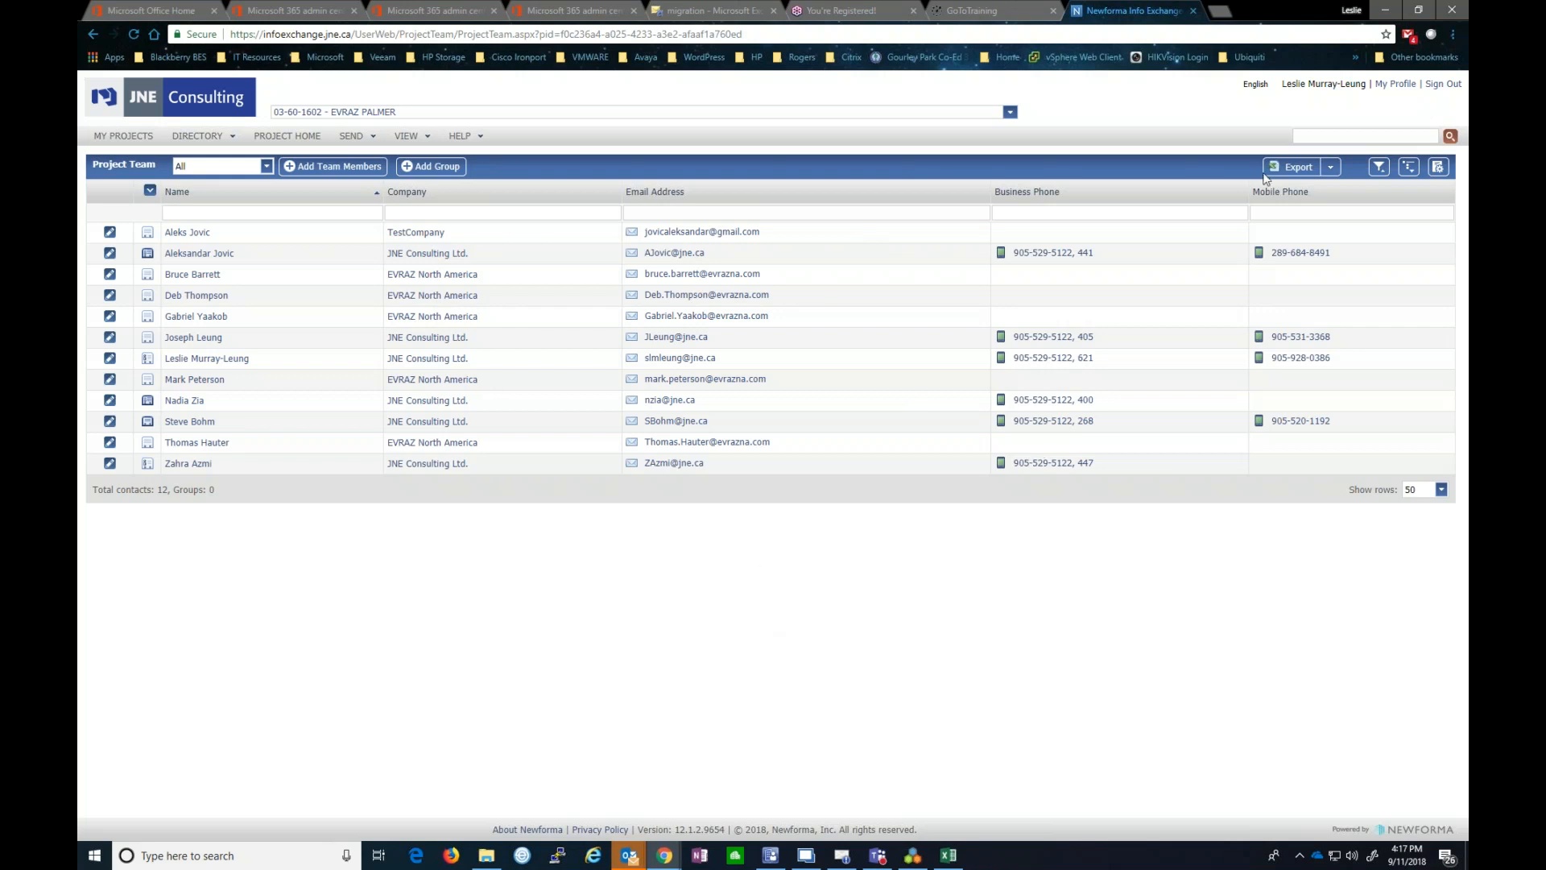
click(1334, 166)
click(910, 856)
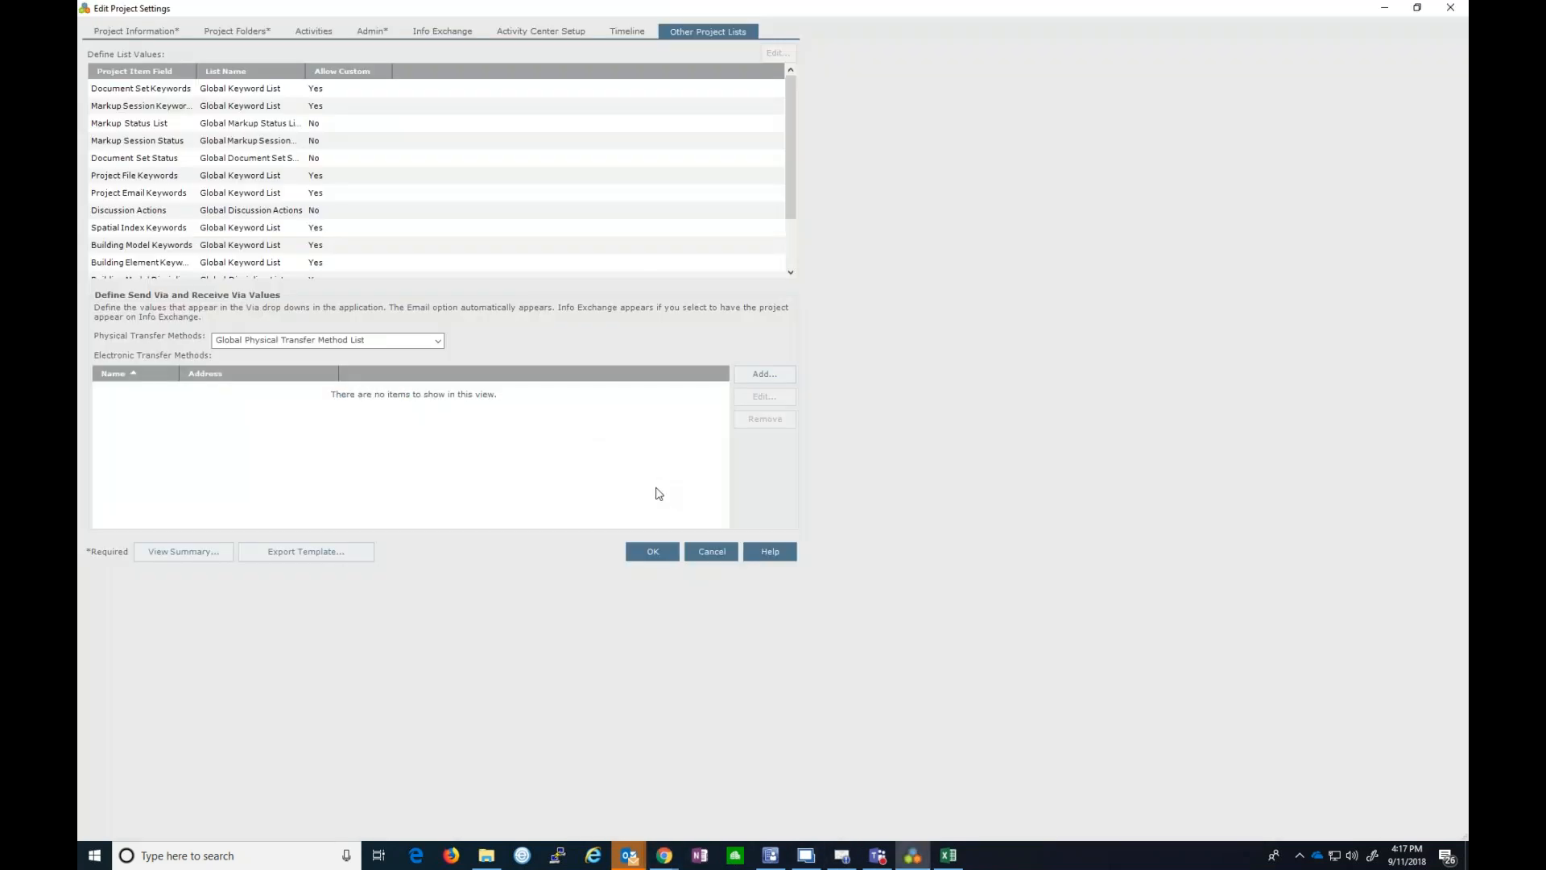